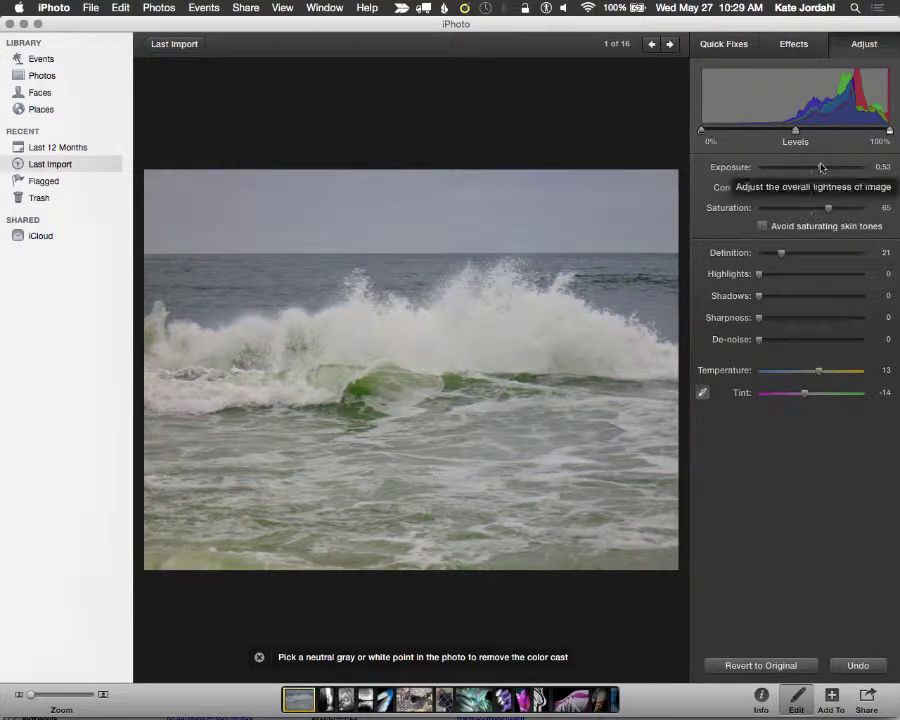
Step: Revert the ocean wave photo to its original and look over the available sharing options
left_click(761, 665)
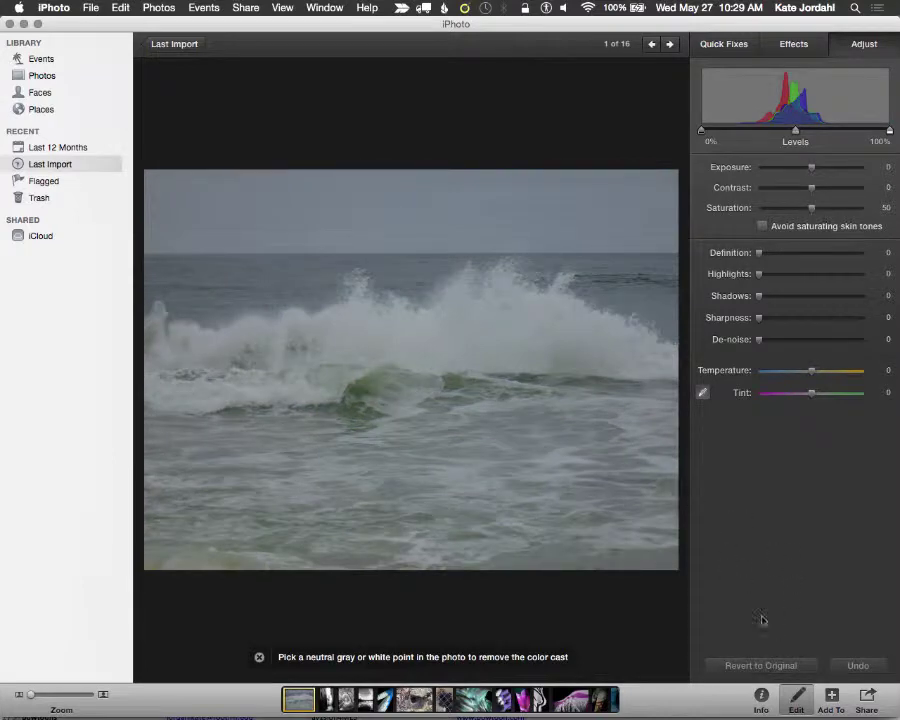
left_click(868, 700)
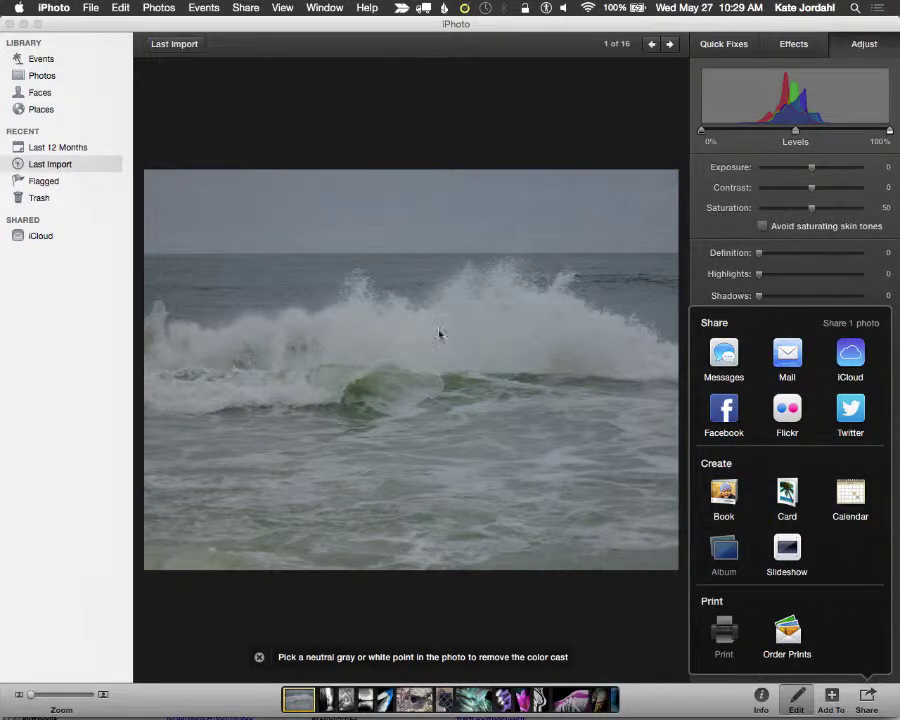
left_click(378, 106)
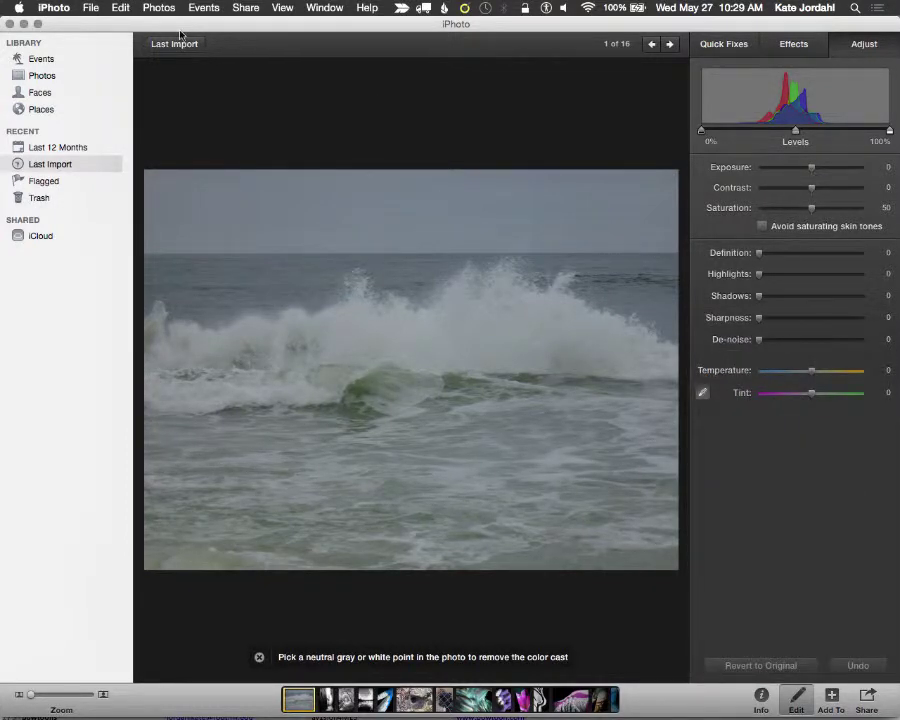
Step: Switch to the Printing and Sharing Photographs module in Chrome and advance to the page on iPhoto in adjust mode
left_click_drag(181, 35, 358, 20)
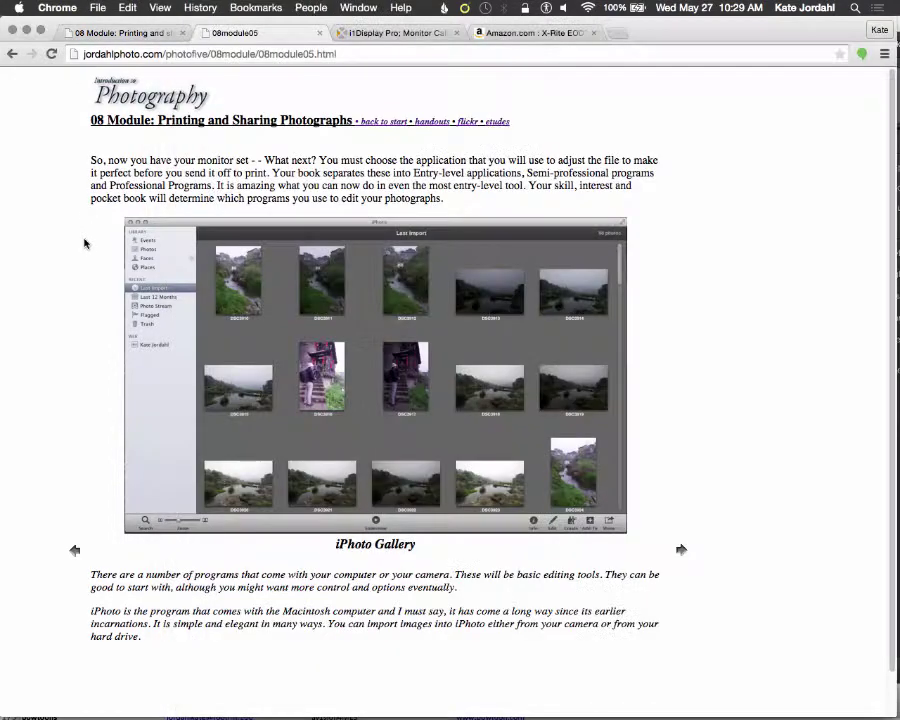
left_click(61, 172)
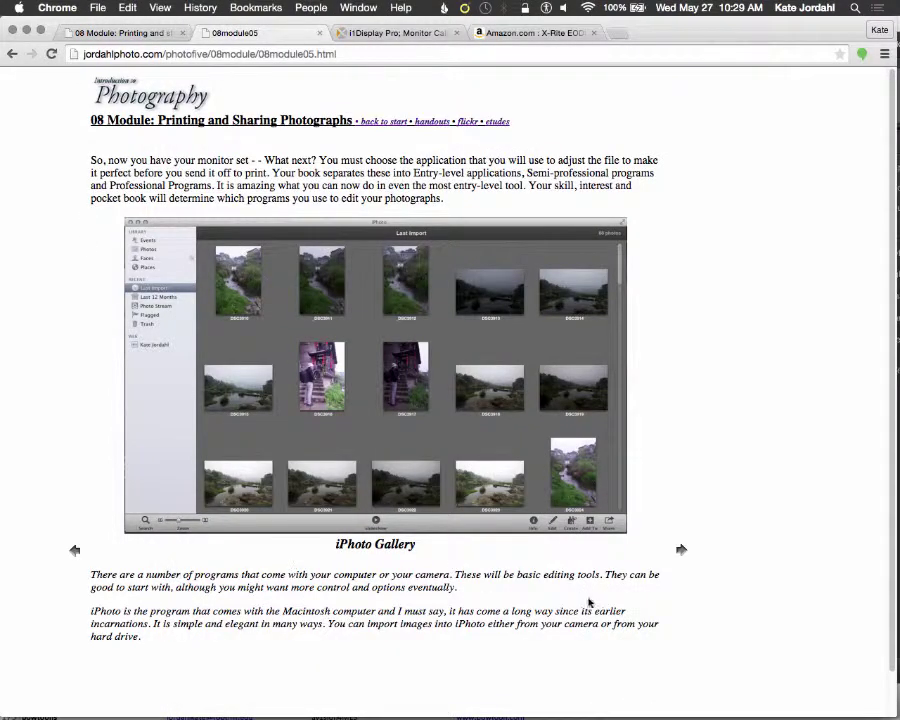
left_click(681, 551)
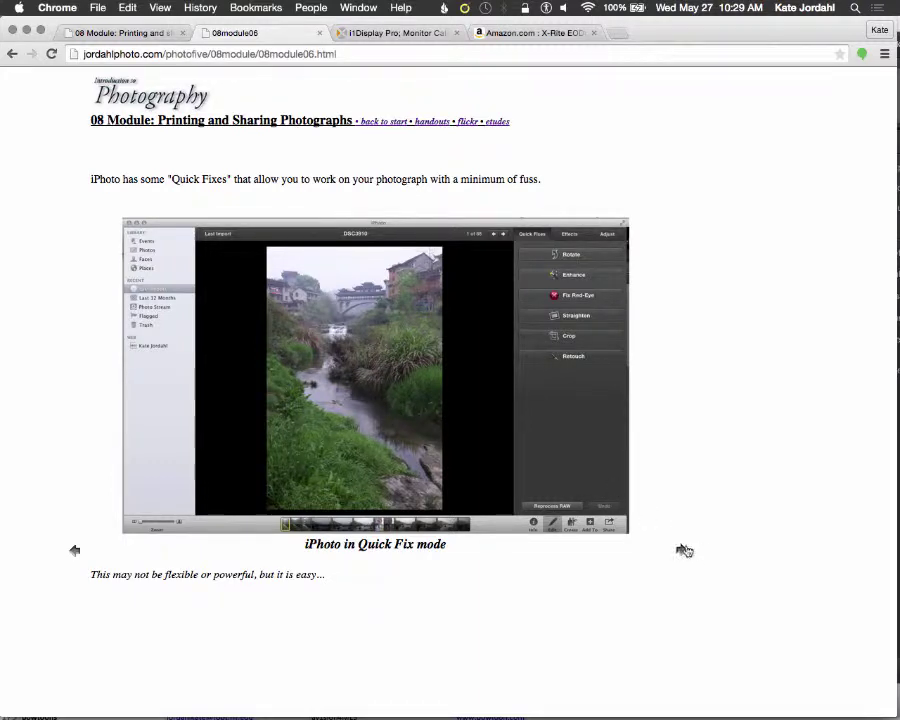
left_click(683, 551)
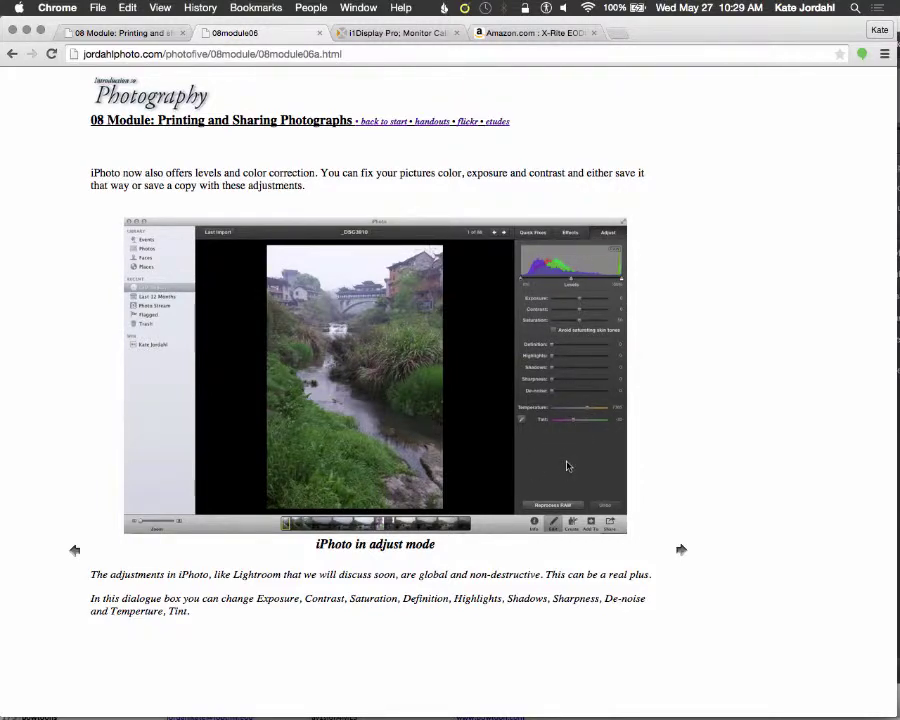
Step: Switch back to iPhoto and reposition its window so the sidebar and the photo adjustments are both in view
key("super+Tab")
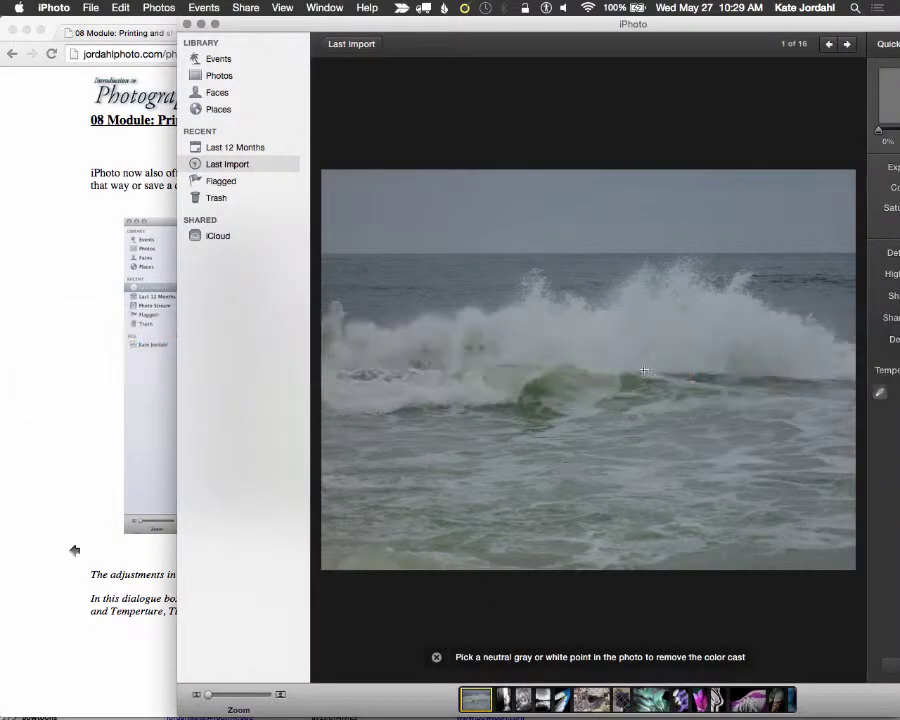
left_click_drag(622, 28, 407, 18)
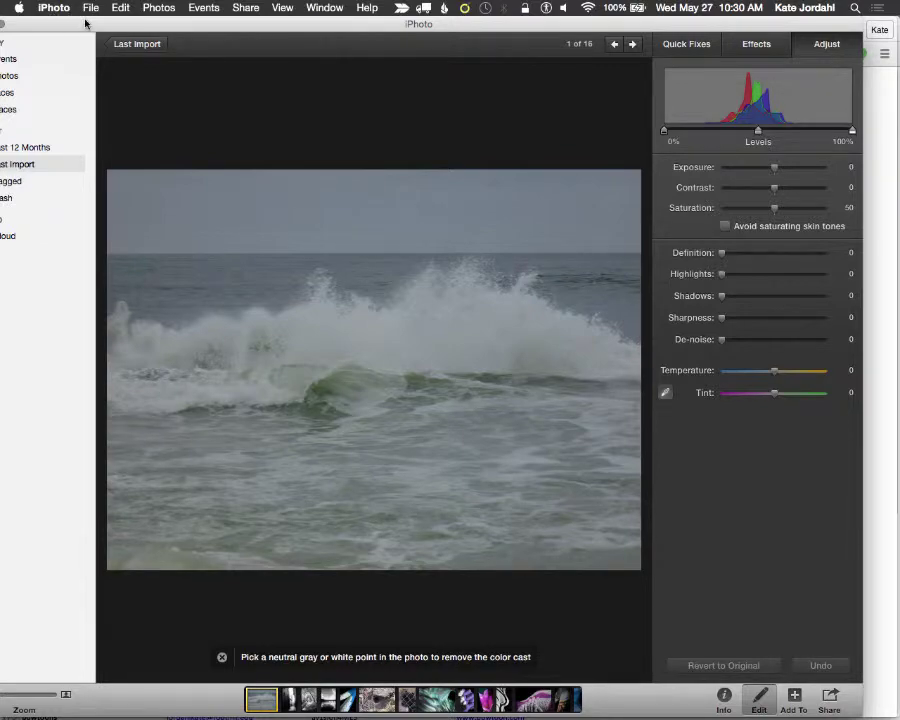
left_click_drag(87, 25, 137, 22)
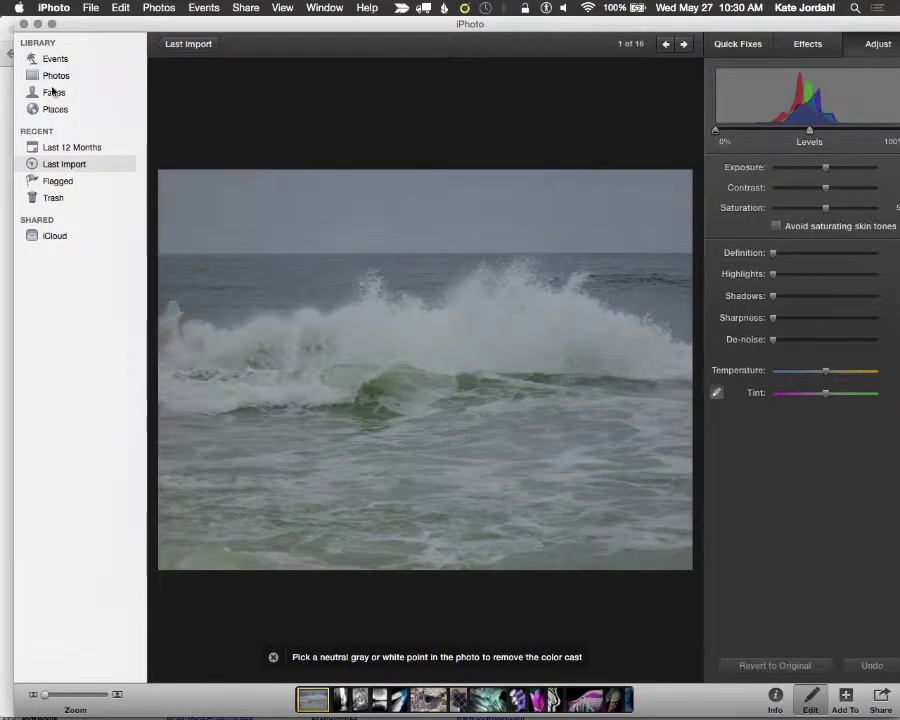
Step: Switch to the module in Chrome and compare the adjust mode page with the adjusted photograph page
key("super+Tab")
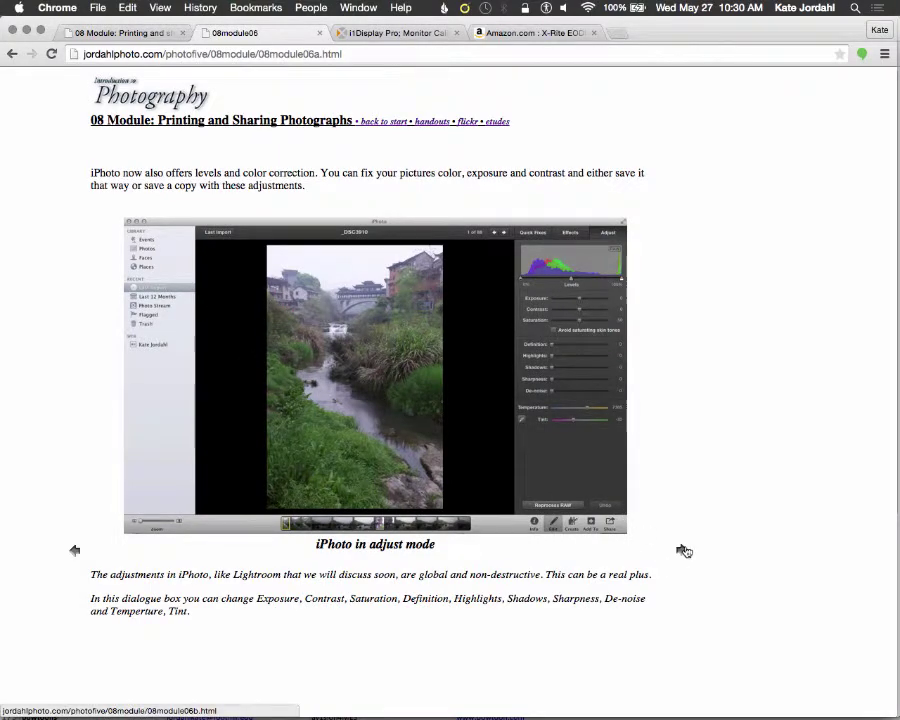
left_click(680, 548)
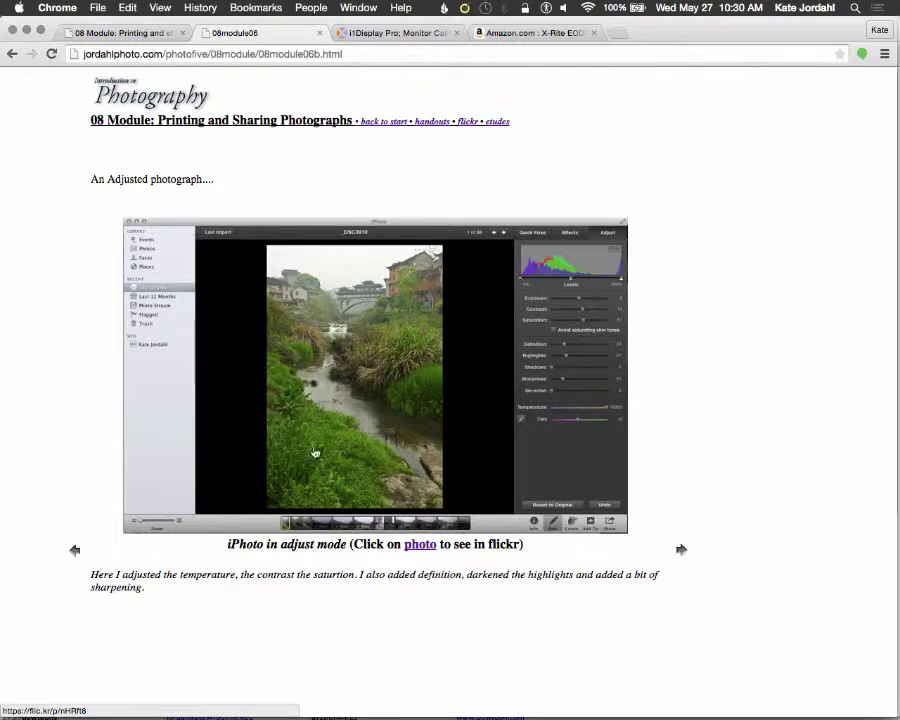
left_click(73, 551)
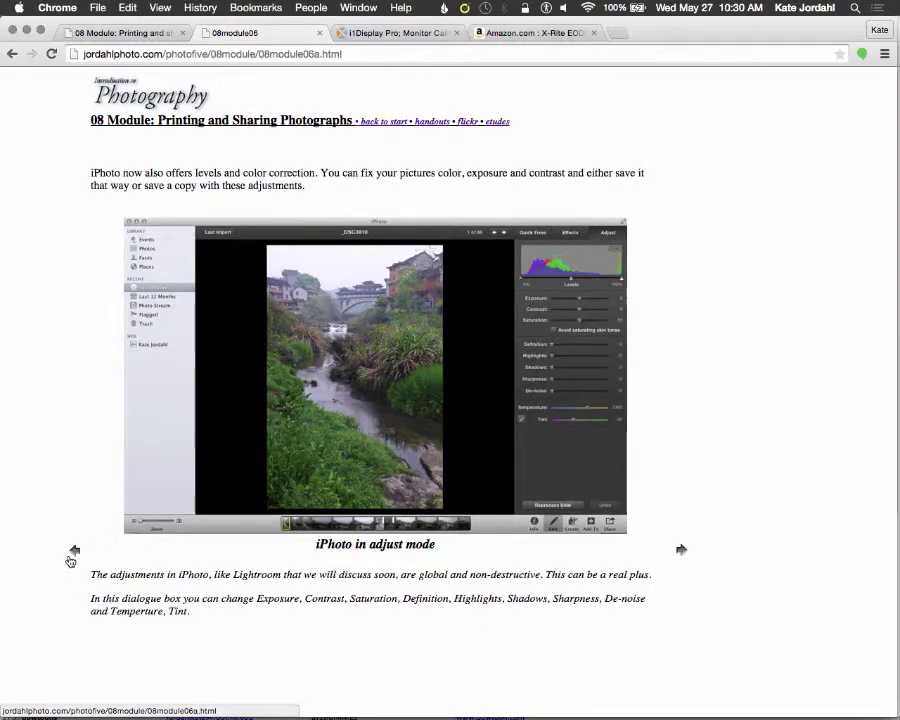
left_click(681, 551)
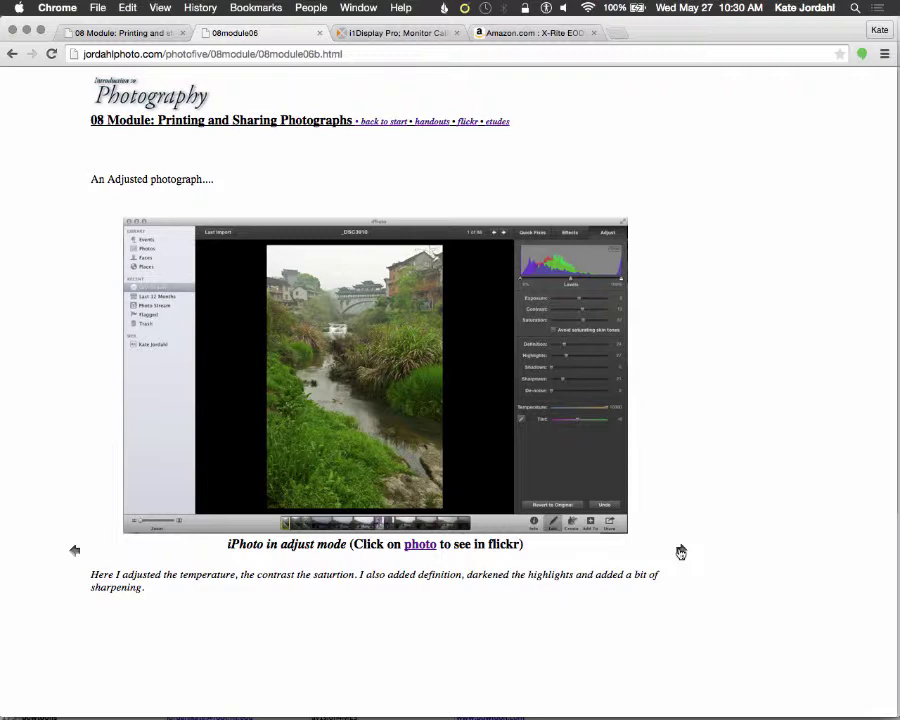
Step: Look at the iPhoto Effects and Picasa adjustments pages and go back to the Quick Fix mode page
left_click(681, 551)
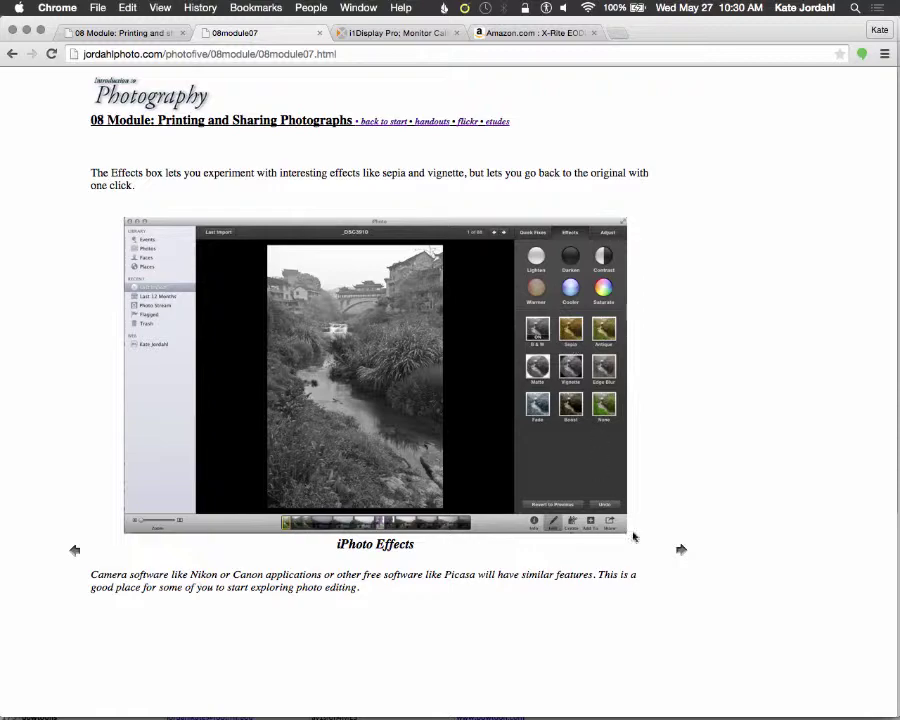
left_click(679, 552)
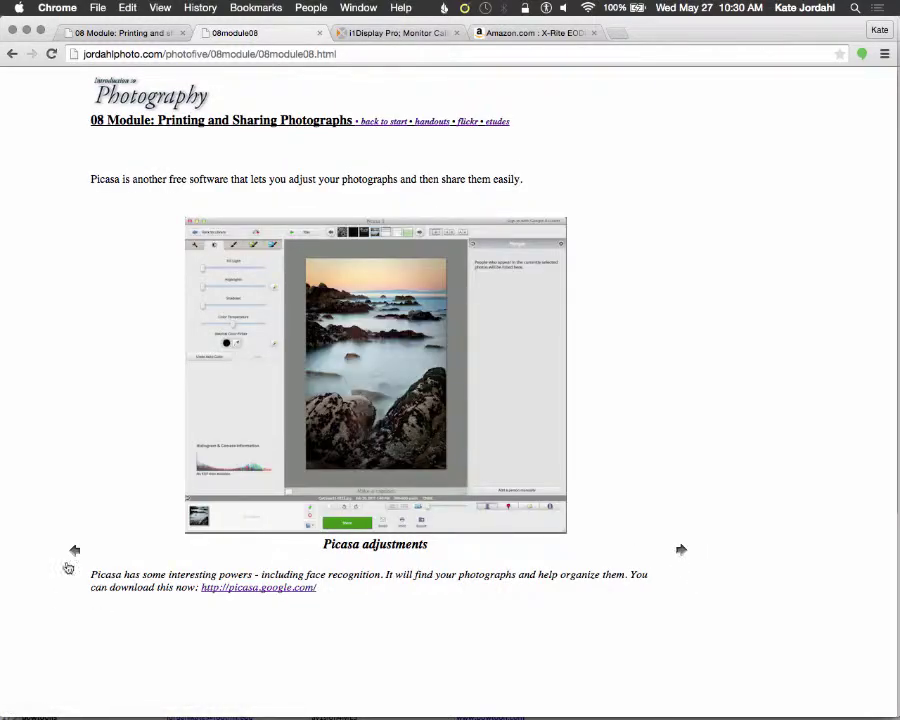
left_click(74, 550)
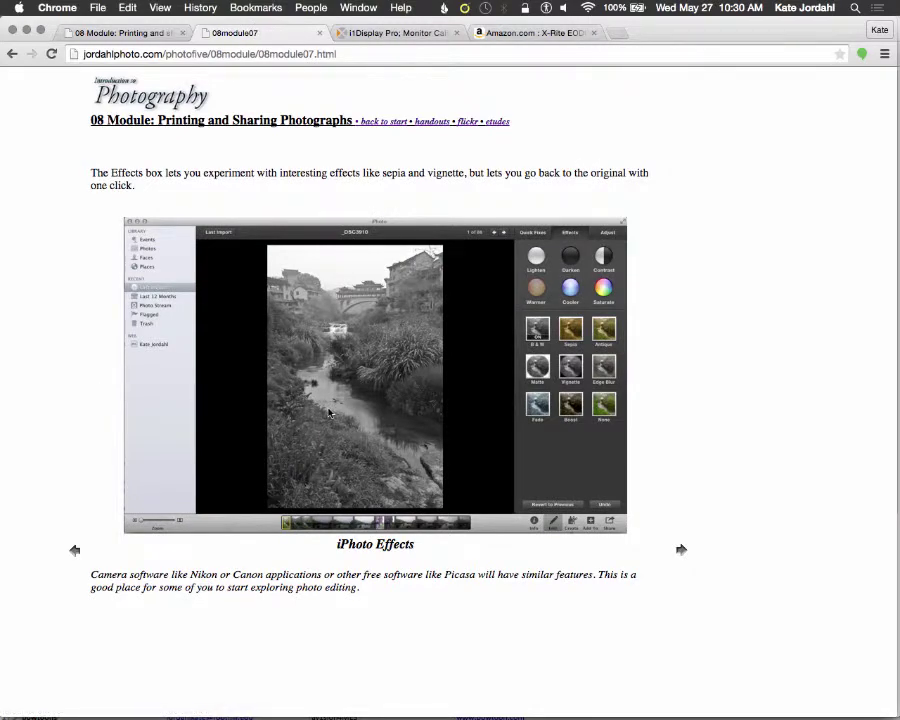
left_click(75, 548)
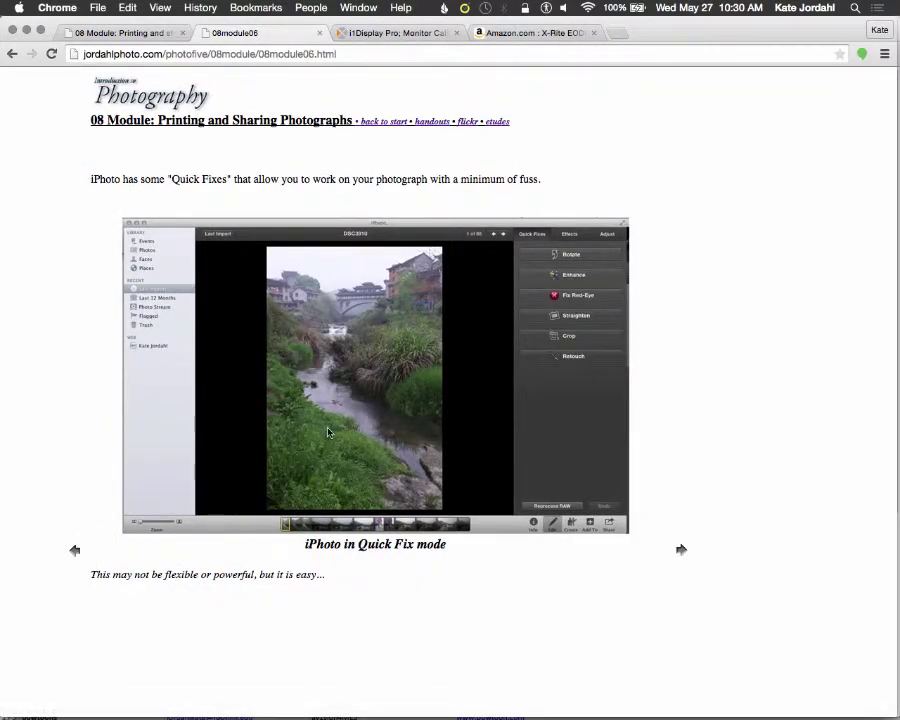
Step: Advance to the adjusted photograph page and open its linked photo on Flickr
left_click(682, 551)
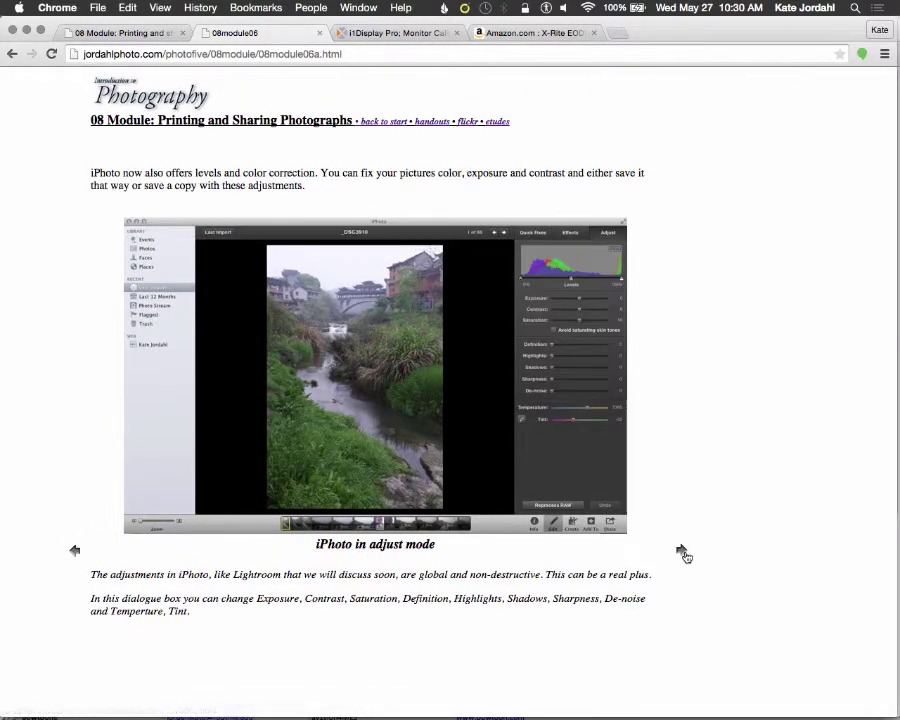
left_click(683, 553)
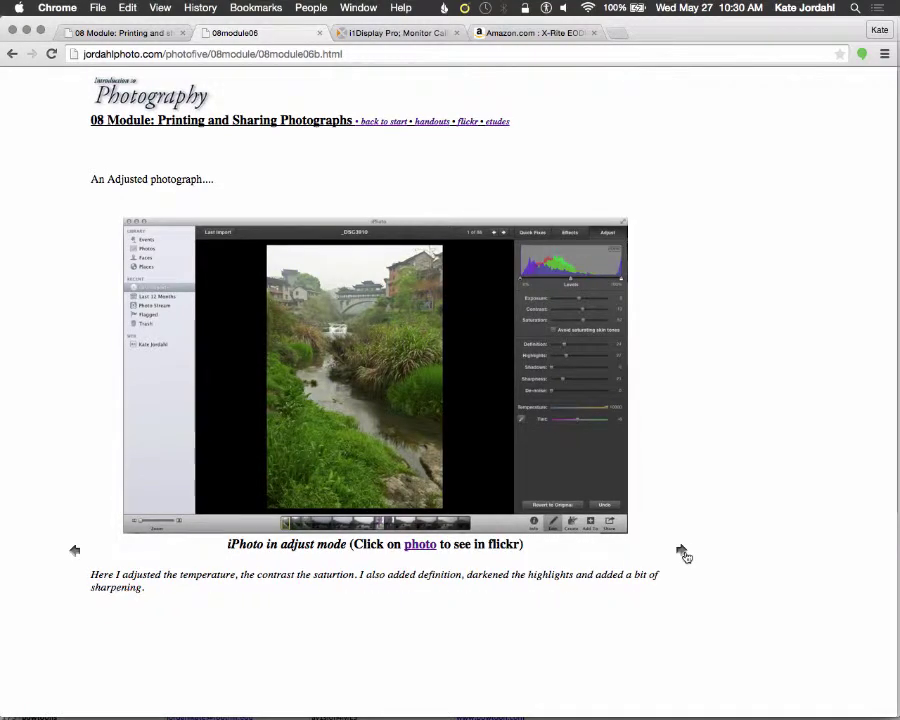
left_click(420, 545)
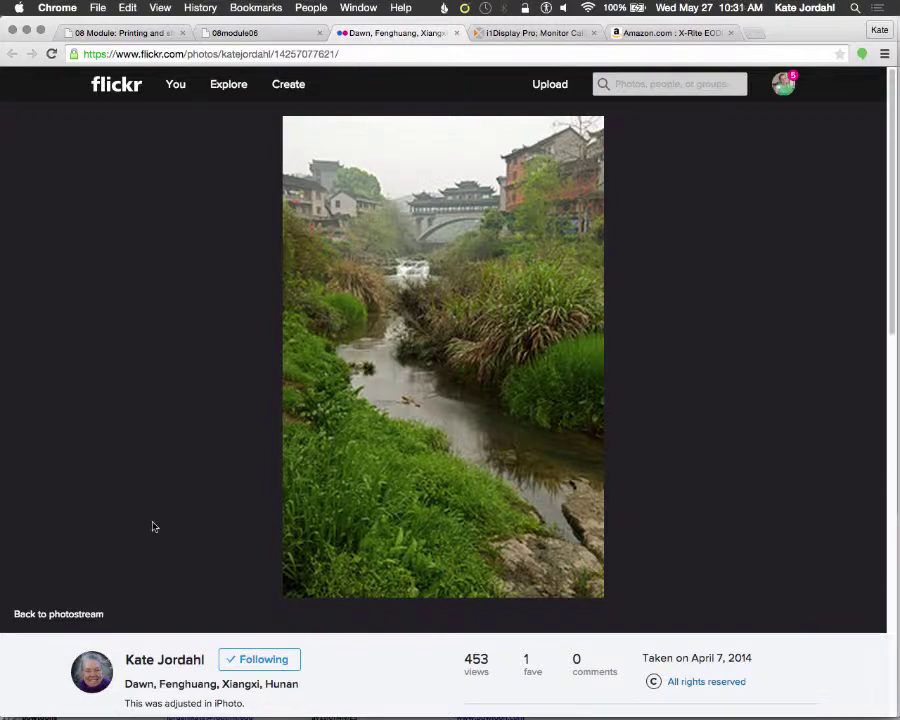
Step: Look through the Flickr photo's camera details and album information, and view the group invitation dialog without inviting the photo
mouse_move(151, 526)
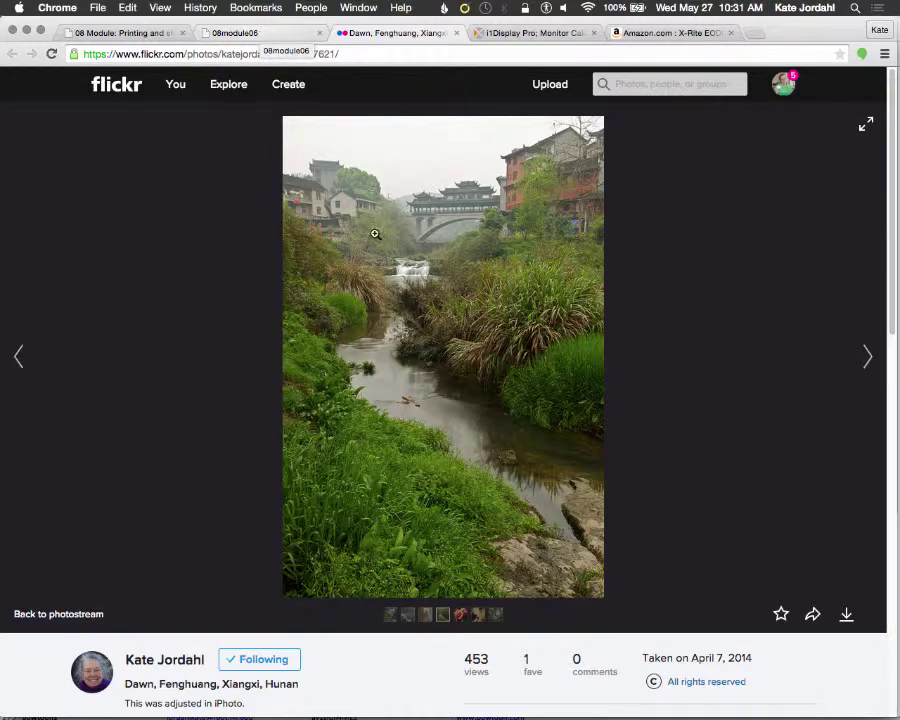
scroll(444, 340, "down", 5)
scroll(445, 340, "down", 9)
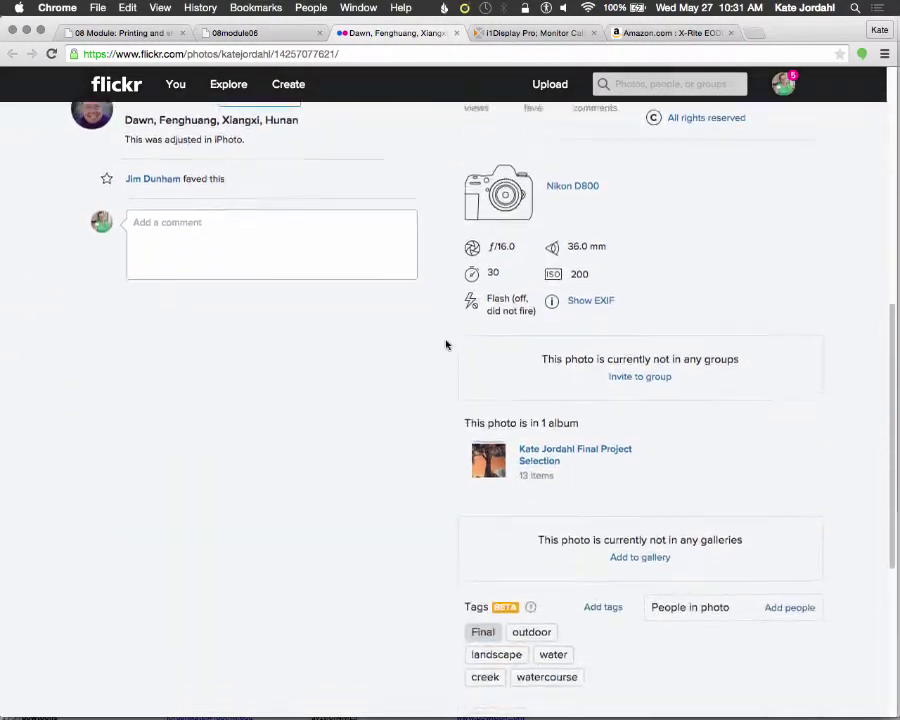
left_click(640, 333)
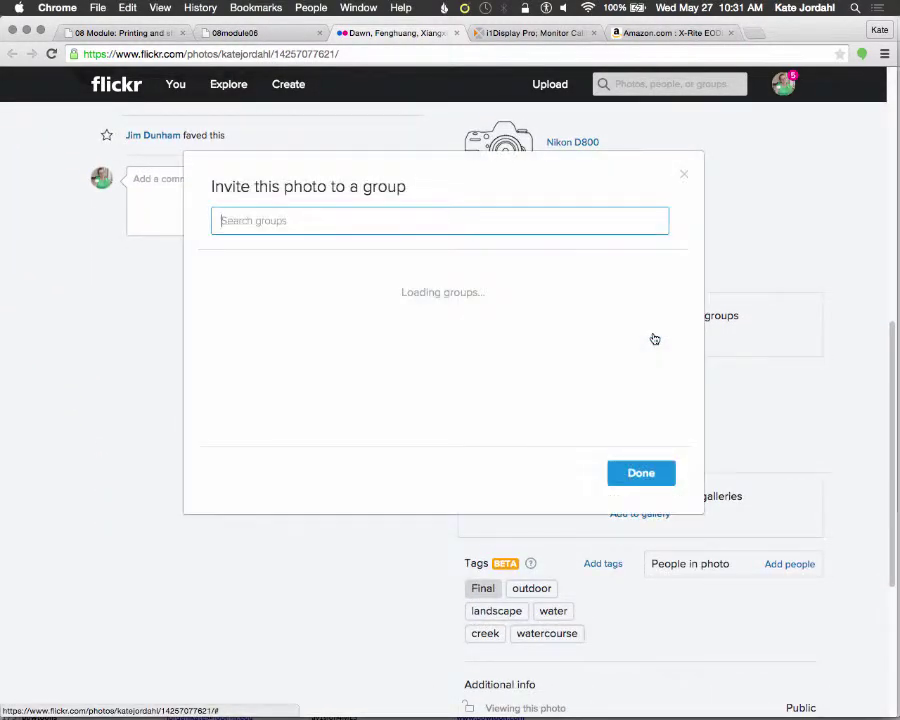
left_click(684, 176)
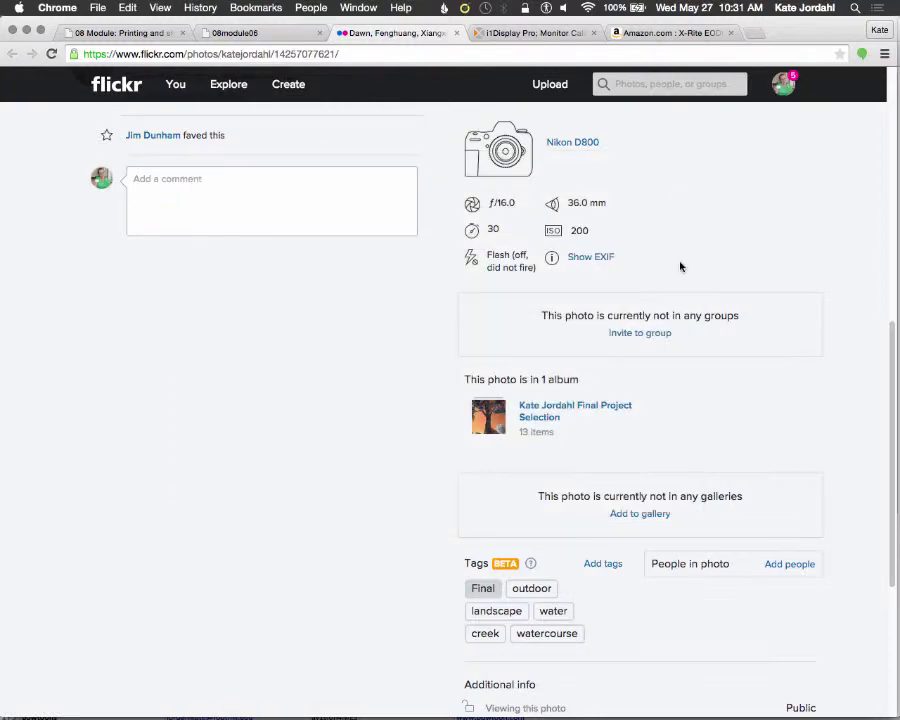
scroll(679, 265, "up", 14)
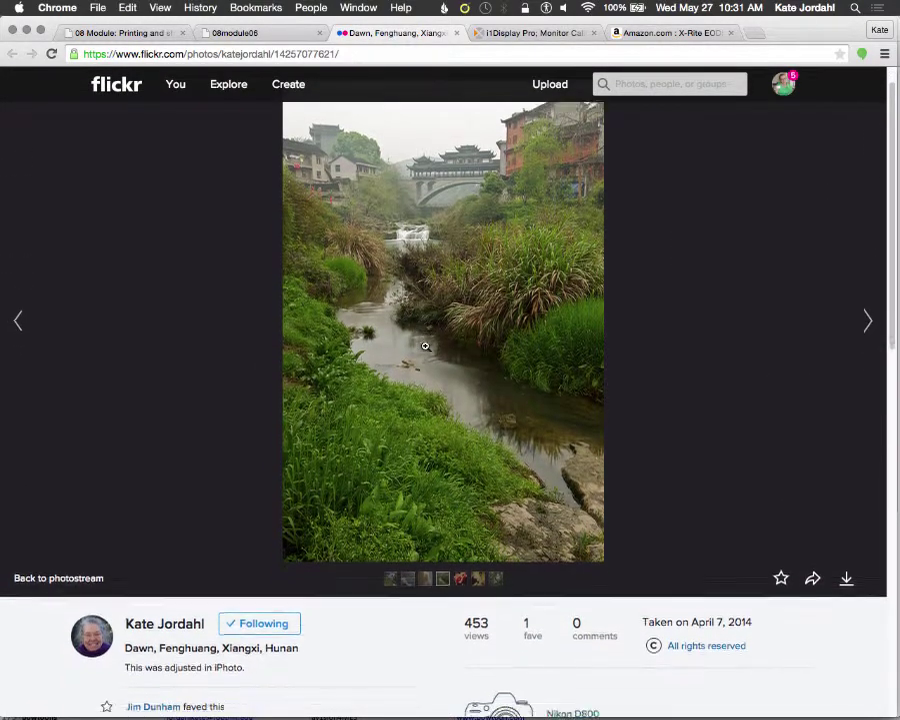
Step: Return to the course module and advance past iPhoto Effects to the Picasa adjustments page
left_click(273, 33)
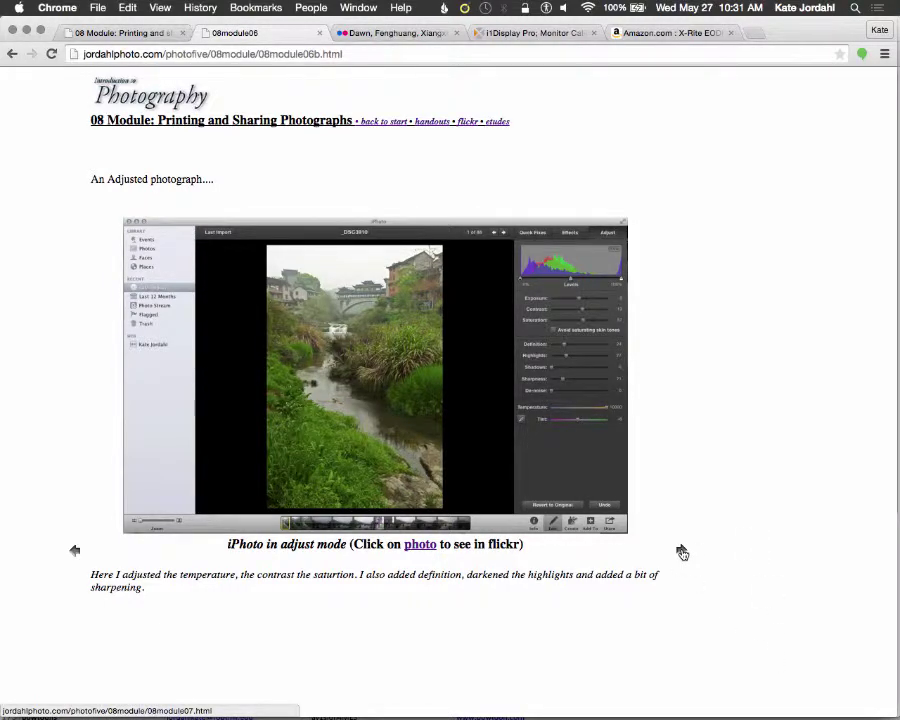
left_click(681, 553)
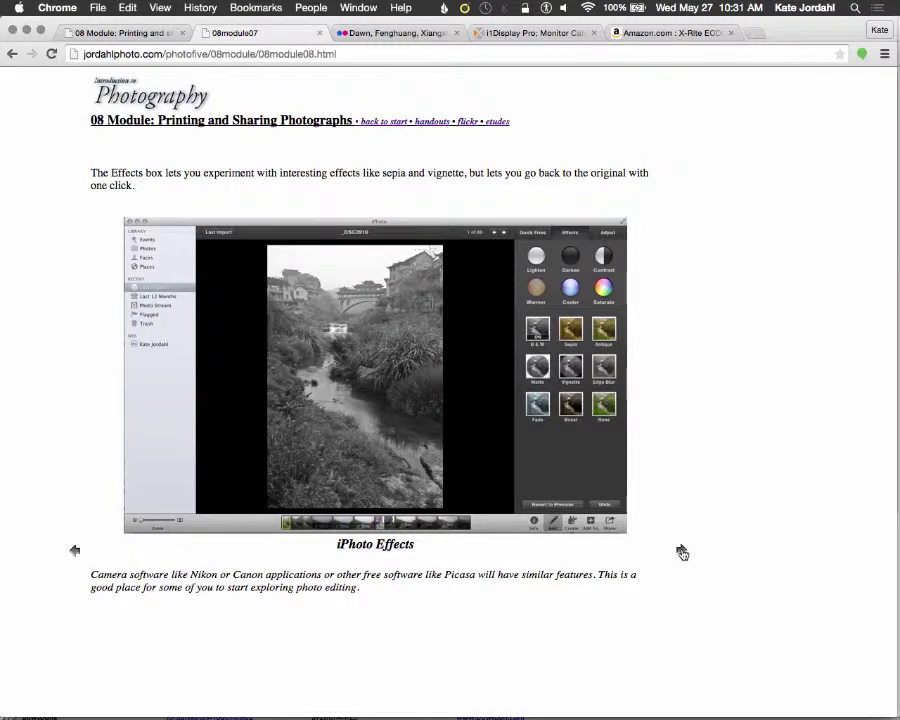
left_click(681, 553)
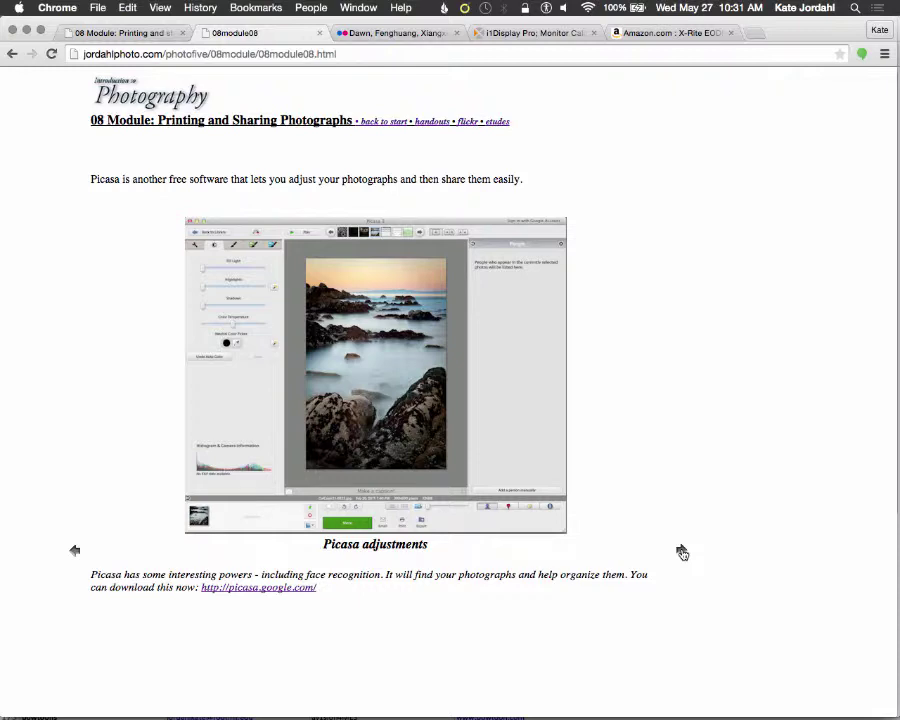
Step: Open the Picasa download site from the module page, look at it and close it again
left_click(237, 593)
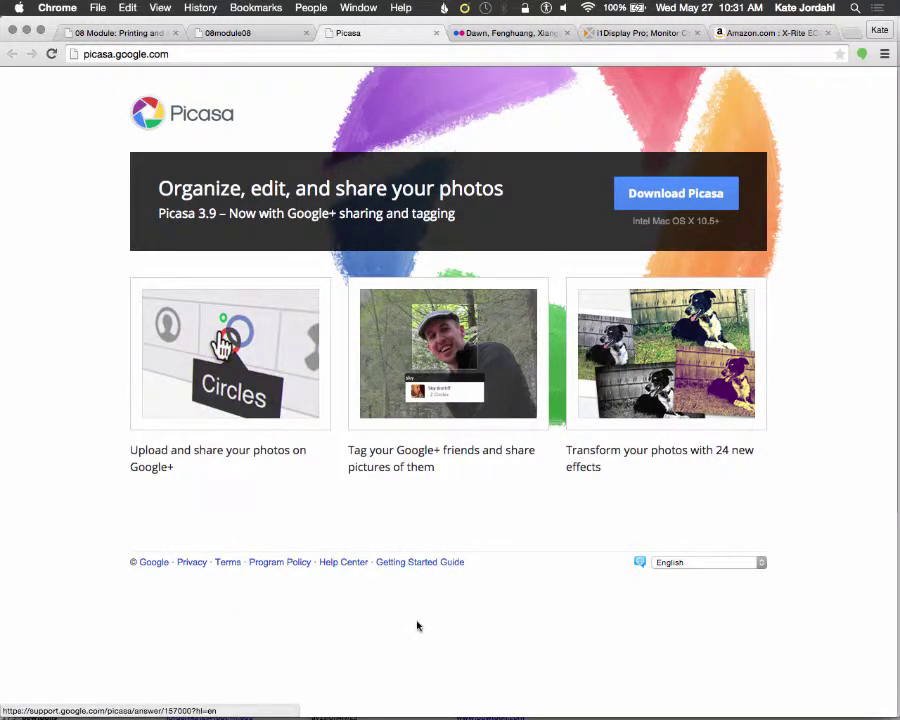
key("super+Tab")
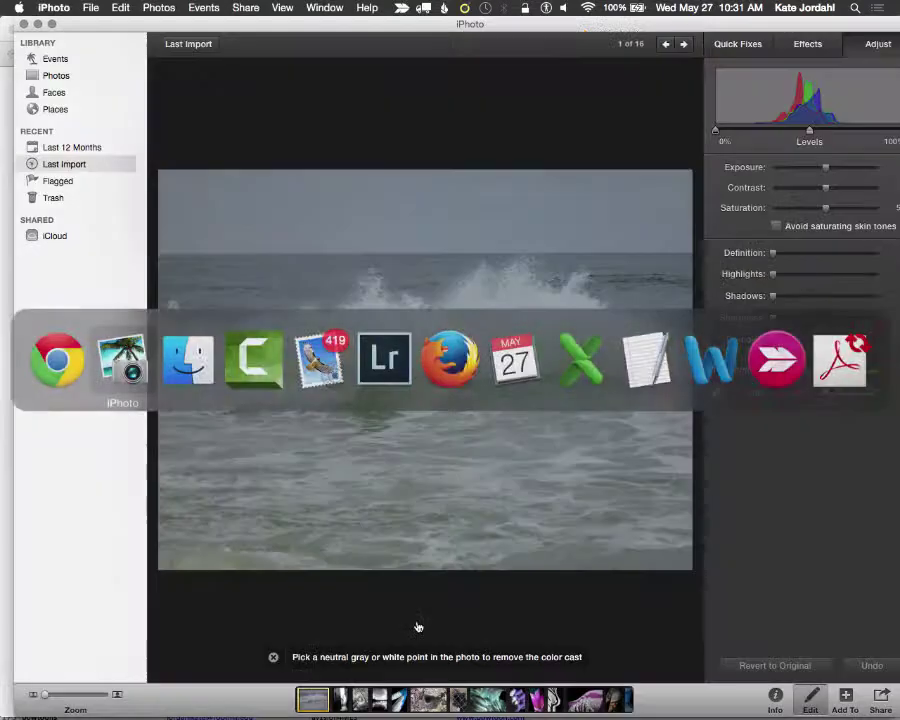
key("super+Tab")
key("super+w")
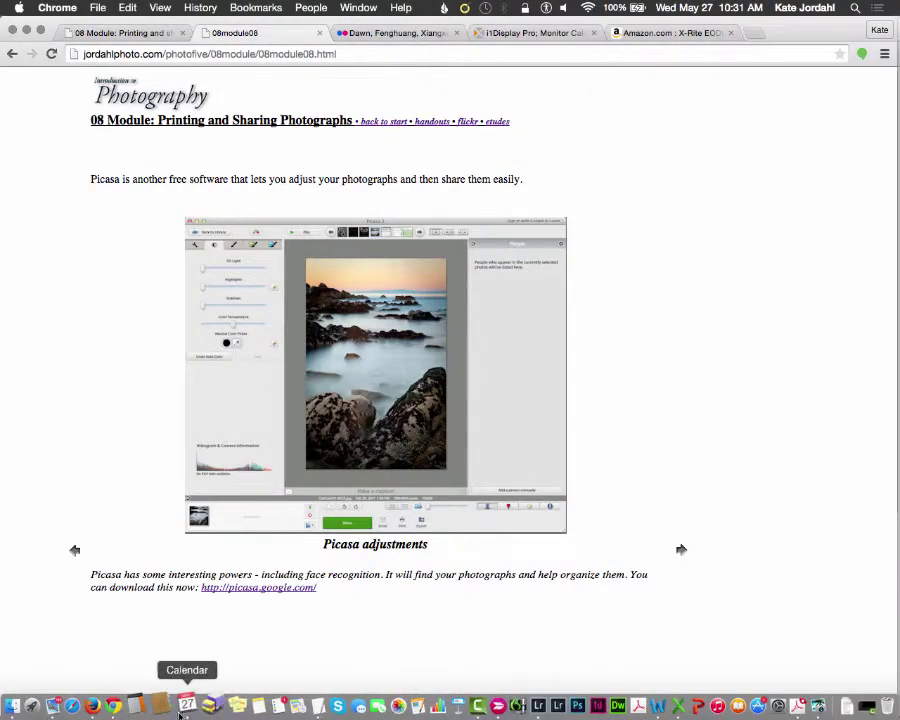
Step: Find Picasa.app in the Mac's Applications folder and launch it
left_click(22, 706)
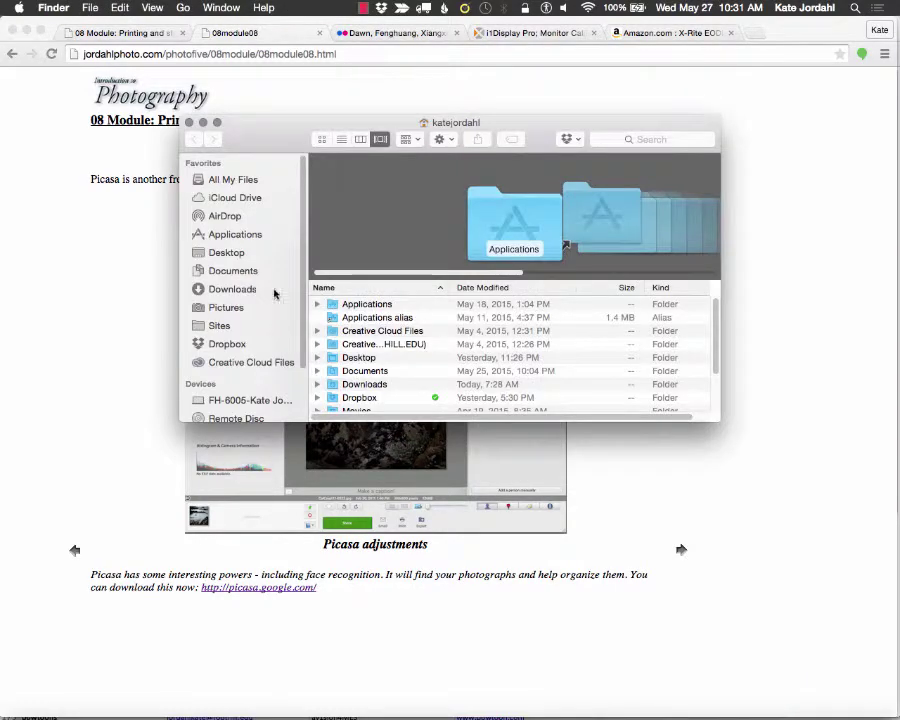
left_click(243, 238)
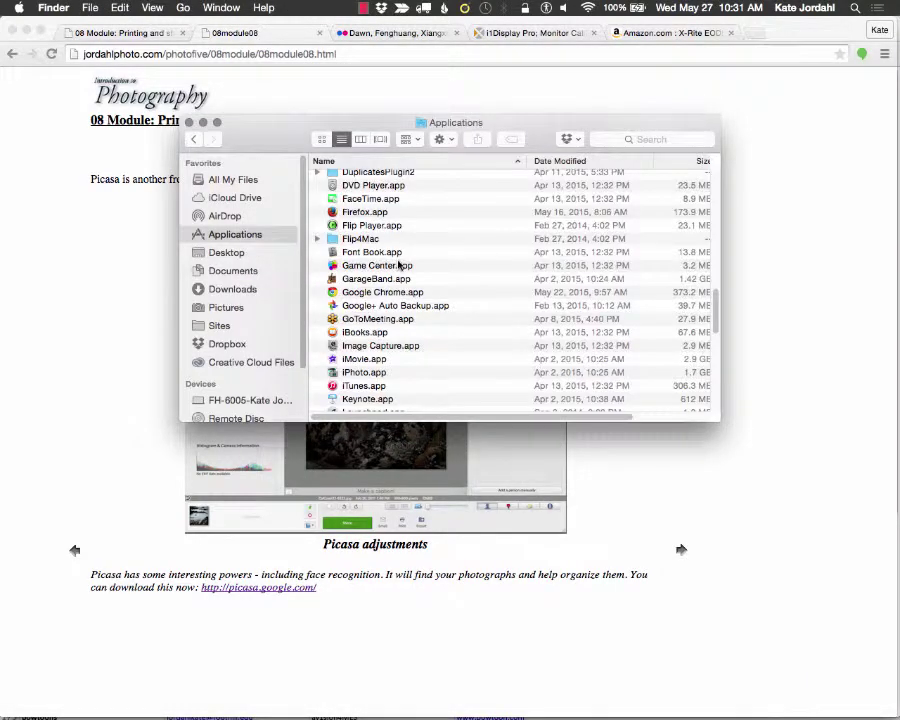
key("p")
scroll(398, 262, "down", 5)
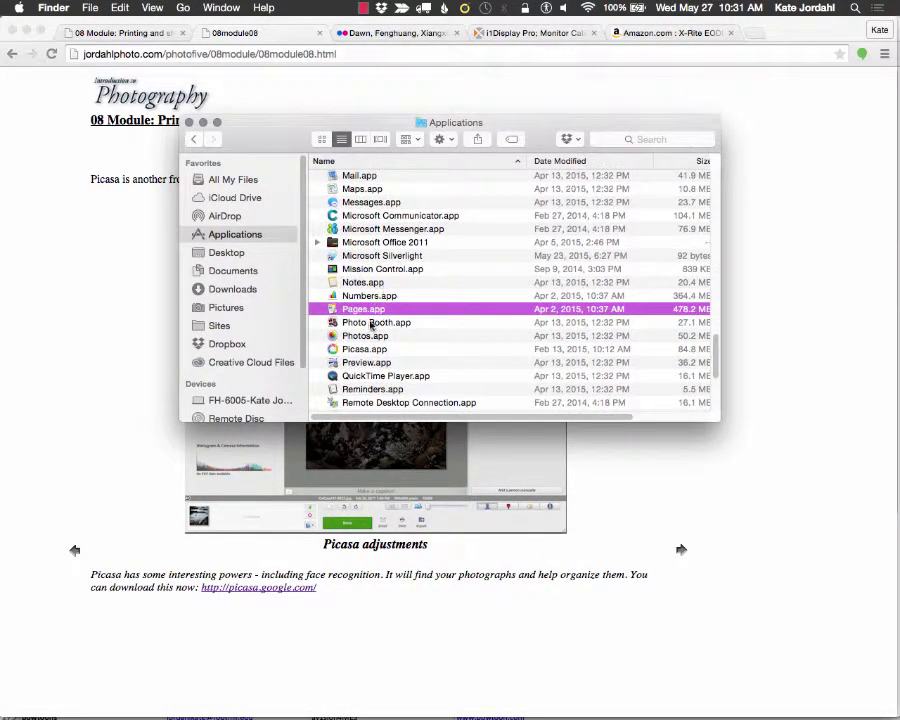
double_click(366, 349)
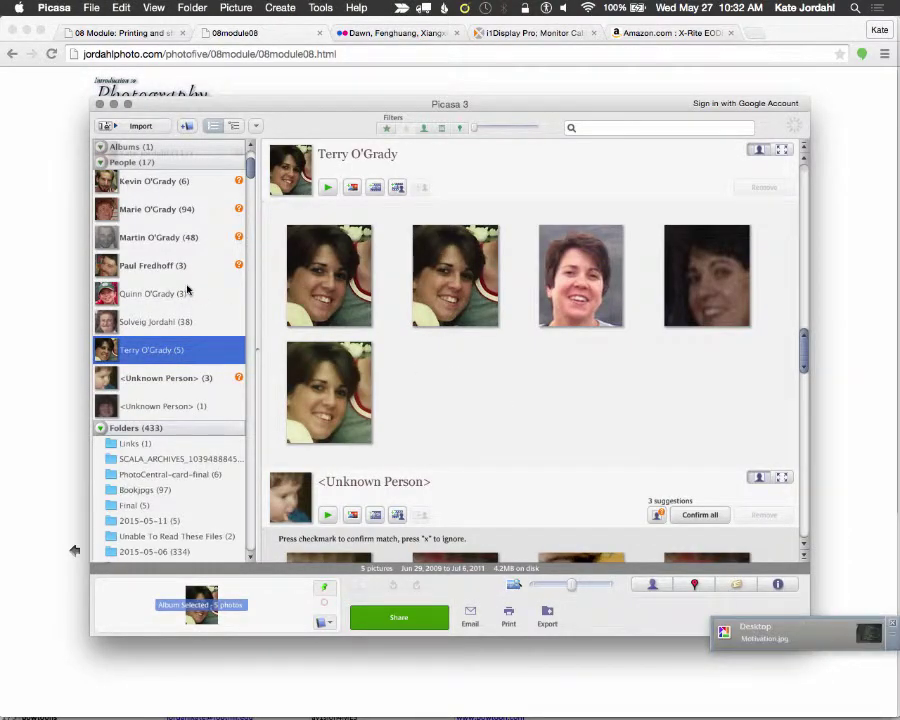
Step: Review the 38-picture person album and confirm two suggested face matches: the second blue-sky portrait and the two-person close-up beside it
scroll(180, 280, "up", 6)
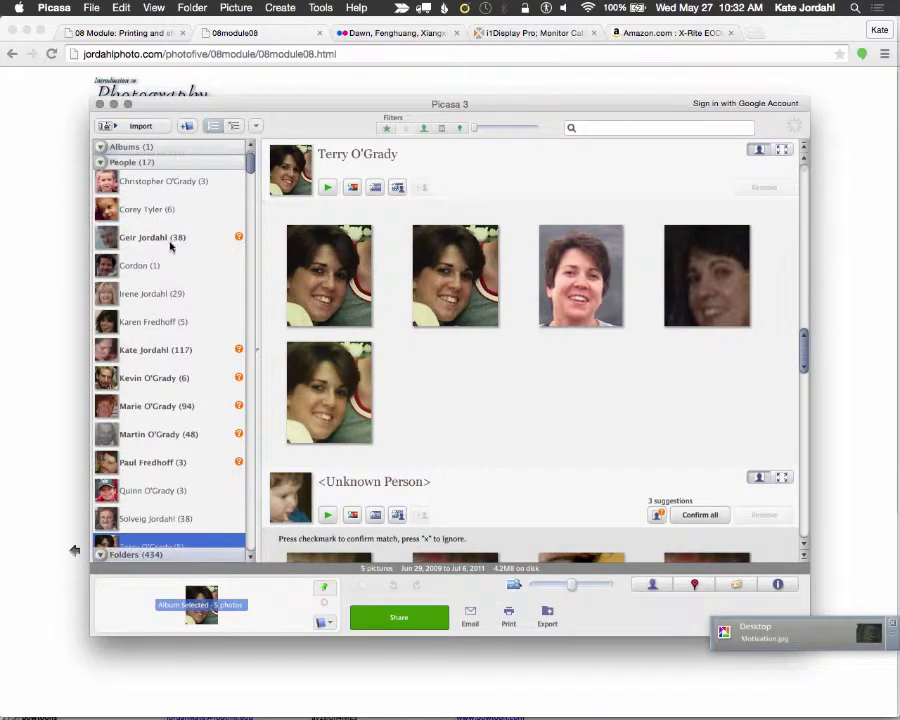
left_click(150, 237)
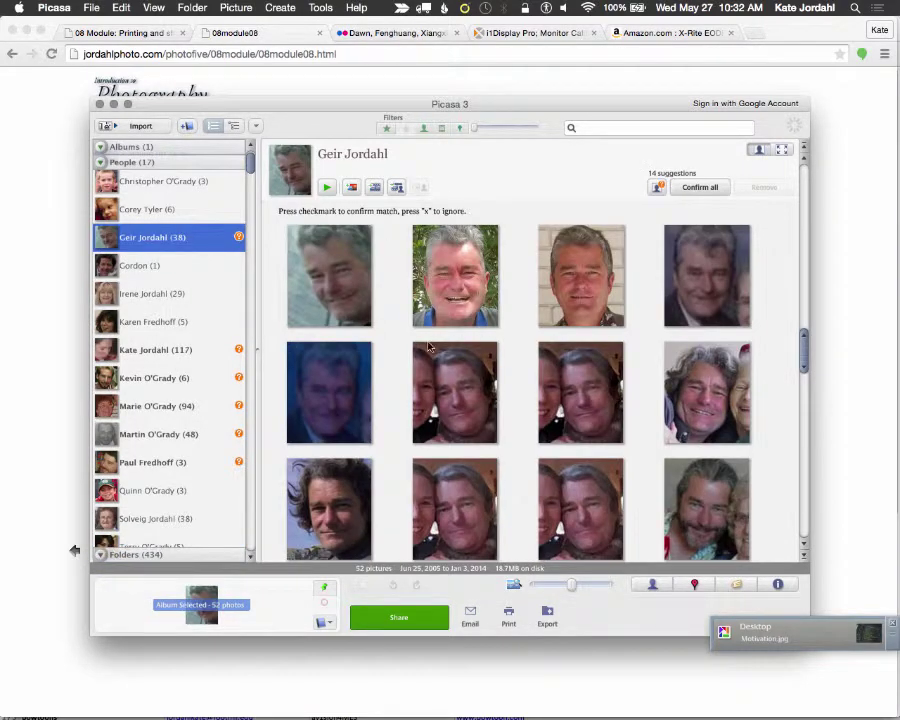
scroll(428, 347, "down", 10)
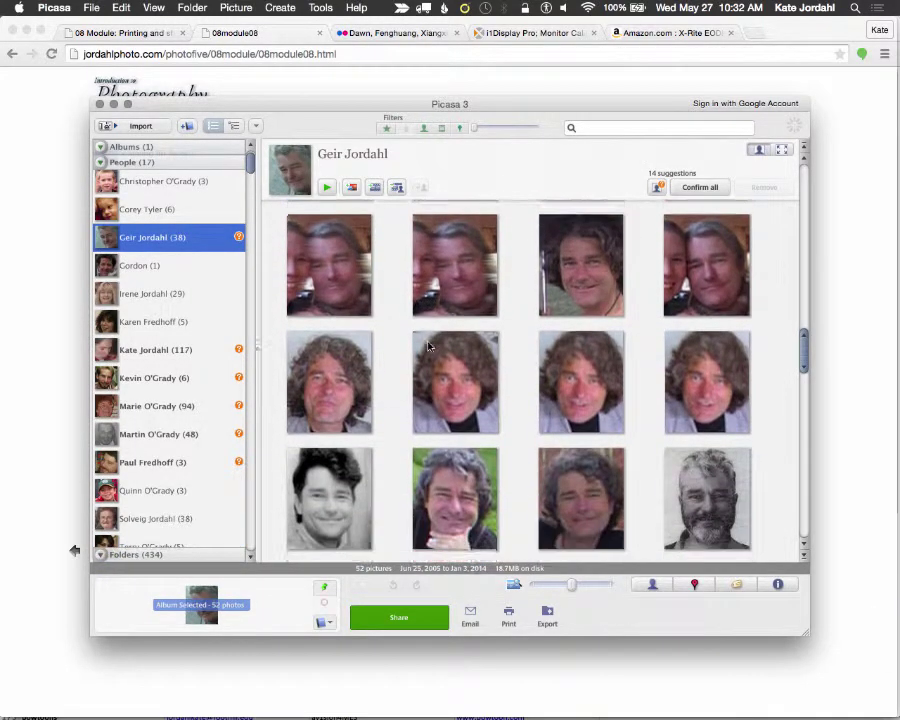
scroll(428, 347, "down", 10)
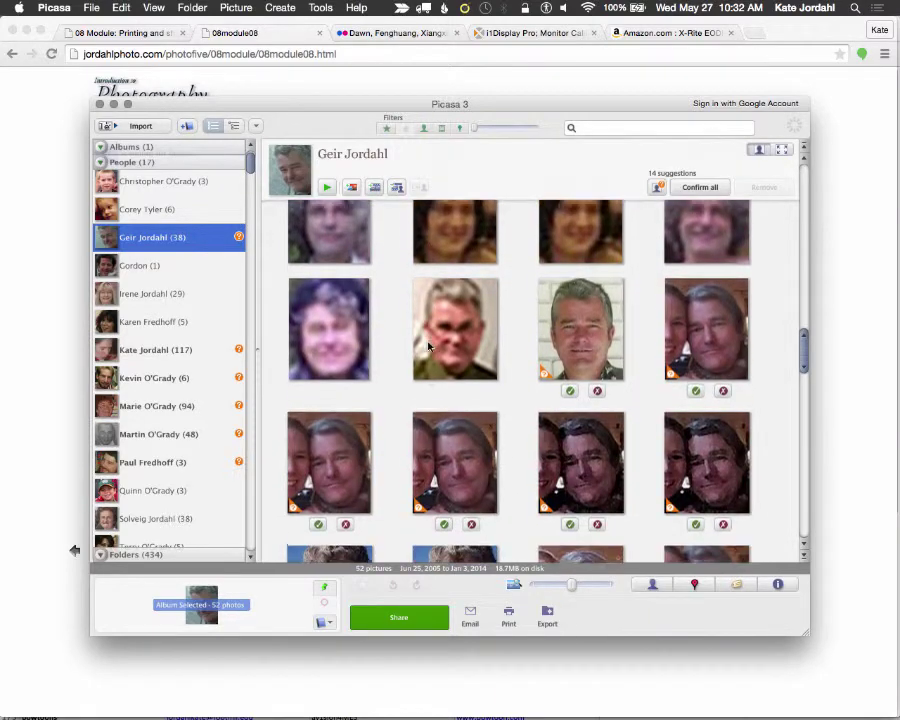
scroll(428, 347, "down", 10)
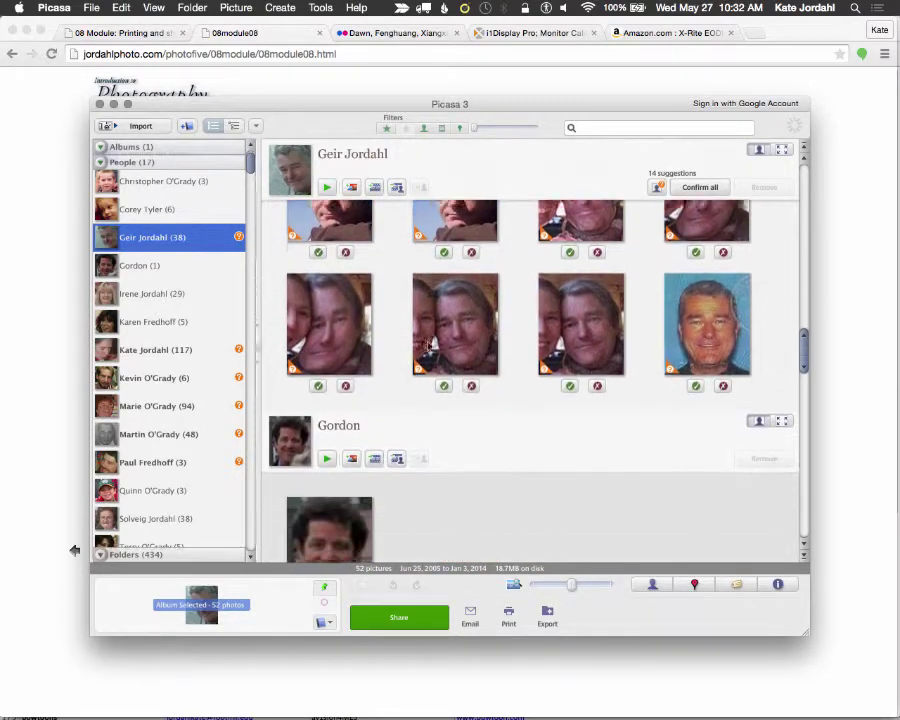
scroll(428, 347, "down", 3)
scroll(428, 347, "up", 5)
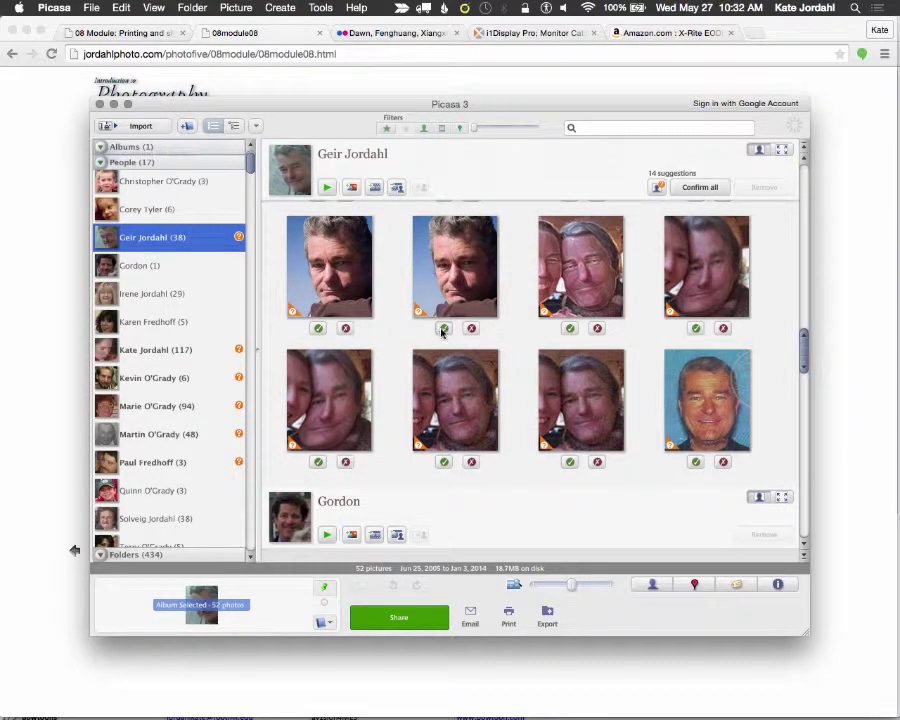
left_click(445, 329)
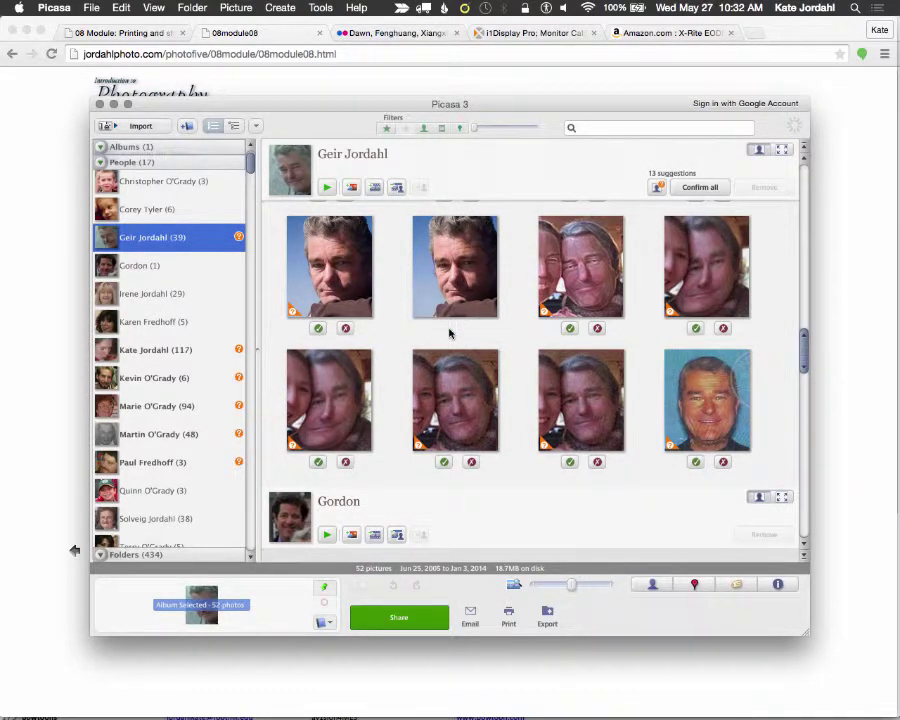
left_click(569, 328)
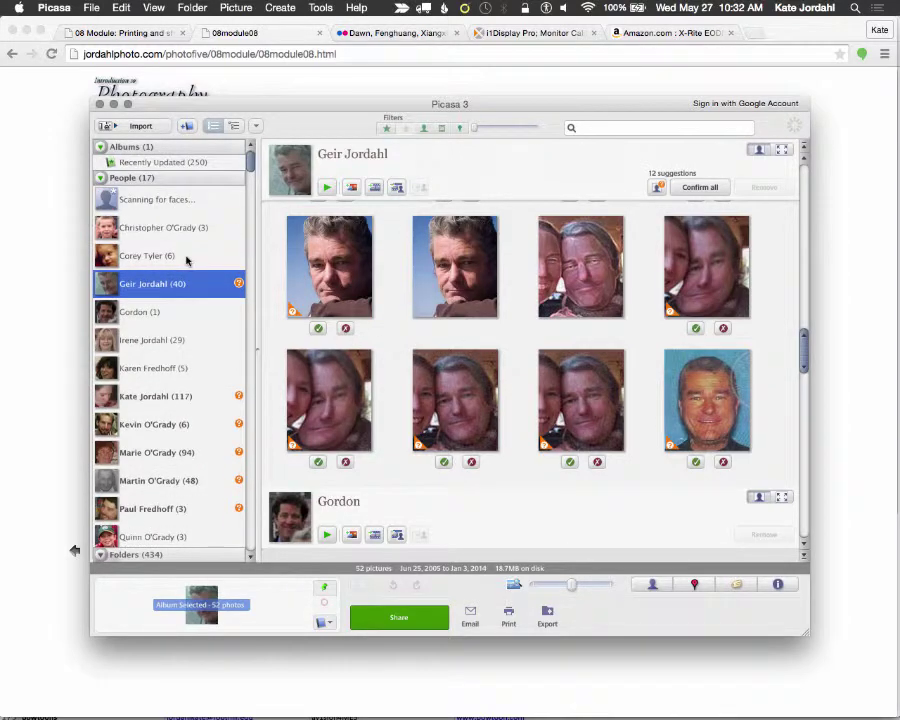
Step: Open the 117-picture person album and look through the faces grouped in it
scroll(200, 397, "down", 5)
scroll(200, 397, "up", 5)
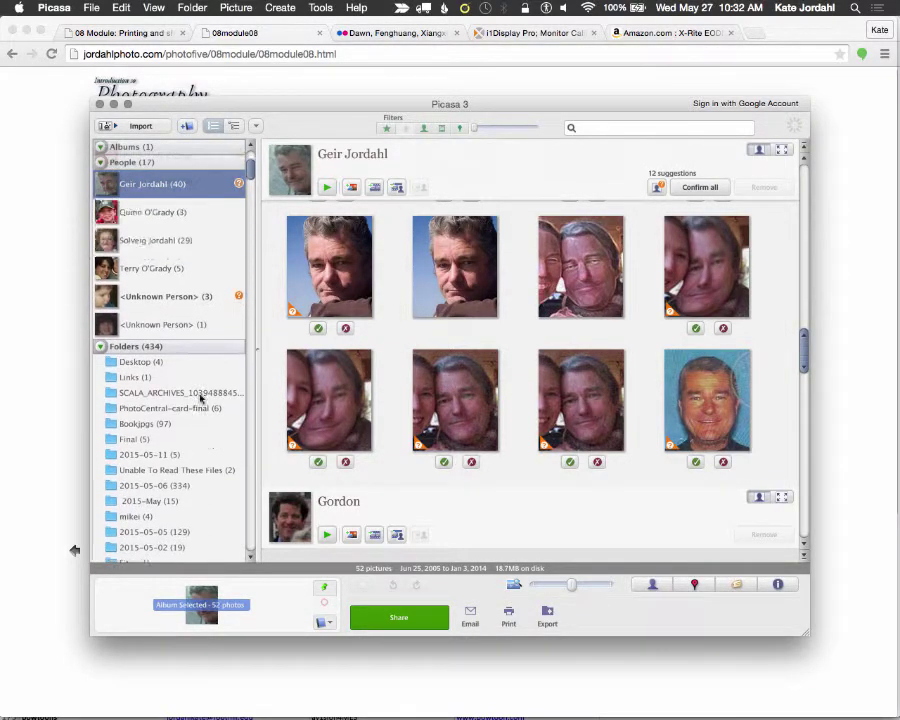
left_click(162, 397)
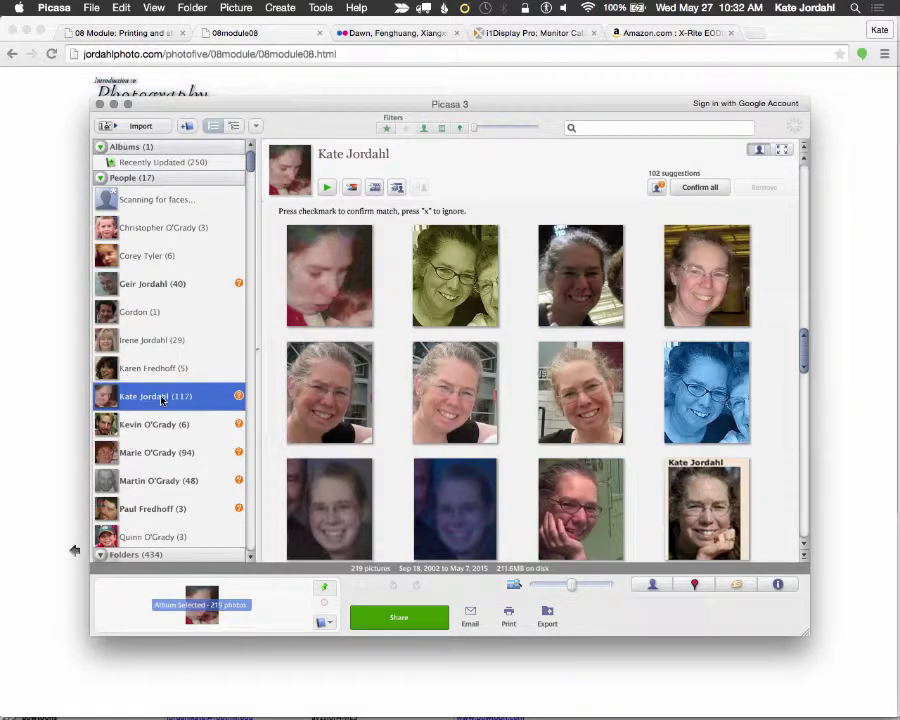
scroll(437, 393, "down", 2)
scroll(437, 393, "down", 10)
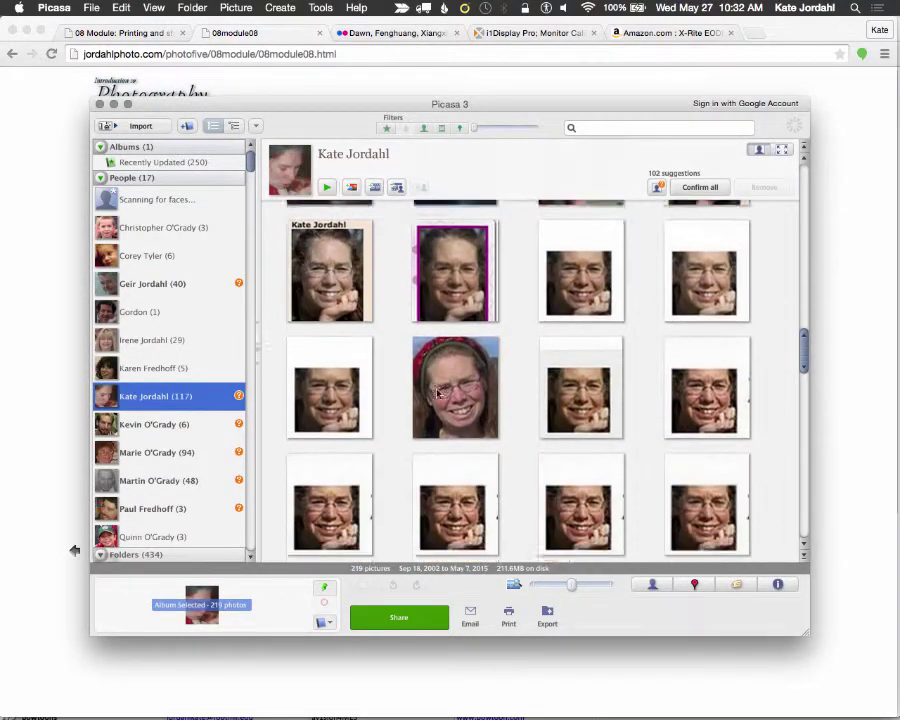
scroll(437, 393, "down", 10)
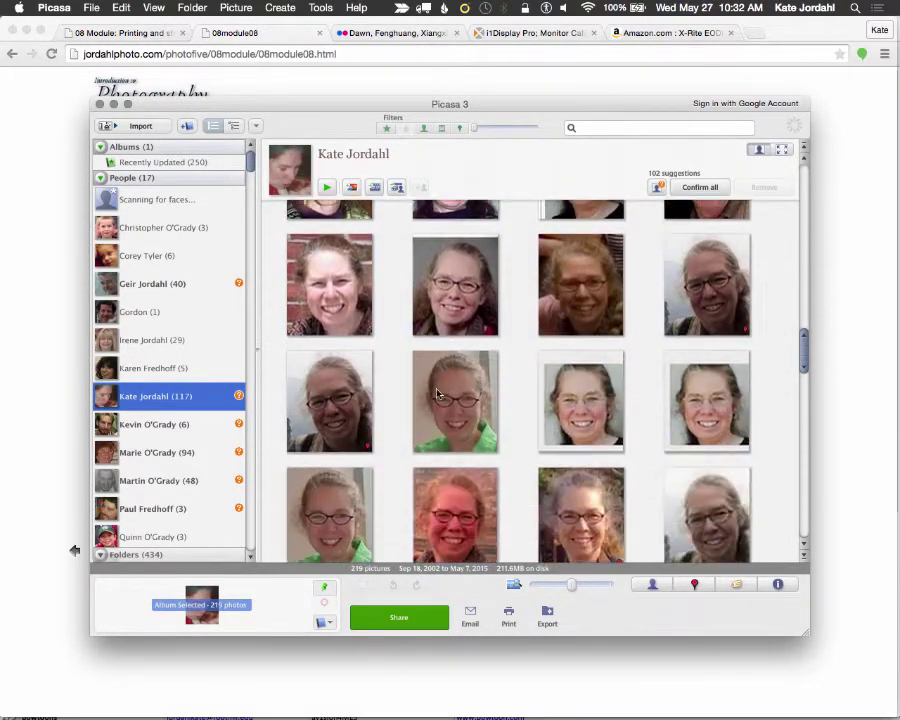
scroll(437, 393, "down", 10)
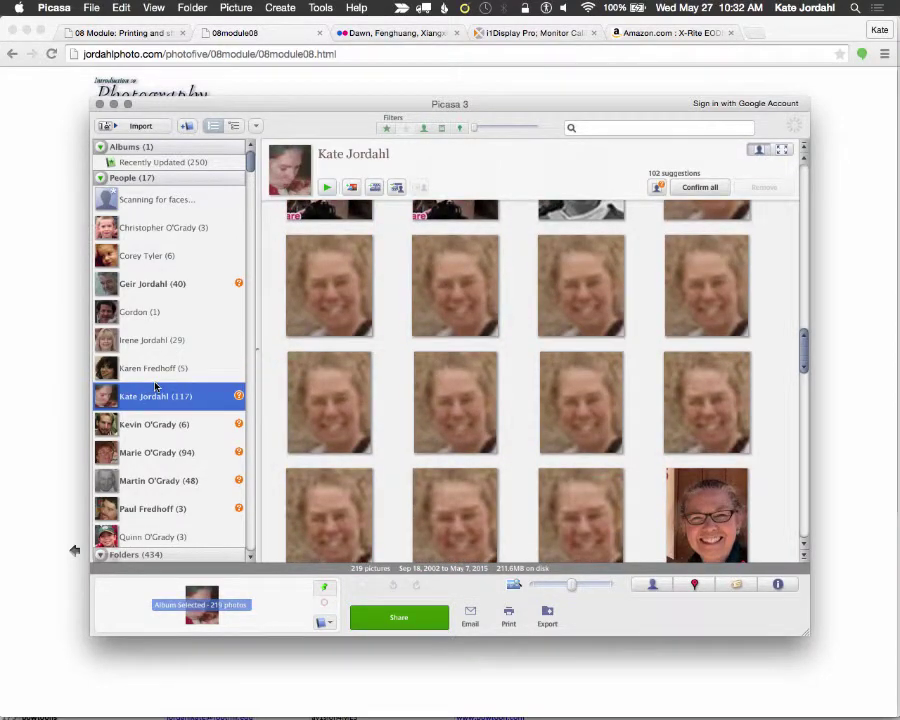
scroll(155, 387, "down", 5)
key("super+Tab")
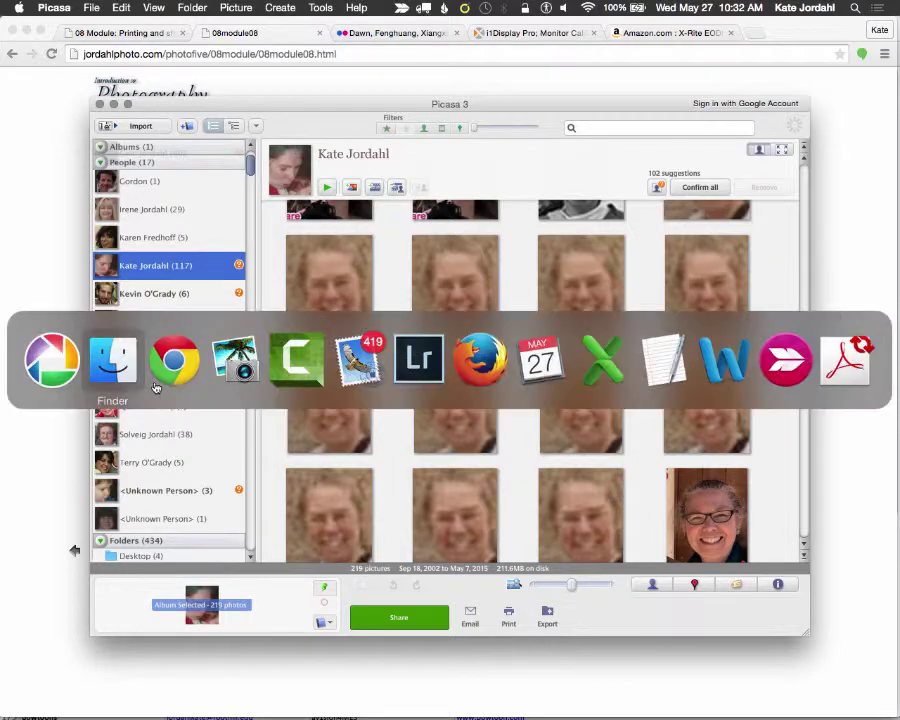
left_click(40, 390)
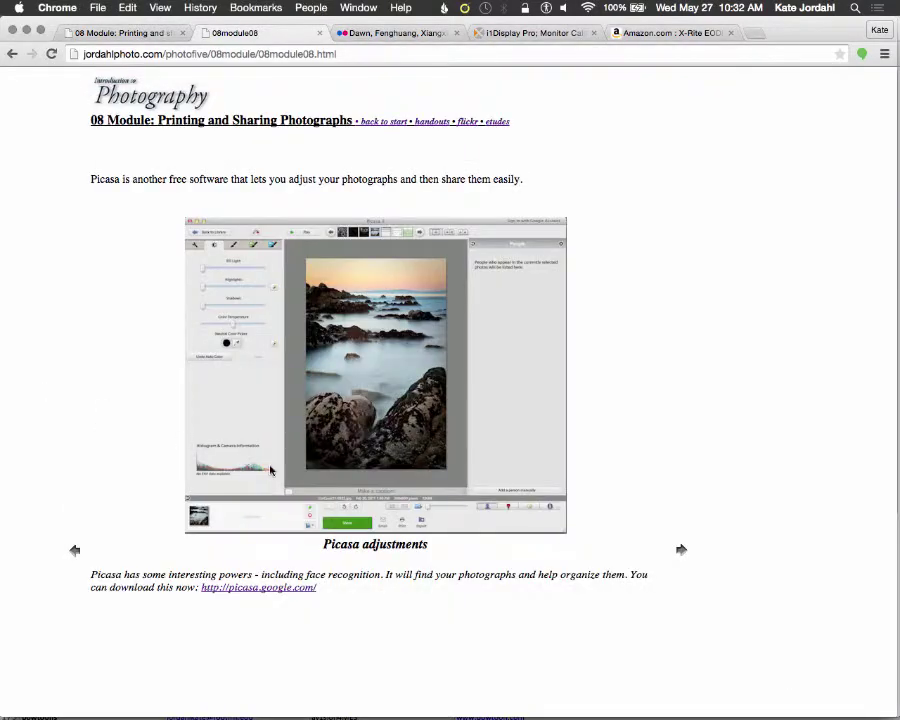
key("super+Tab")
key("super+Tab")
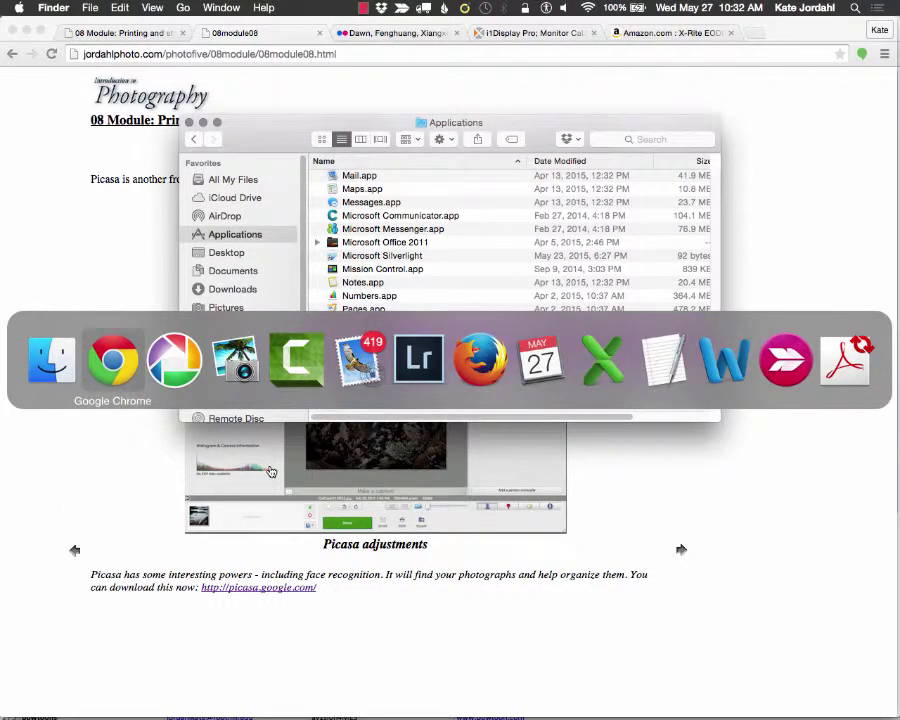
key("super+Tab")
Step: Look through Picasa's list of photo folders for one with suitable photographs to adjust
scroll(195, 370, "down", 5)
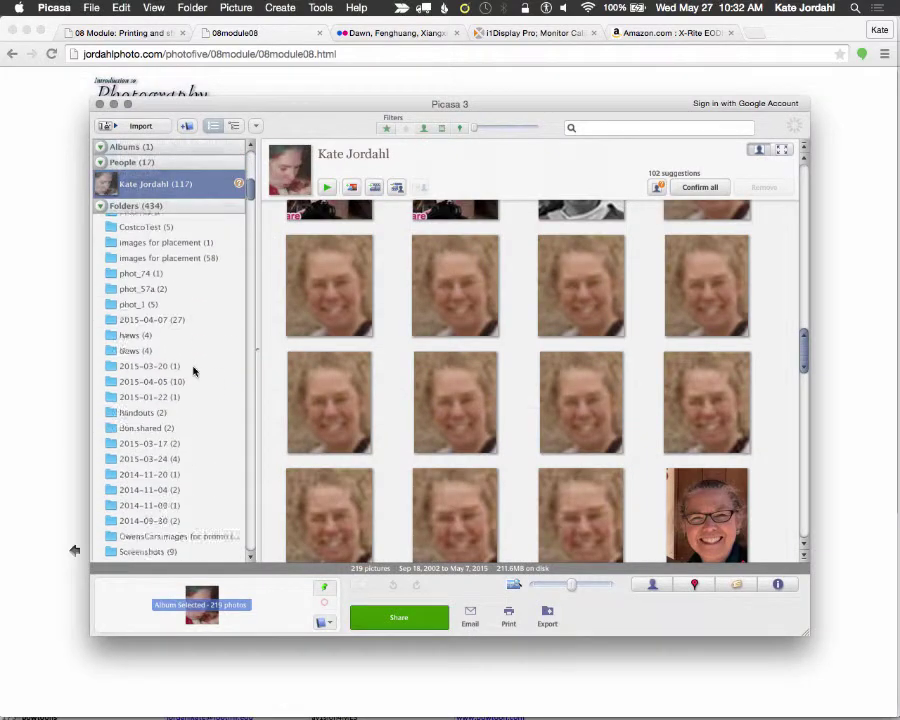
scroll(193, 372, "up", 5)
scroll(193, 372, "down", 6)
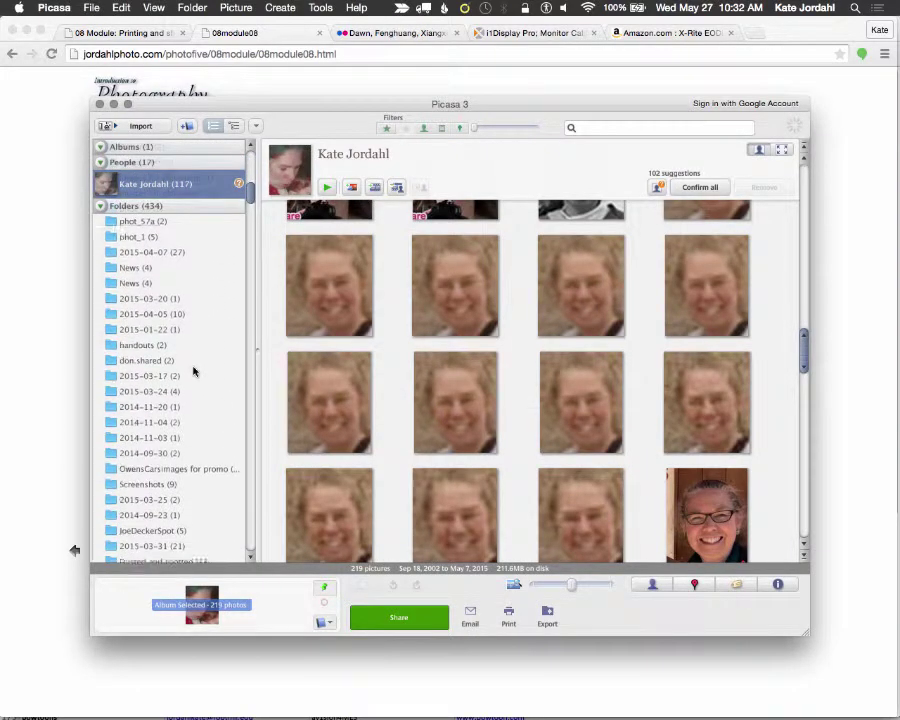
scroll(193, 372, "down", 10)
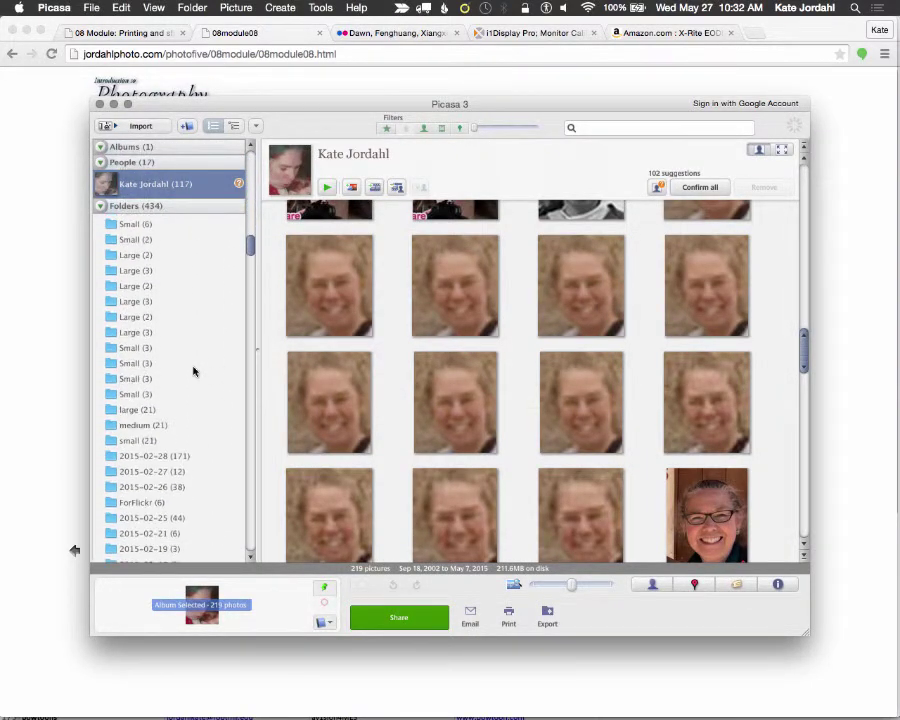
scroll(194, 372, "down", 15)
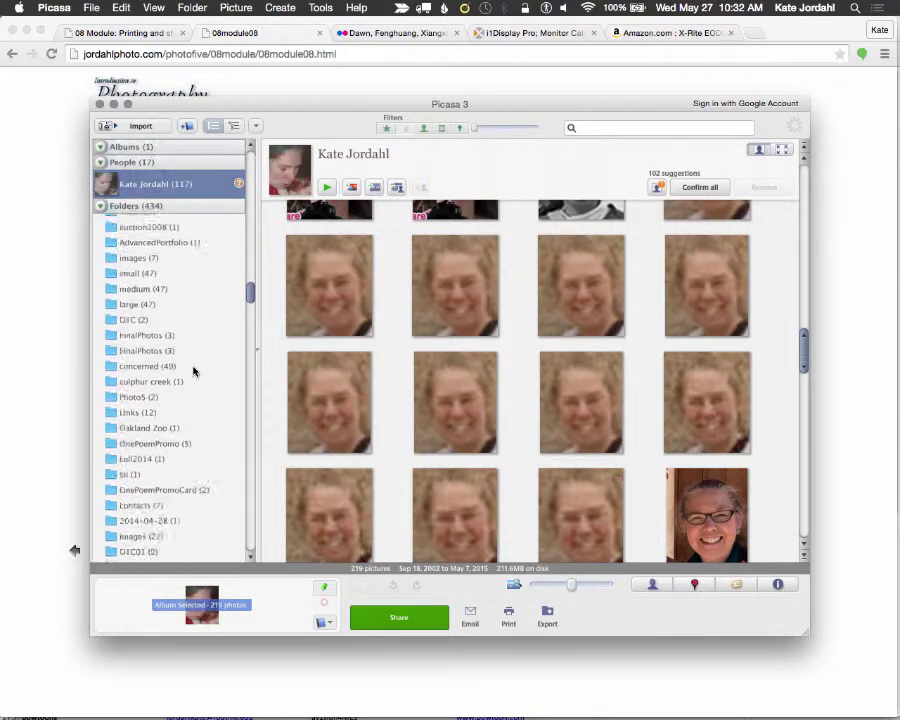
scroll(193, 372, "down", 3)
scroll(193, 372, "down", 12)
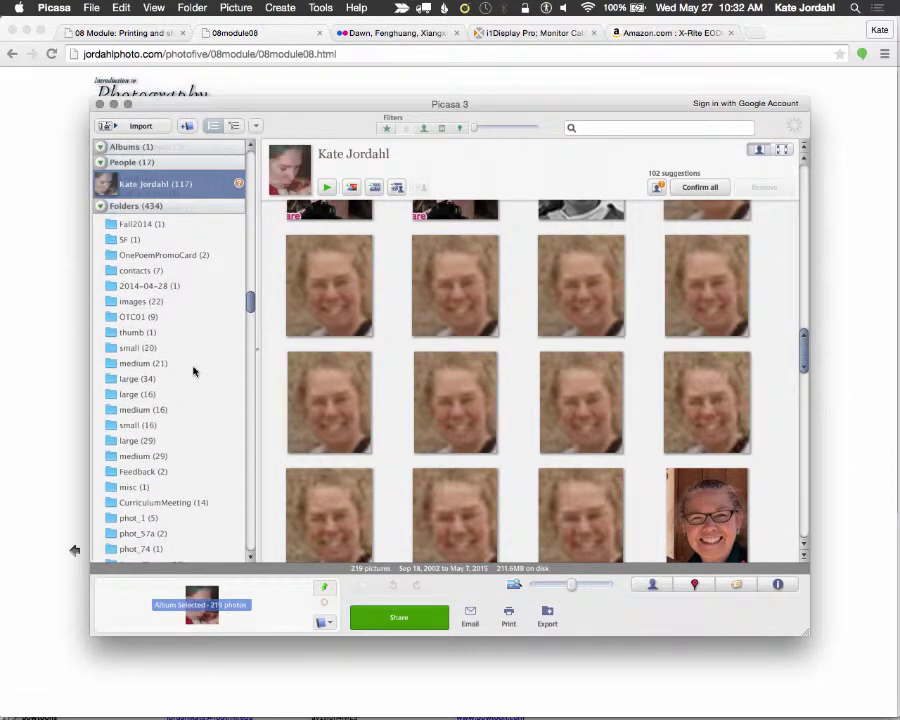
scroll(187, 376, "up", 7)
Step: Preview the contents of the folders named "large" that hold 34, 45 and 10 pictures
left_click(147, 379)
scroll(177, 413, "down", 5)
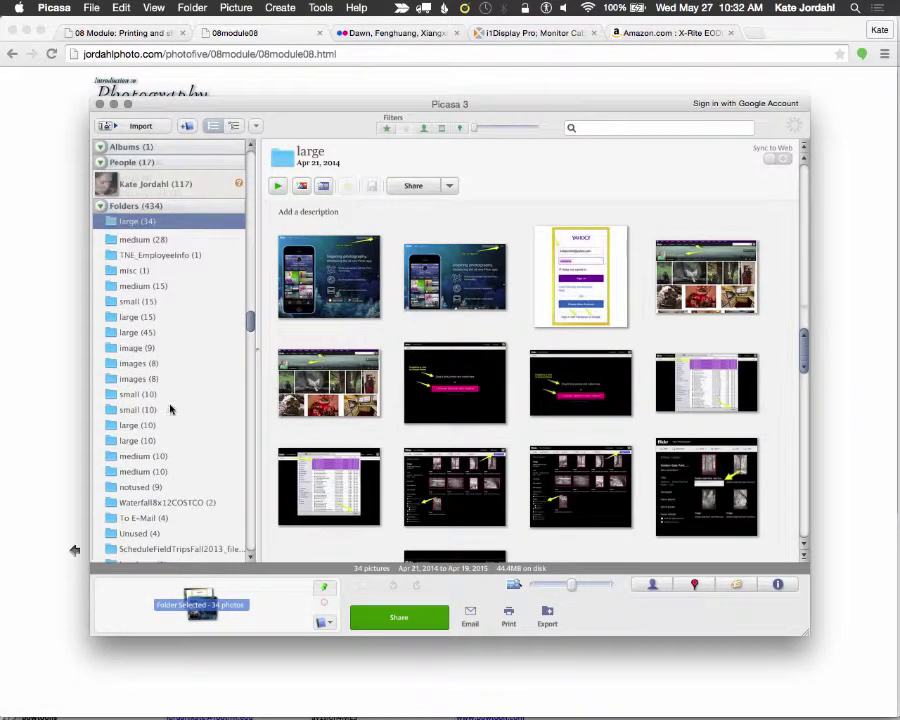
left_click(148, 340)
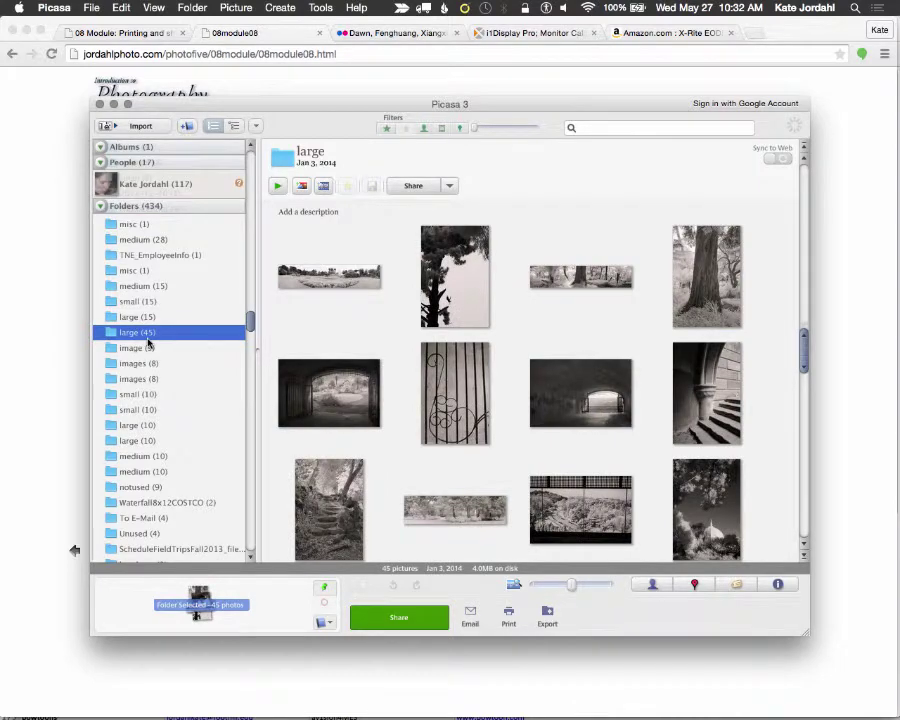
scroll(148, 345, "down", 5)
left_click(147, 288)
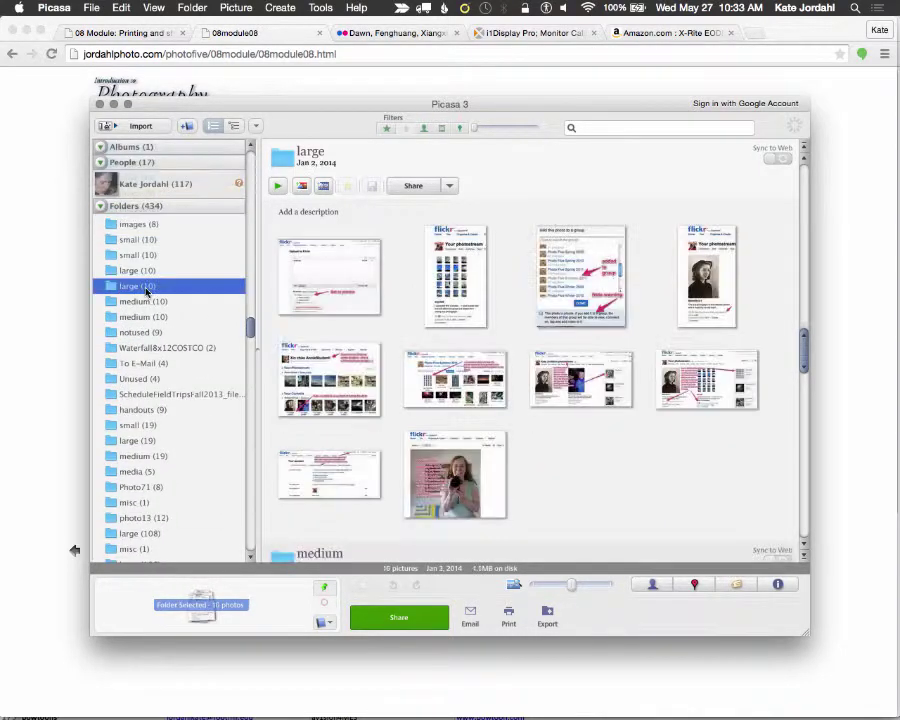
Step: Browse the first 108-picture "large" folder and open its photo of a big tree beside a grassy field (2012-USA-3959.jpg) for editing
scroll(150, 333, "down", 8)
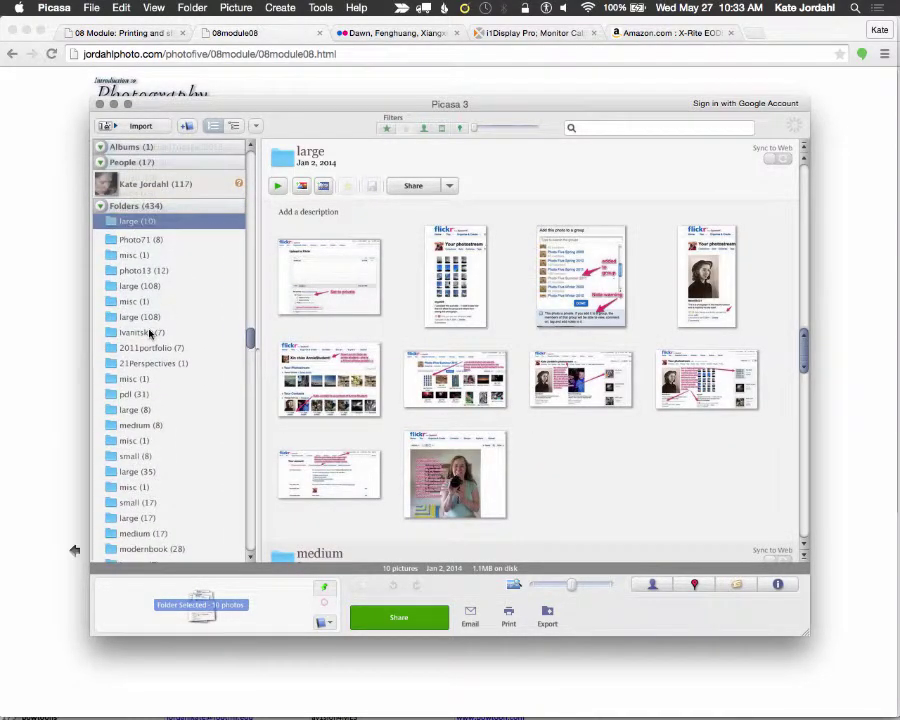
left_click(147, 286)
scroll(418, 399, "down", 5)
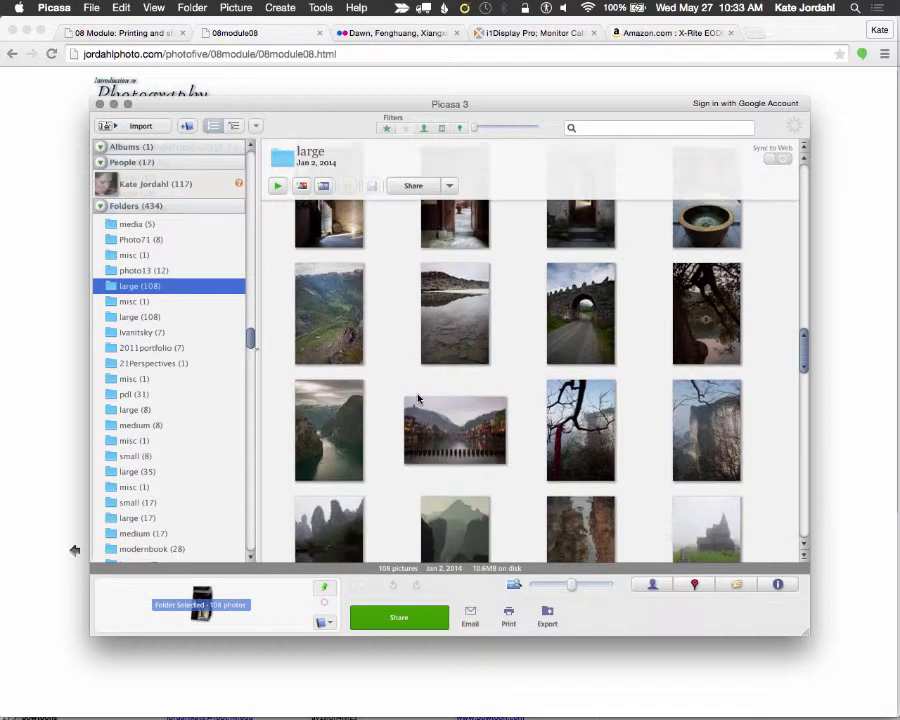
scroll(418, 399, "down", 6)
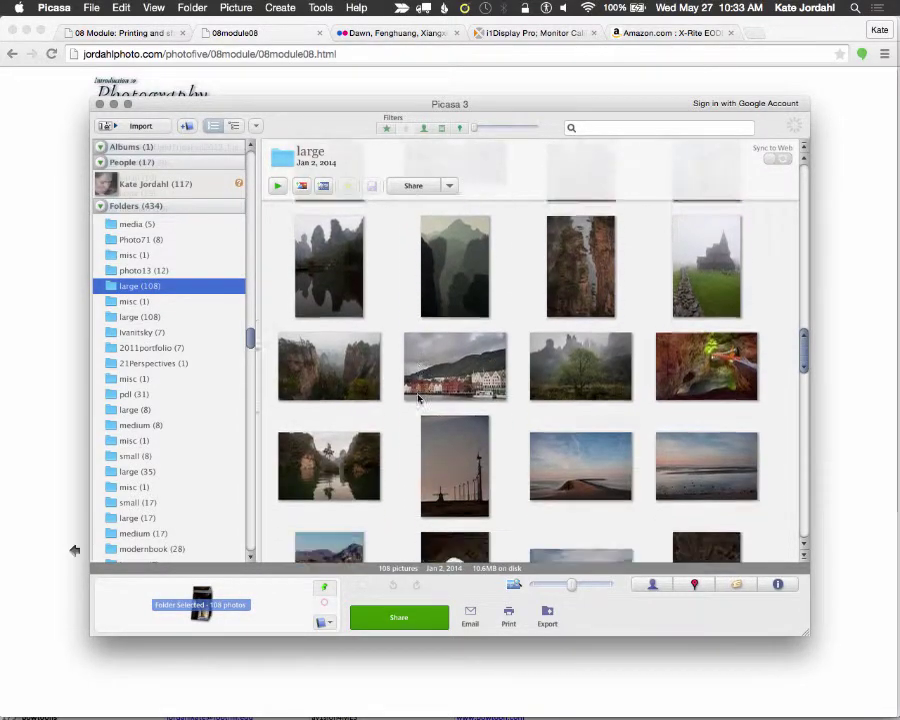
scroll(418, 399, "down", 5)
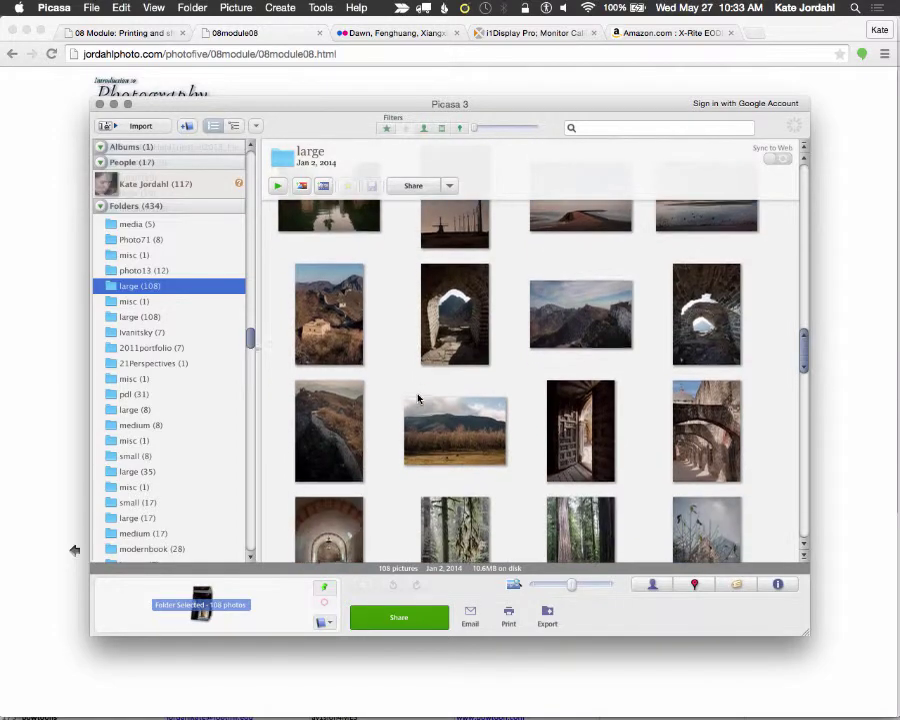
scroll(418, 399, "down", 8)
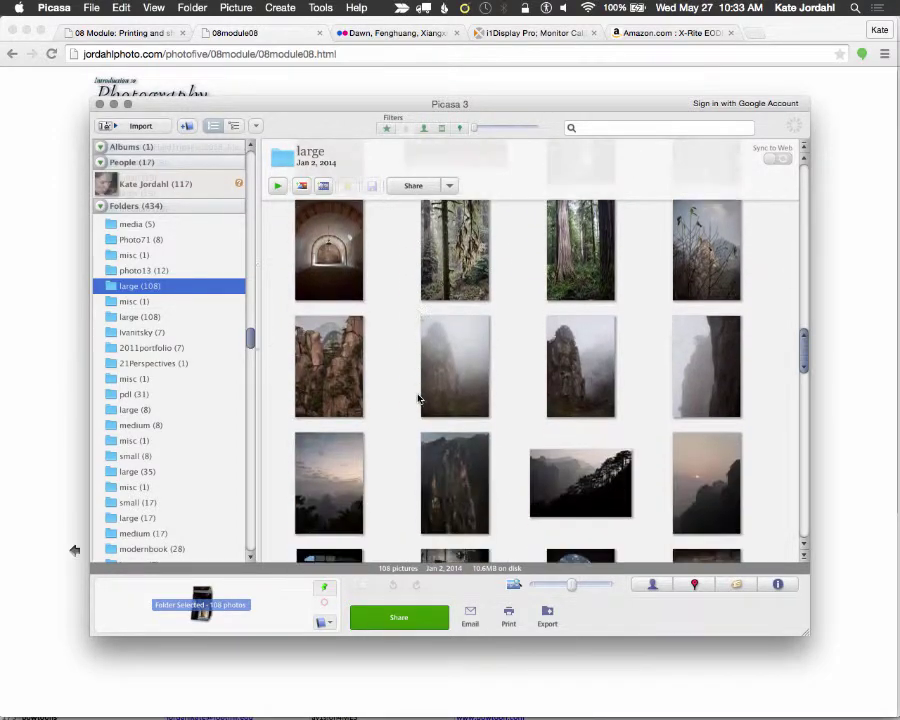
scroll(418, 399, "down", 5)
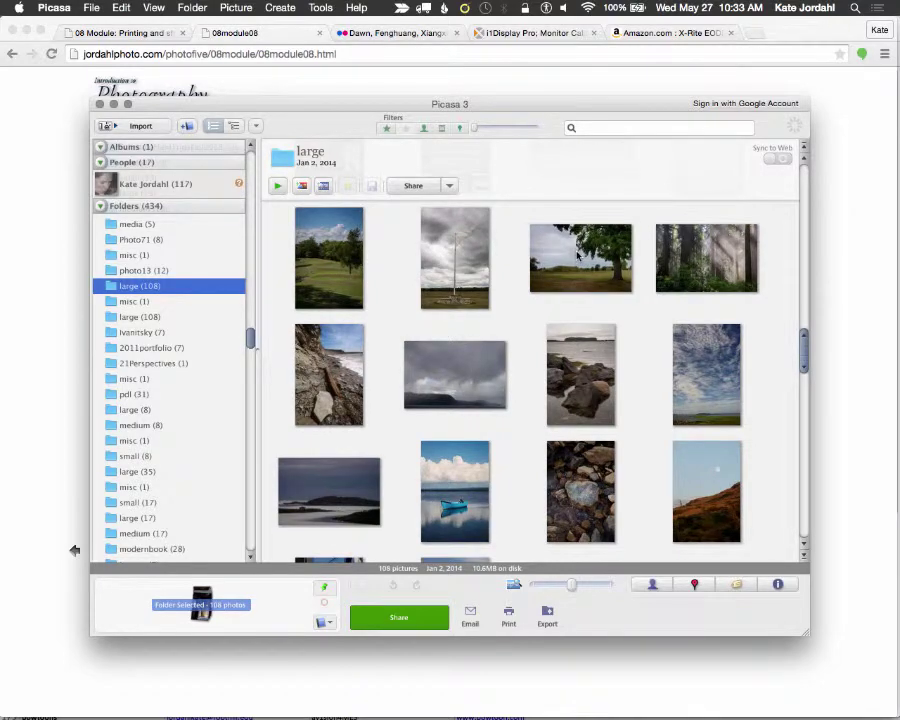
left_click(578, 256)
double_click(574, 251)
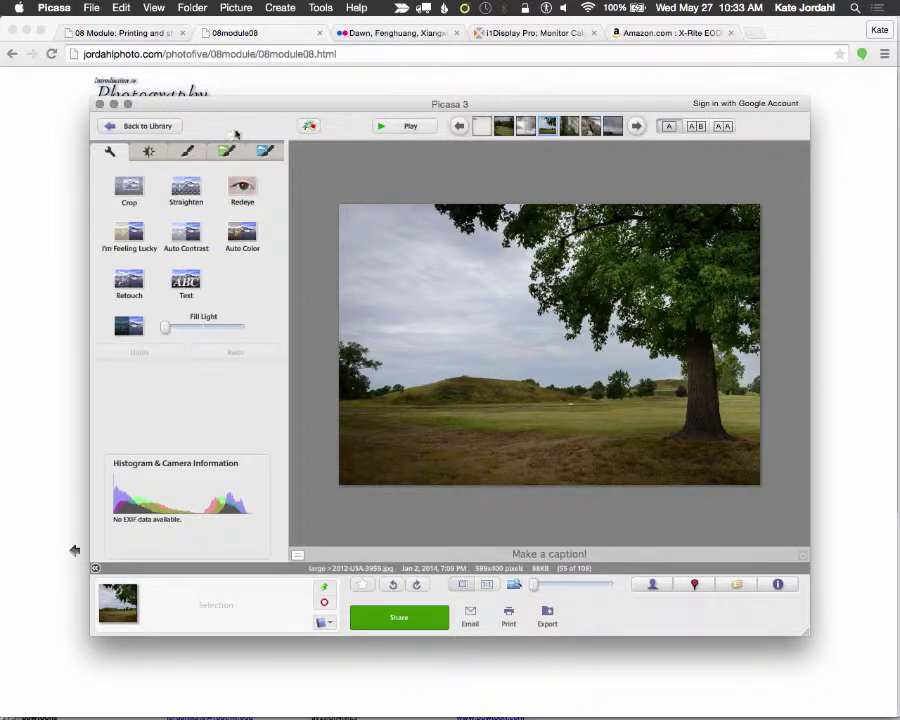
Step: Enlarge the Picasa window to fill the screen and try the suggested 5 x 7 large print crops on the tree photo without applying one
left_click(128, 105)
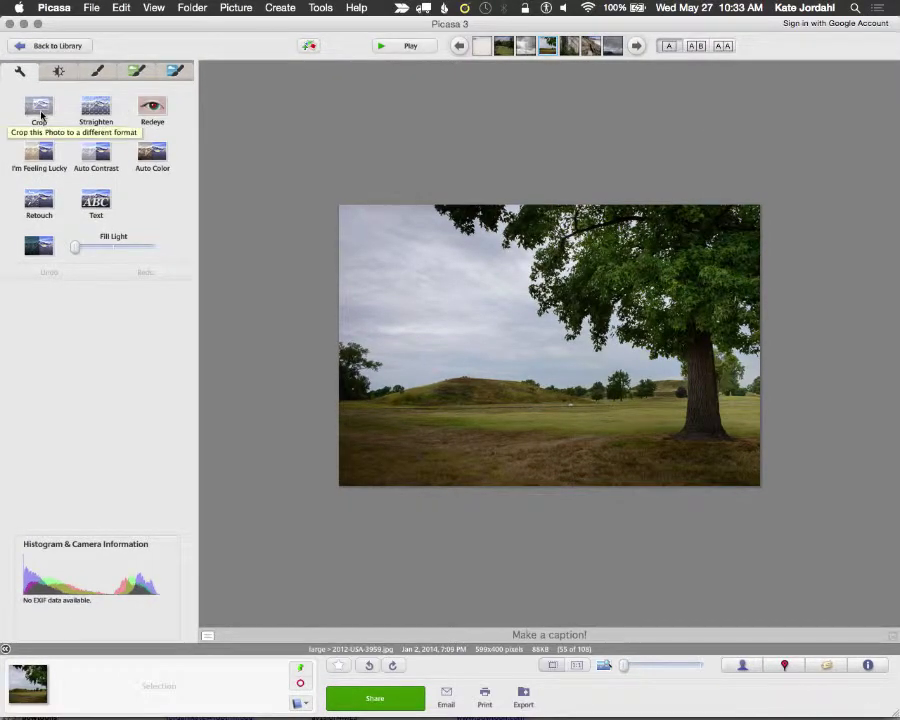
left_click(39, 107)
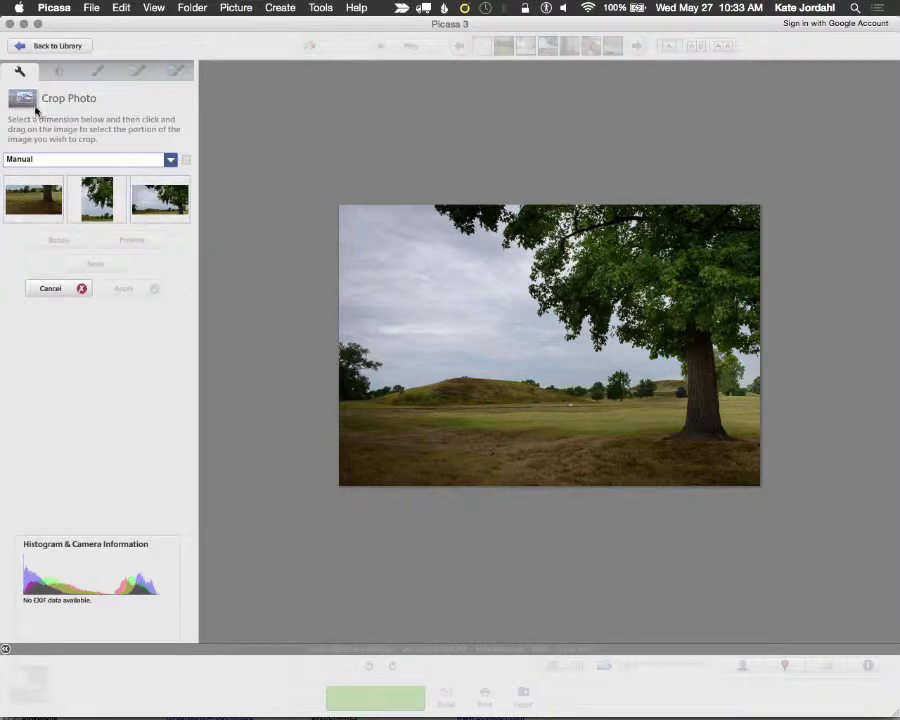
left_click(171, 160)
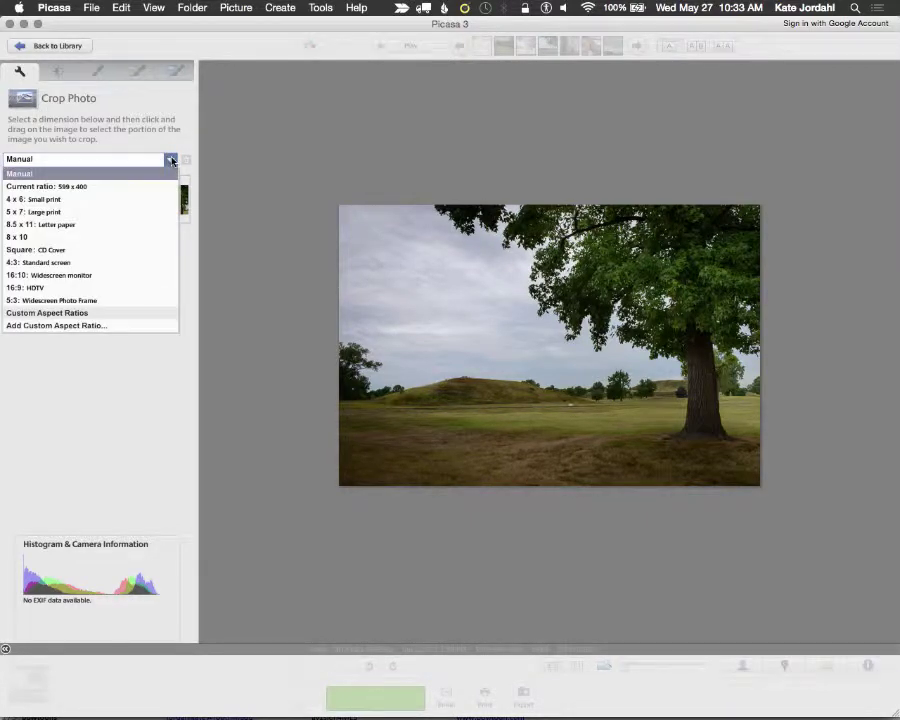
left_click(158, 212)
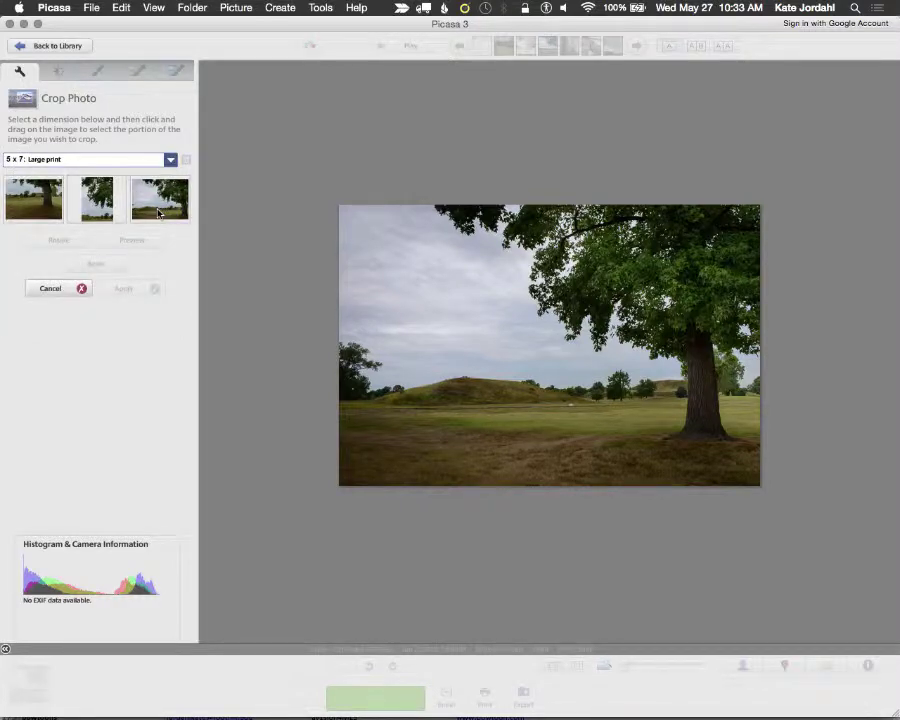
left_click(152, 203)
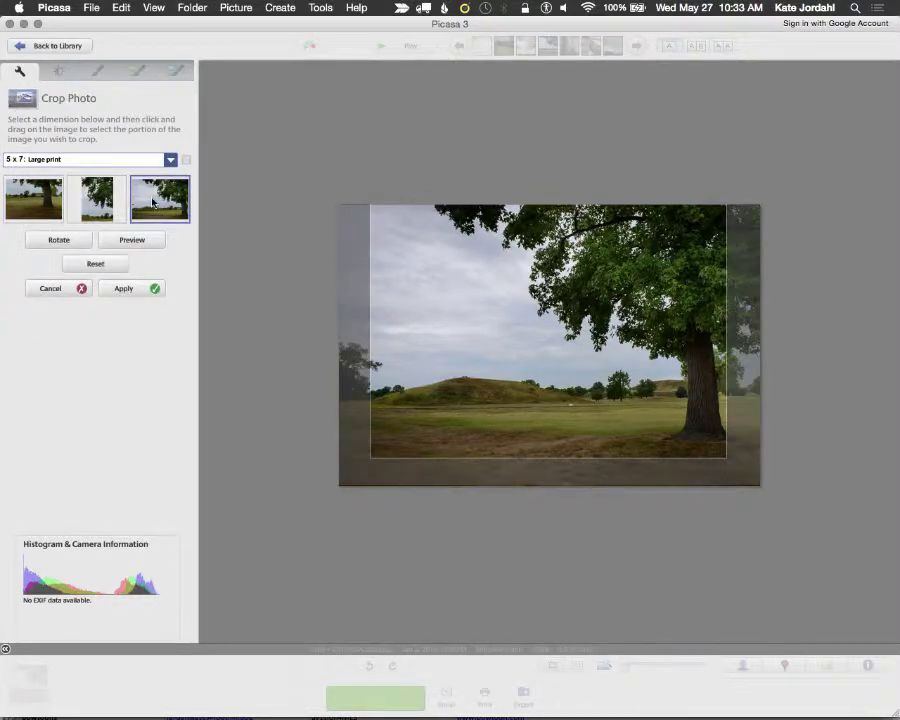
left_click(98, 205)
left_click(56, 210)
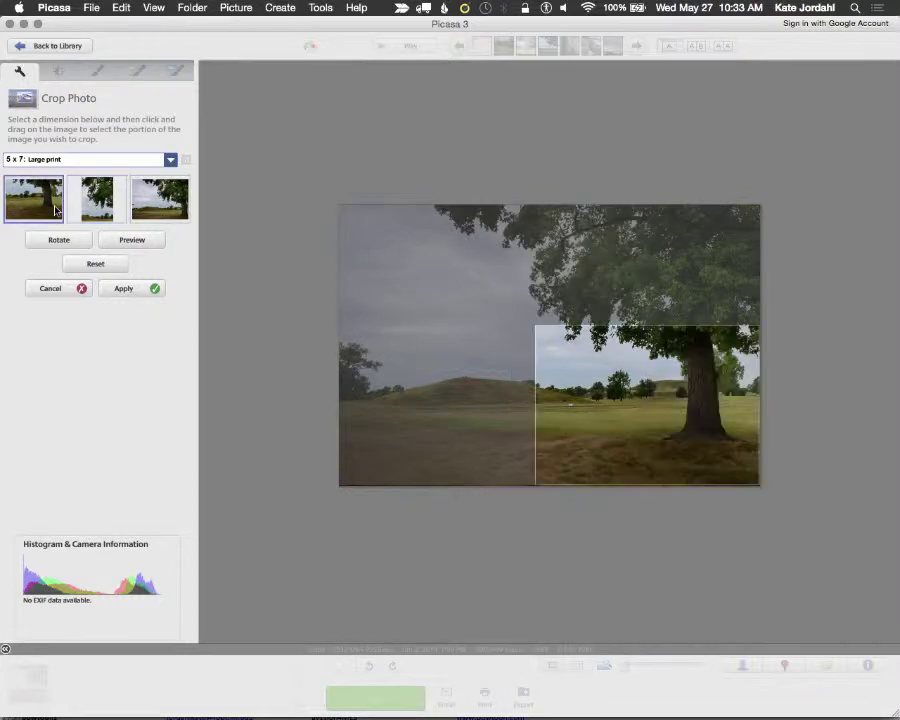
left_click(70, 289)
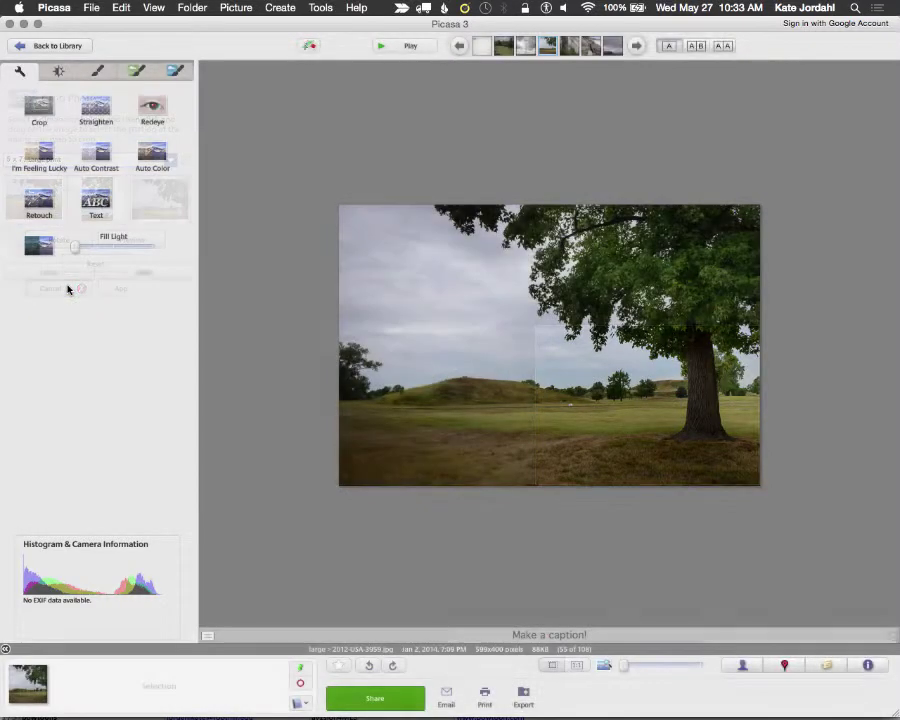
Step: Try straightening the tree photo by tilting it slightly against the grid, and cancel the rotation
left_click(96, 108)
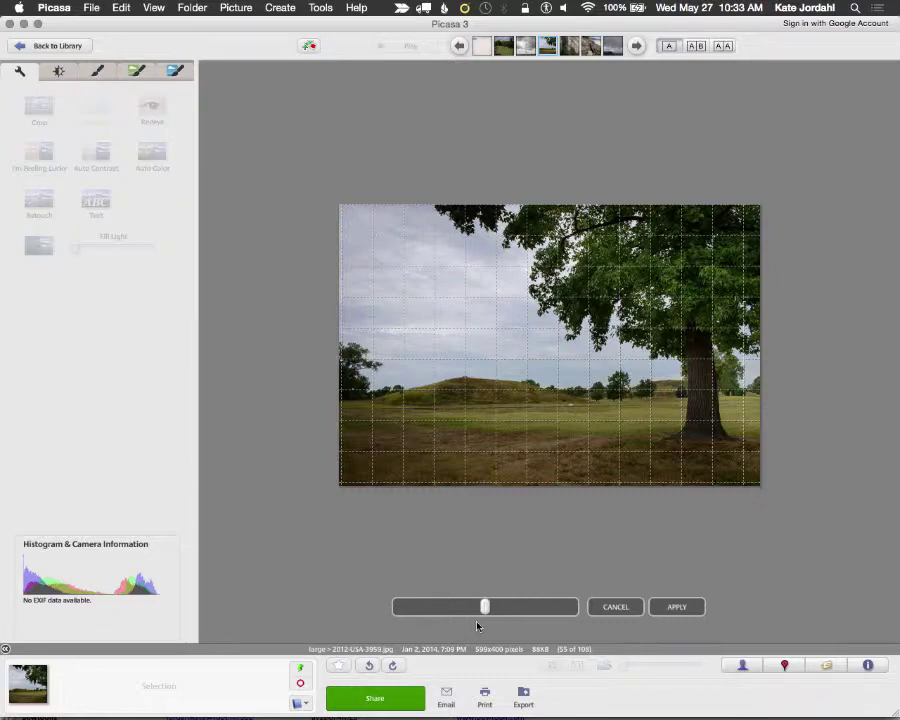
mouse_move(485, 608)
left_mouse_down()
mouse_move(502, 604)
mouse_move(474, 604)
mouse_move(483, 603)
left_mouse_up()
left_click(614, 607)
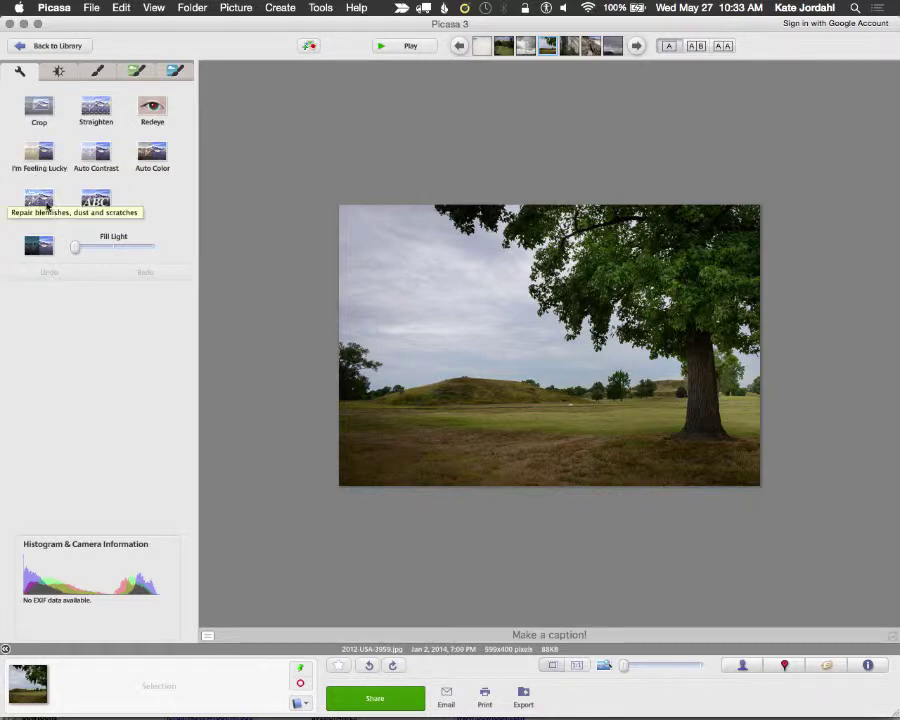
Step: Try Auto Color and the text tool on the tree photo, and undo the colour correction
left_click(151, 152)
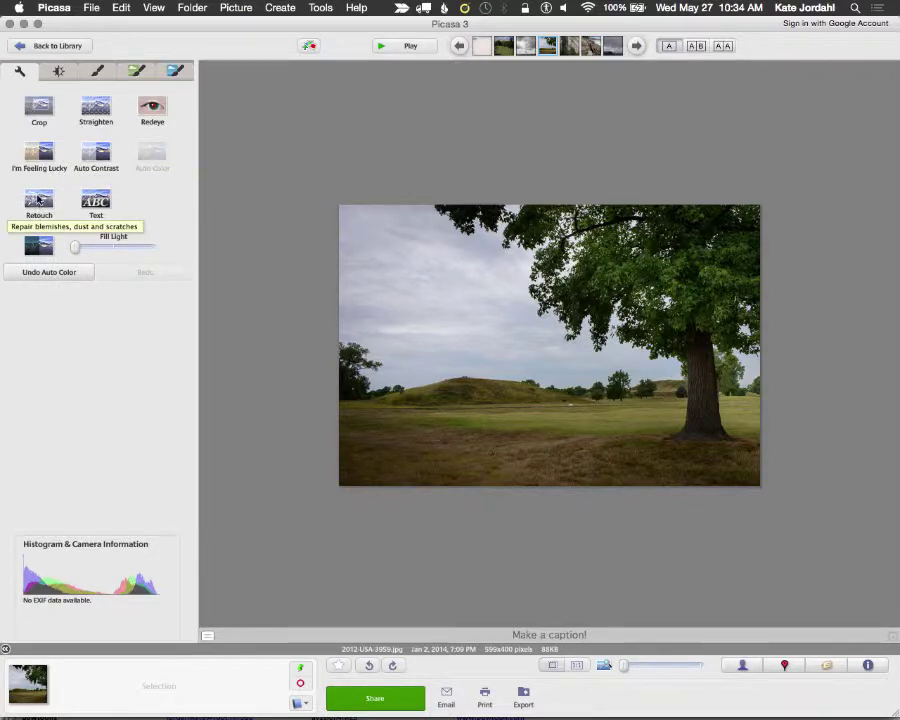
left_click(96, 202)
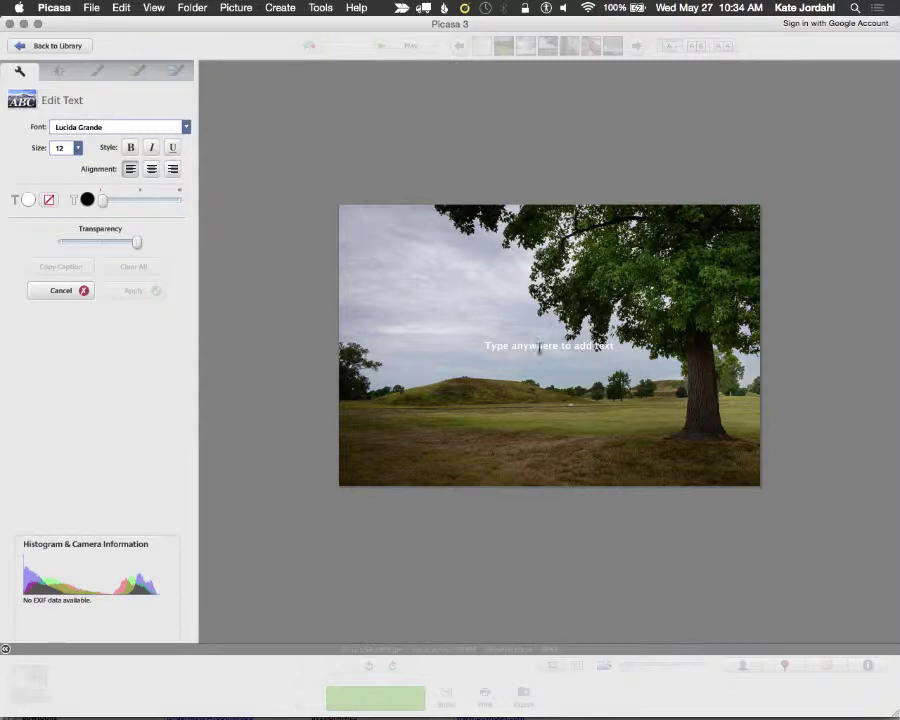
left_click(62, 289)
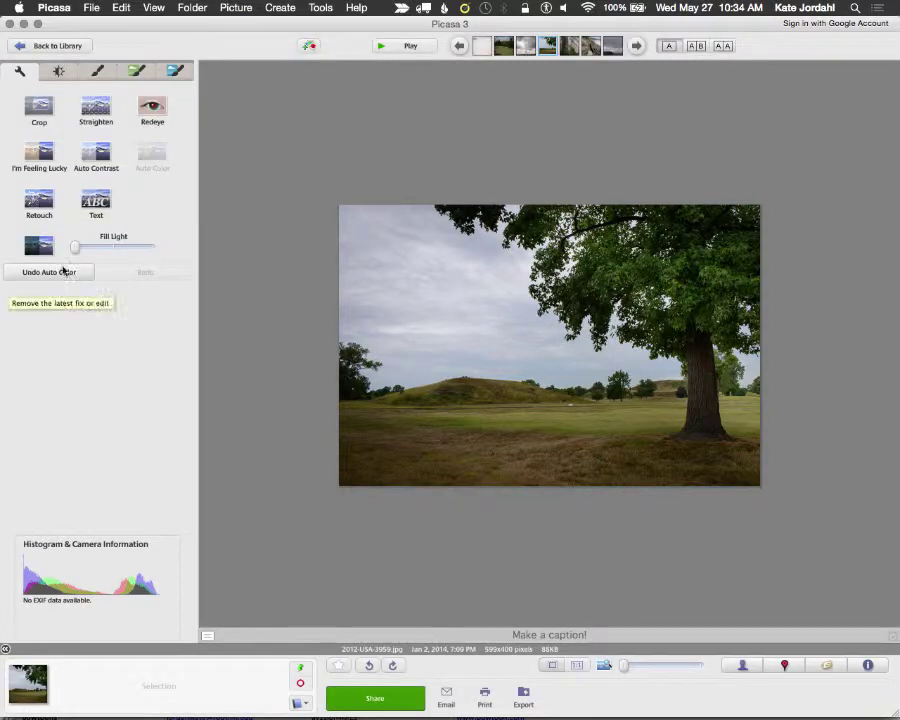
mouse_move(77, 248)
left_mouse_down()
mouse_move(110, 247)
mouse_move(62, 258)
left_mouse_up()
left_click(58, 273)
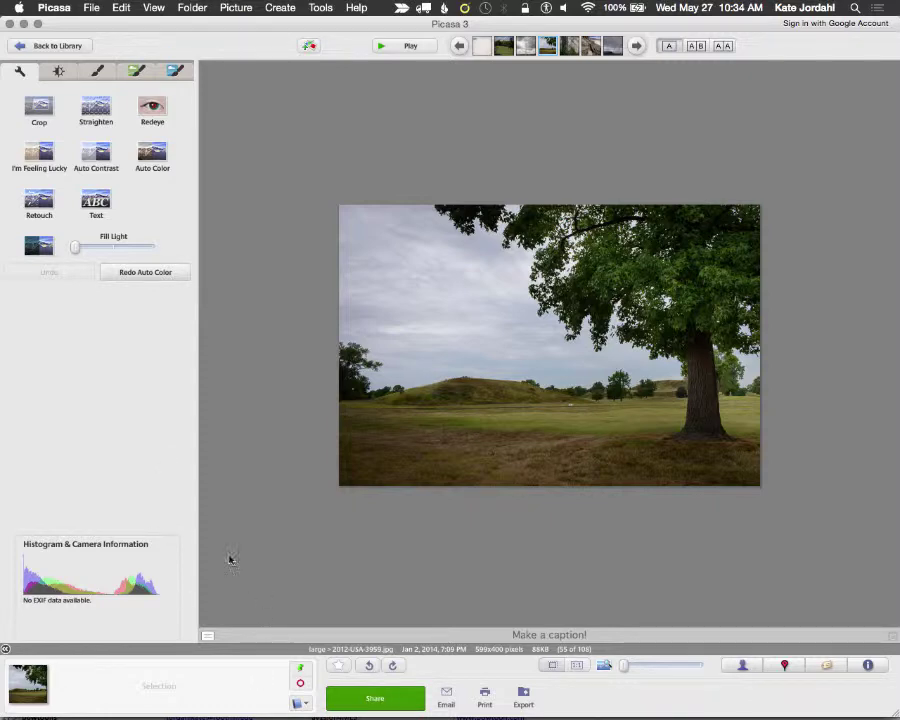
Step: Try removing the colour cast by sampling the cloudy sky with the Neutral Color Picker, and undo the tuning
left_click(58, 71)
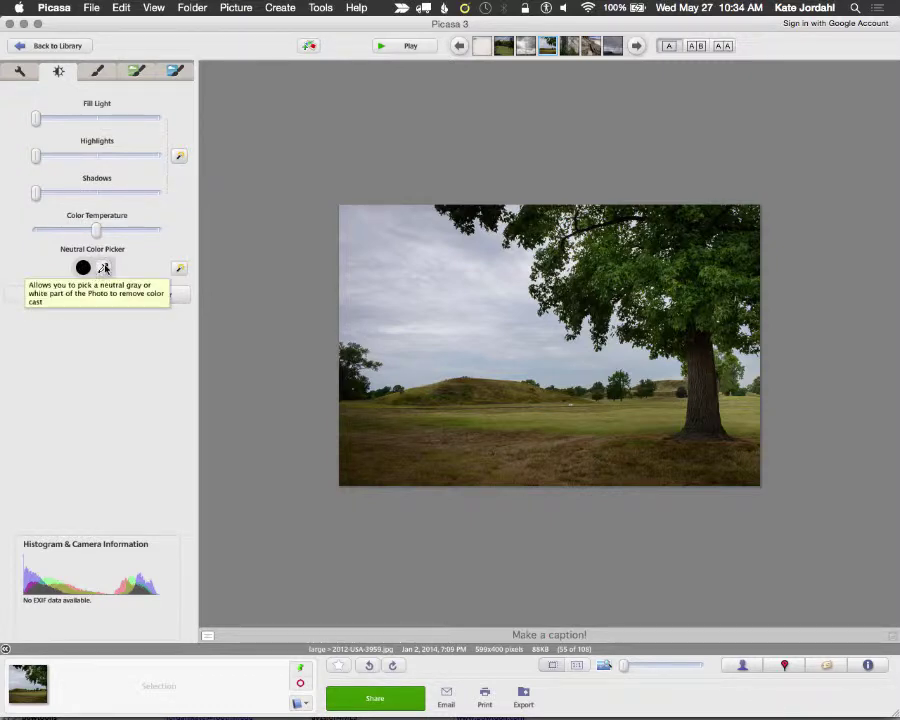
left_click(104, 268)
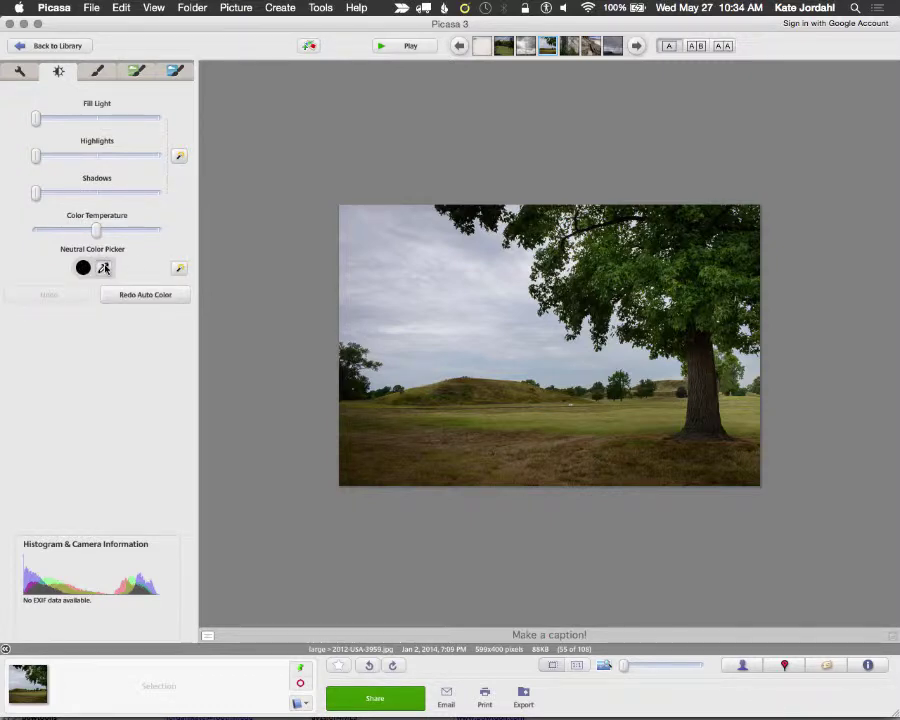
left_click(390, 238)
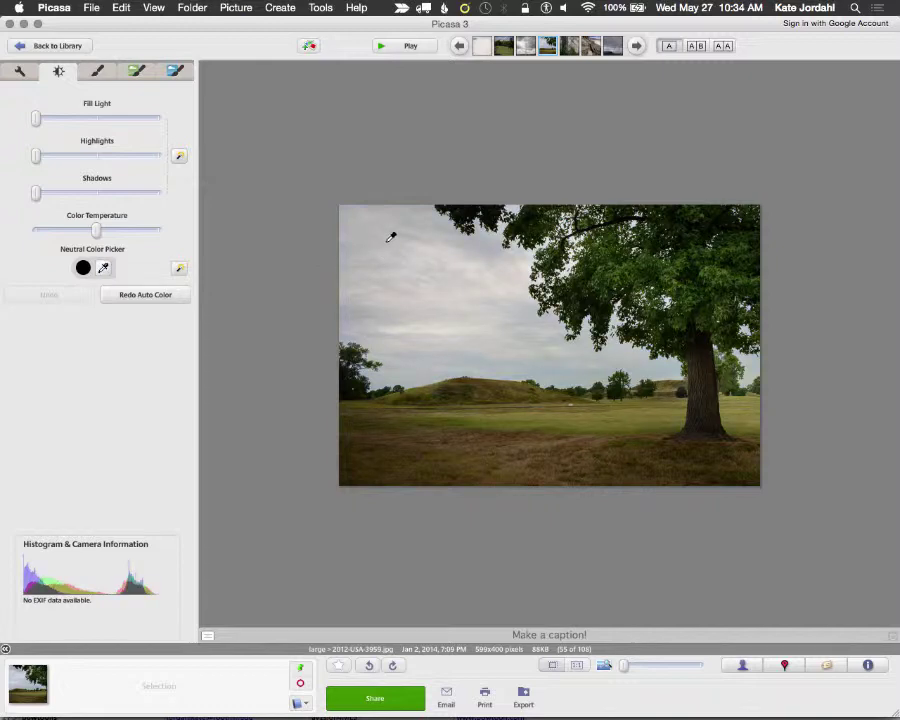
left_click(128, 293)
left_click(59, 296)
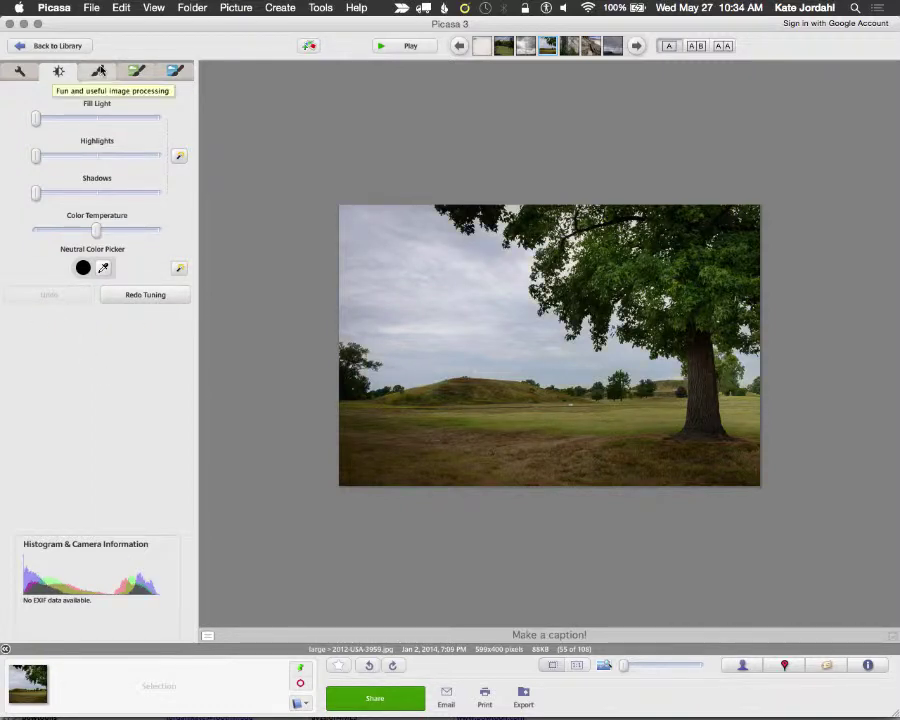
Step: Try the Sepia effect with Soft Focus over it, and remove both from the tree photo
left_click(98, 70)
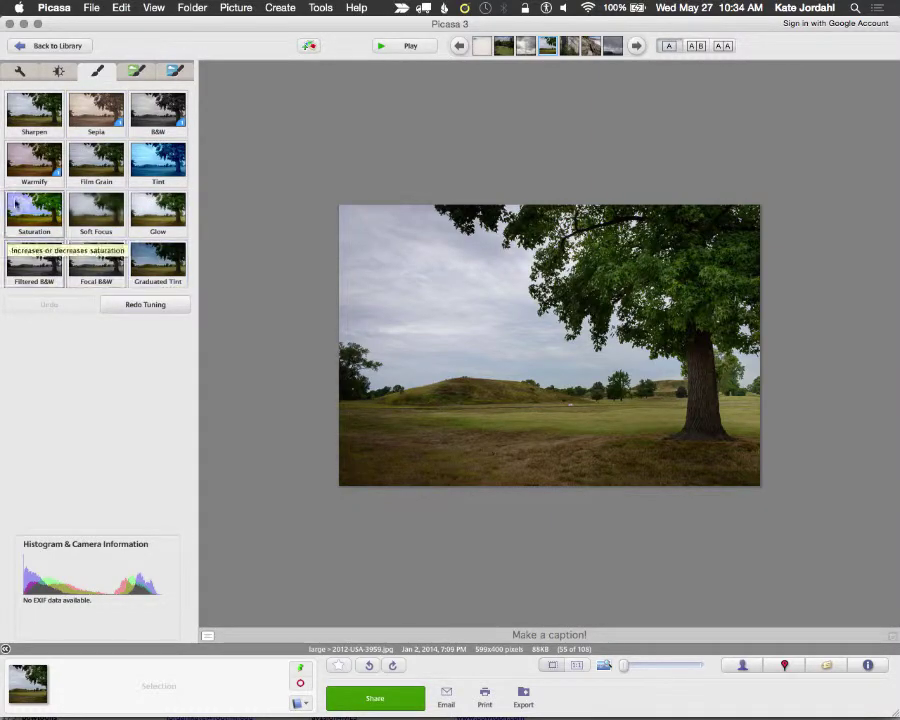
left_click(104, 110)
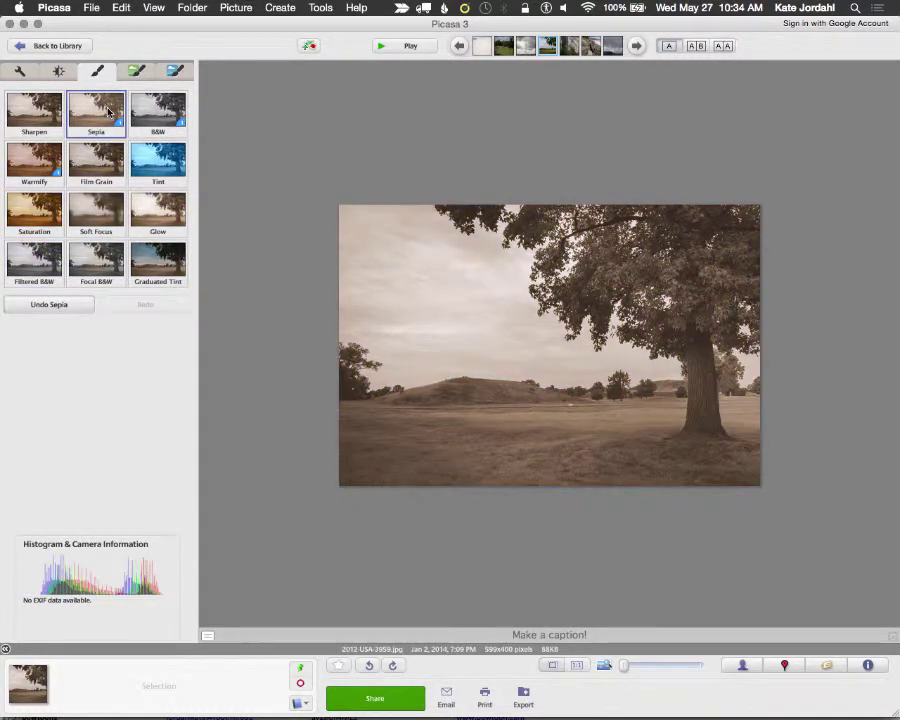
left_click(91, 216)
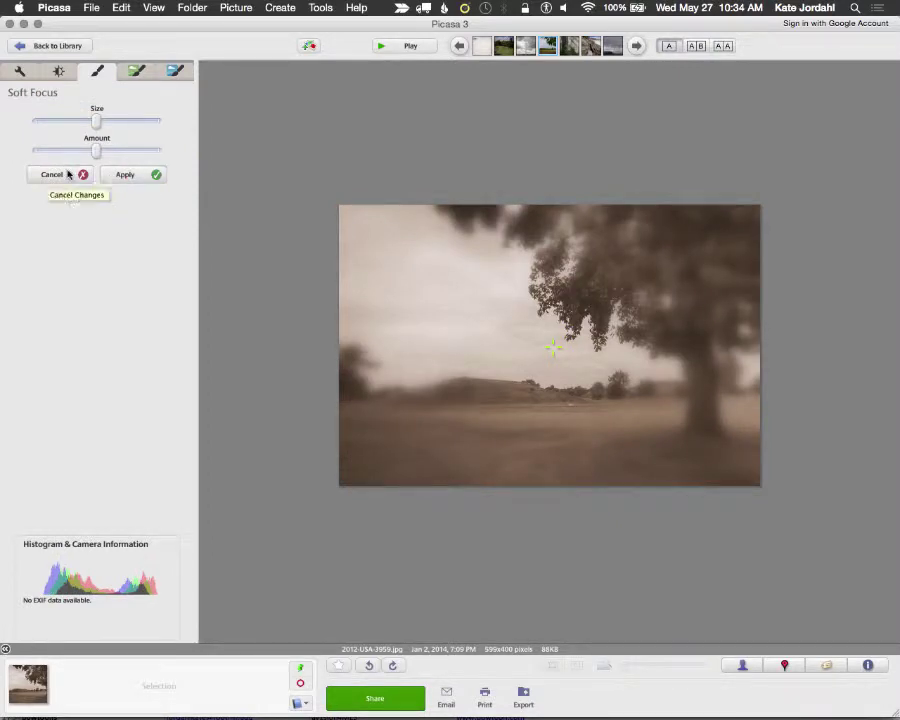
left_click(78, 175)
left_click(62, 305)
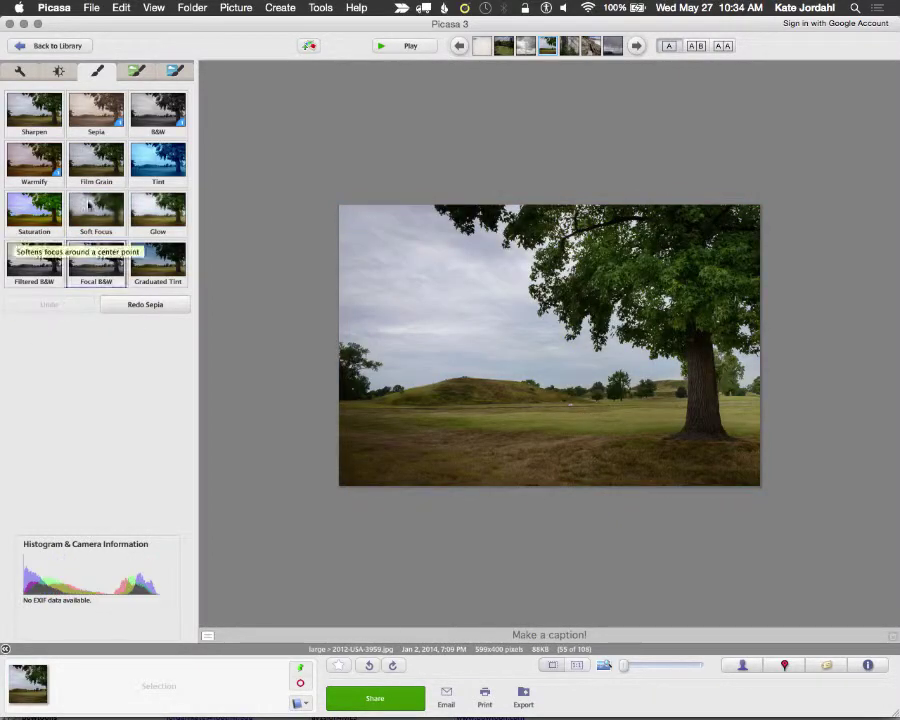
Step: Try the Duo-Tone effect with a slight fade and a tan first colour, and cancel it
left_click(137, 71)
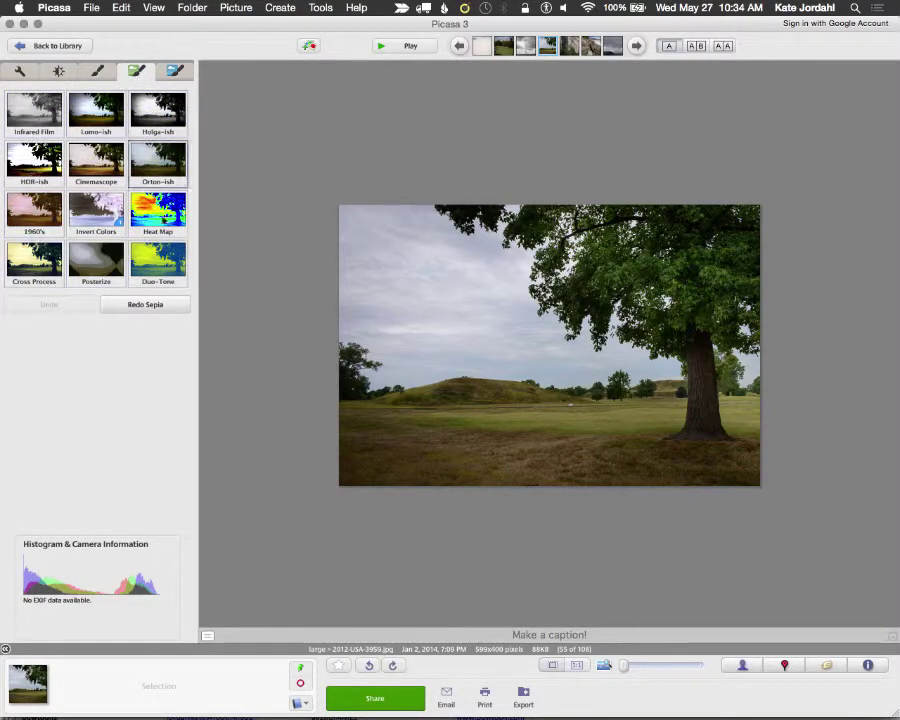
left_click(157, 260)
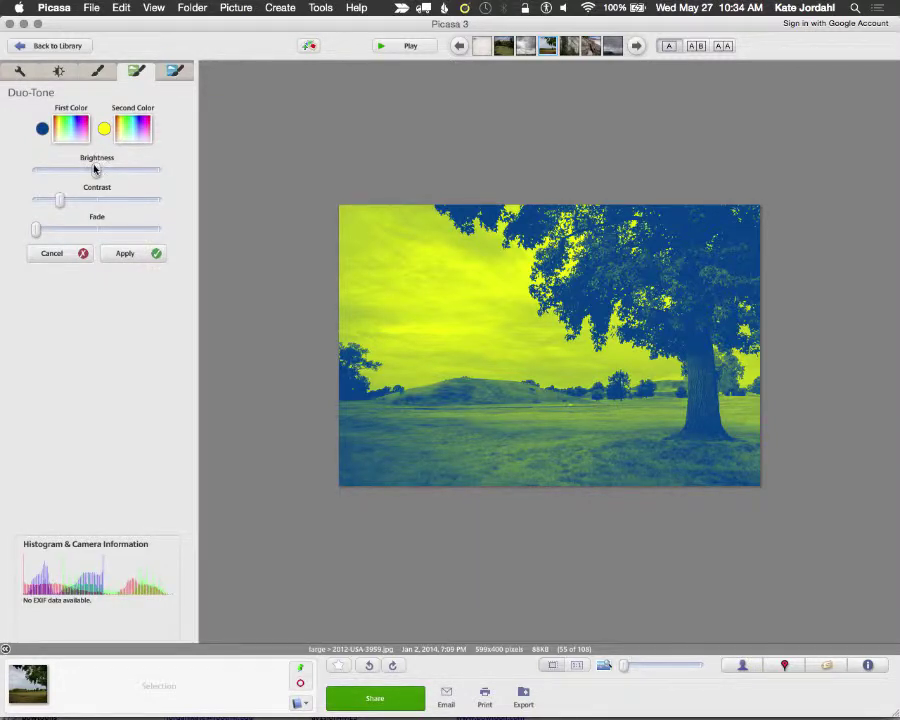
left_click_drag(36, 232, 56, 231)
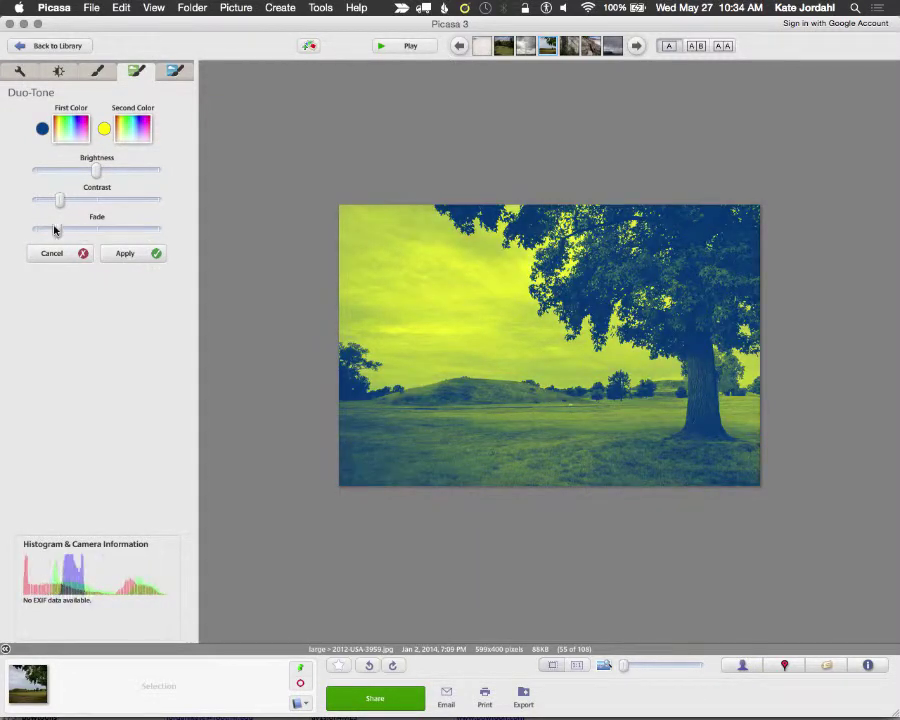
left_click(43, 127)
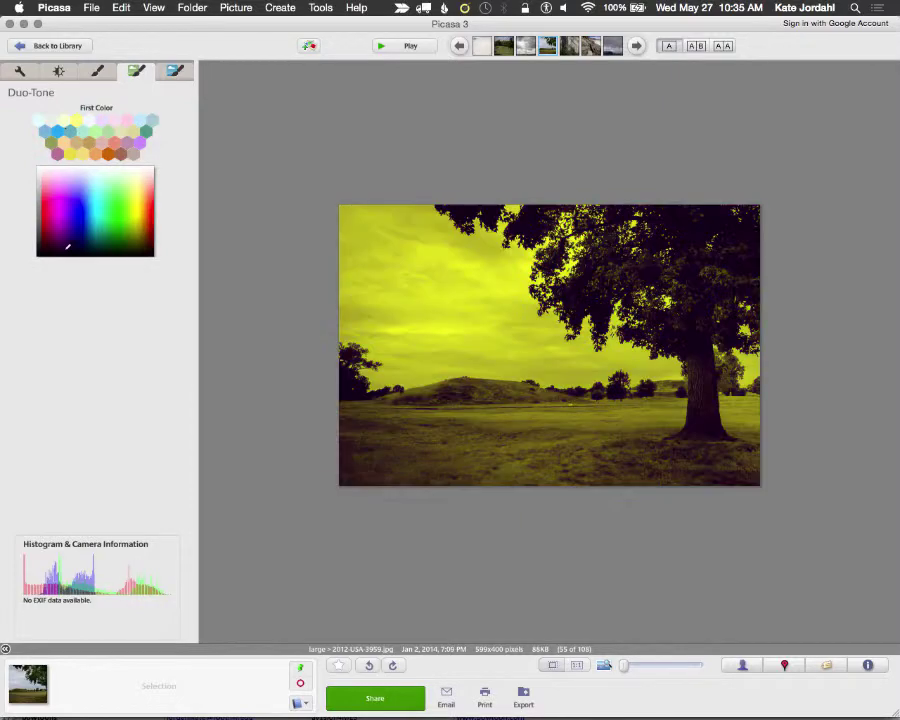
left_click(92, 138)
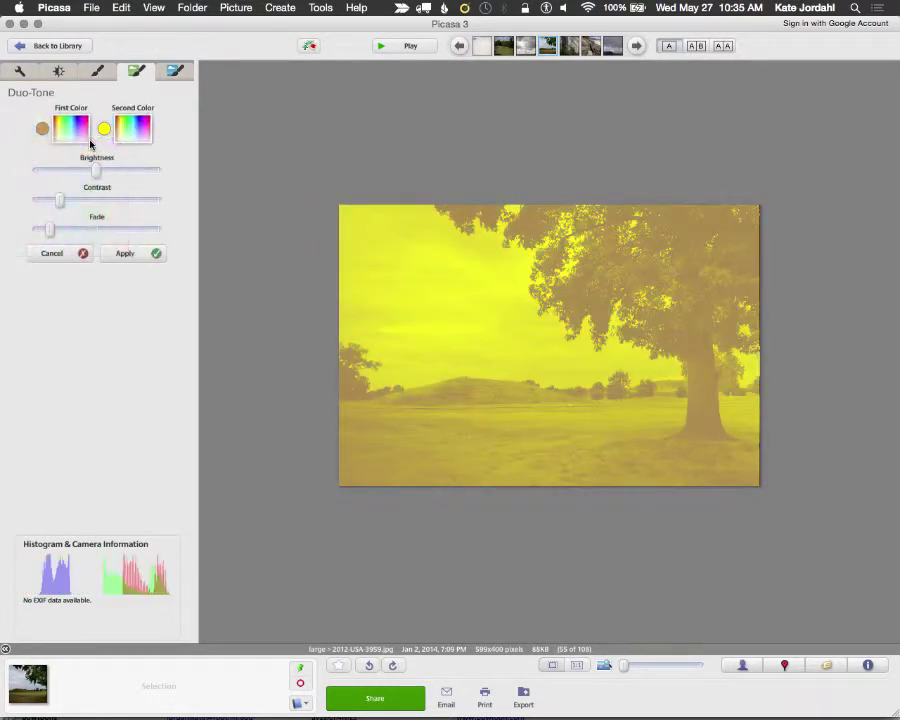
left_click(68, 253)
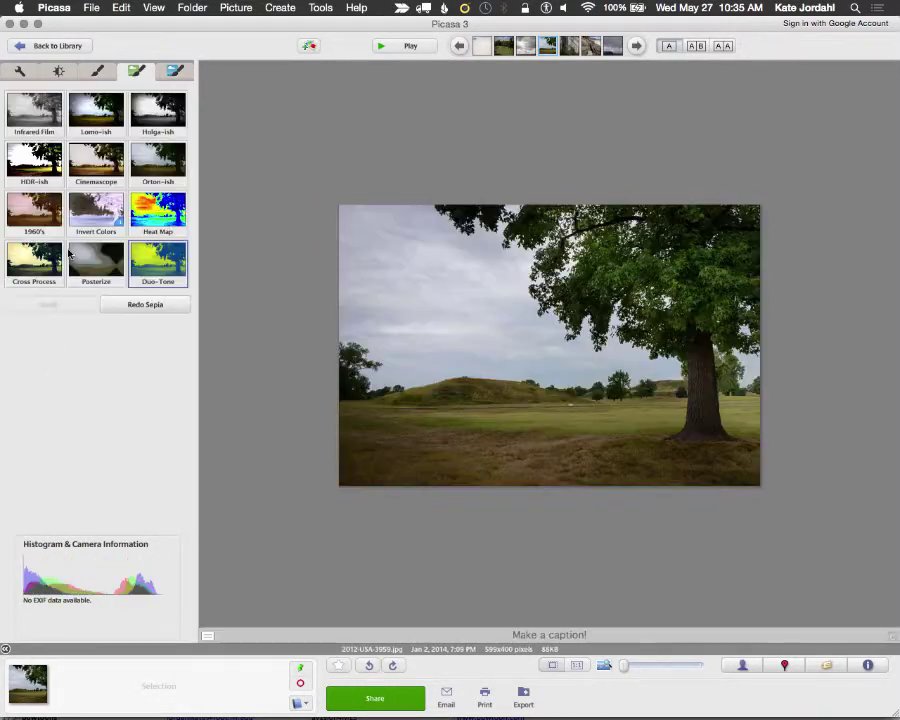
Step: Preview the Holga-ish, Lomo-ish and Infrared Film effects on the tree photo, cancelling each one
left_click(172, 107)
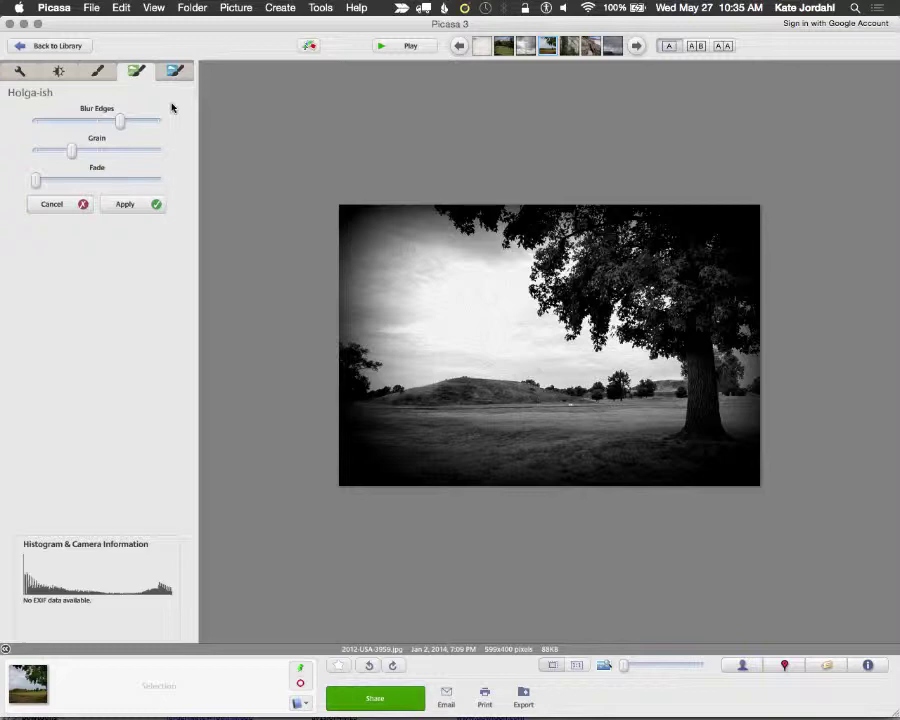
left_click(54, 206)
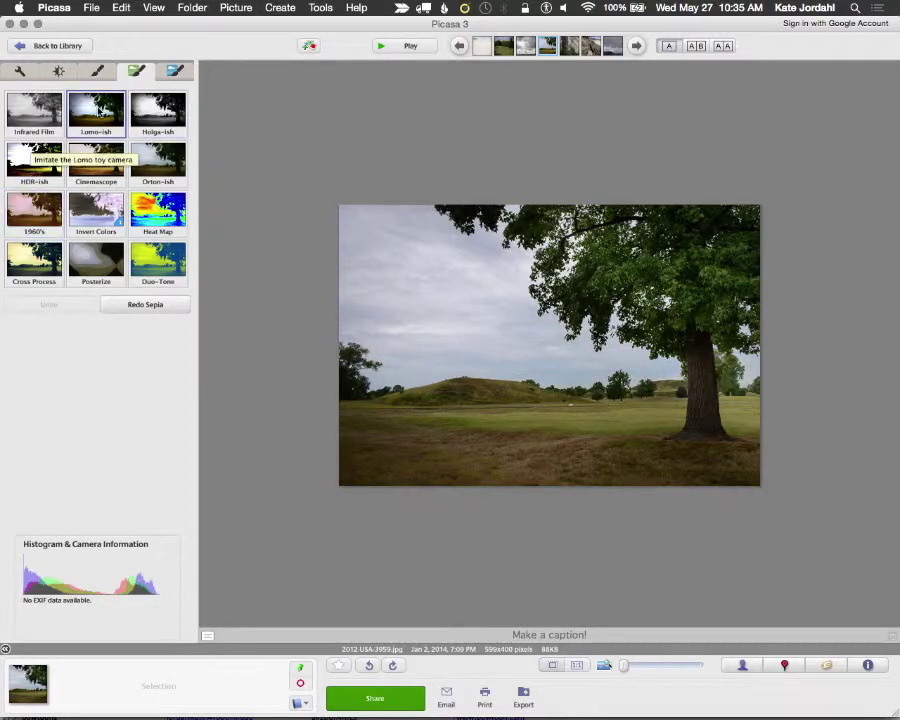
left_click(95, 110)
left_click(72, 174)
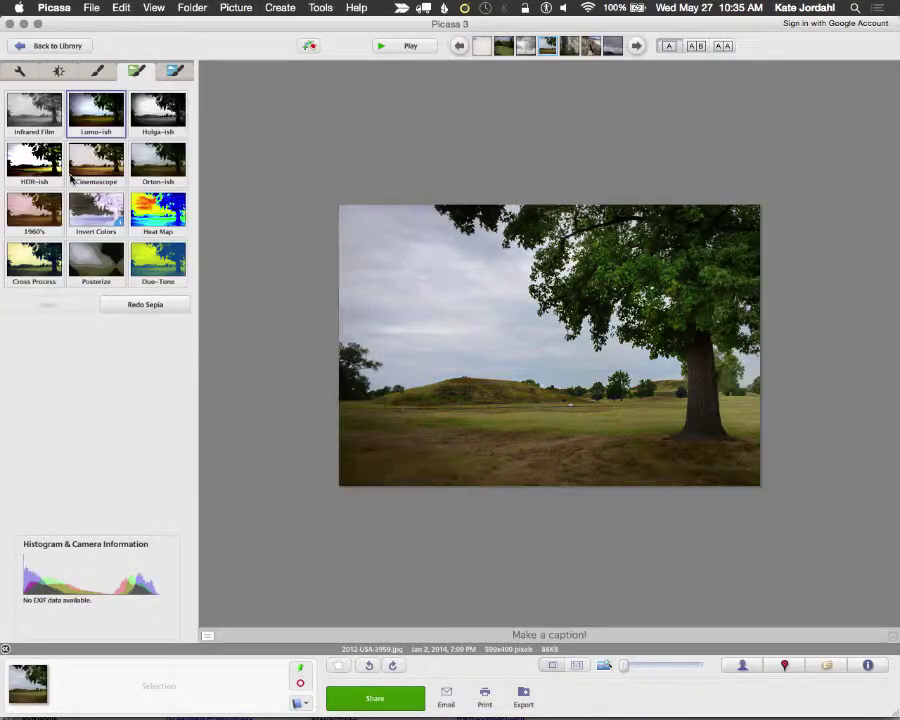
left_click(35, 115)
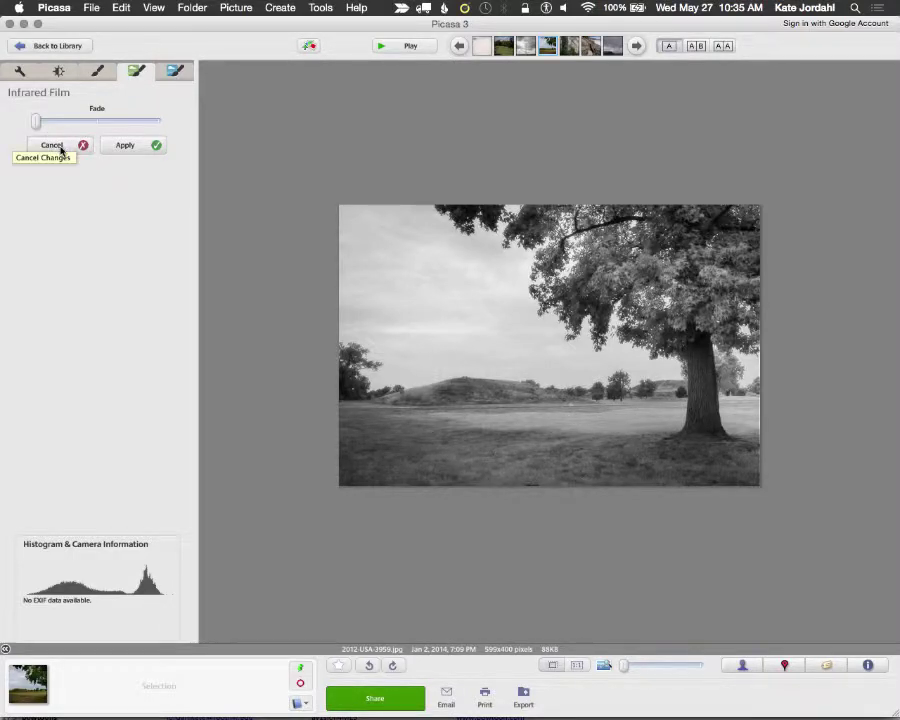
left_click(60, 148)
Step: Preview the Polaroid and Border frame effects on the tree photo, cancelling each one
left_click(175, 72)
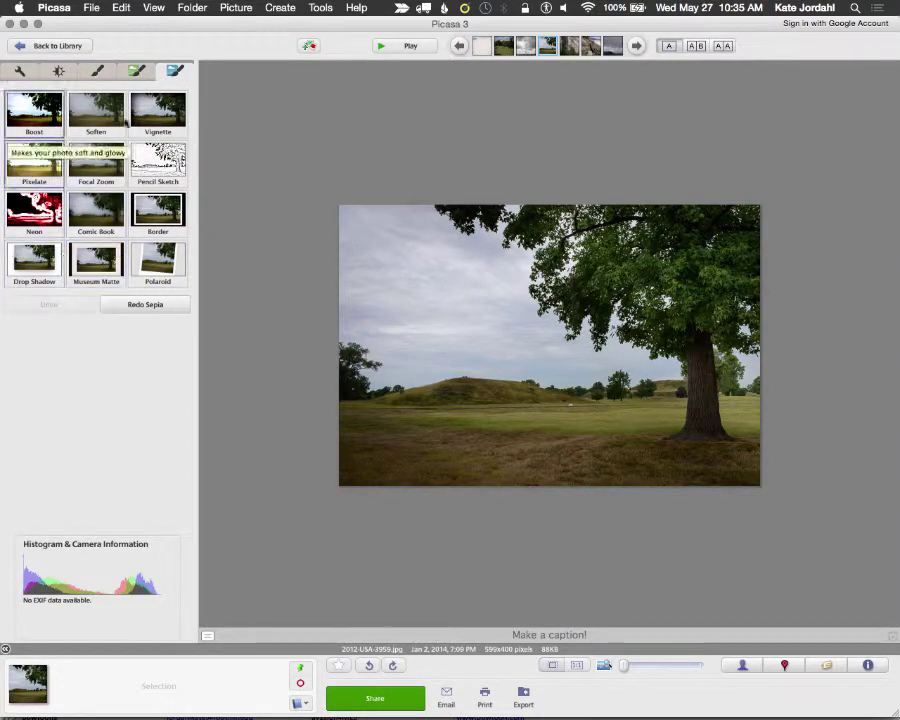
left_click(148, 262)
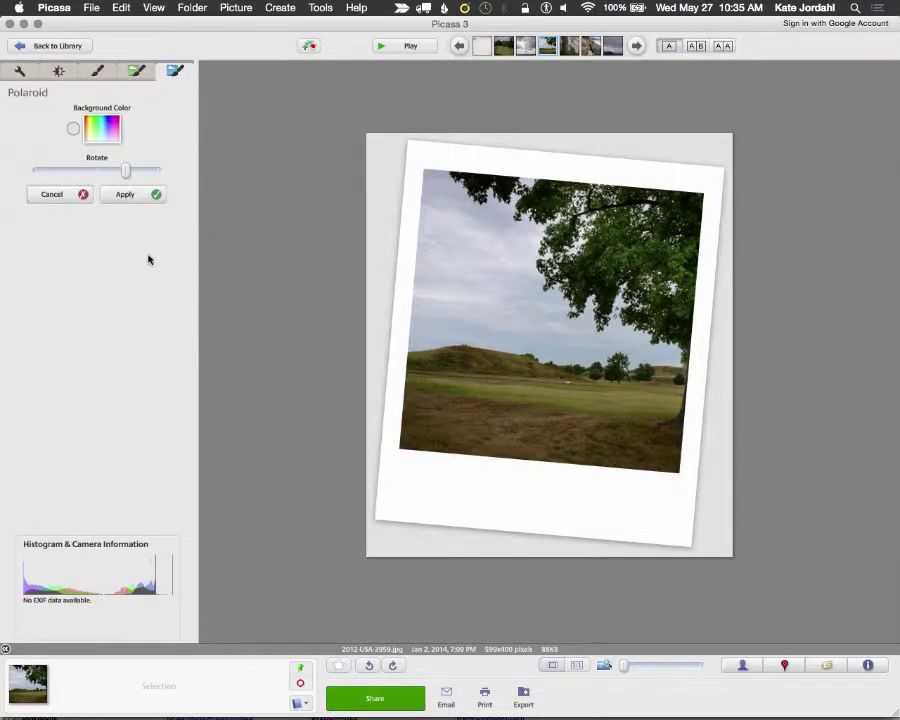
left_click(58, 194)
left_click(160, 212)
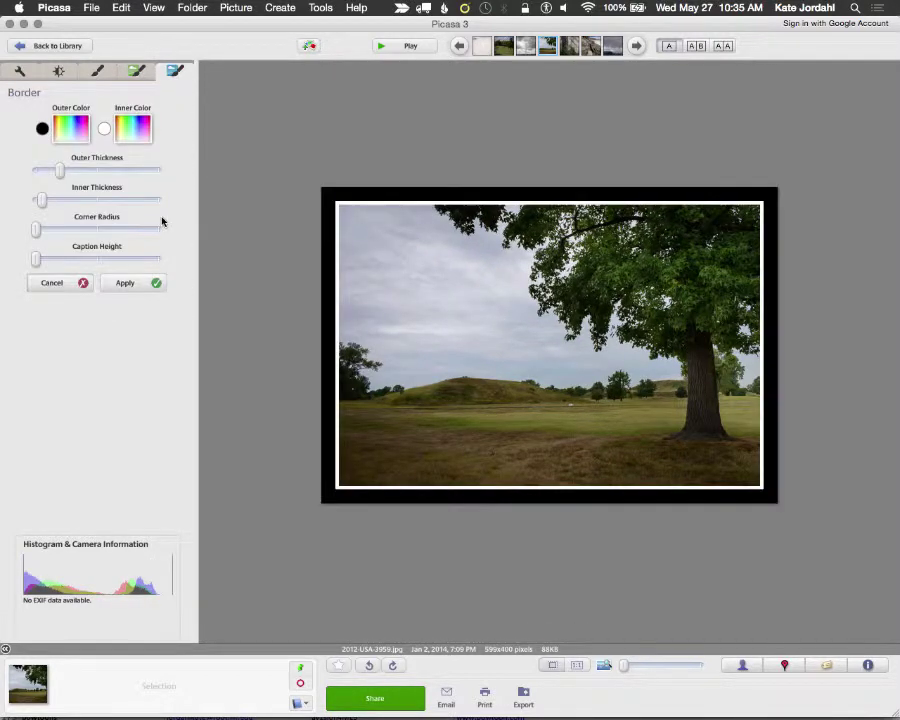
left_click(50, 283)
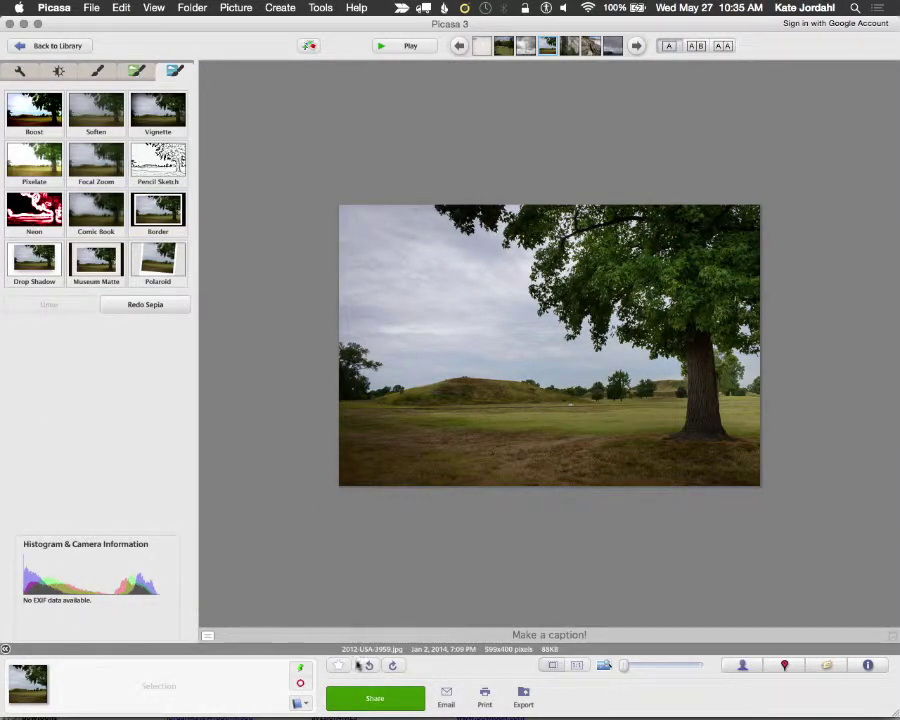
Step: Start sharing the tree photo and close the Google sign-in window without signing in
left_click(373, 702)
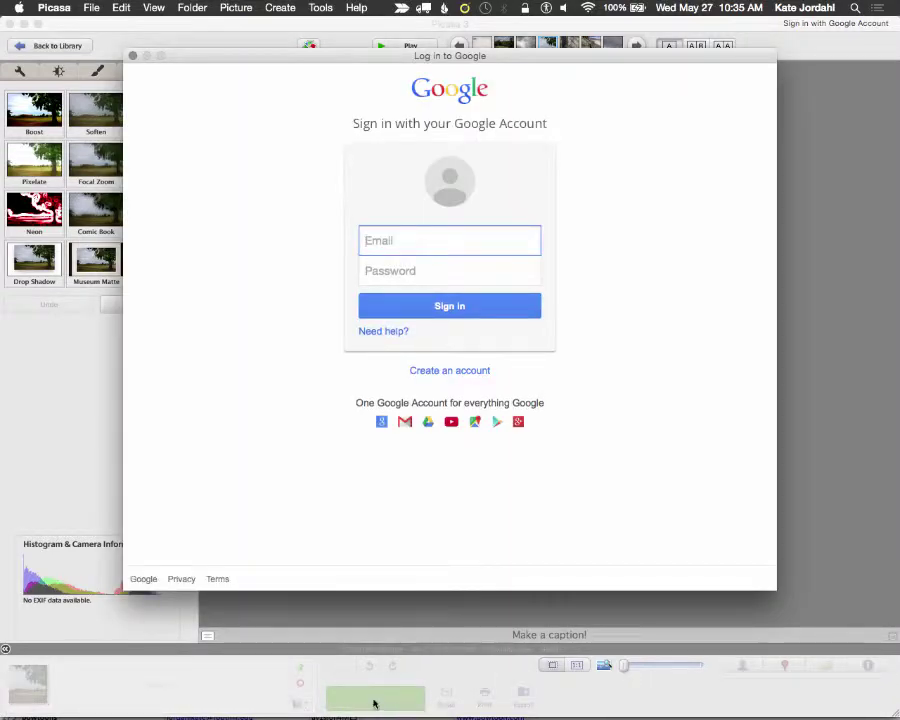
left_click(134, 57)
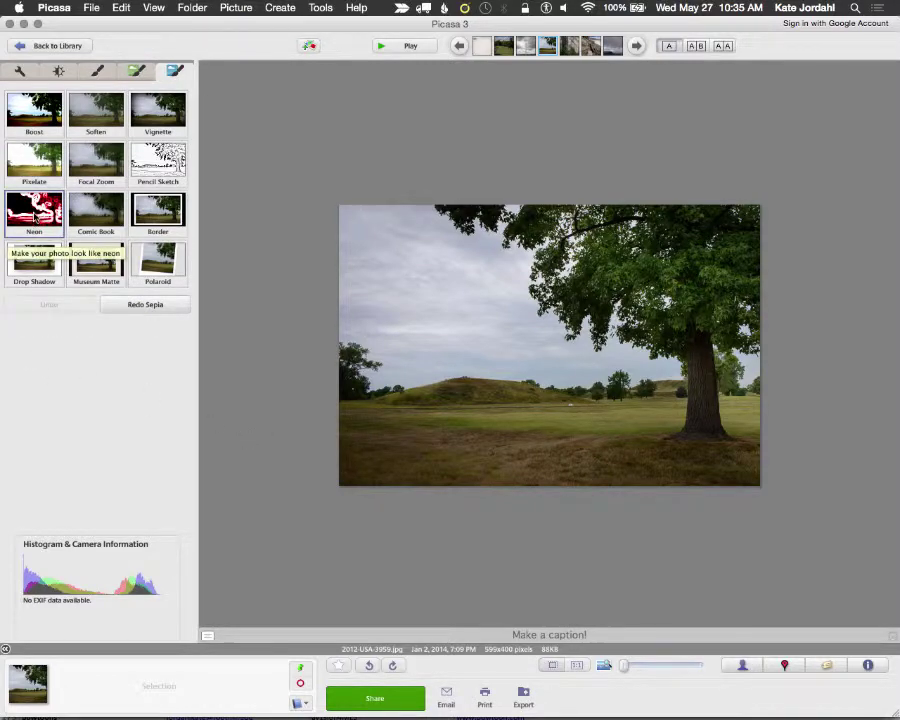
Step: Preview the Heat Map effect on the tree photo, and bring up and dismiss the photo's shortcut menu
left_click(136, 73)
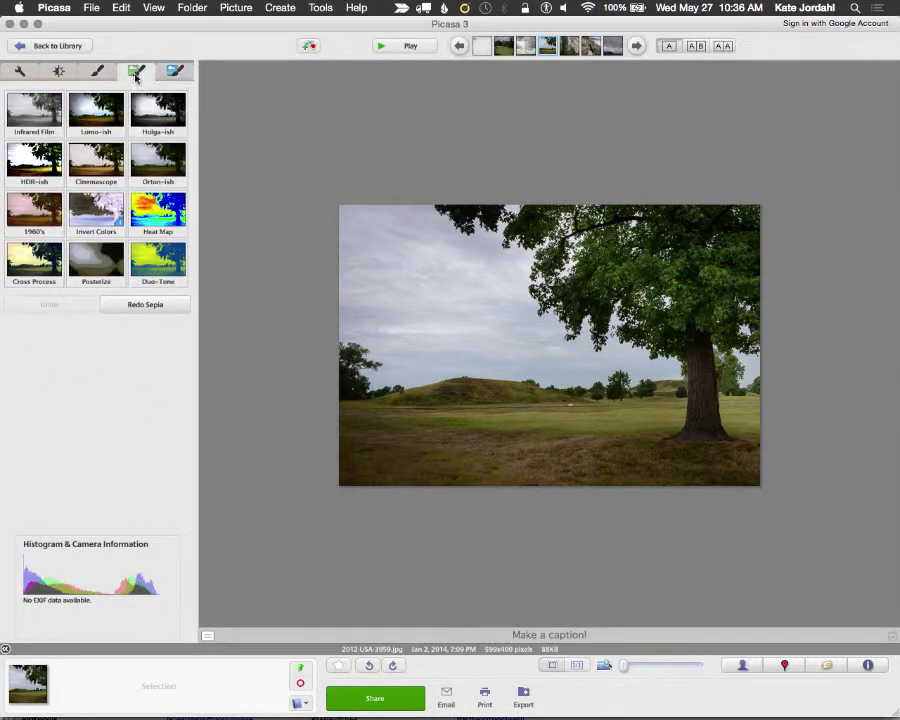
left_click(154, 210)
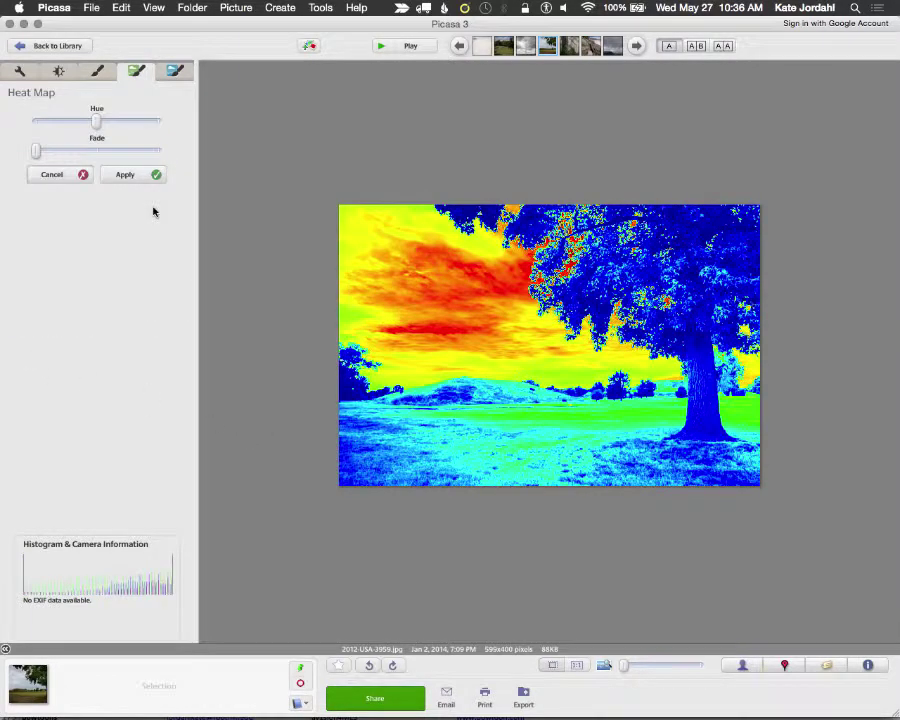
right_click(529, 399)
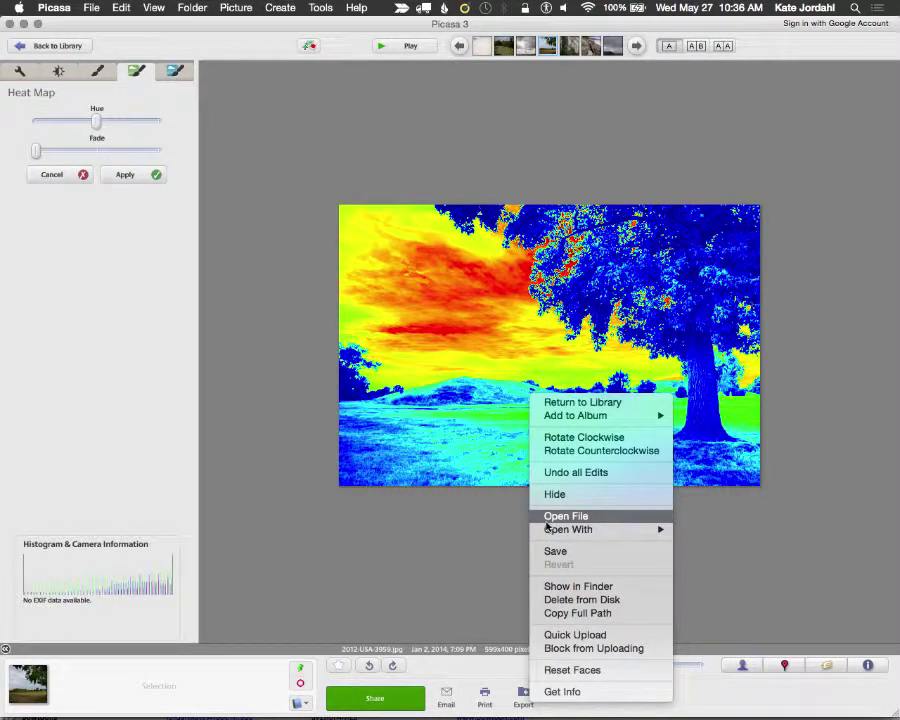
left_click(474, 420)
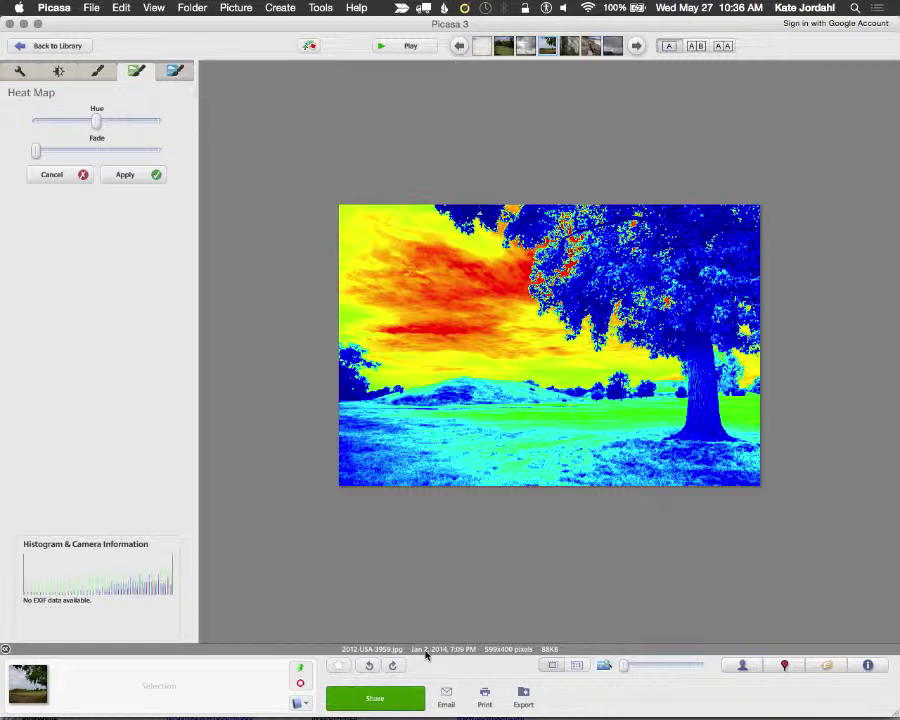
Step: Search the Mac with Spotlight for the photo file 2012-USA-3959
left_click(855, 8)
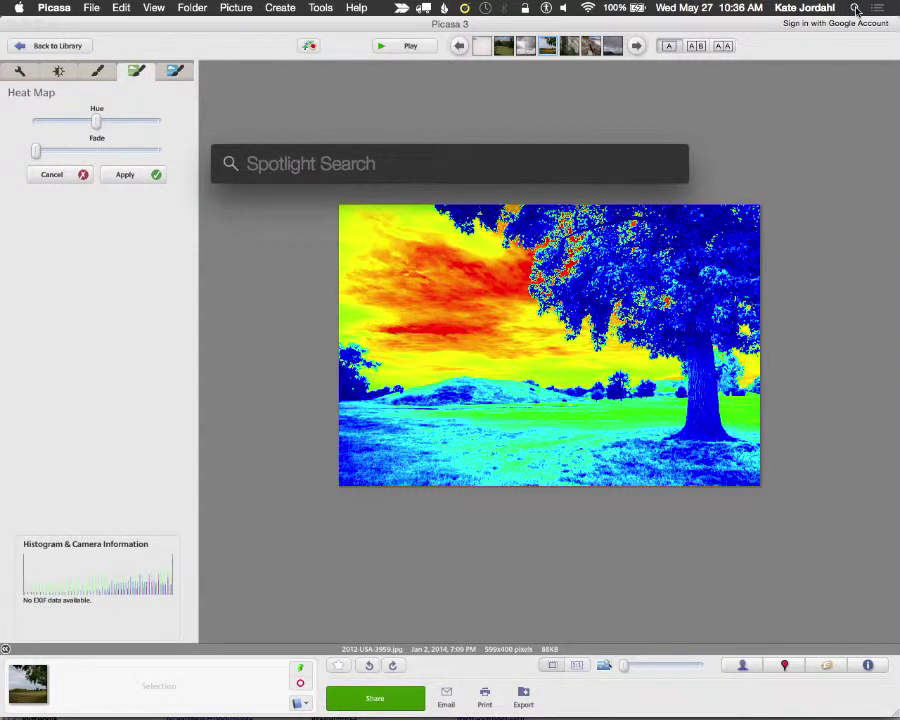
type("2012-")
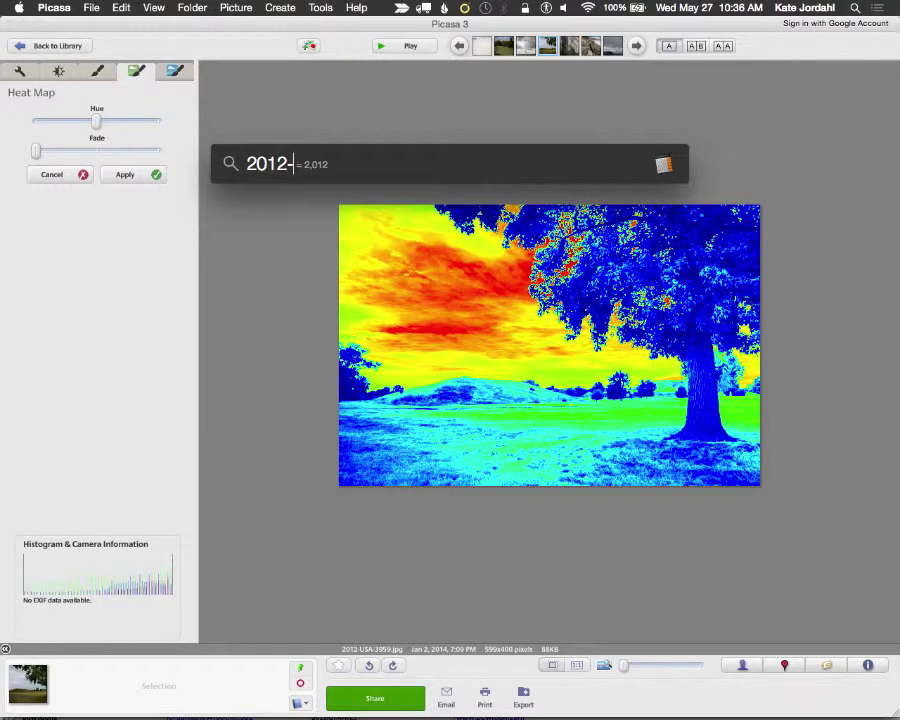
type("USA-39")
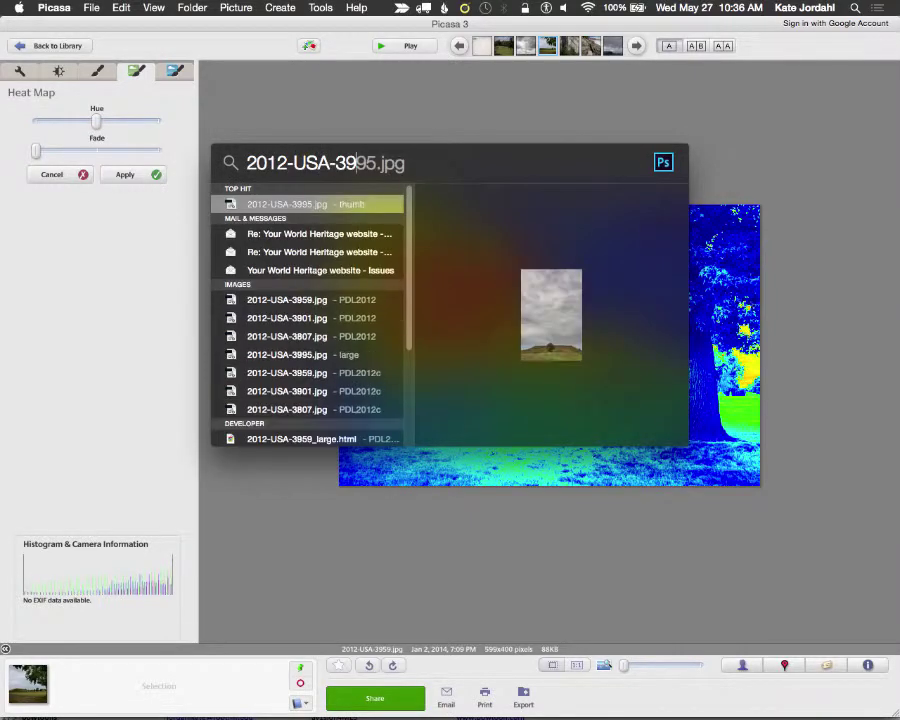
type("59")
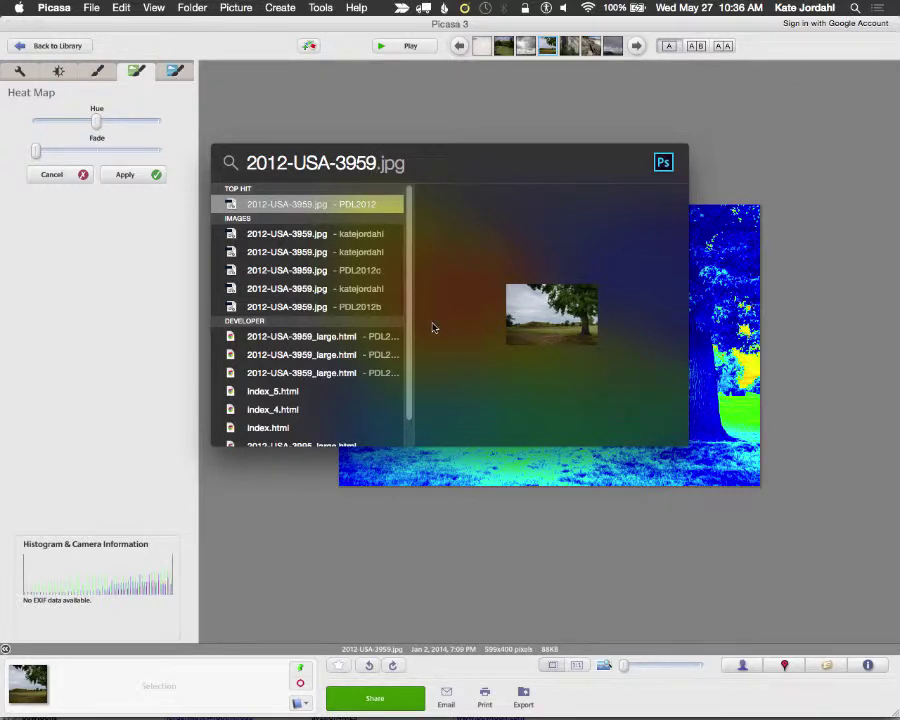
Step: Look through the matching 2012-USA-3959.jpg files in the Spotlight results and close the search
key("Down")
key("Down")
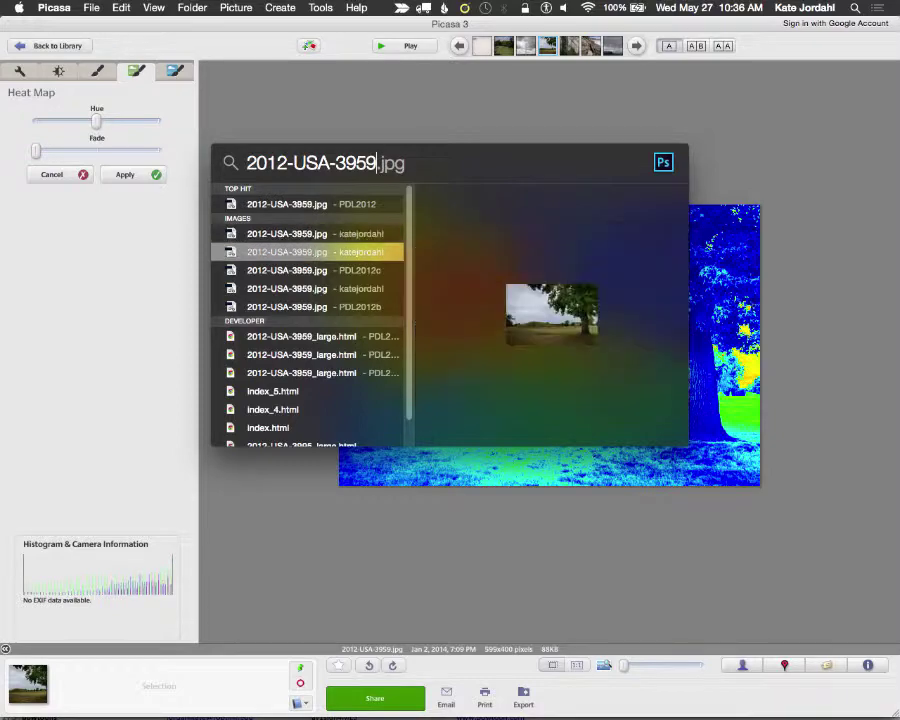
key("Down")
key("Down")
key("Down")
key("Up")
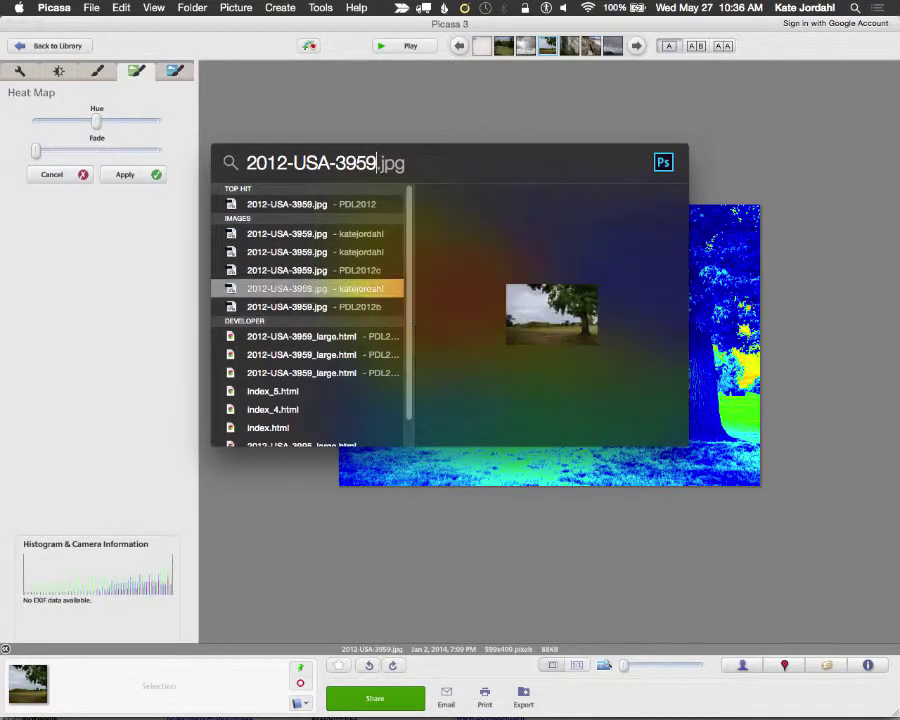
key("Down")
key("Down")
key("Up")
key("Up")
key("Up")
key("Up")
key("Up")
key("Up")
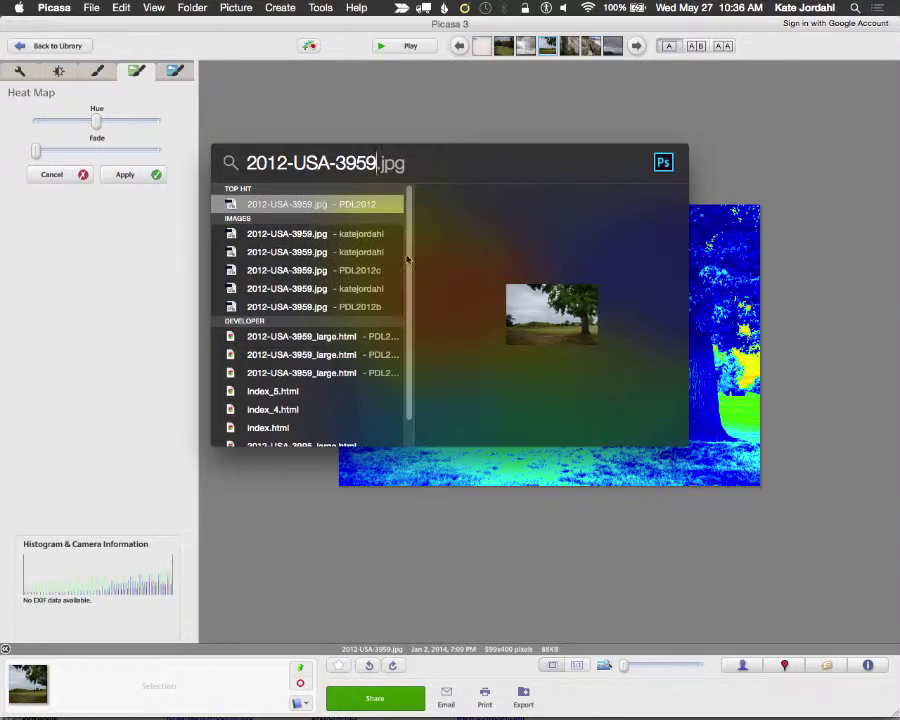
left_click(325, 478)
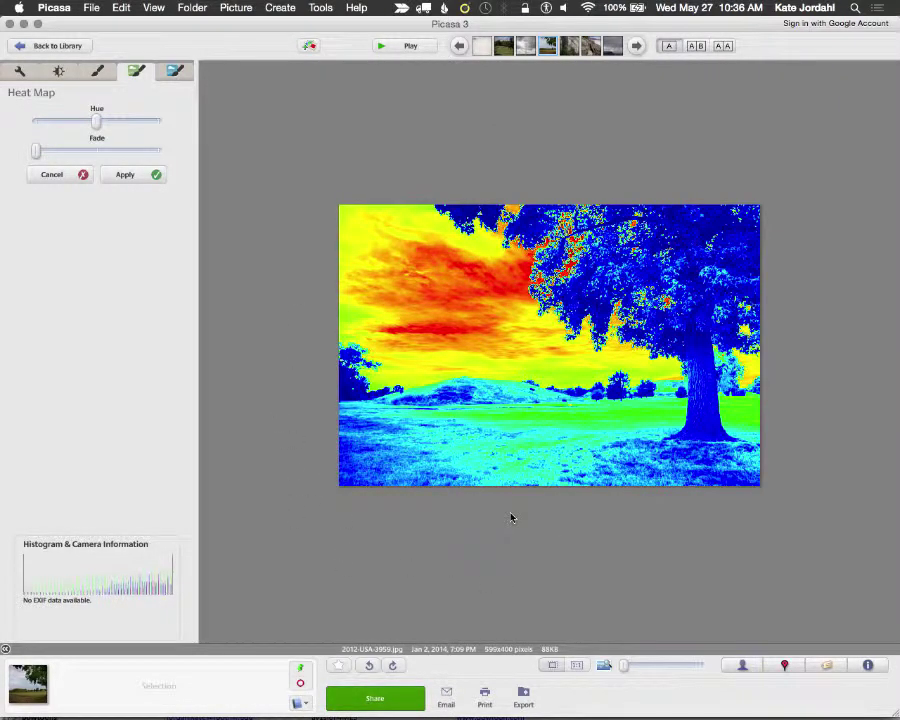
Step: View the photo's folder export options without exporting, and look through its properties, tags and places before closing the side view
left_click(523, 695)
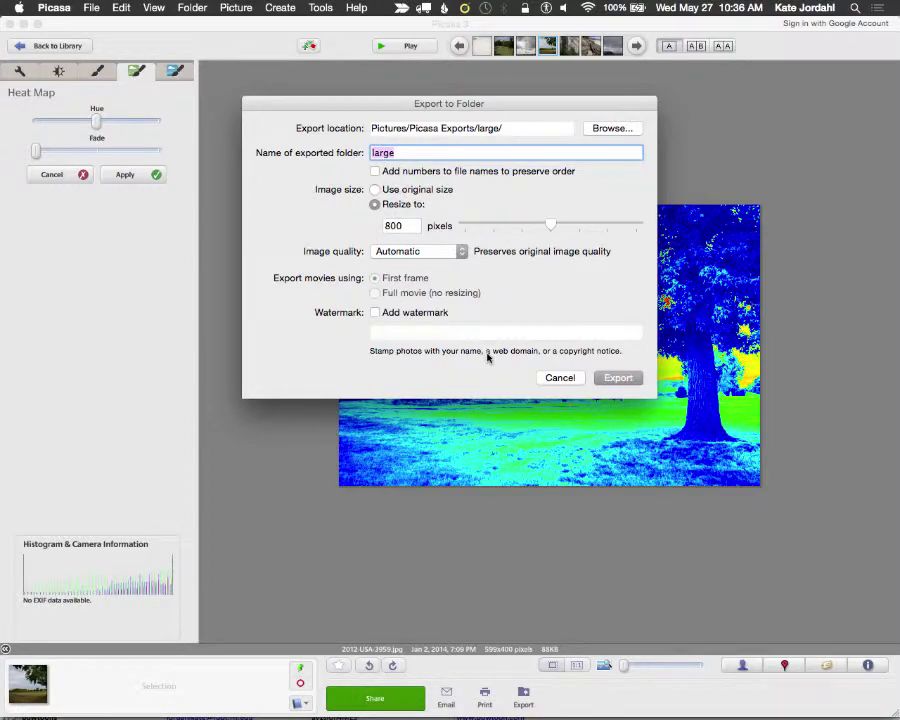
left_click(566, 378)
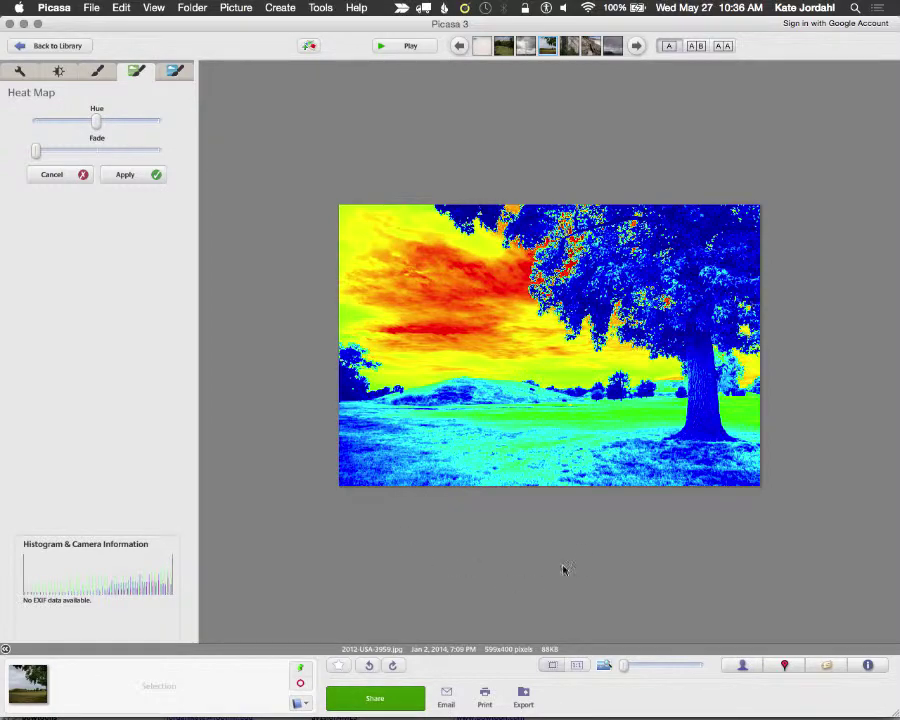
left_click(867, 665)
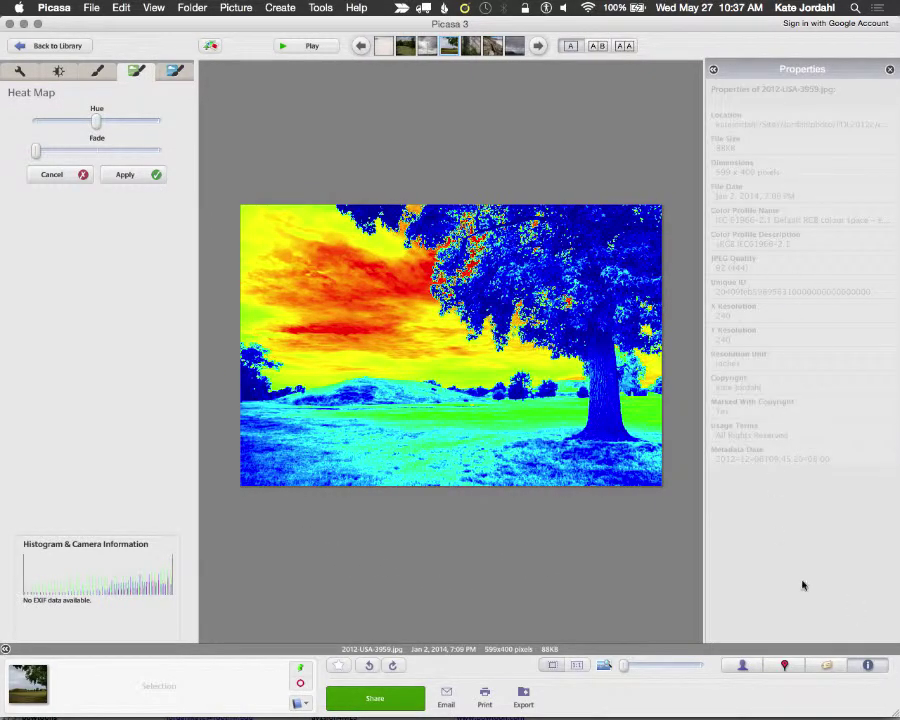
left_click(820, 672)
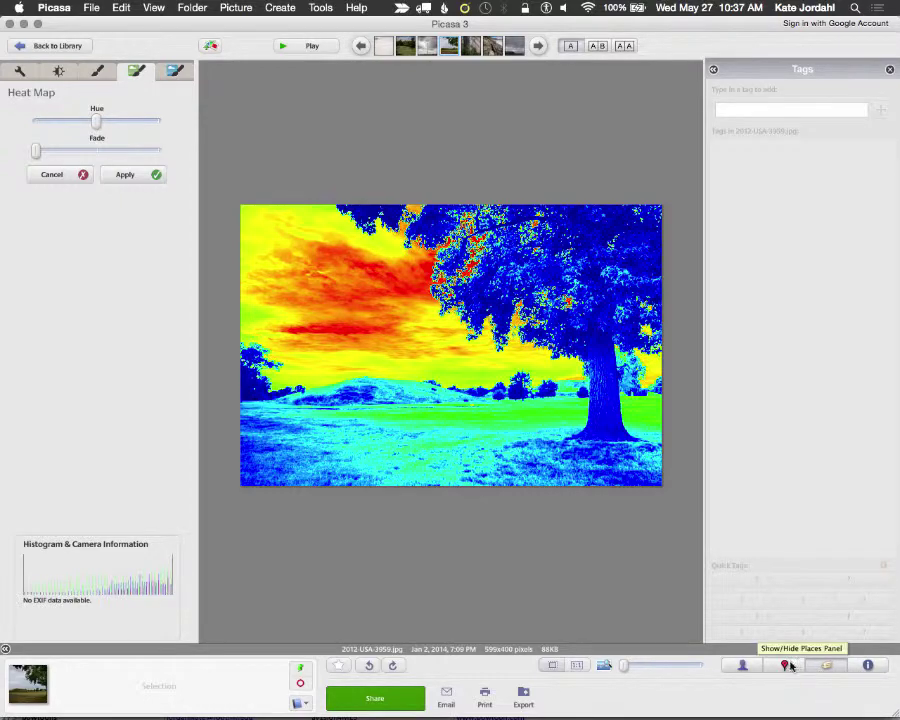
left_click(785, 666)
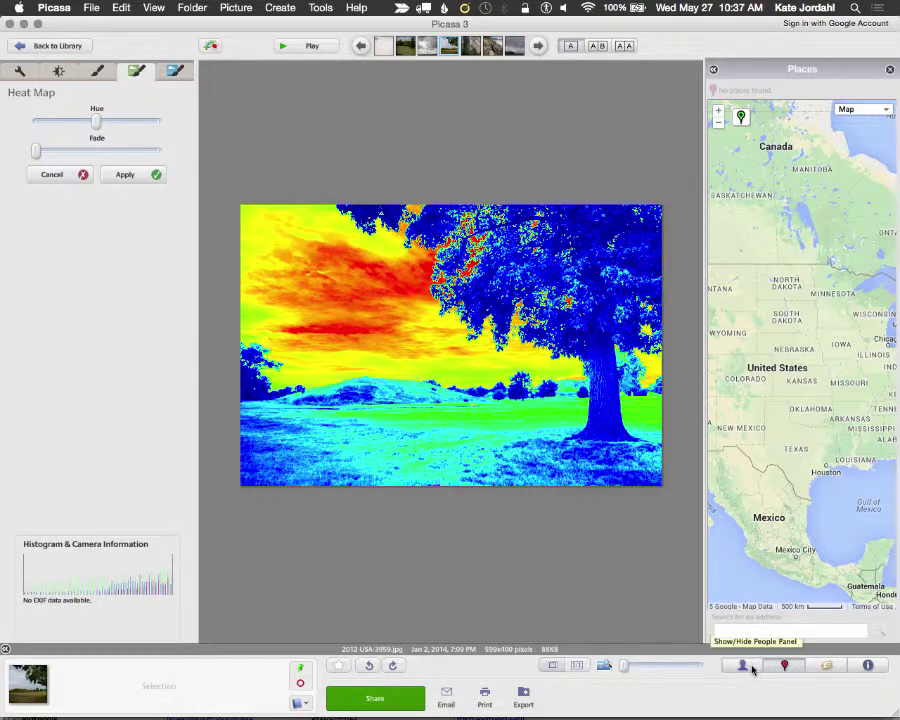
left_click(743, 666)
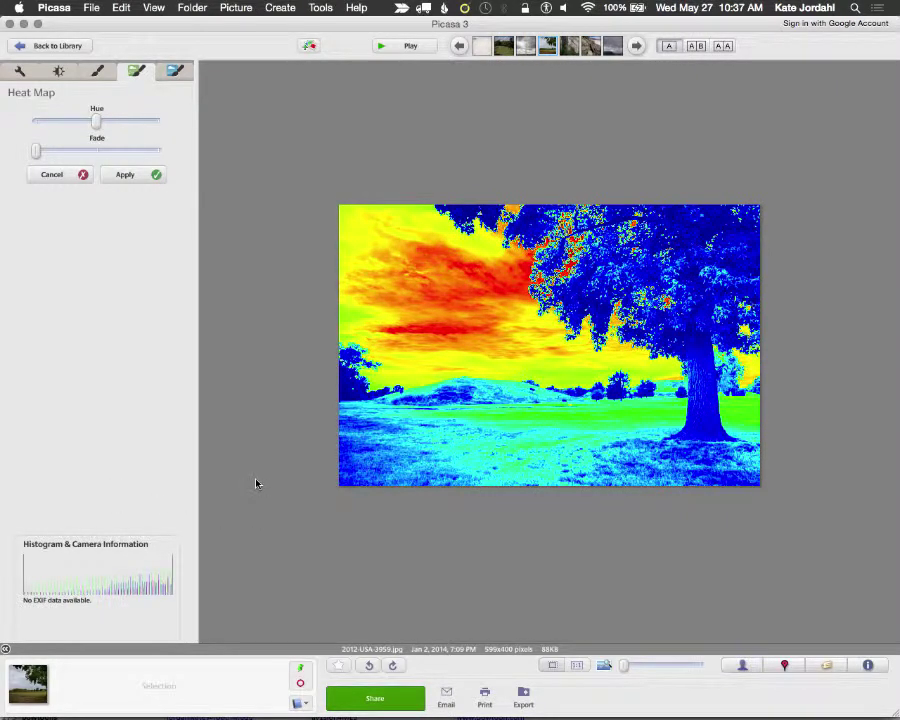
Step: Switch to Chrome and advance the course module to the page comparing Photoshop Elements and Photoshop CS
key("super+Tab")
key("super+Tab")
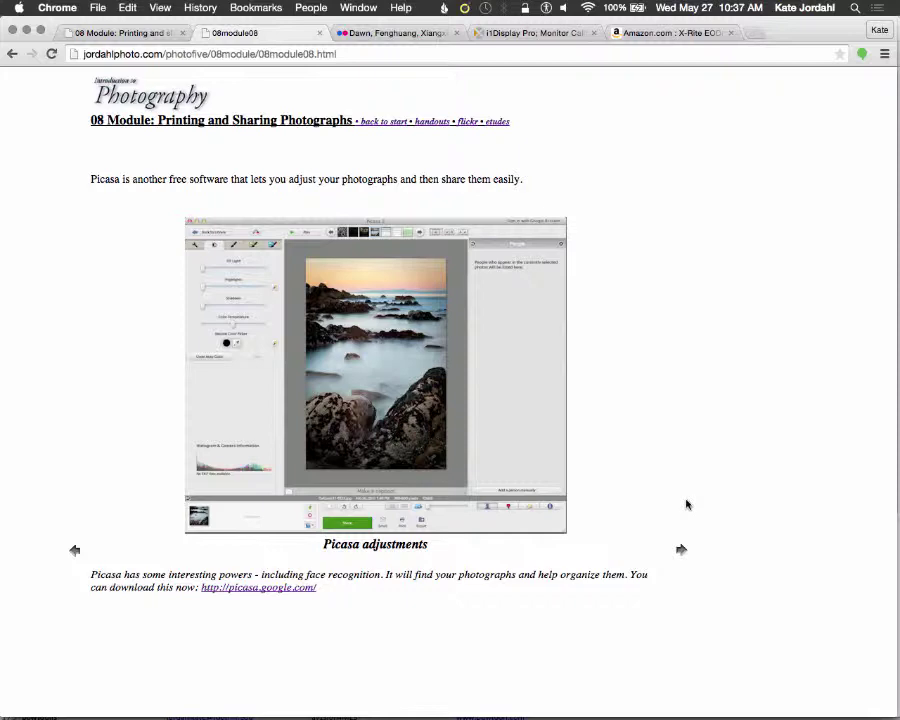
left_click(681, 550)
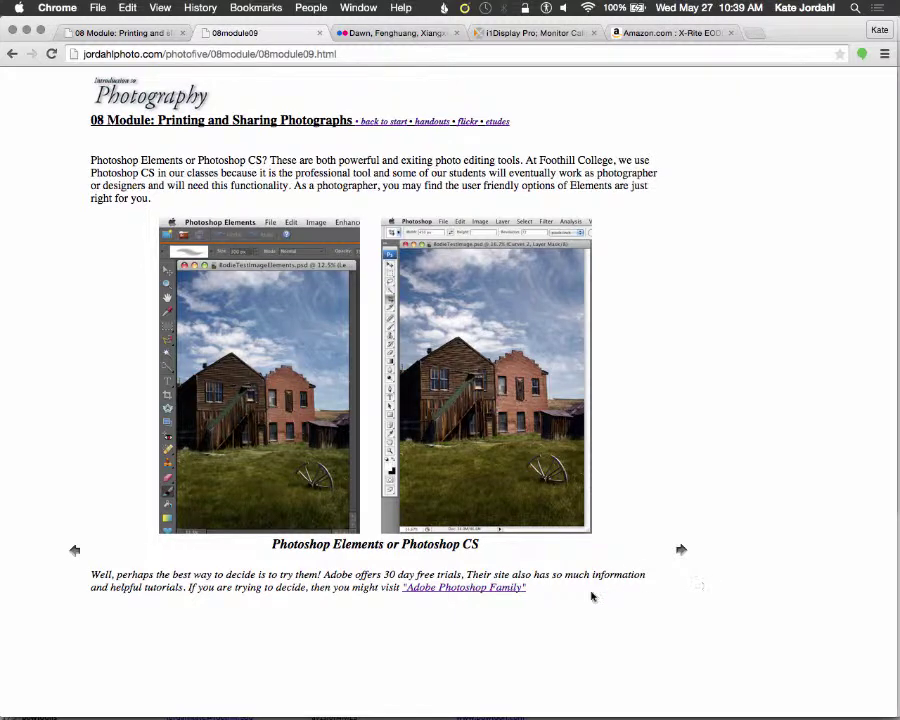
Step: Open the linked Adobe Photoshop Family page, look over its products and plans, and decline the live chat offer
left_click(436, 590)
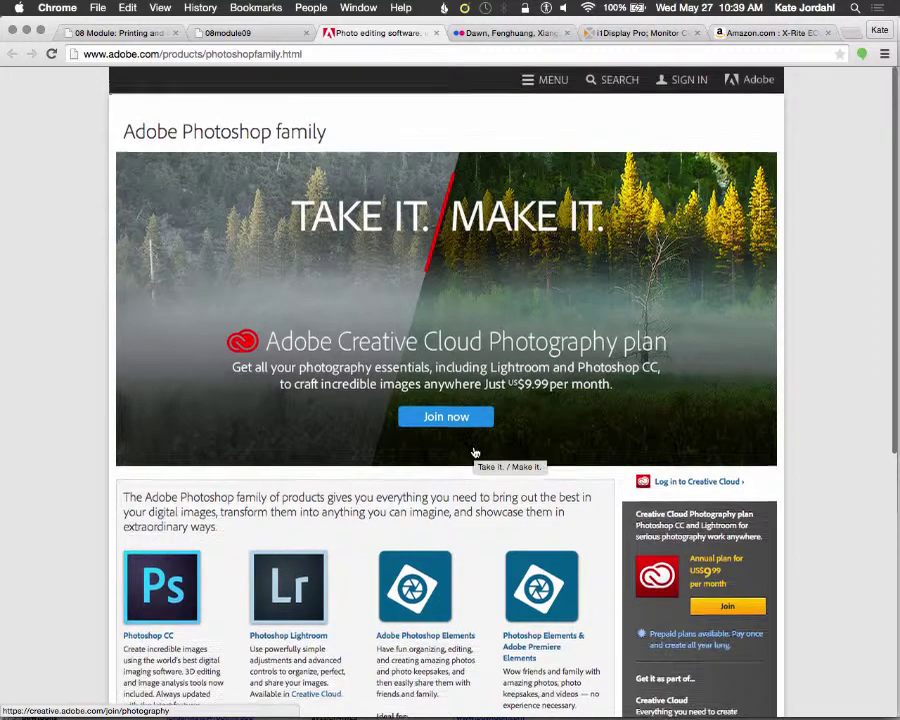
scroll(475, 453, "down", 2)
scroll(553, 385, "down", 1)
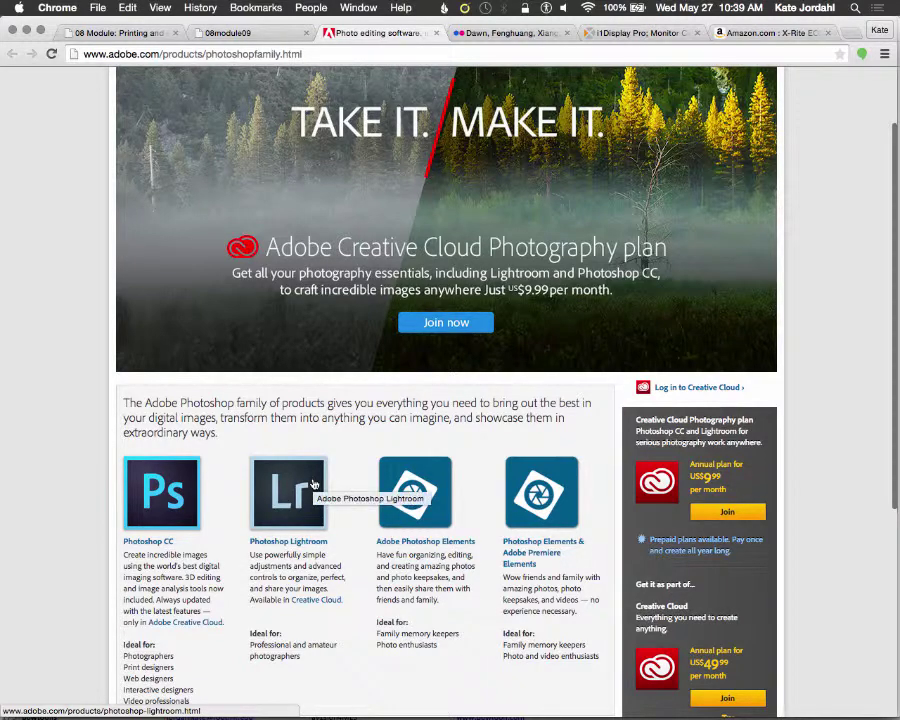
scroll(314, 484, "down", 1)
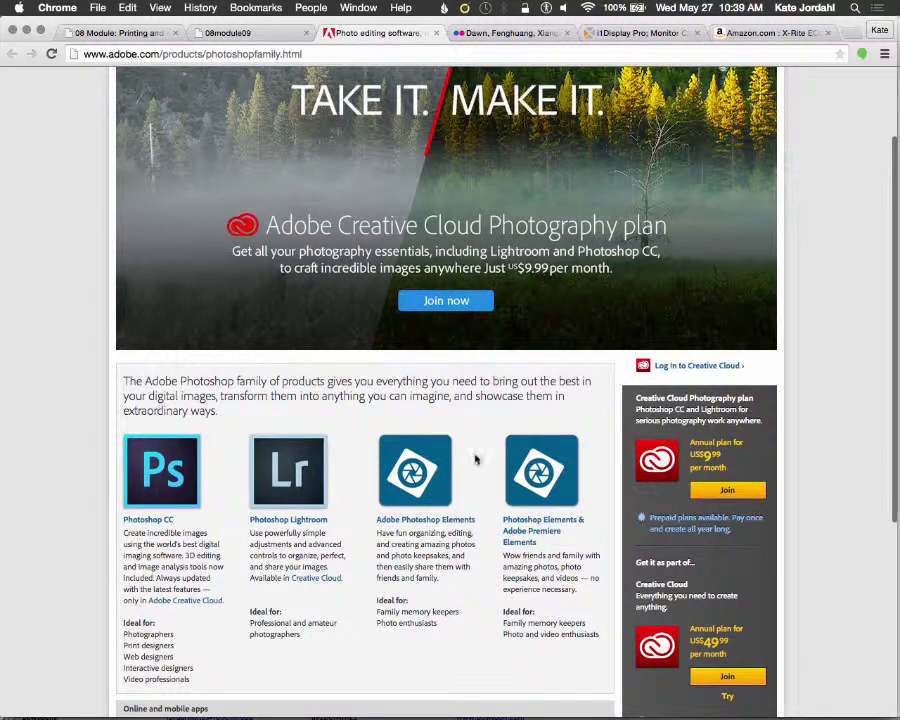
scroll(489, 459, "up", 3)
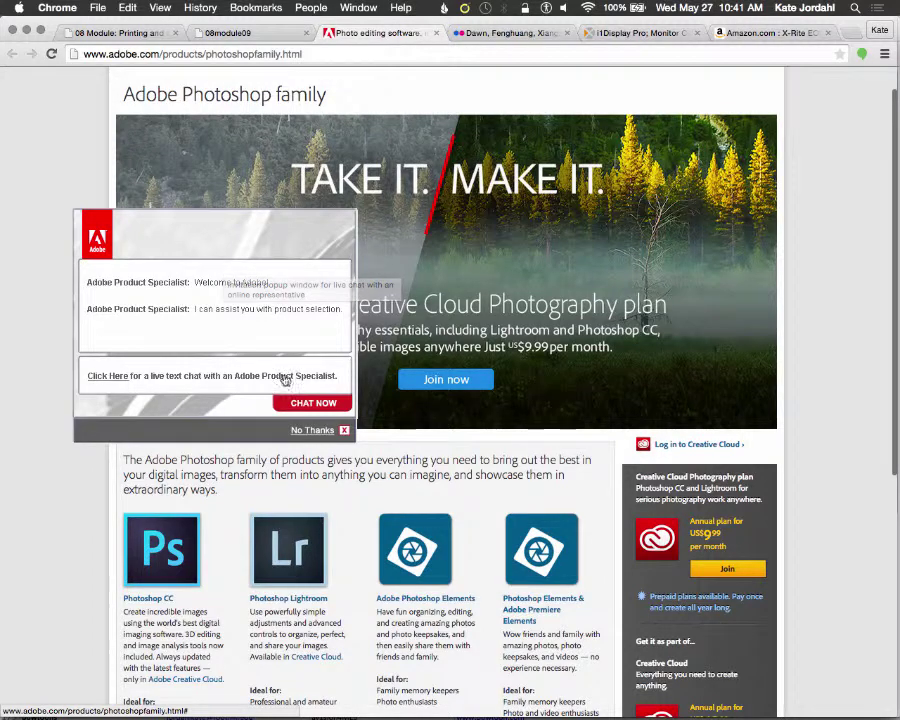
left_click(346, 431)
Step: View the Photoshop Lightroom product page and its free trial page, and return to the Photoshop family page
scroll(338, 472, "down", 2)
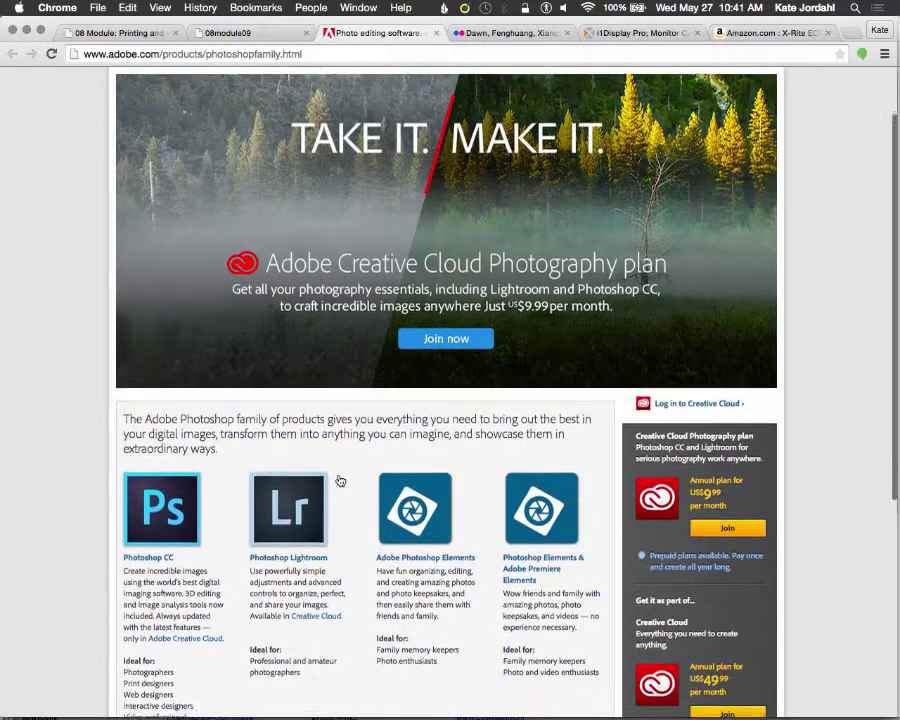
scroll(340, 481, "down", 3)
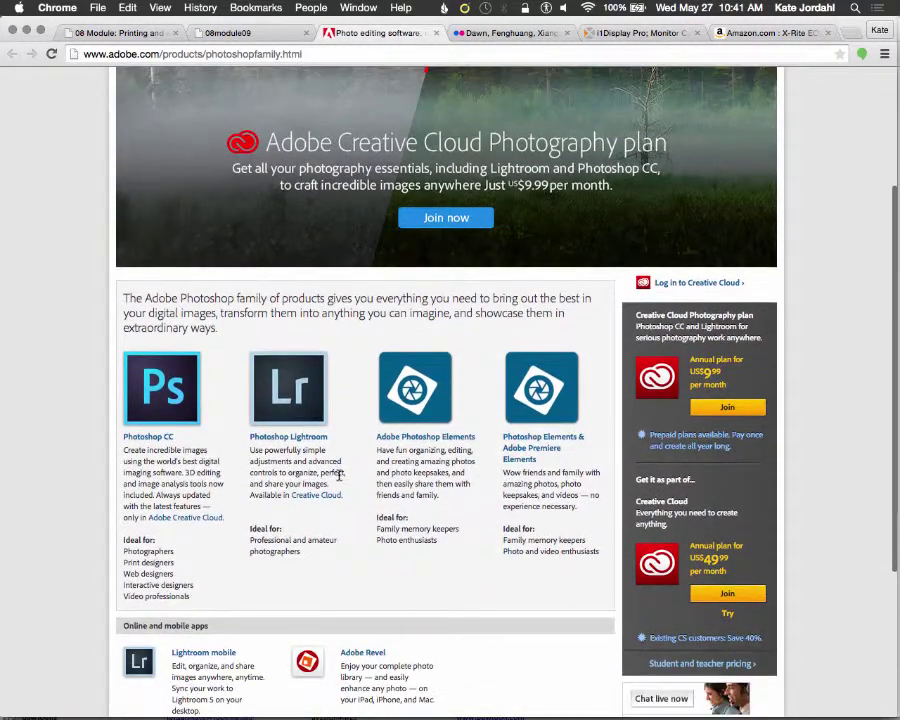
left_click(289, 402)
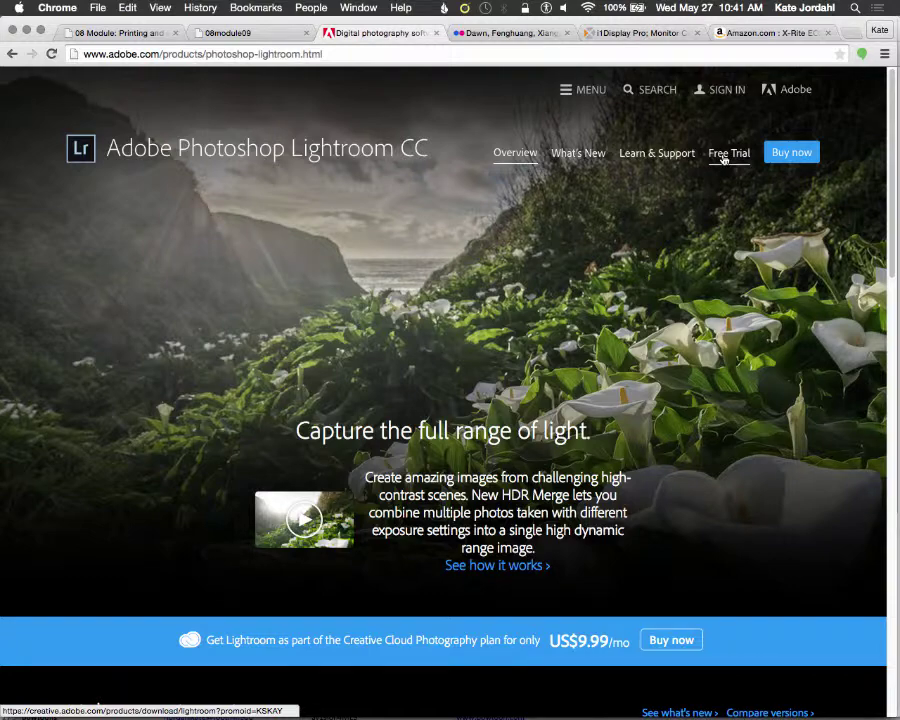
left_click(722, 155)
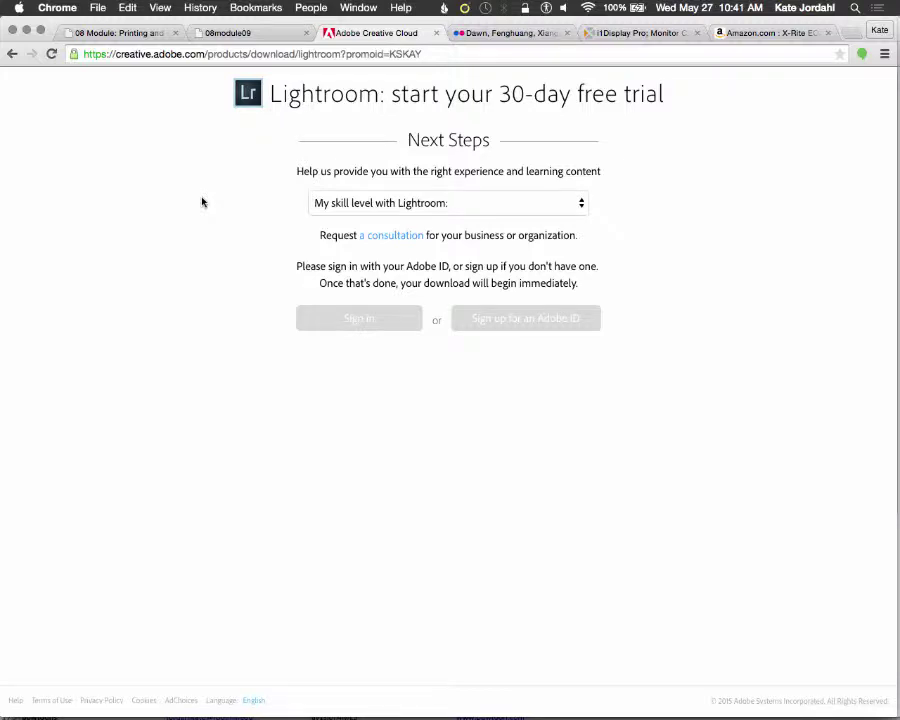
left_click(11, 54)
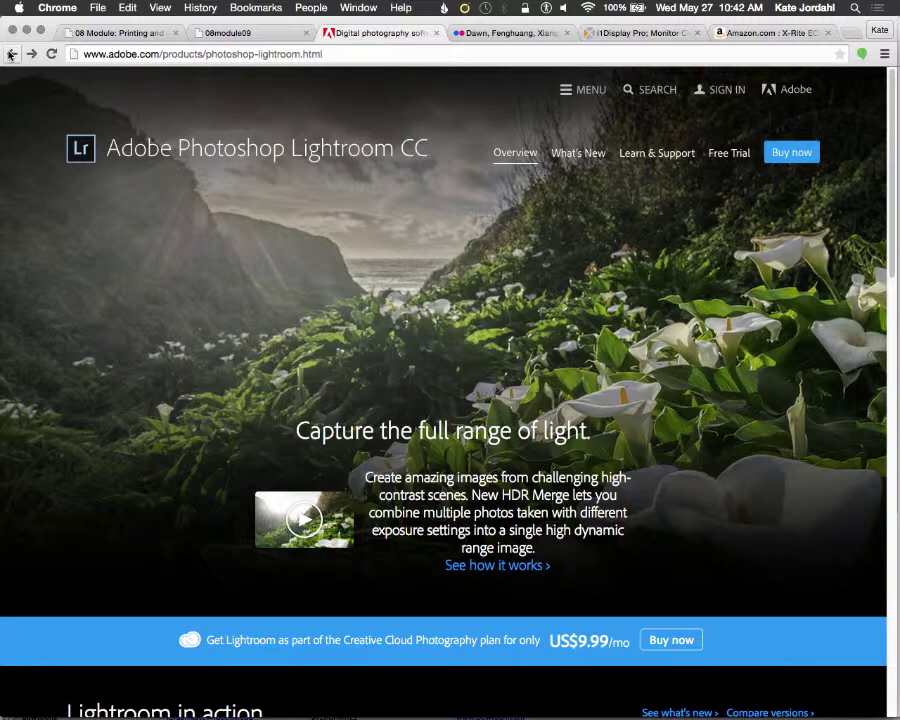
left_click(11, 54)
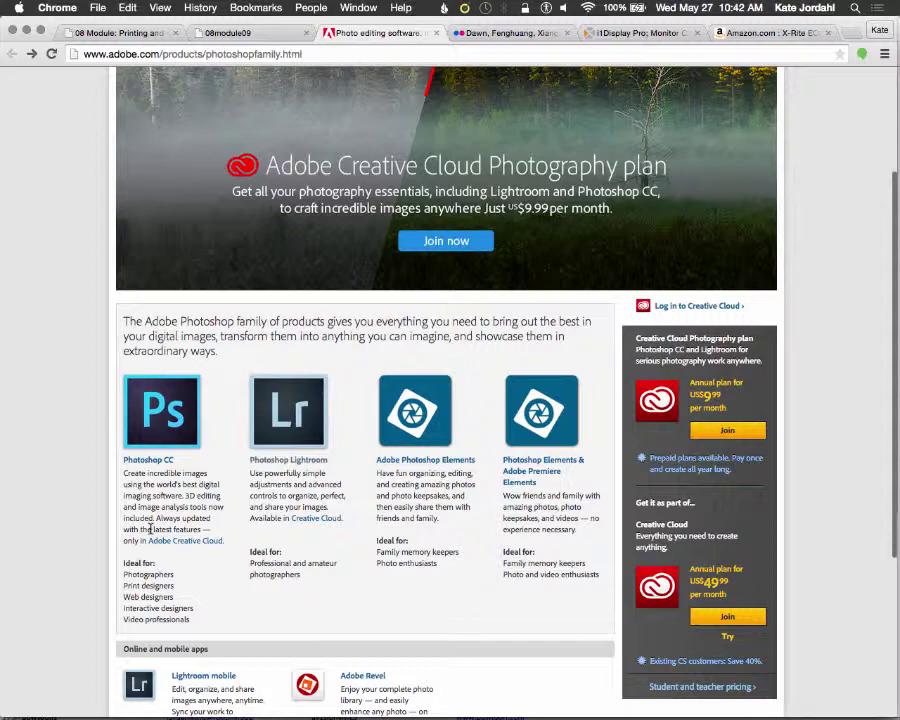
Step: Revisit the Lightroom product page, return to the family page, and open the Adobe Photoshop Elements product page
left_click(283, 430)
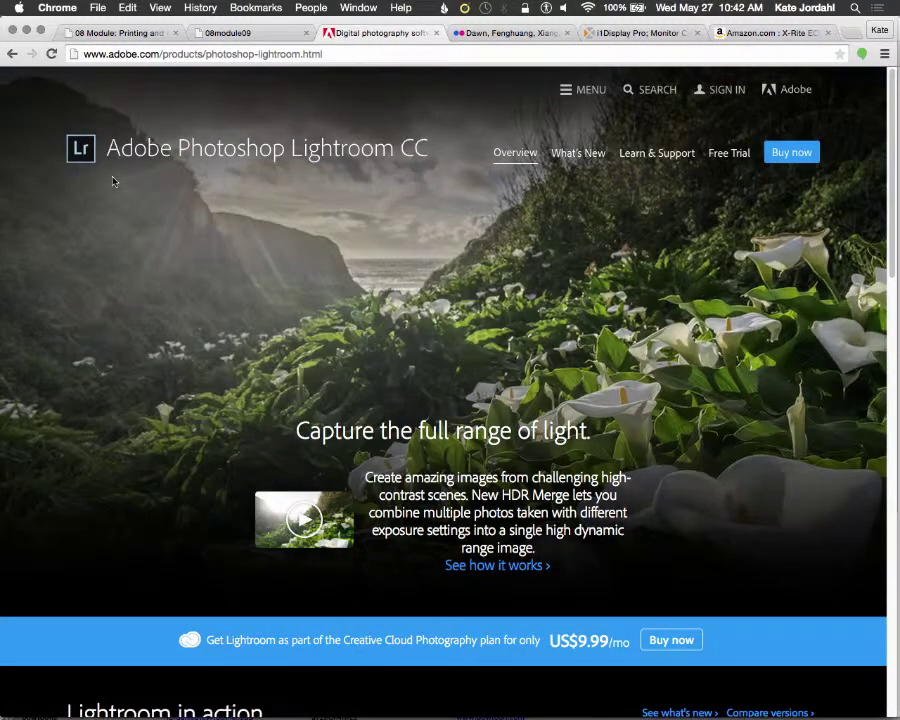
left_click(12, 53)
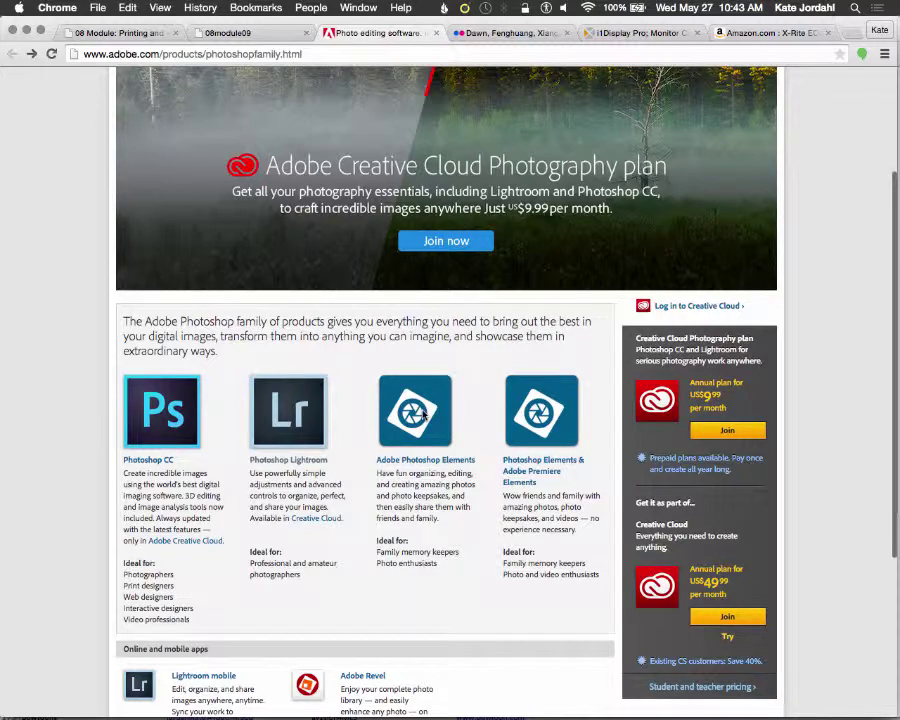
left_click(430, 462)
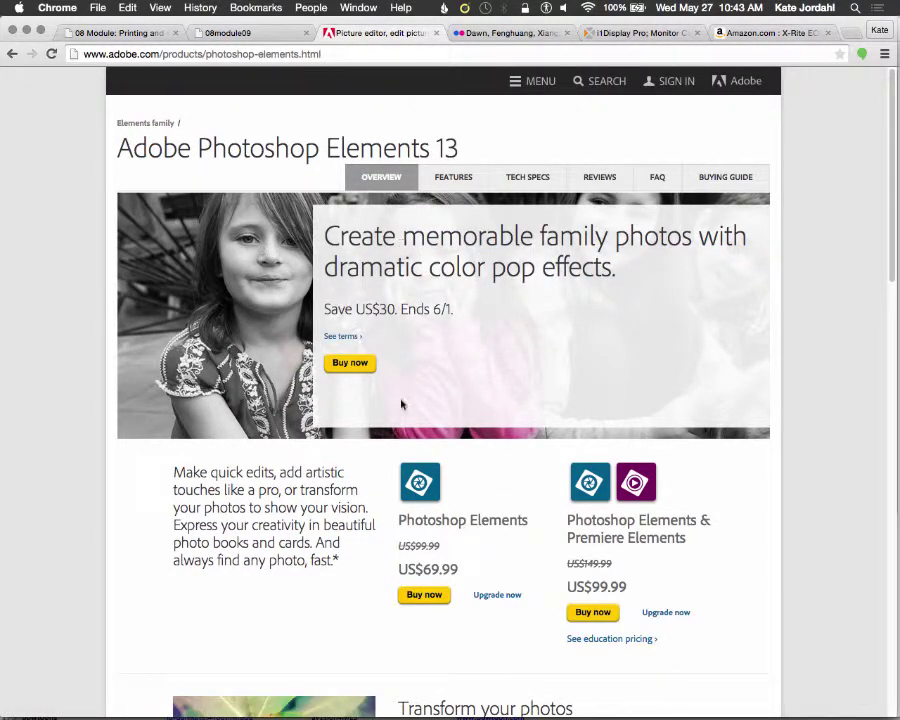
Step: View the shopping cart for buying Photoshop Elements 13 and return to the Photoshop family page
left_click(356, 364)
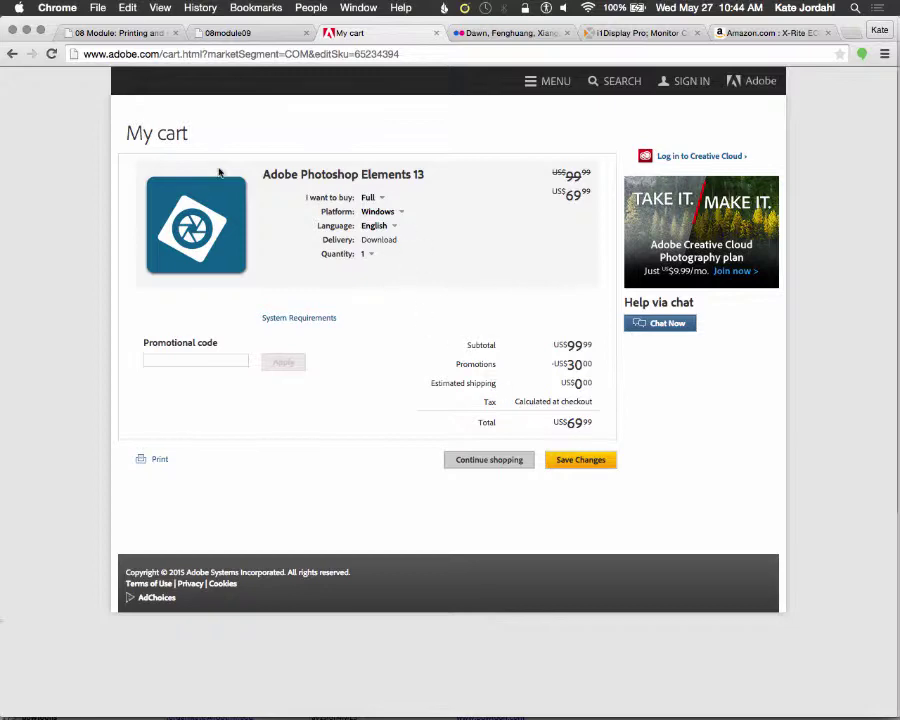
left_click(12, 53)
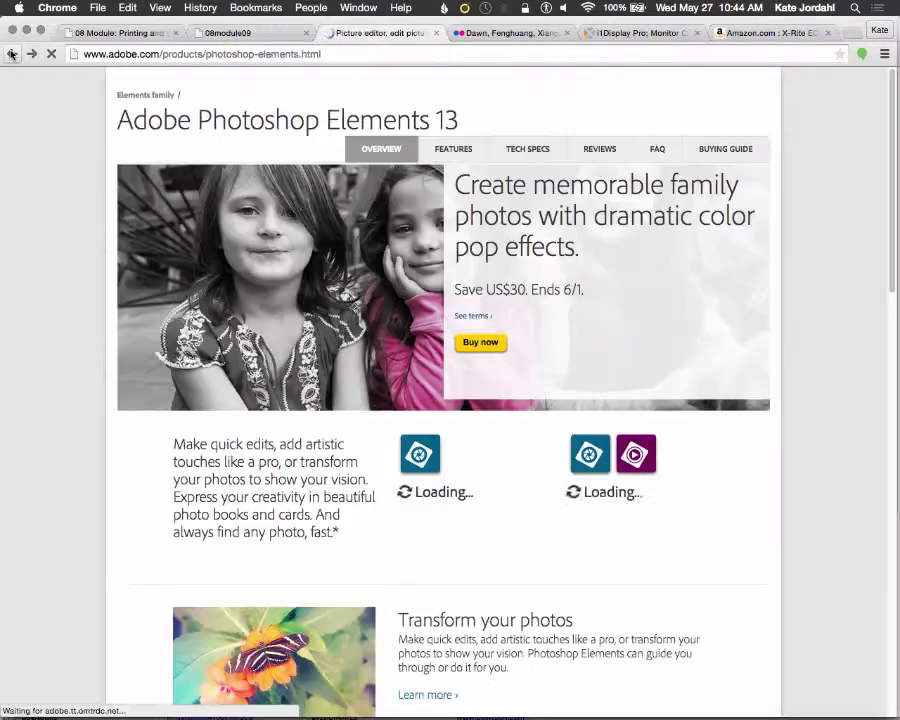
left_click(12, 53)
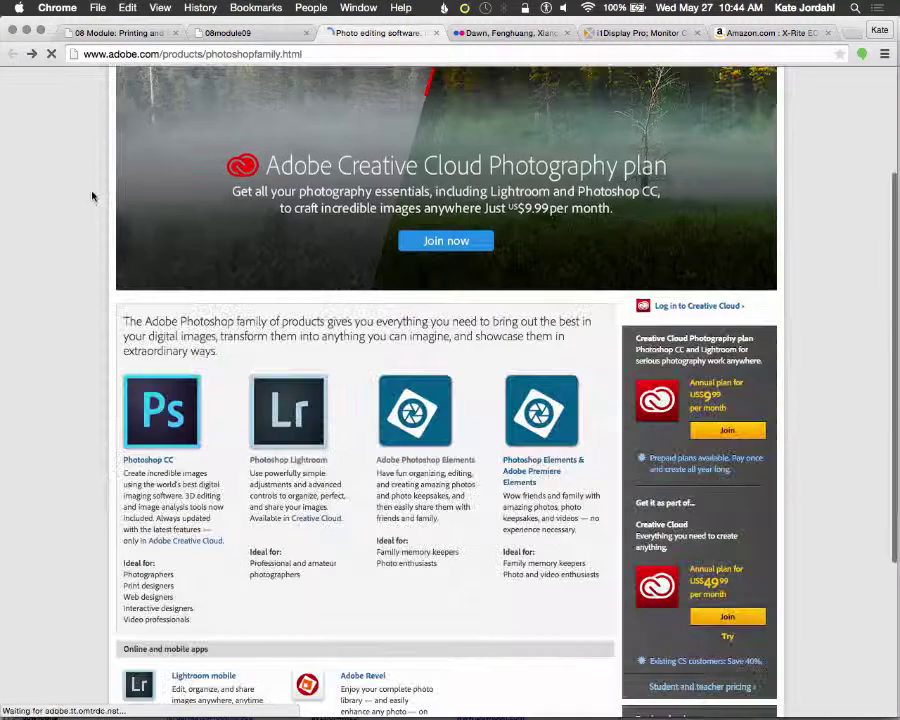
Step: Return to the course module, advance it to the page about Lightroom in Library mode, and switch to Adobe Lightroom
left_click(231, 28)
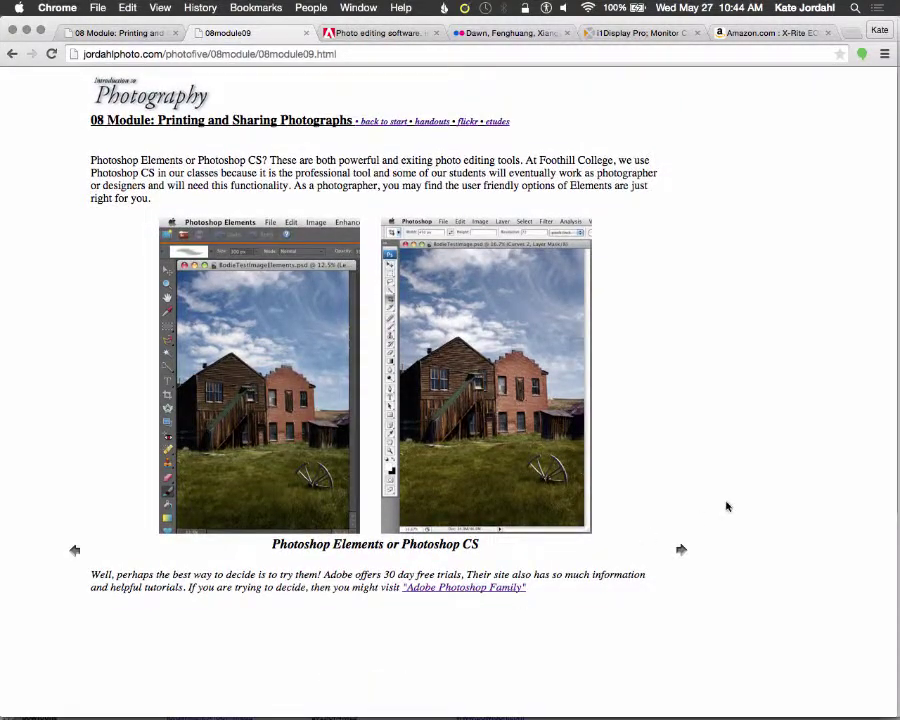
left_click(681, 549)
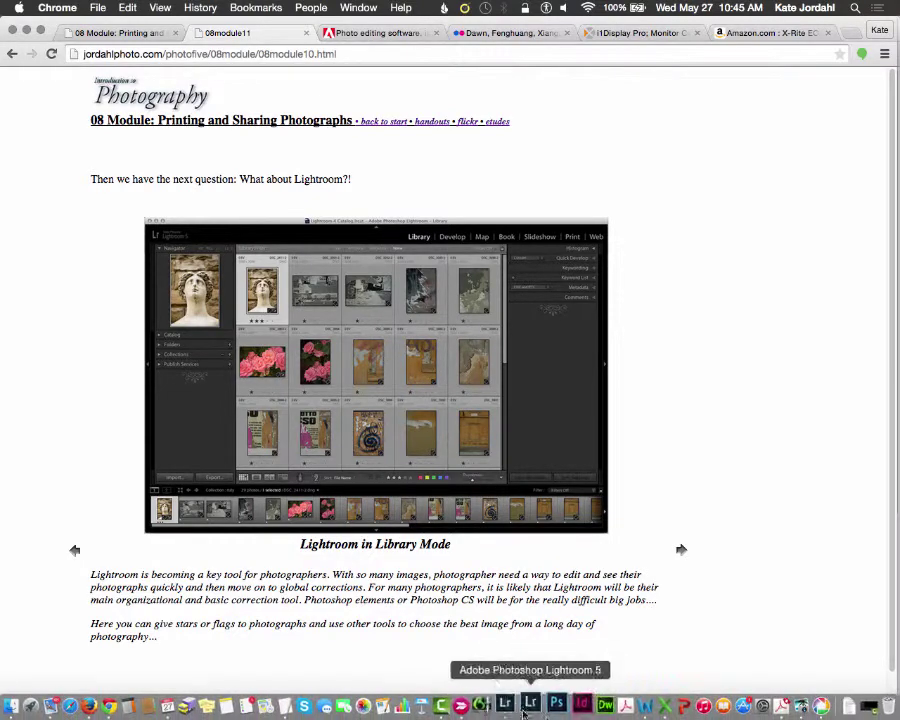
left_click(515, 706)
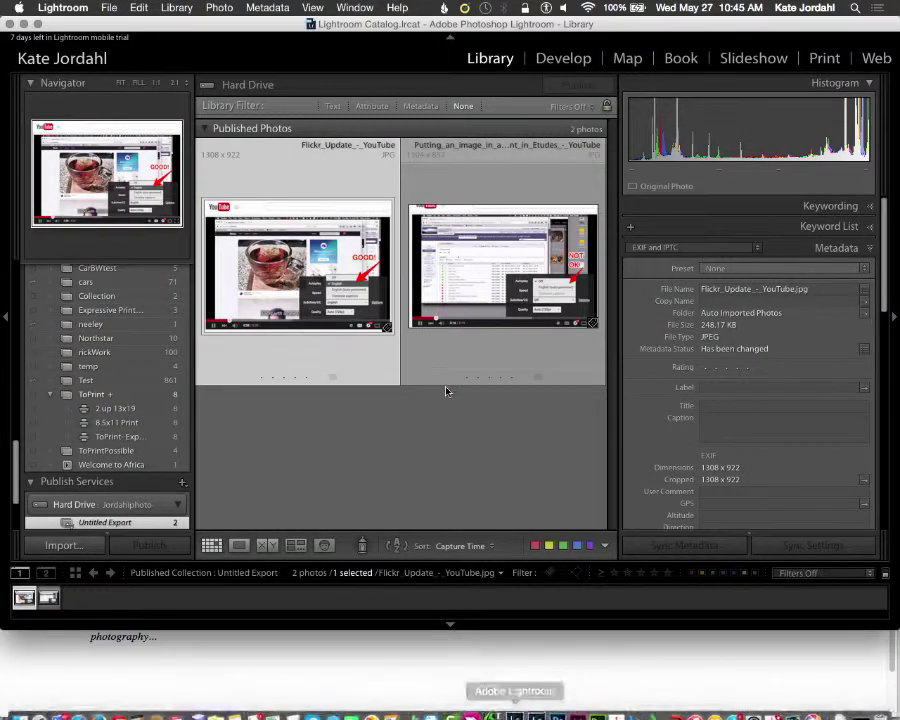
Step: Show all photographs in the Lightroom catalog and look through the folder list below Pictures
scroll(68, 285, "up", 10)
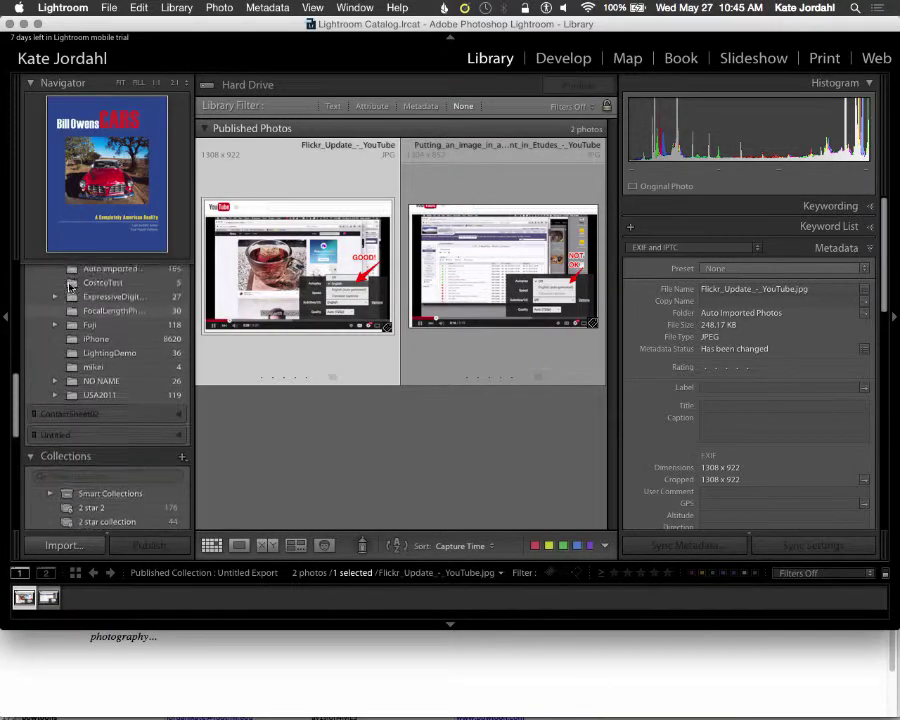
left_click(70, 287)
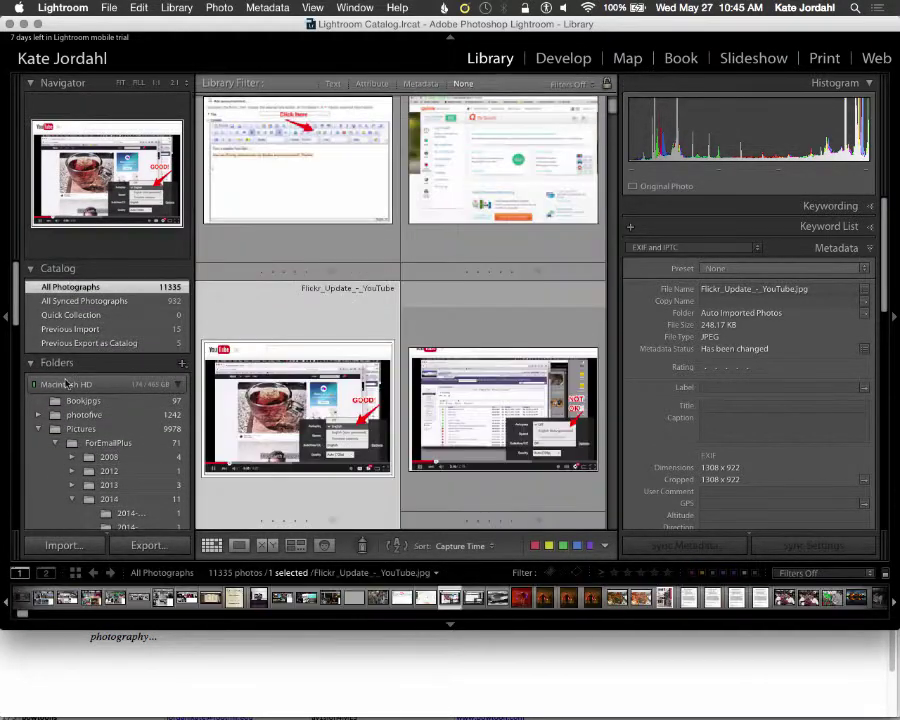
scroll(68, 420, "down", 3)
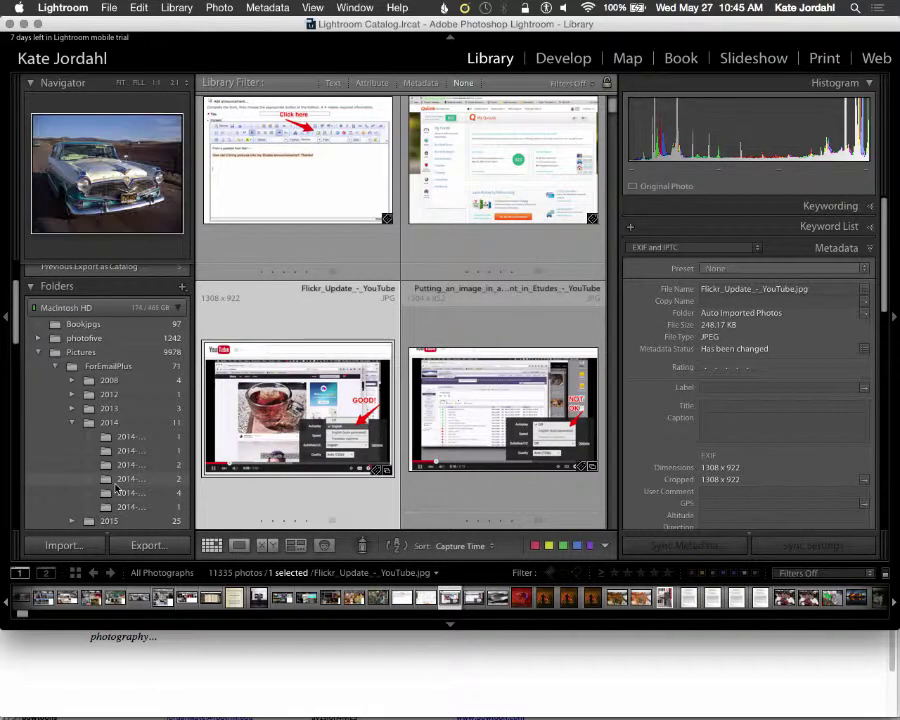
scroll(114, 490, "down", 2)
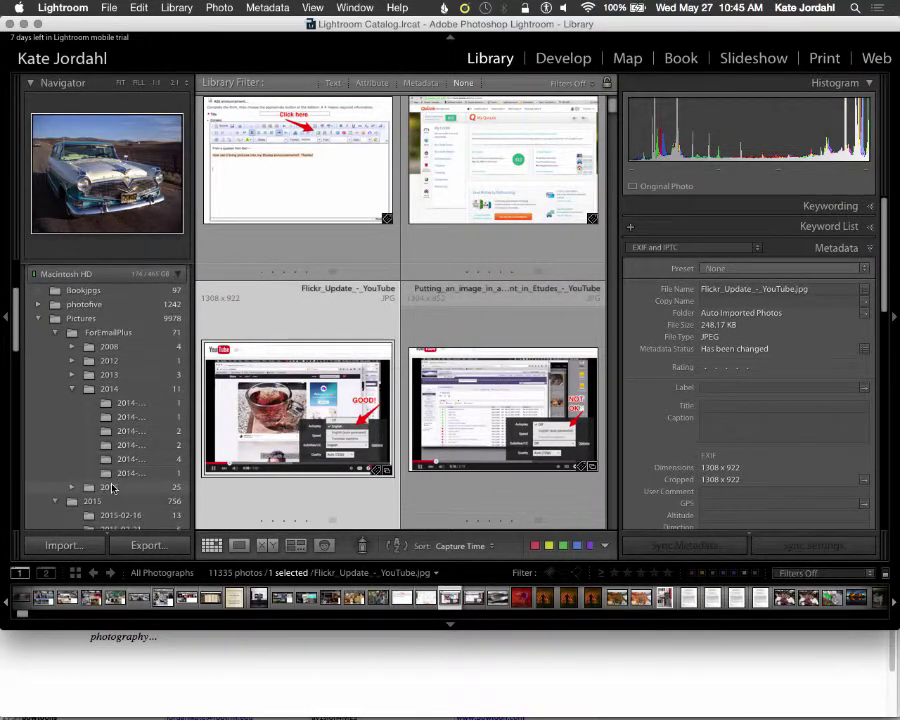
Step: Show the photos of the 2015 folder inside ForEmailPlus, expand it, and view its 2015-04-05 subfolder
left_click(110, 488)
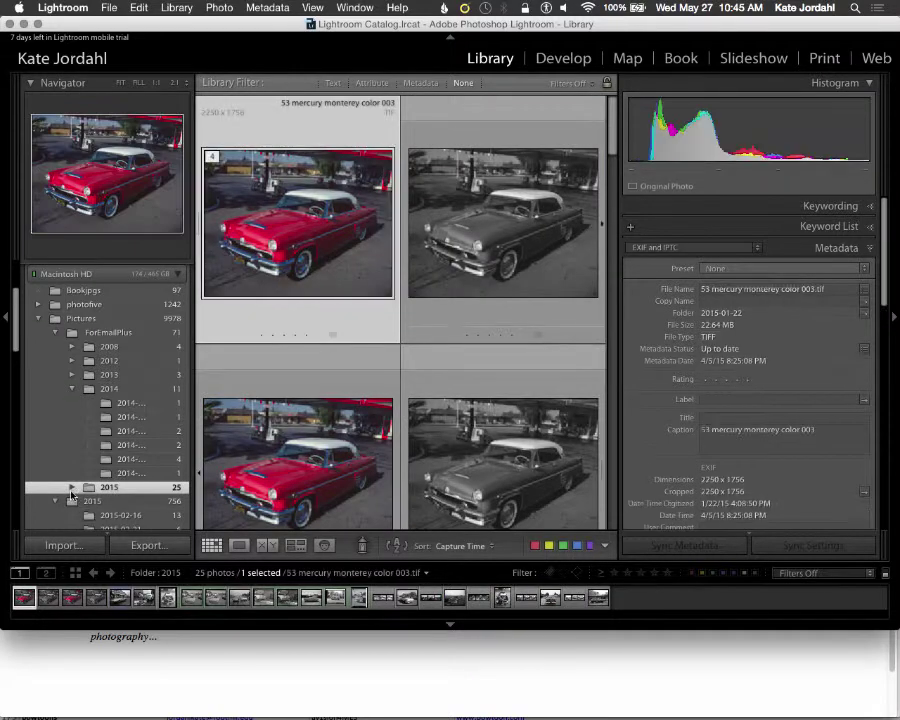
left_click(71, 487)
scroll(103, 506, "down", 4)
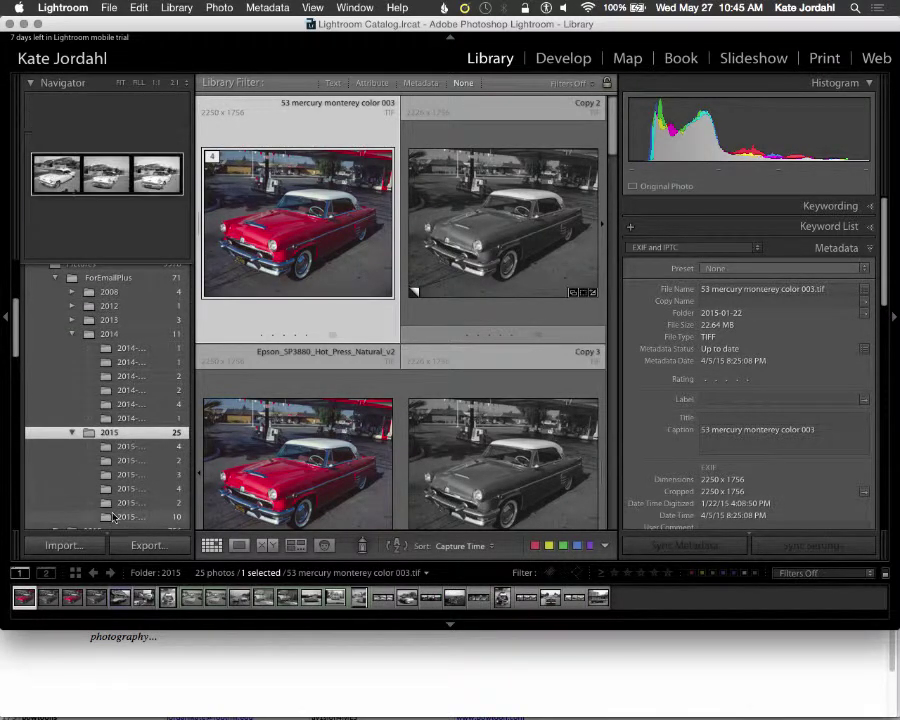
left_click(112, 510)
scroll(113, 517, "down", 3)
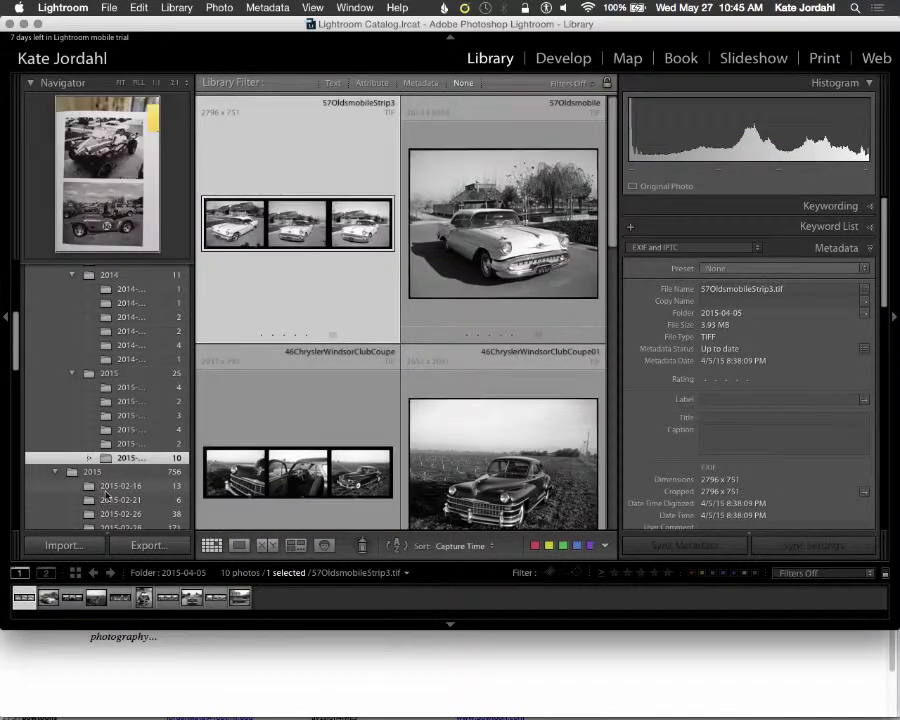
Step: View the 2015-02-16 folder, open the 2015-05-06 folder, and look through its thumbnails
left_click(110, 484)
scroll(104, 494, "down", 2)
scroll(104, 494, "down", 3)
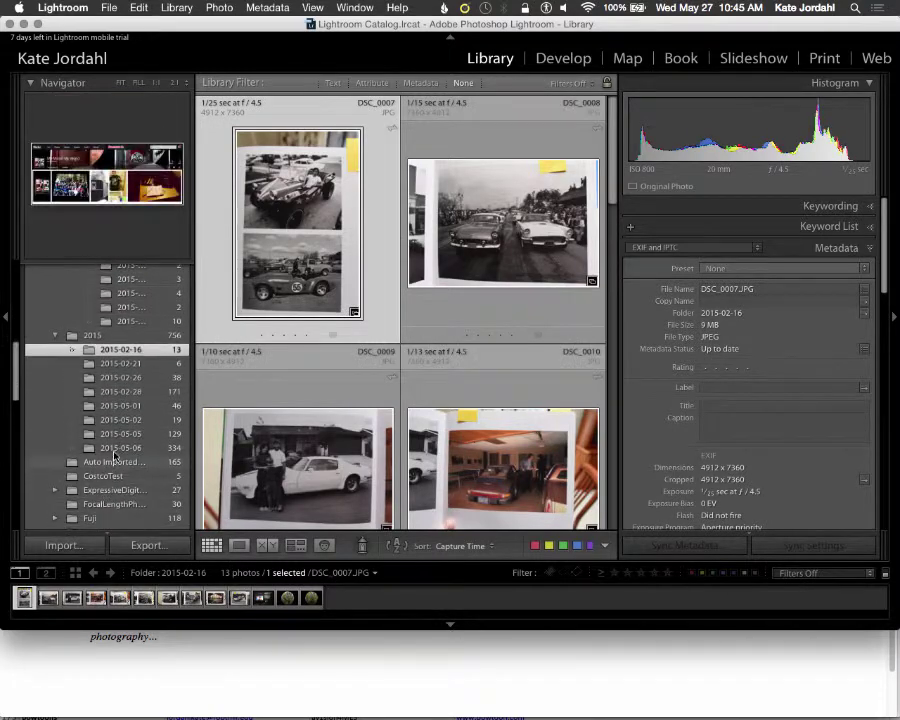
left_click(116, 448)
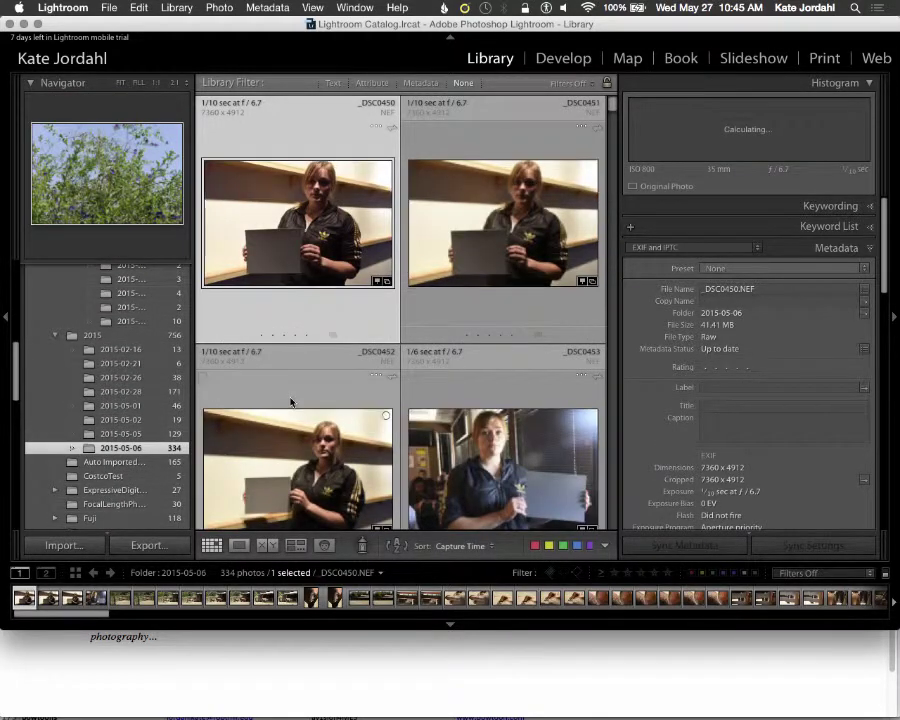
scroll(310, 402, "down", 2)
scroll(310, 402, "down", 8)
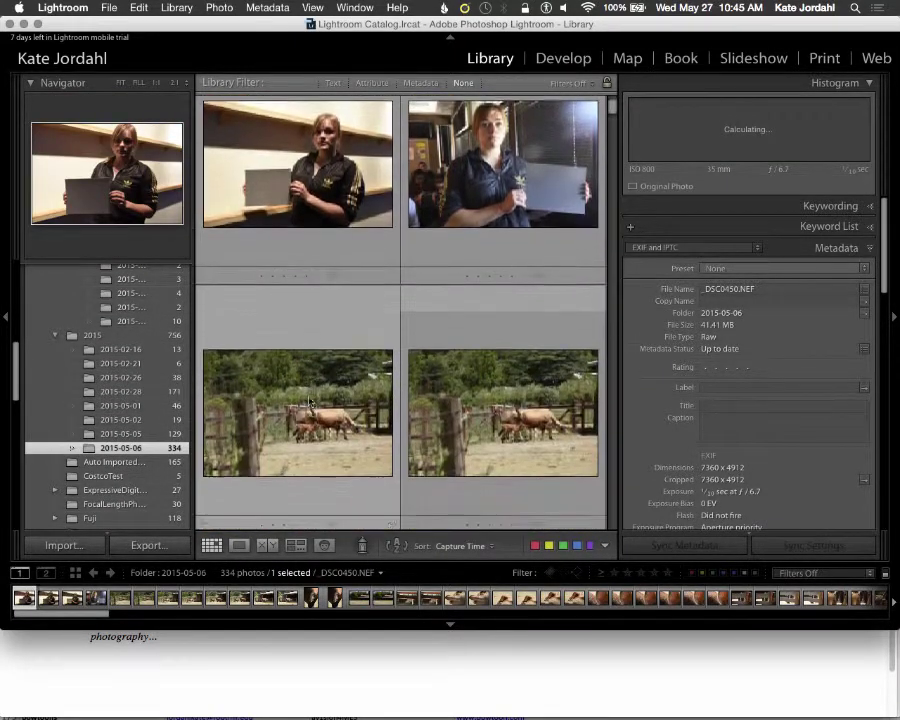
scroll(310, 401, "down", 5)
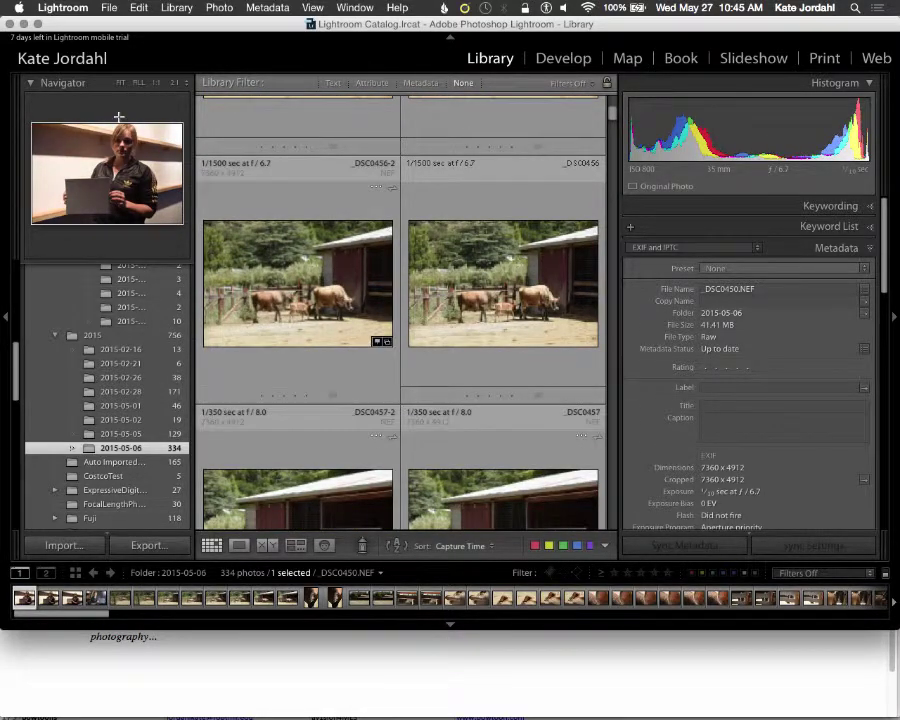
Step: Enlarge the Lightroom window and widen the thumbnail grid to three columns, starting from the folder's first photos
left_click(38, 23)
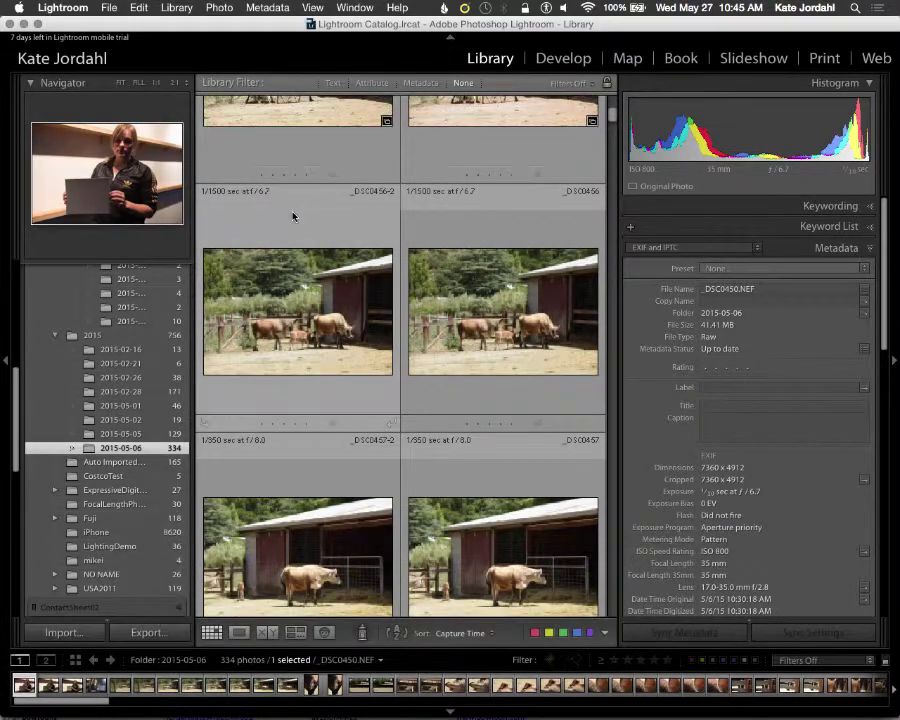
scroll(293, 216, "up", 10)
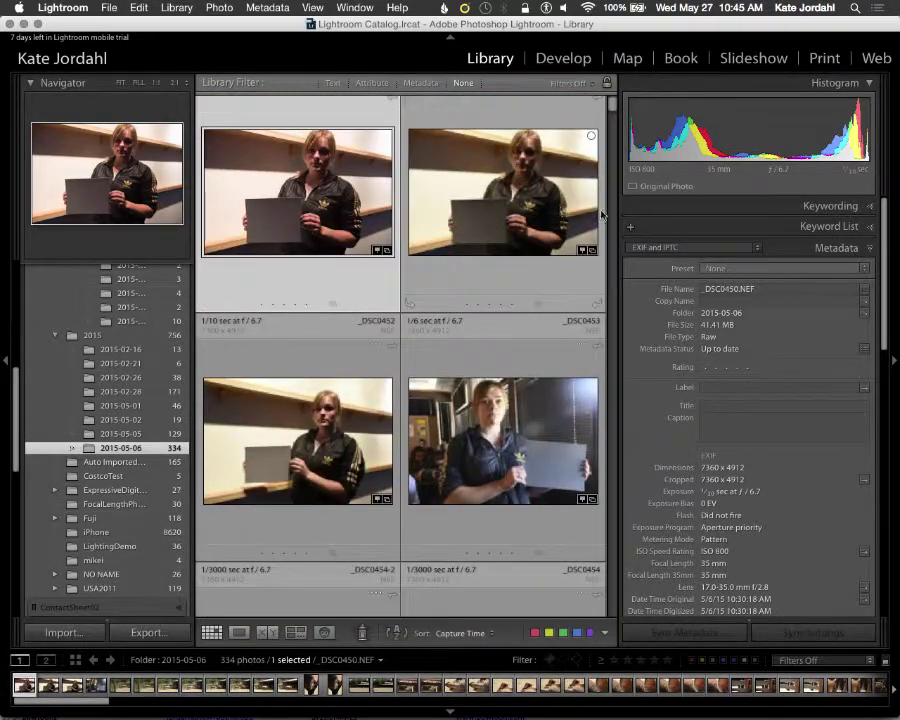
left_click_drag(614, 214, 744, 207)
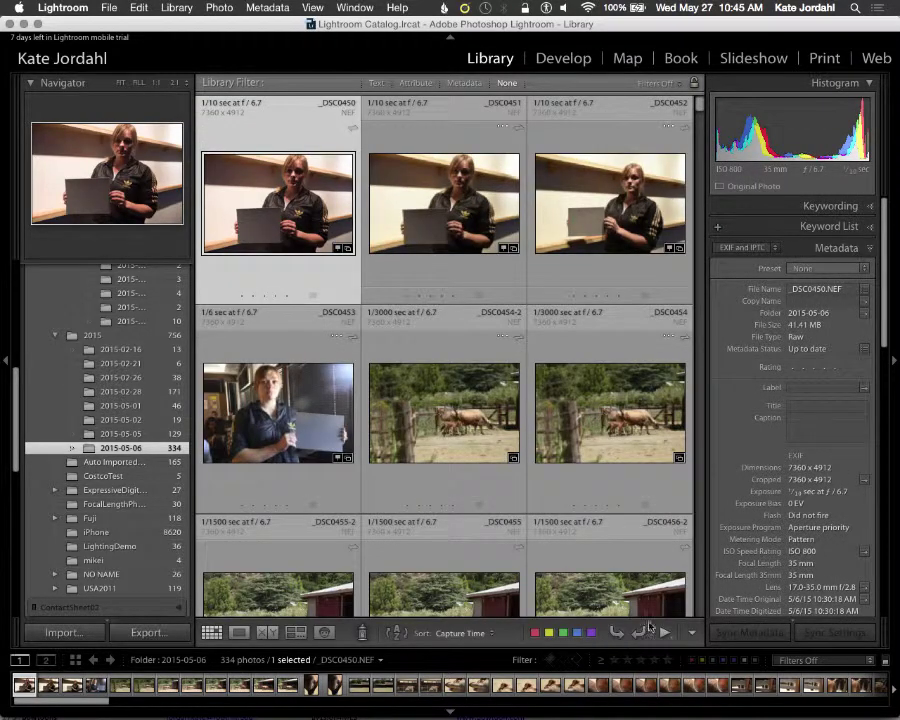
key("t")
key("t")
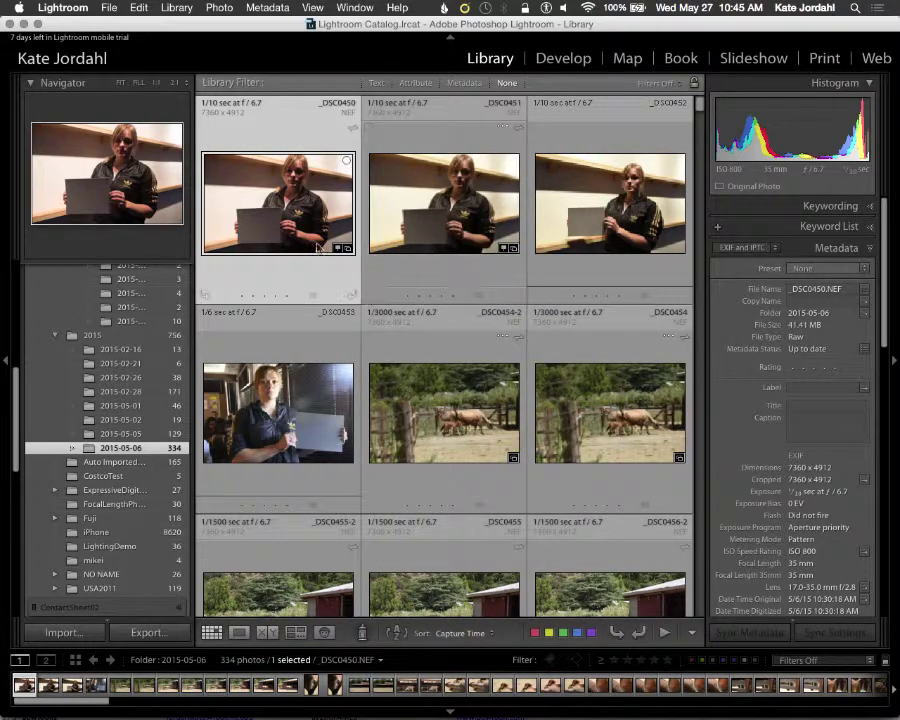
Step: Select the cow photo _DSC0454-2 and enlarge the grid thumbnails until this single photo fills the viewing area
key("Down")
key("Right")
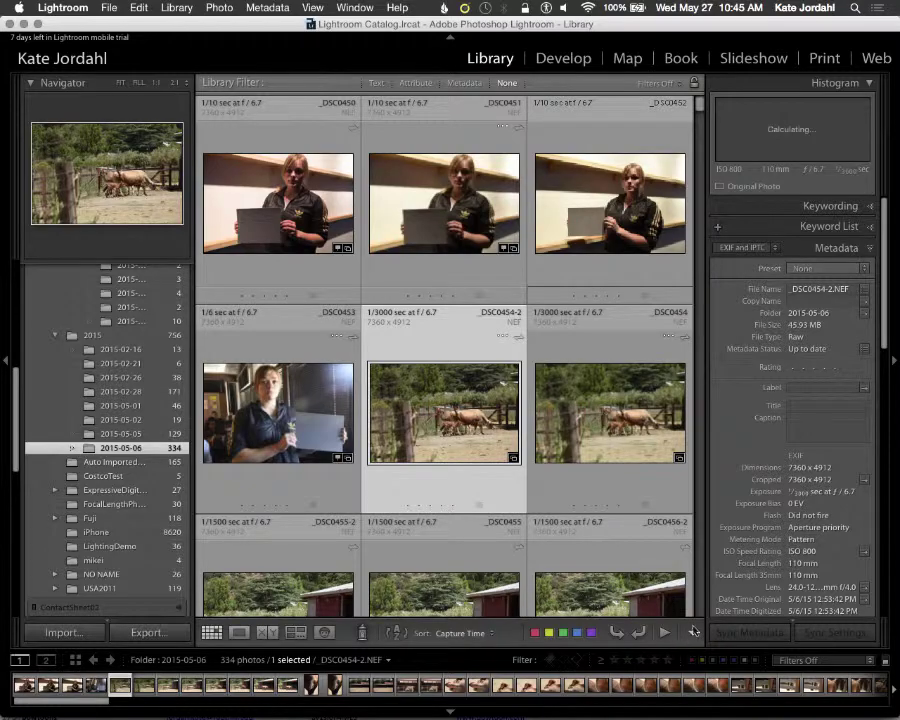
key("Tab")
left_click_drag(818, 639, 814, 639)
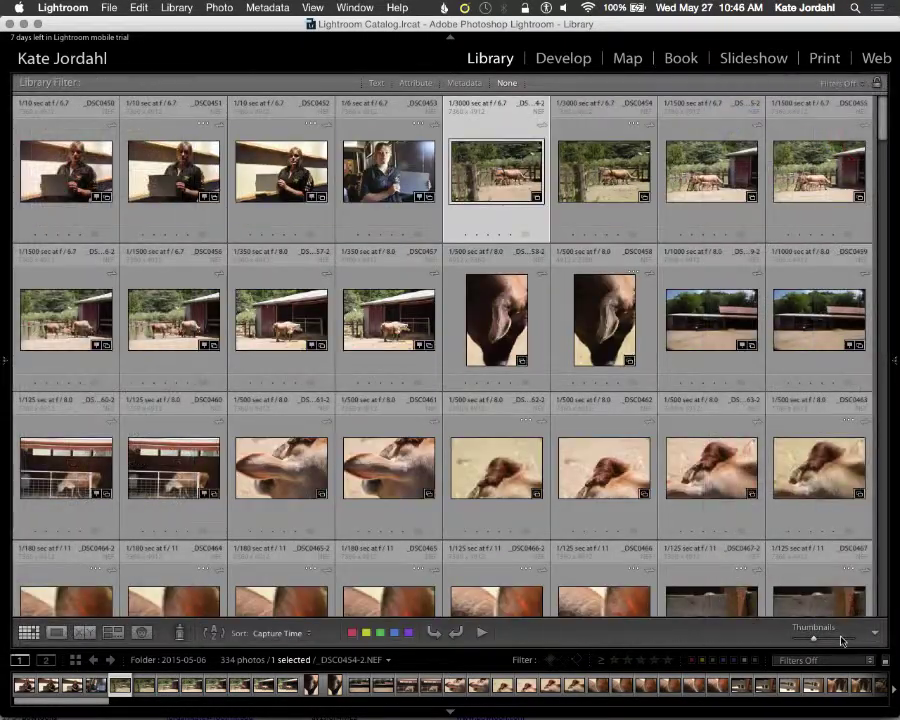
left_click(841, 641)
key("e")
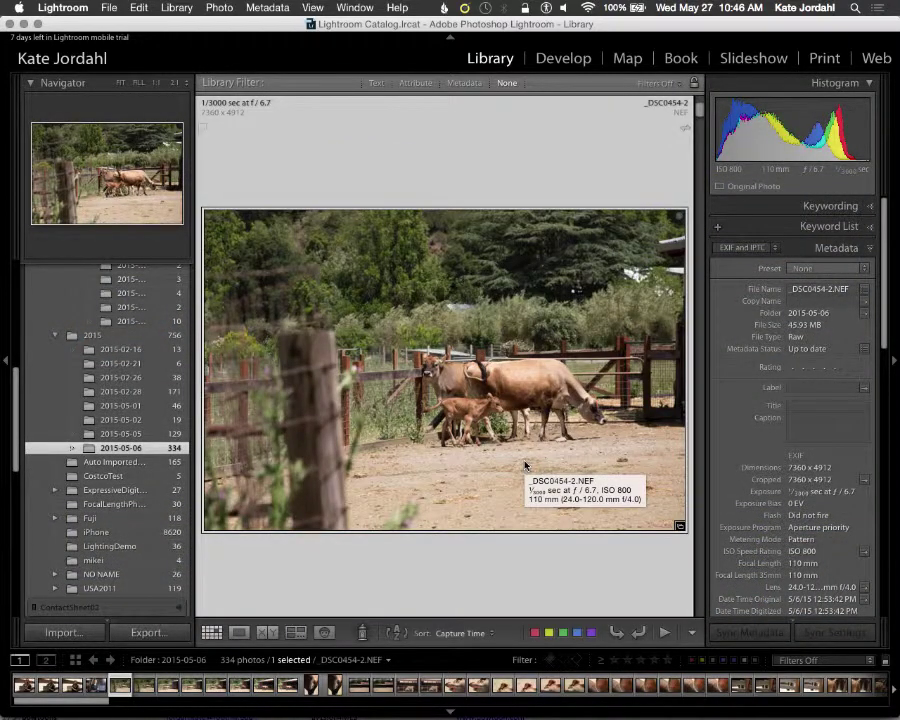
Step: Rate _DSC0454-2 two stars, try deleting it but cancel, and set its rating to 3 stars
key("2")
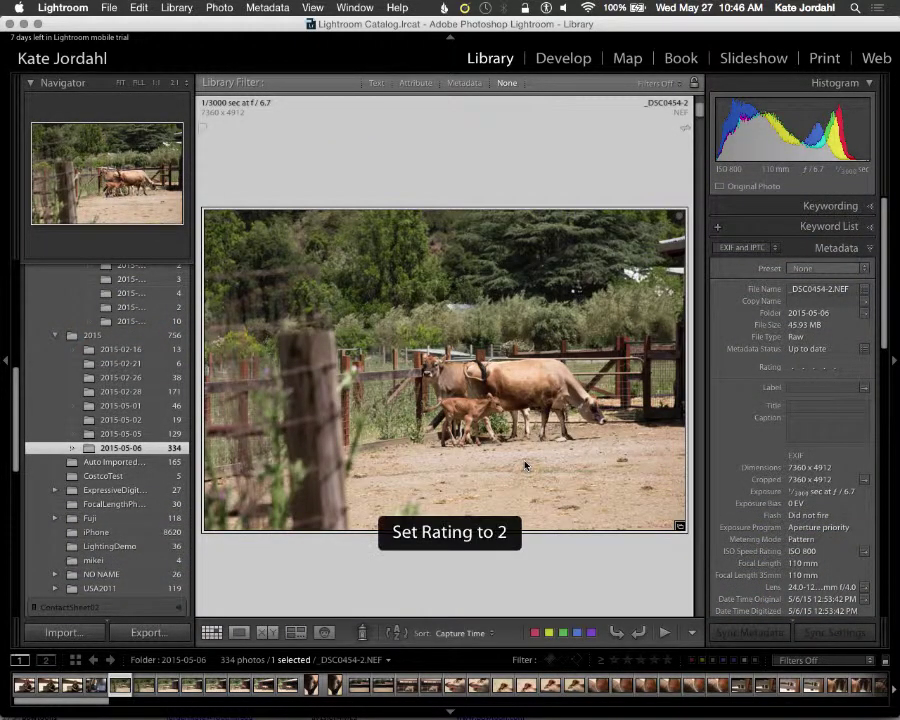
key("Delete")
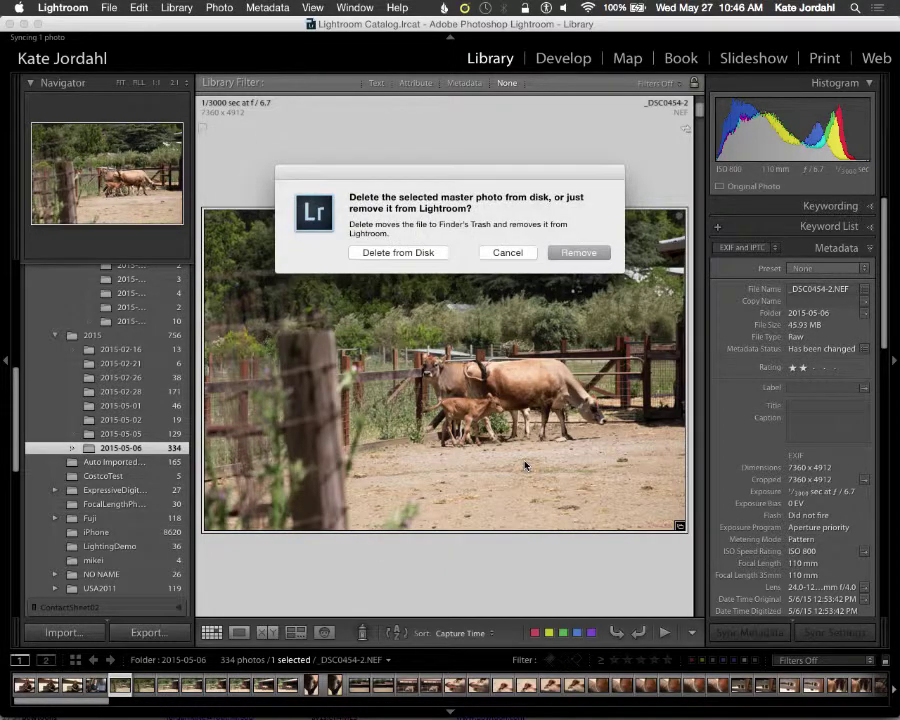
left_click(507, 253)
key("3")
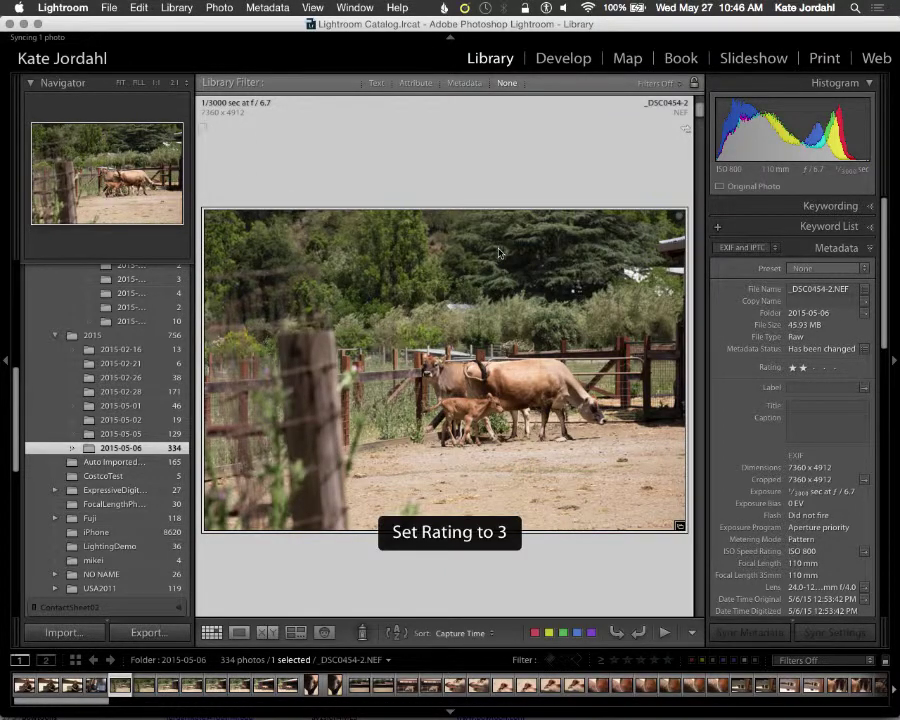
Step: Compare the next photos and give _DSC0455-2 a rating of 3 stars
key("Right")
key("Right")
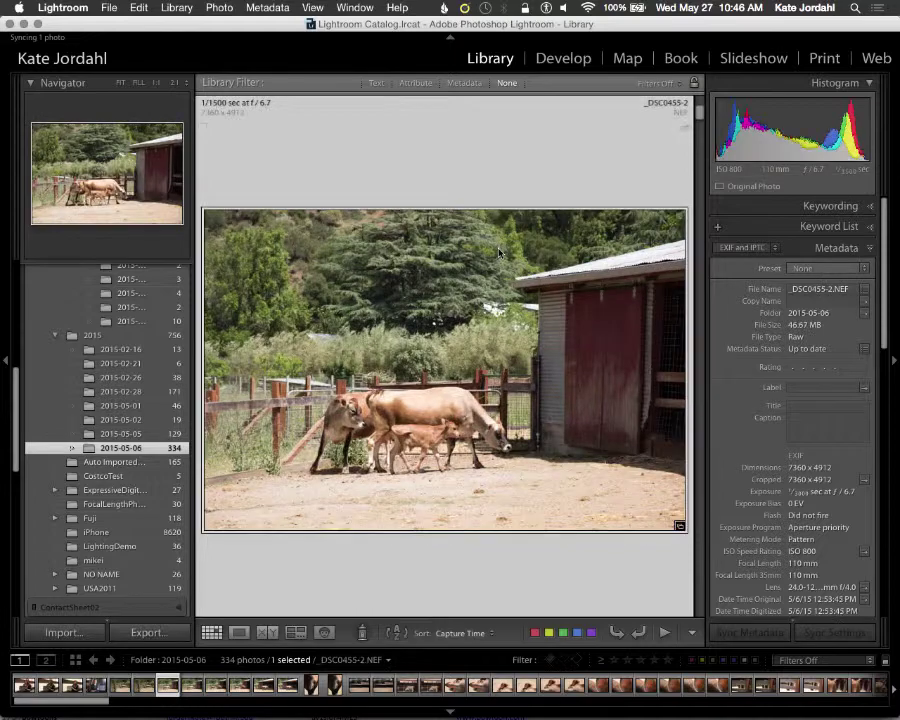
key("Left")
key("Right")
key("3")
key("Right")
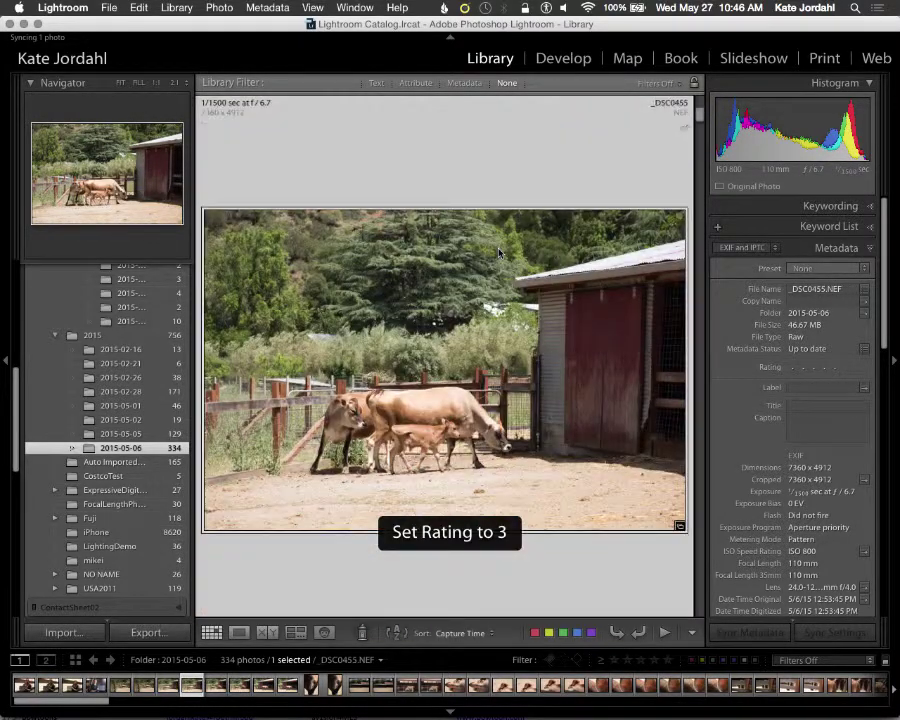
Step: Review the following photos one by one from _DSC0455 through _DSC0461 without rating them
key("Right")
key("Right")
key("Right")
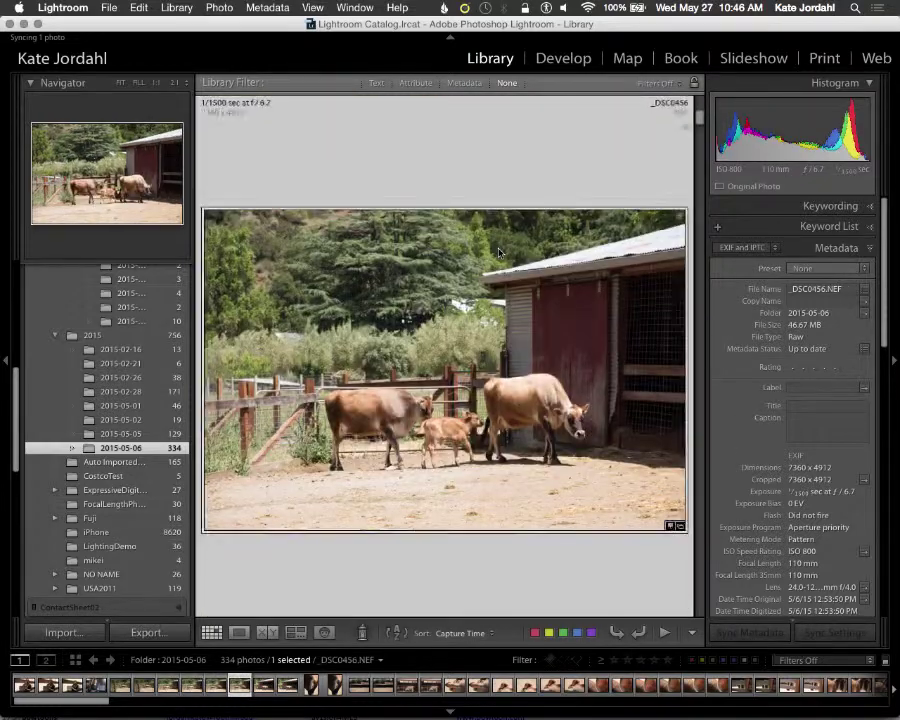
key("Right")
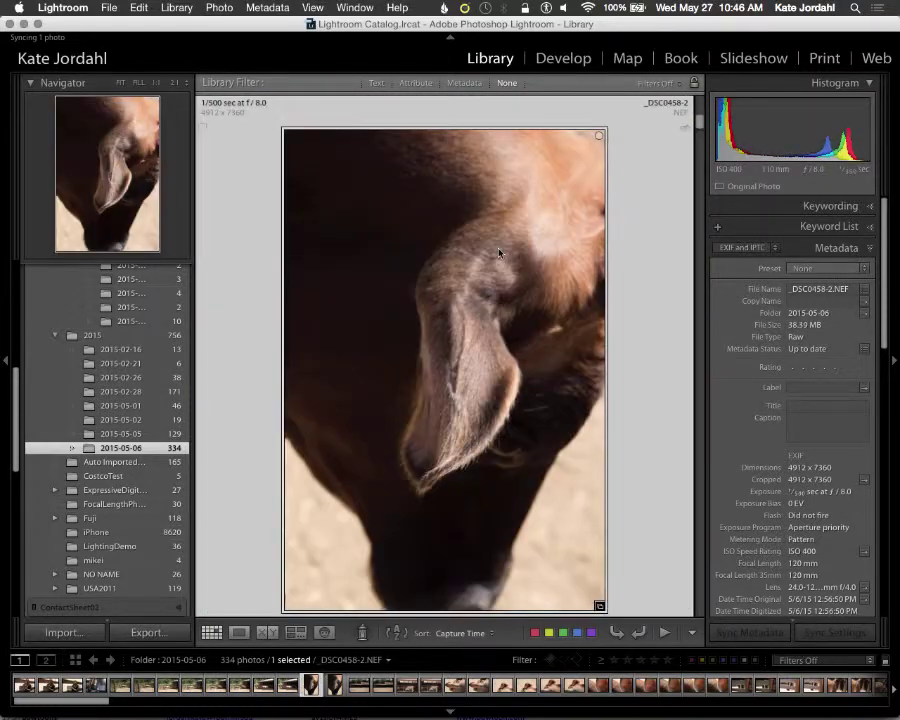
key("Right")
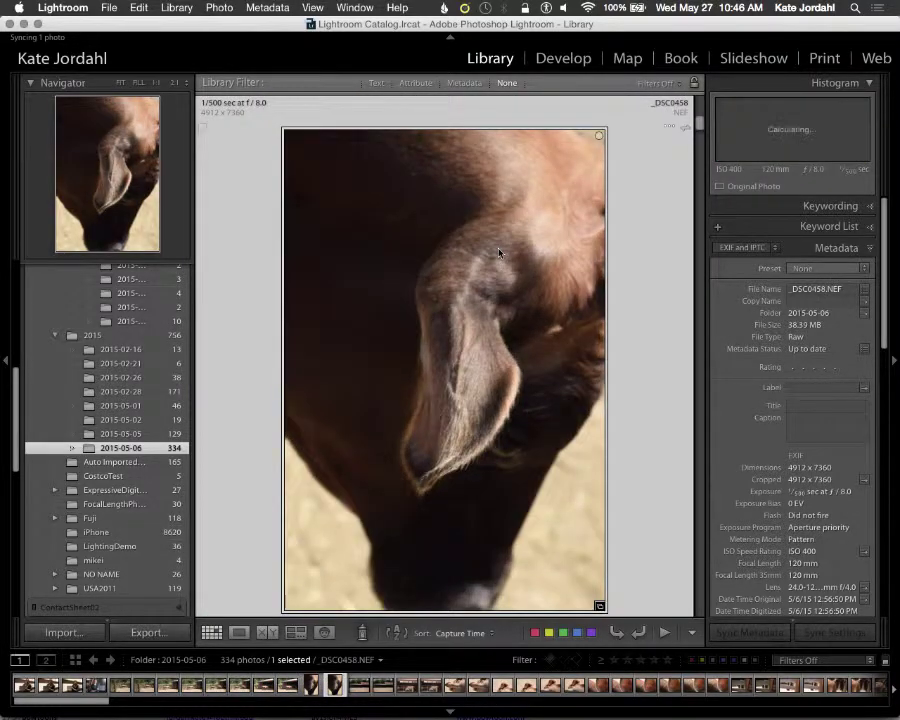
key("Right")
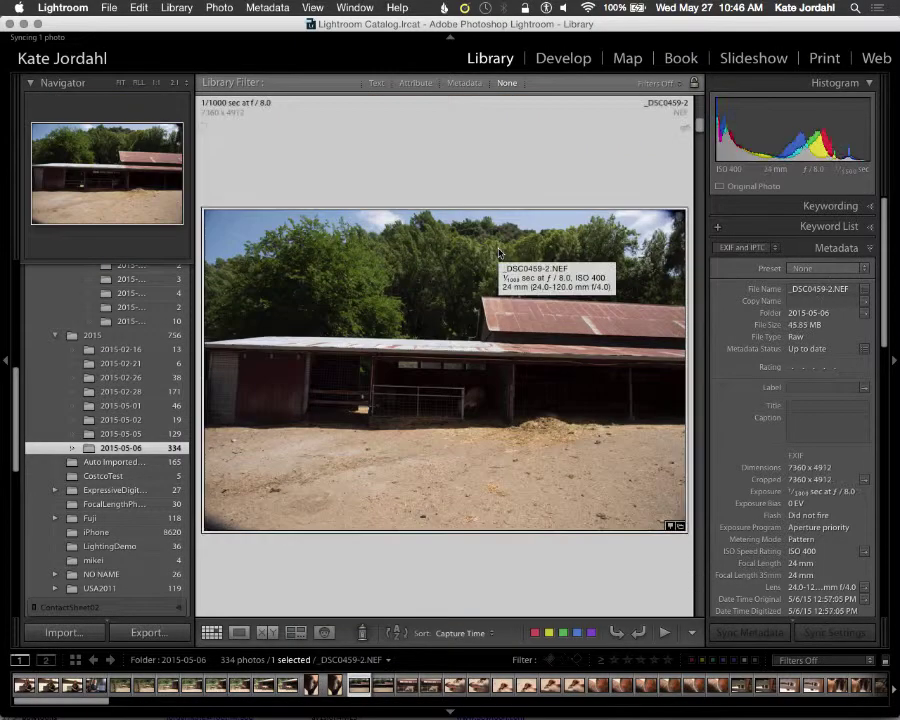
key("Right")
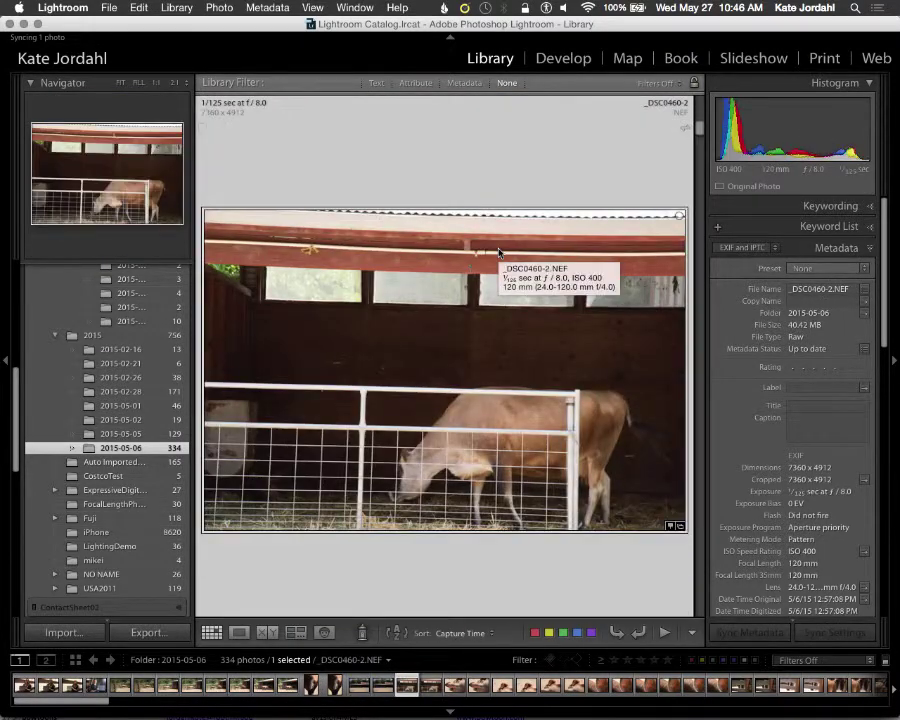
key("Right")
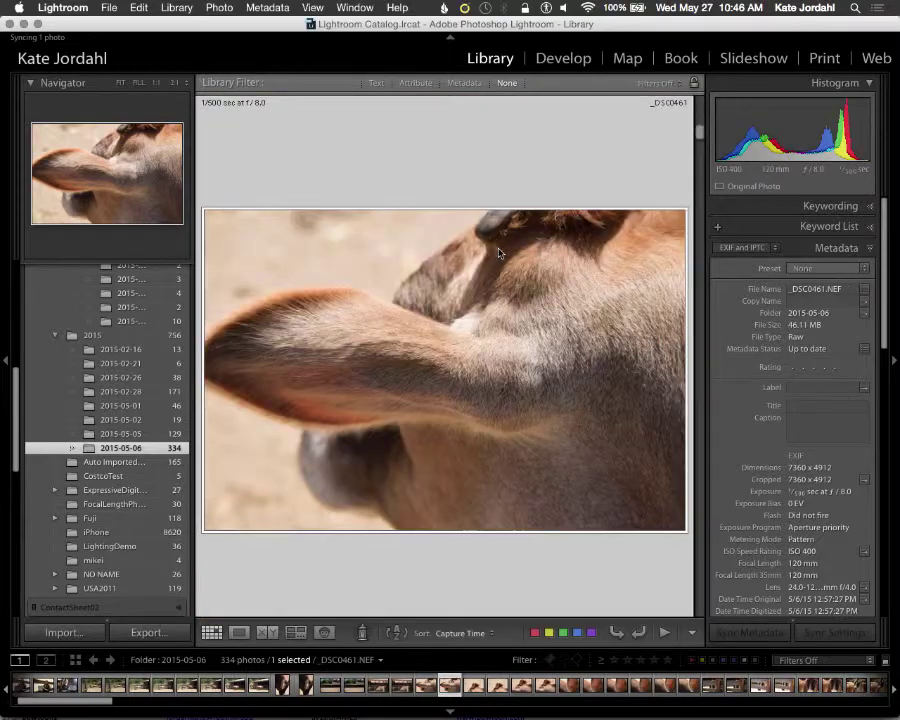
Step: Advance to _DSC0462-2 and hide the side panels so the photo grid uses the full window width
key("Right")
key("g")
key("Tab")
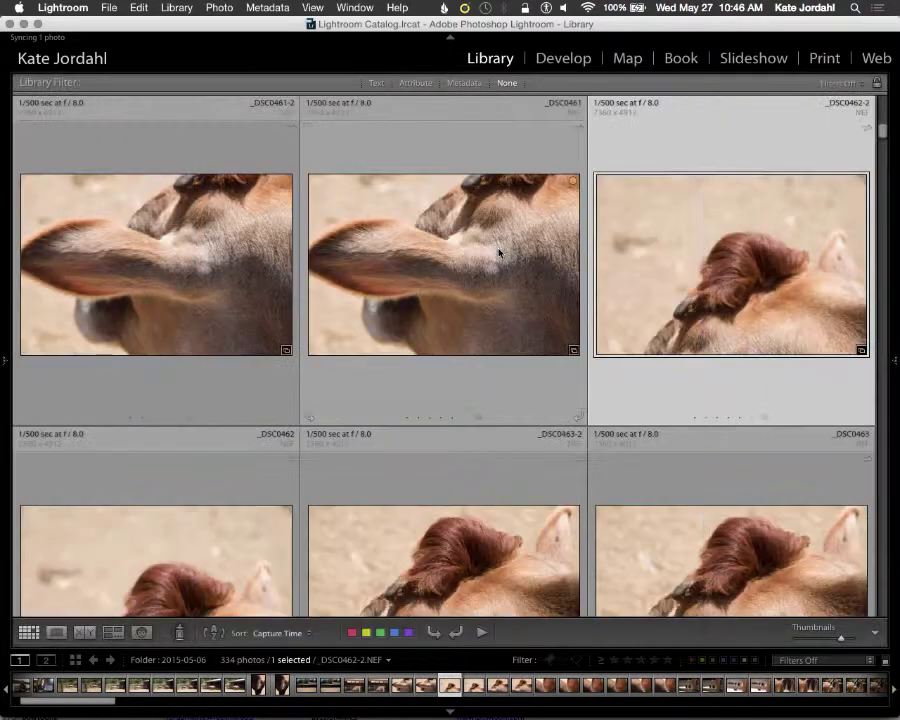
Step: Move down the grid to the close-ups of the cow's ear and rate _DSC0464 3 stars
key("Down")
key("Down")
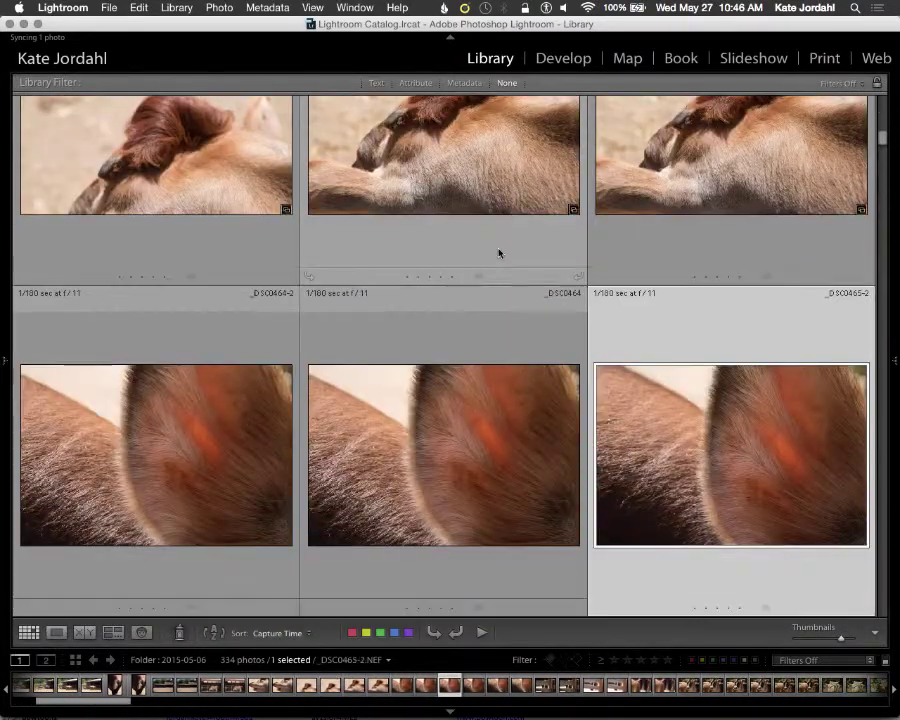
key("Left")
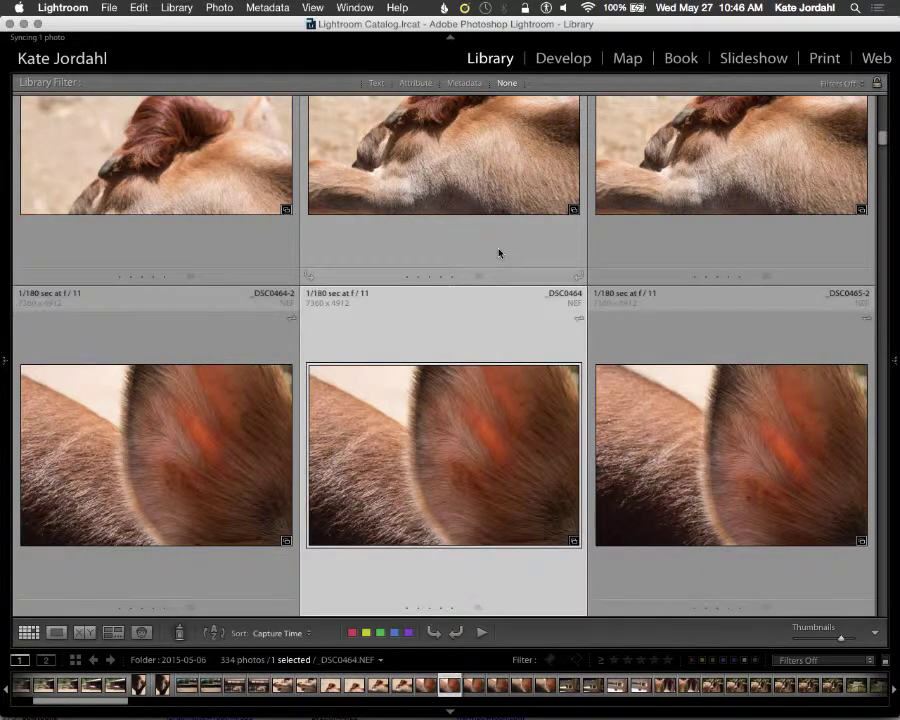
key("3")
Step: Continue through the cow photos and rate _DSC0469 and _DSC0472 3 stars each
key("Right")
key("Down")
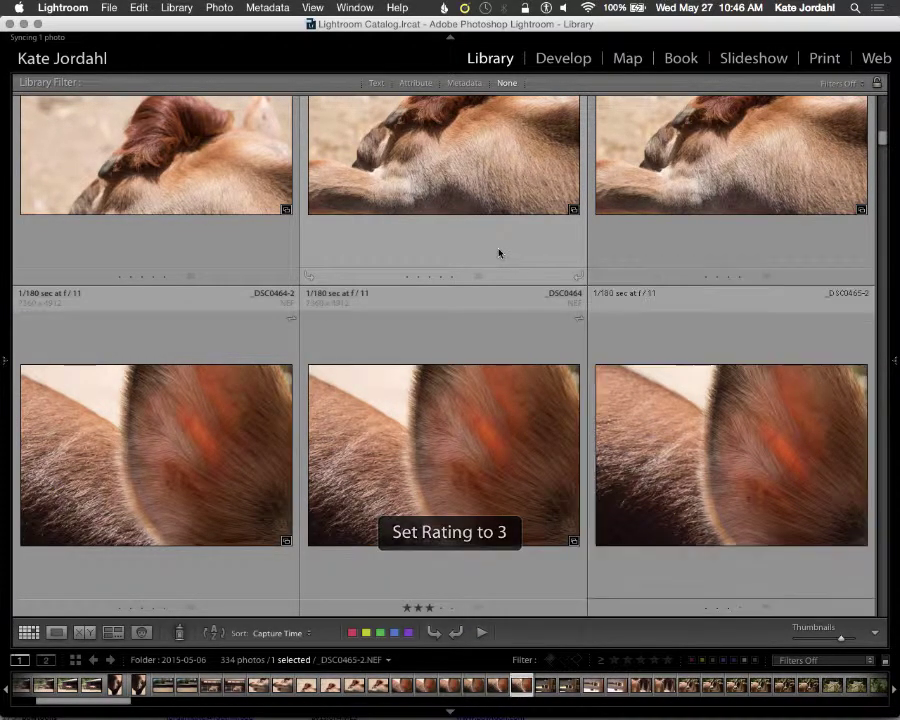
key("Down")
key("Down")
key("Down")
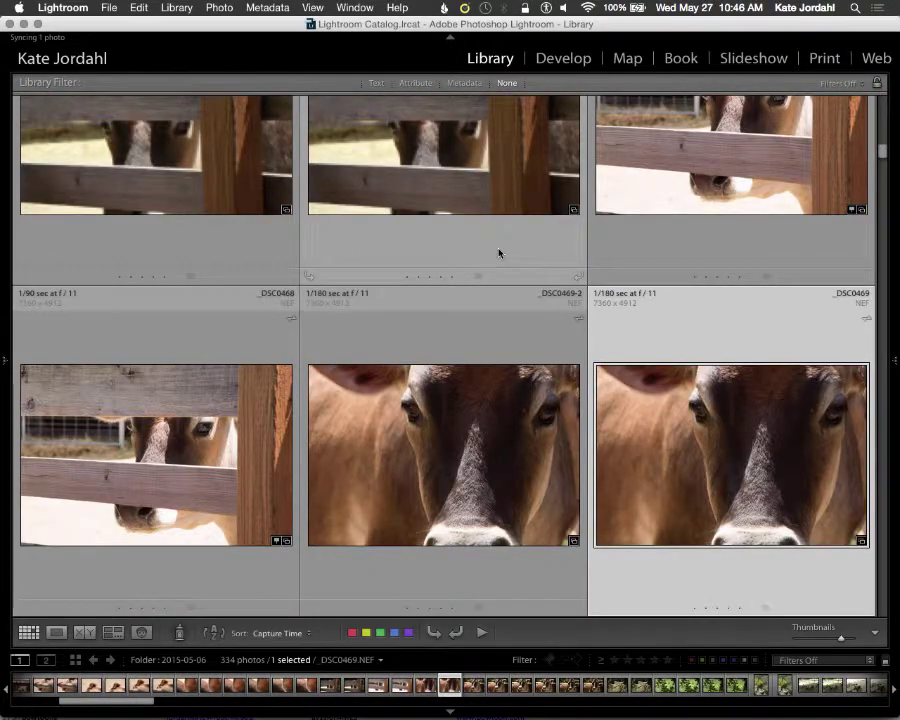
key("3")
key("Down")
key("Down")
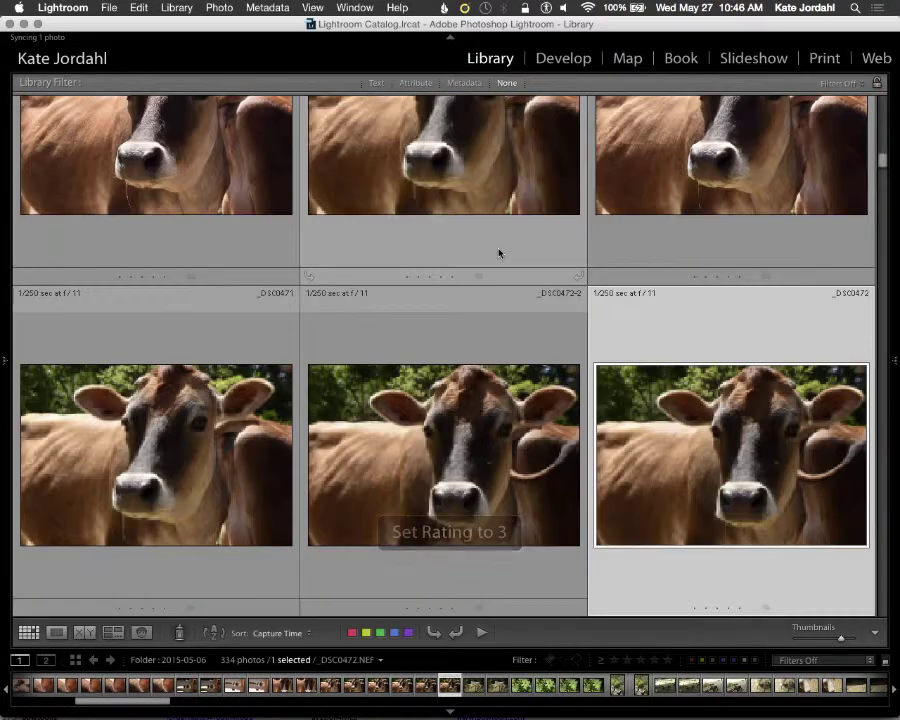
key("3")
Step: Move past the fence, leaf and garden photos and rate the sheep photo _DSC0478-2 3 stars
key("Down")
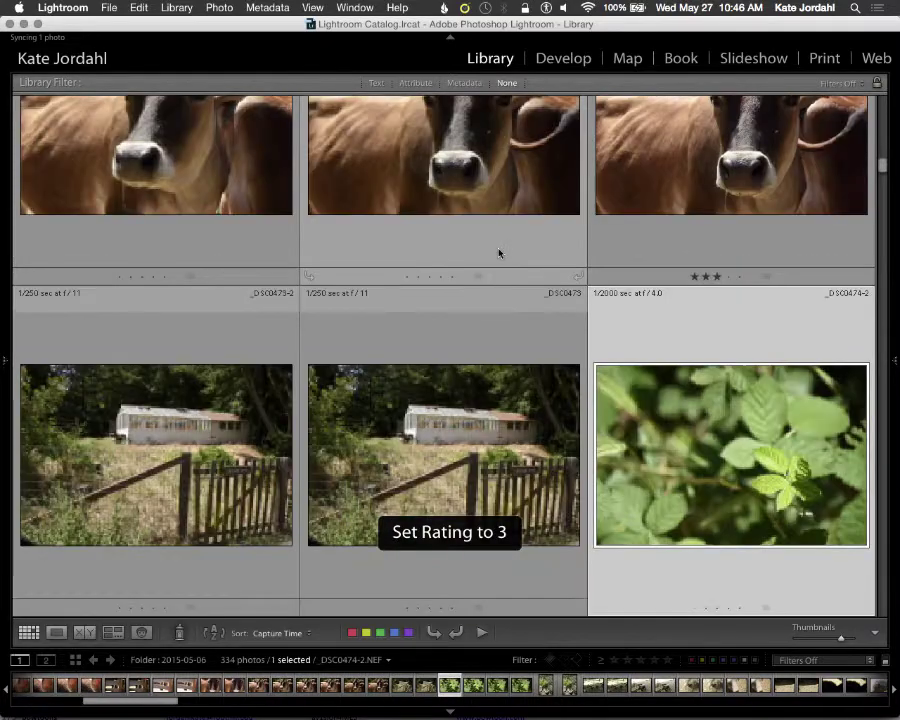
key("Down")
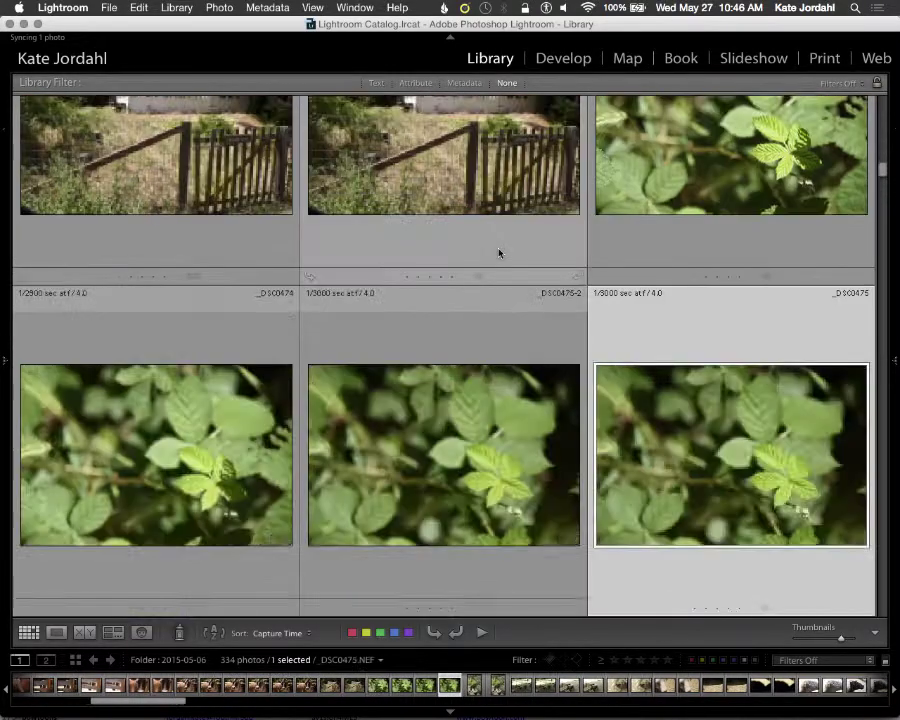
key("Down")
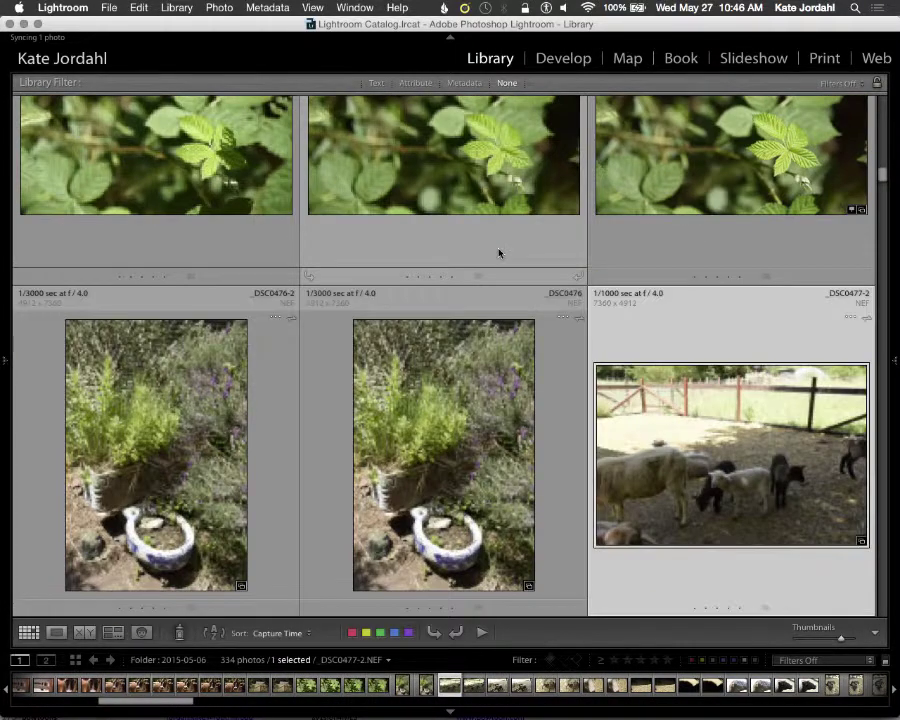
key("Down")
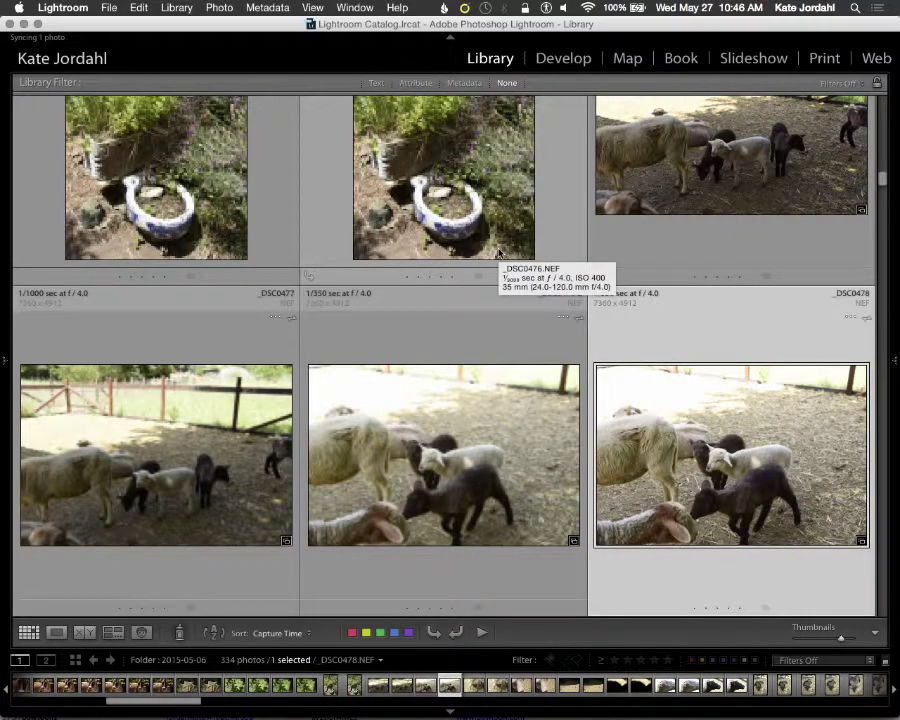
key("Left")
key("3")
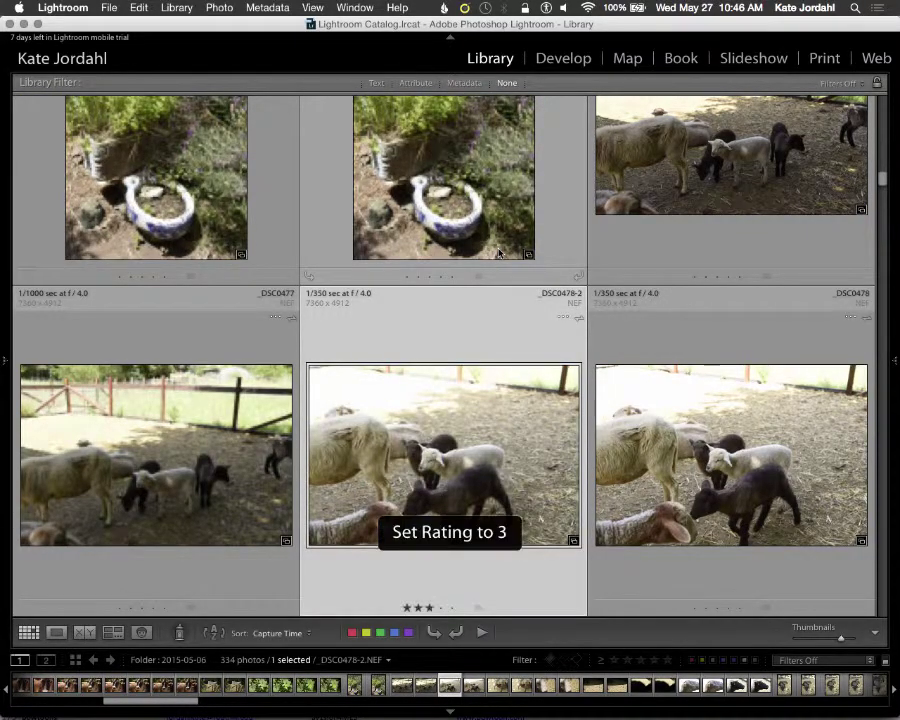
Step: Go on to the photos of the two resting lambs and rate _DSC0489-2 and _DSC0488 3 stars each
key("Down")
key("Down")
key("Down")
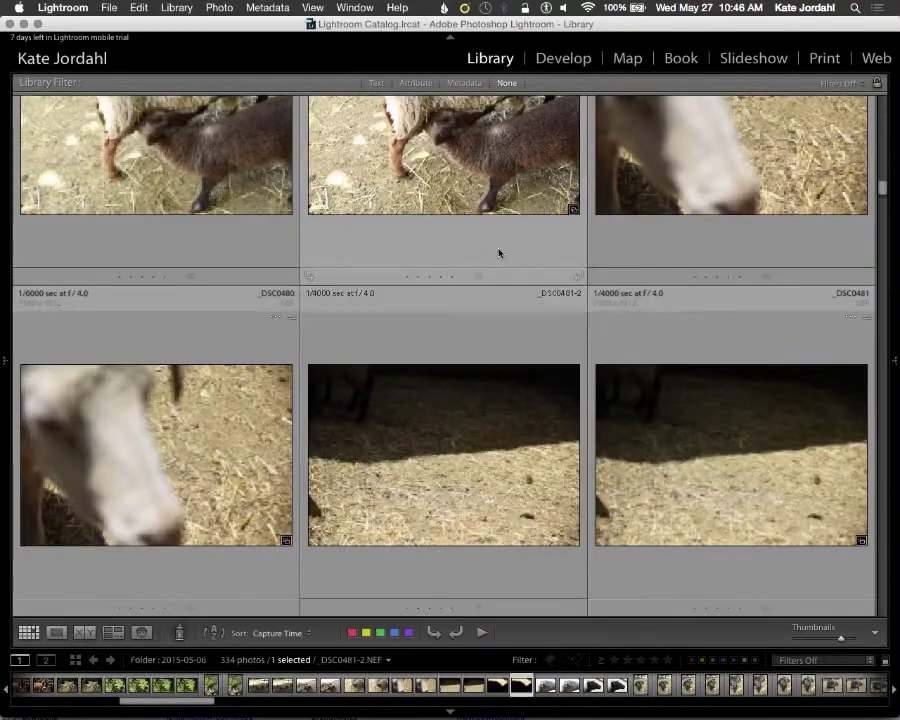
key("Down")
key("Down")
key("Down")
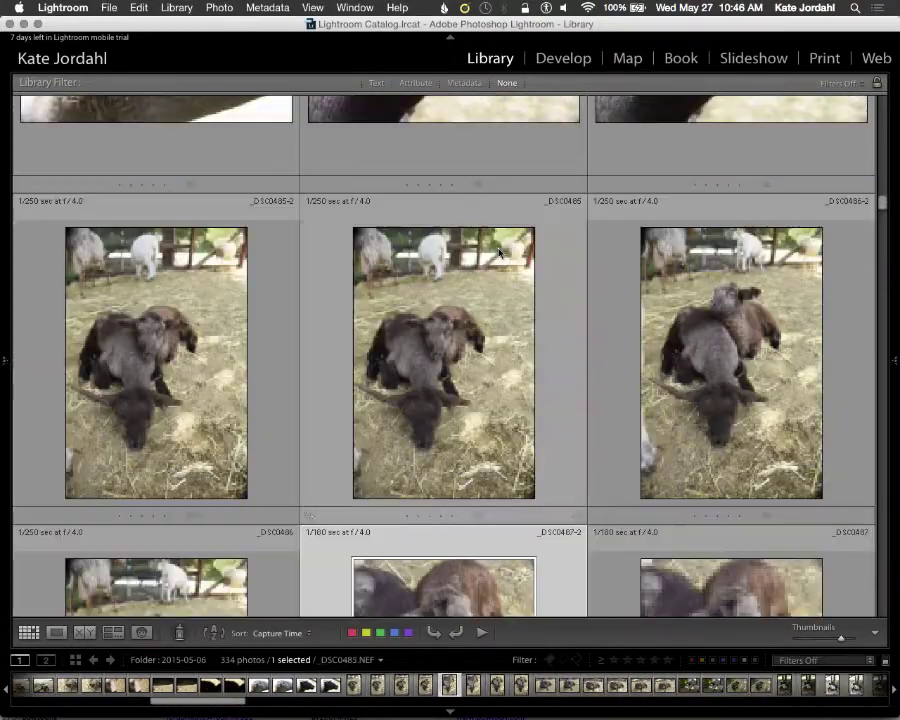
key("Down")
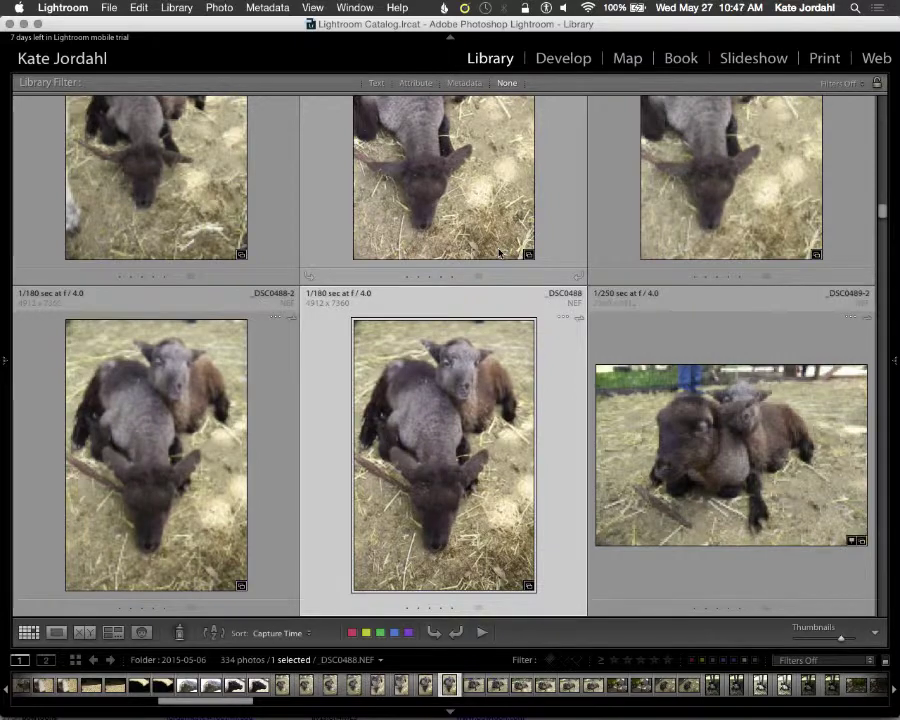
key("Right")
key("3")
key("Left")
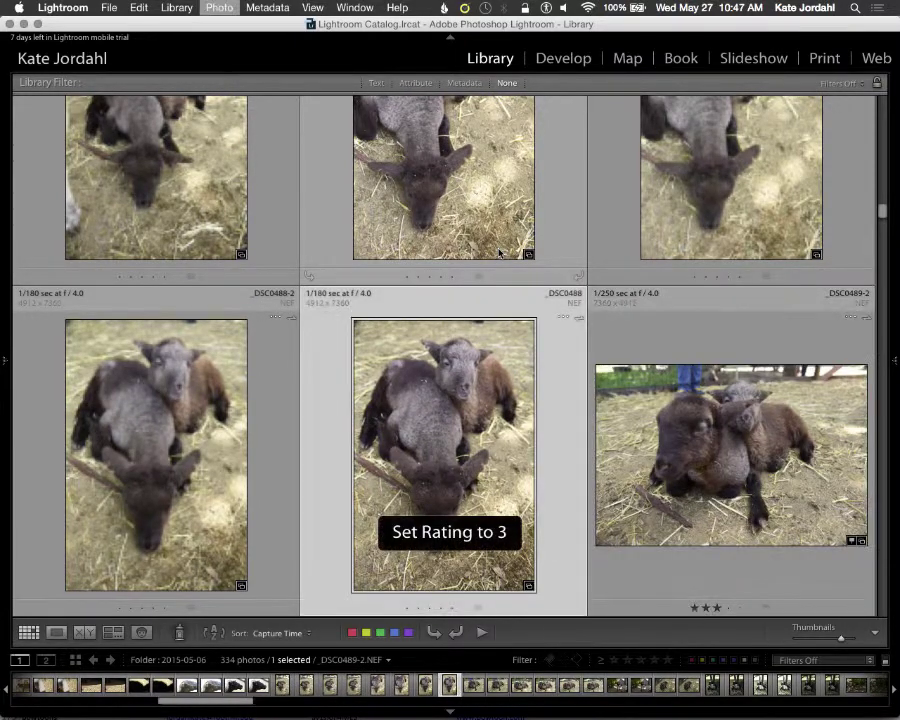
key("3")
Step: Rate the next lamb photos _DSC0490-2, _DSC0490 and _DSC0491 3 stars each
key("Down")
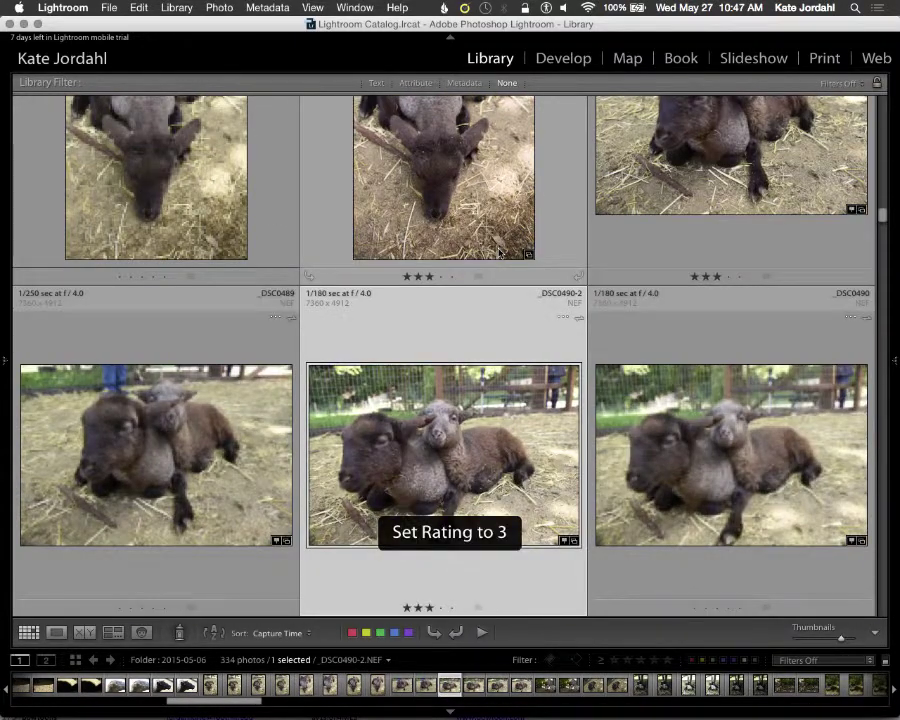
key("Right")
key("3")
key("Down")
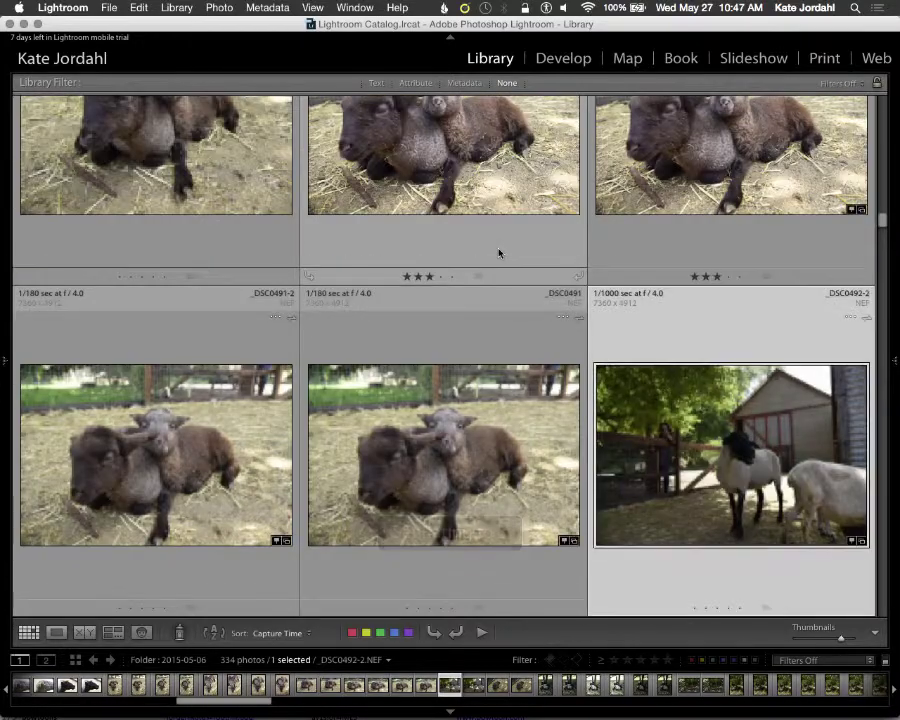
key("Left")
key("3")
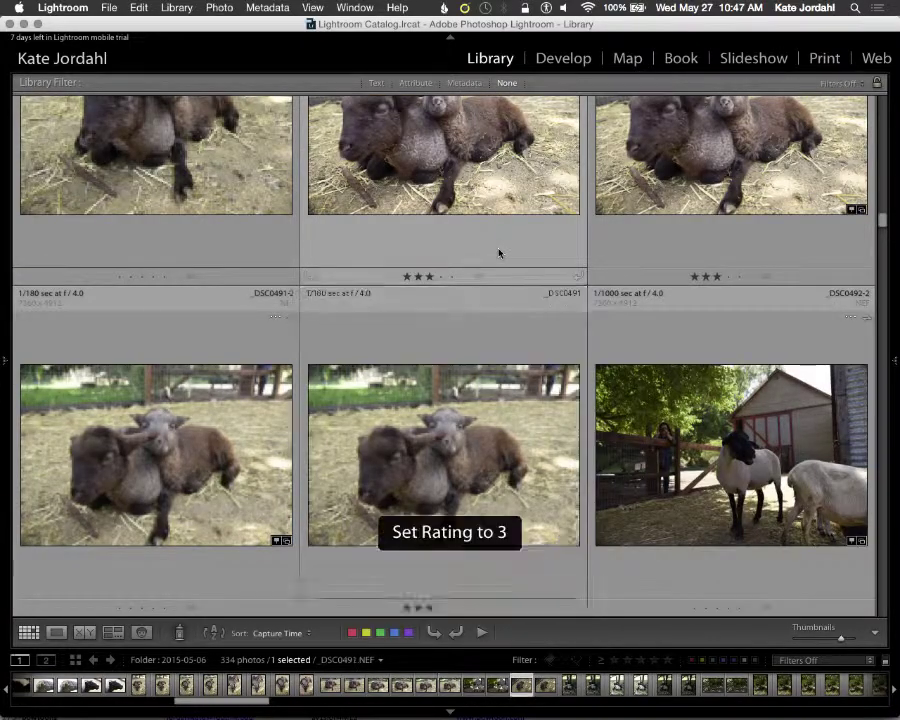
Step: Browse past the sheep, tree and wheelbarrow photos and rate the rose arch photo _DSC0506 3 stars
key("Down")
key("Down")
key("Down")
key("Down")
key("Down")
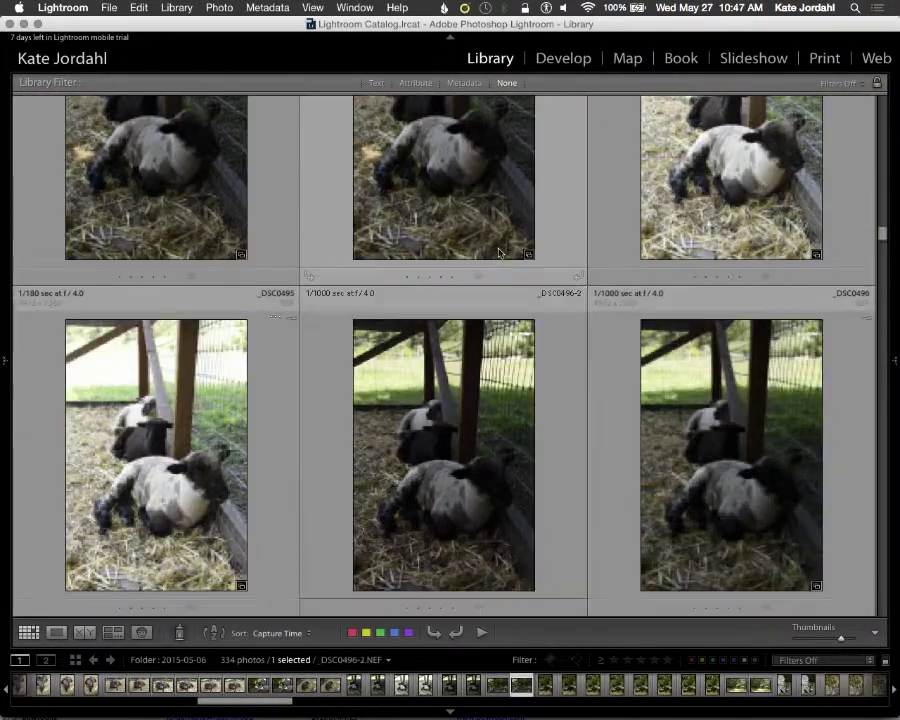
key("Down")
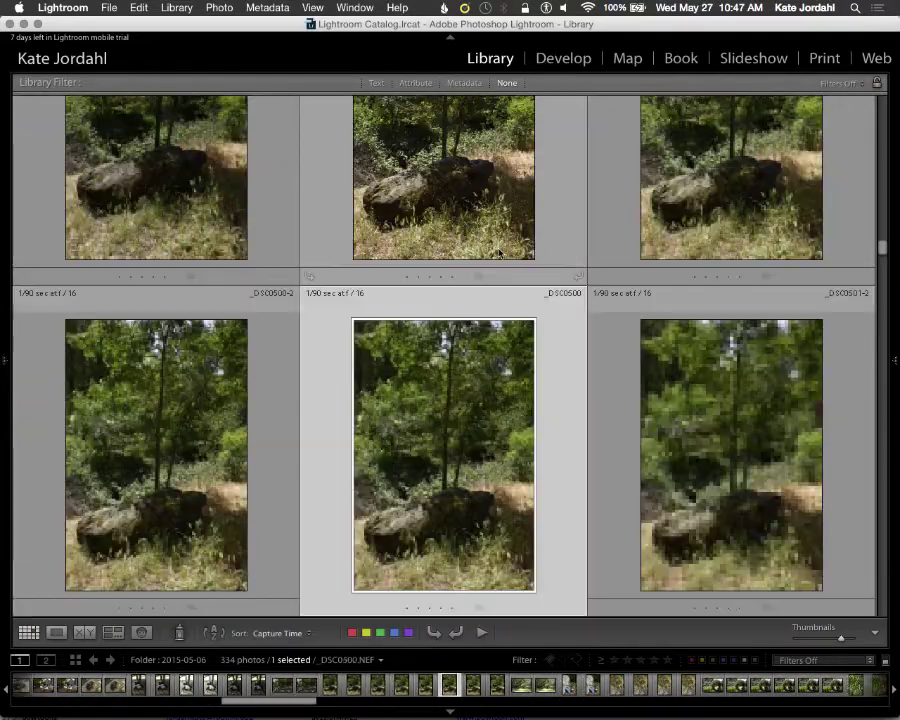
key("Down")
key("Down")
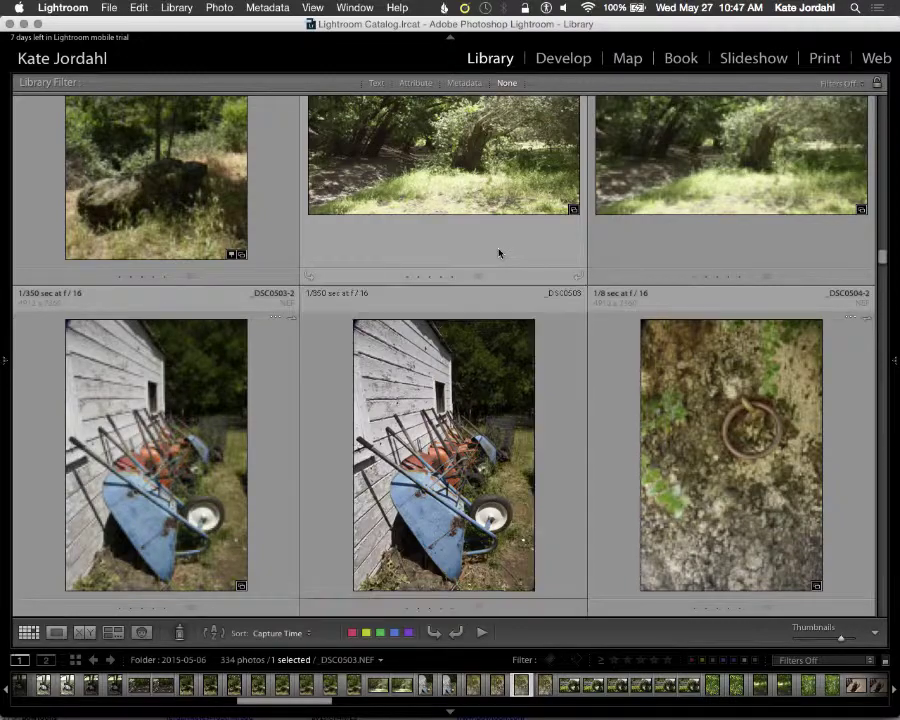
key("Down")
key("Down")
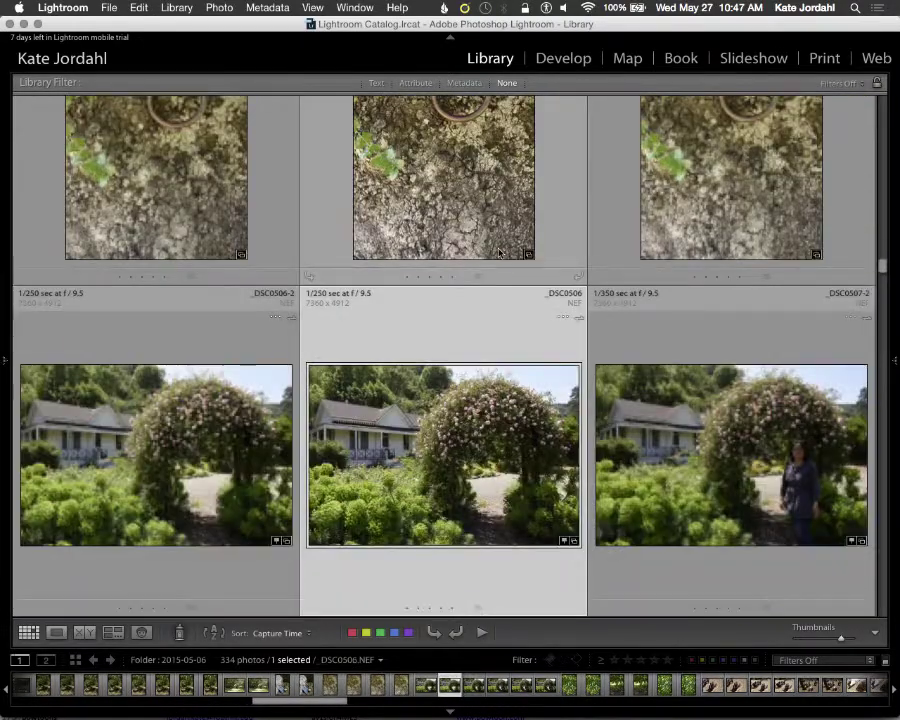
key("3")
Step: Browse through the garden and chicken photos and rate the second photo of two hens on straw beside the dark post 3 stars
key("Down")
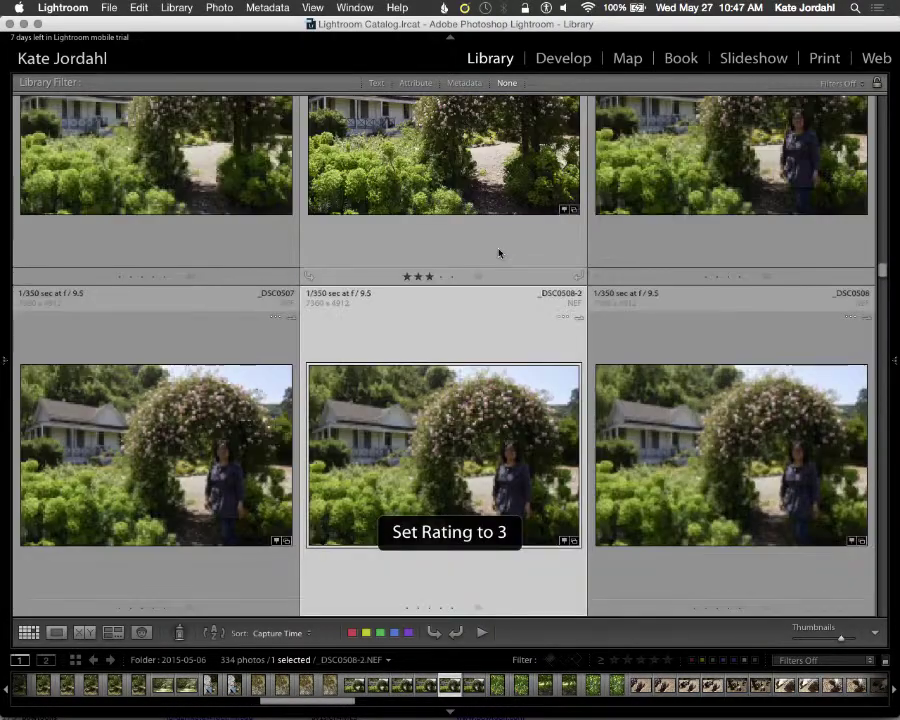
key("Down")
key("Down")
key("Down")
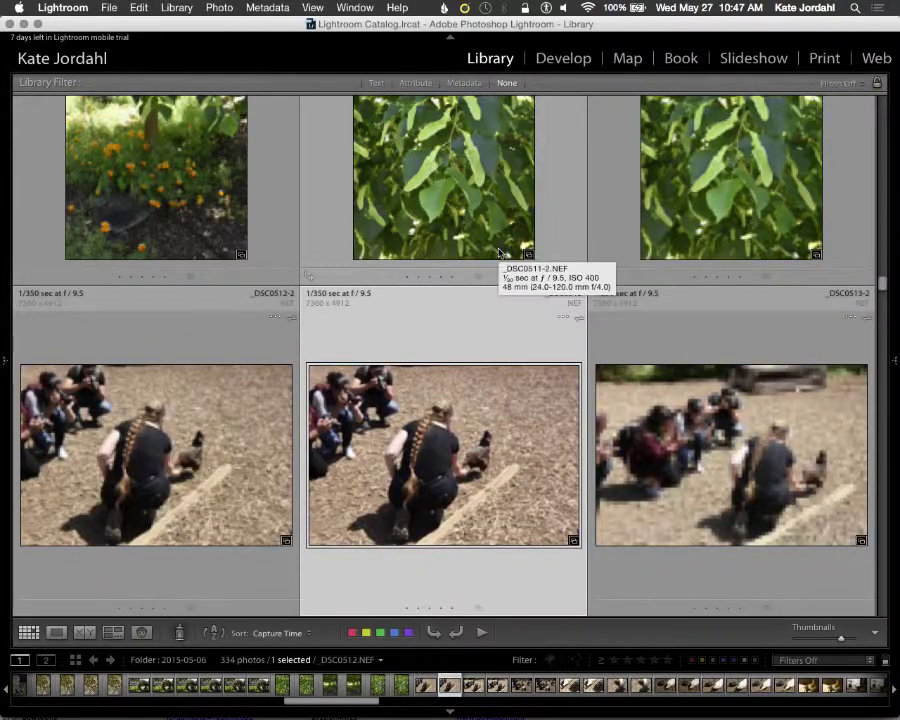
key("Down")
key("Down")
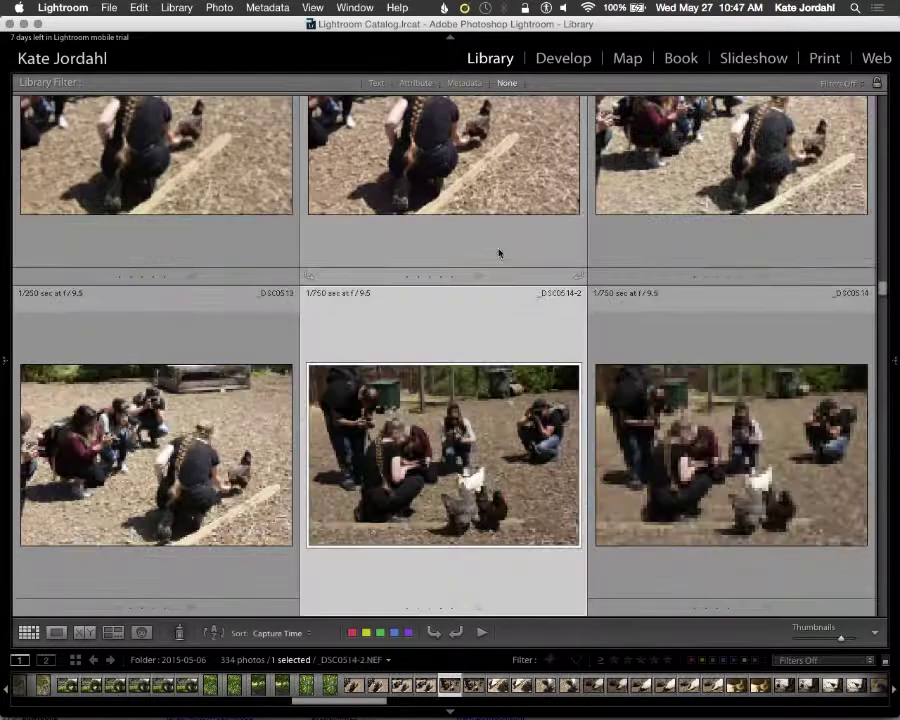
key("Up")
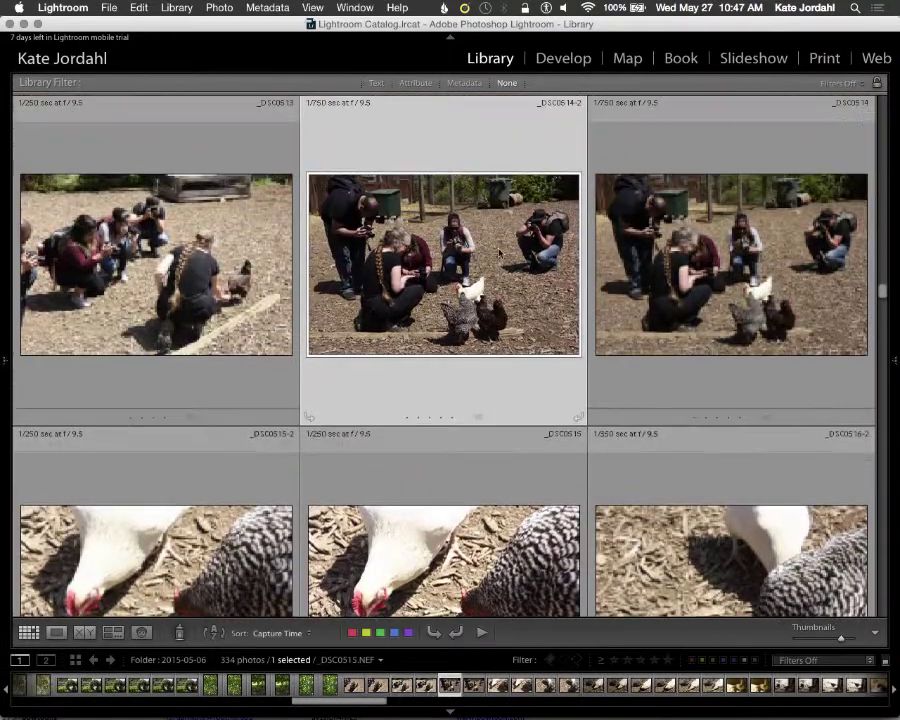
key("Down")
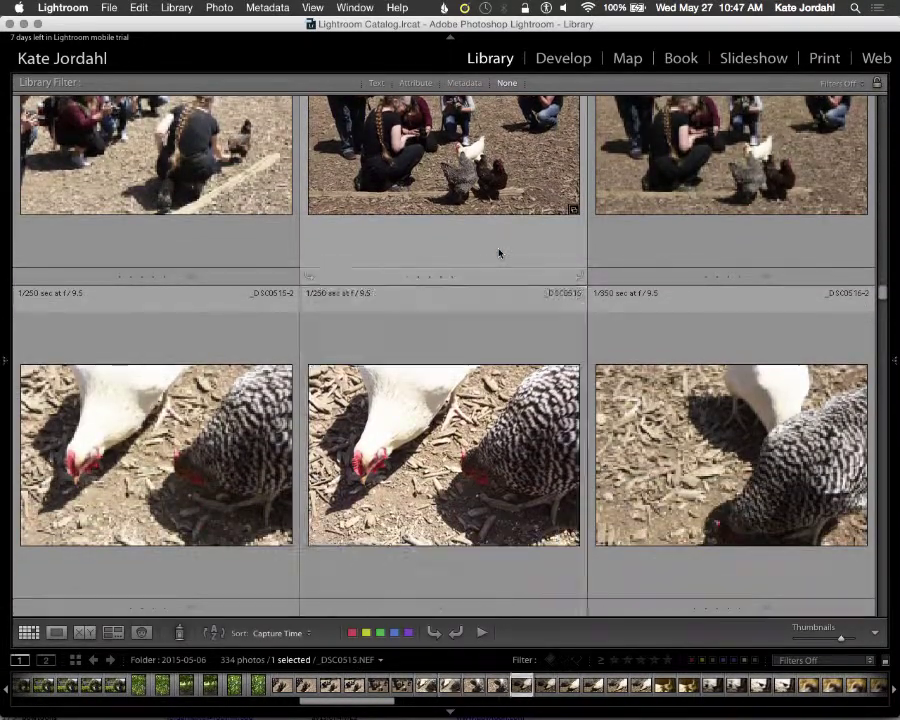
key("Down")
key("Down")
key("Down")
key("Down")
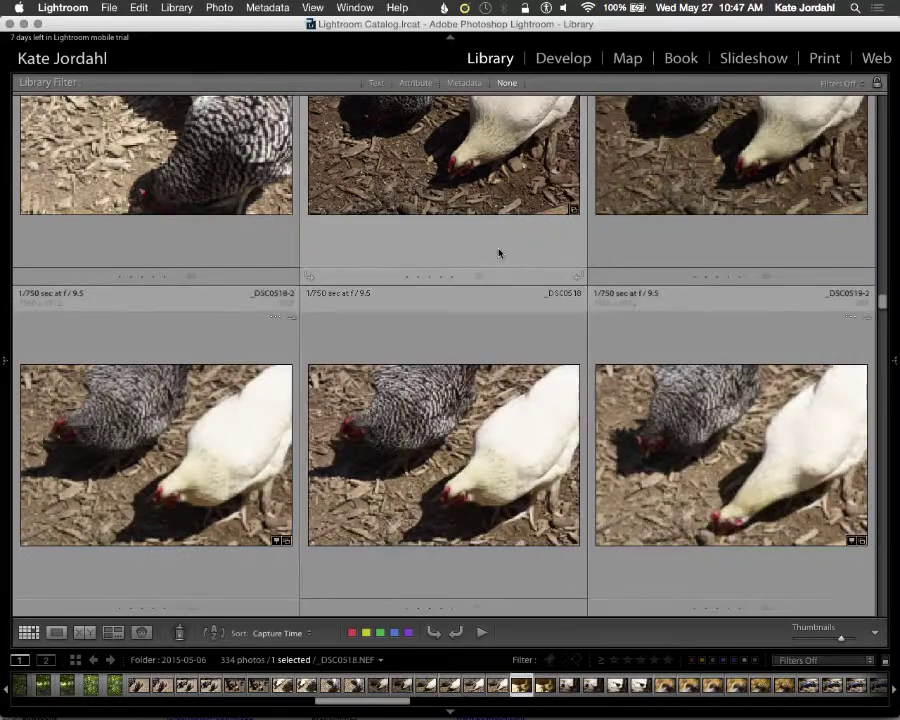
key("Down")
key("Up")
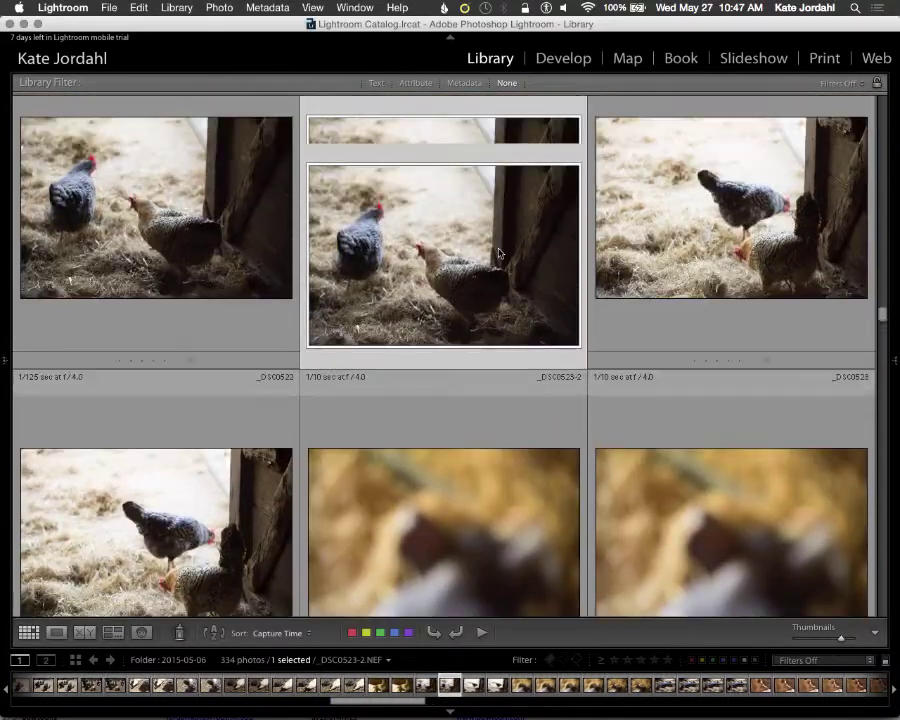
key("3")
Step: Move on to the pig photos and rate the pig profile close-up _DSC0528-2 3 stars
key("Down")
key("Down")
key("Down")
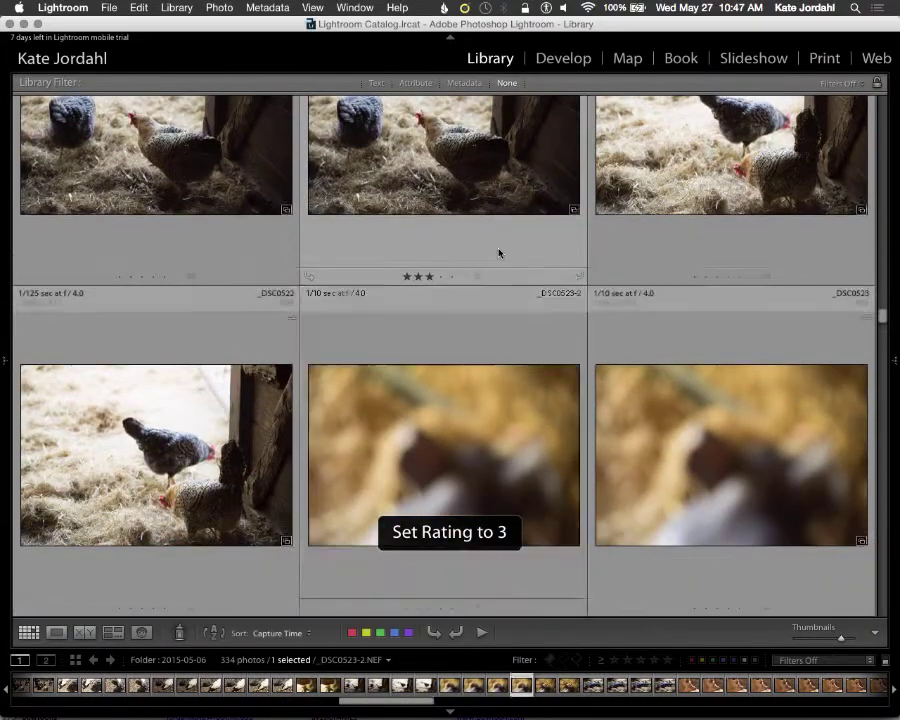
key("Down")
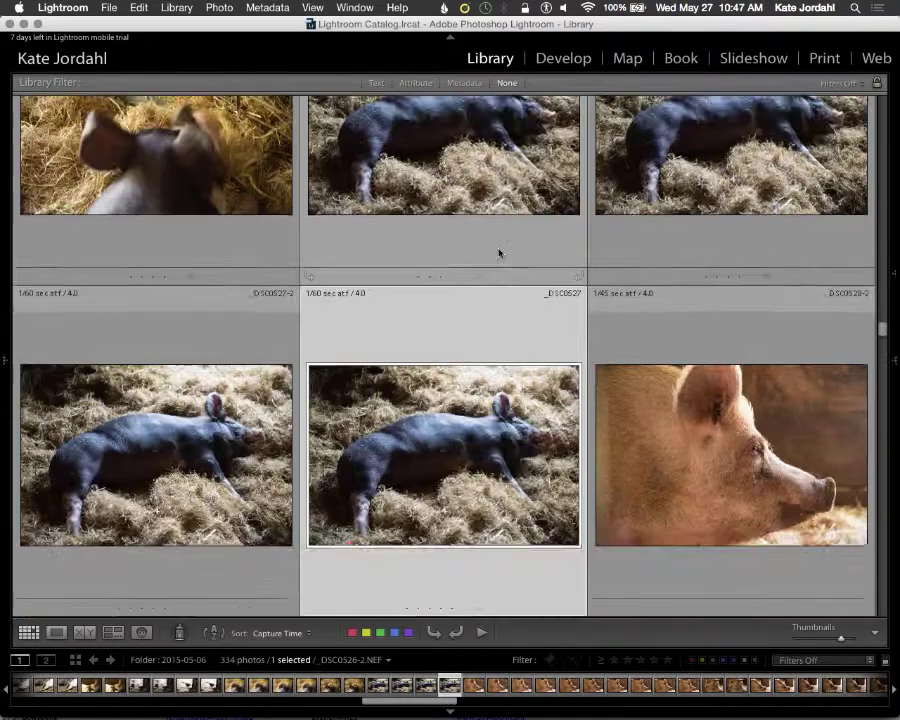
key("Right")
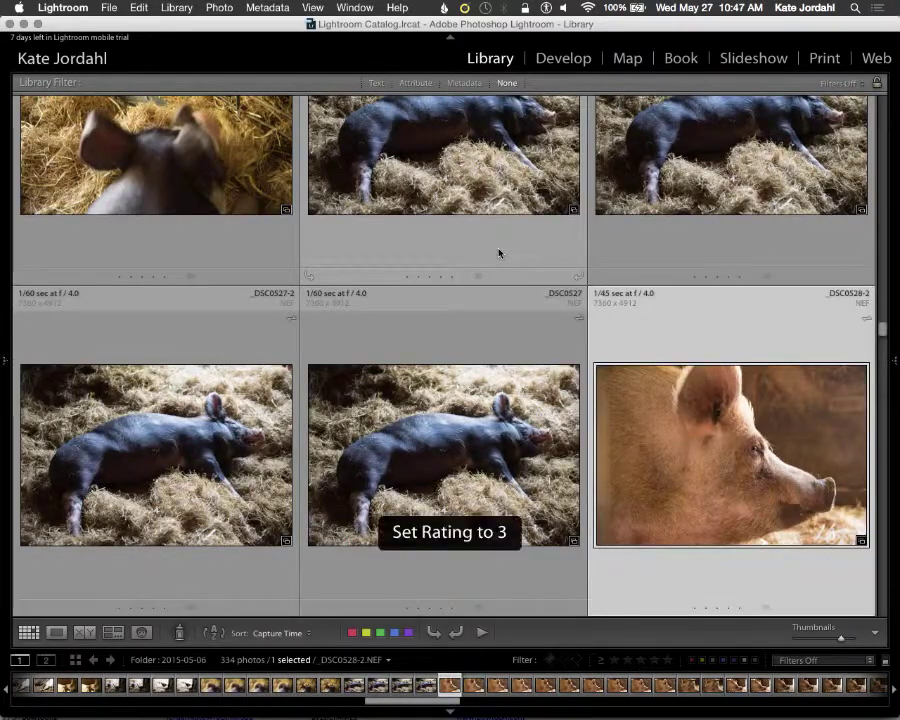
key("3")
Step: Browse past the pig photos to the young goat photos and rate the goat by the wooden fence, _DSC0547, 3 stars
key("Down")
key("Down")
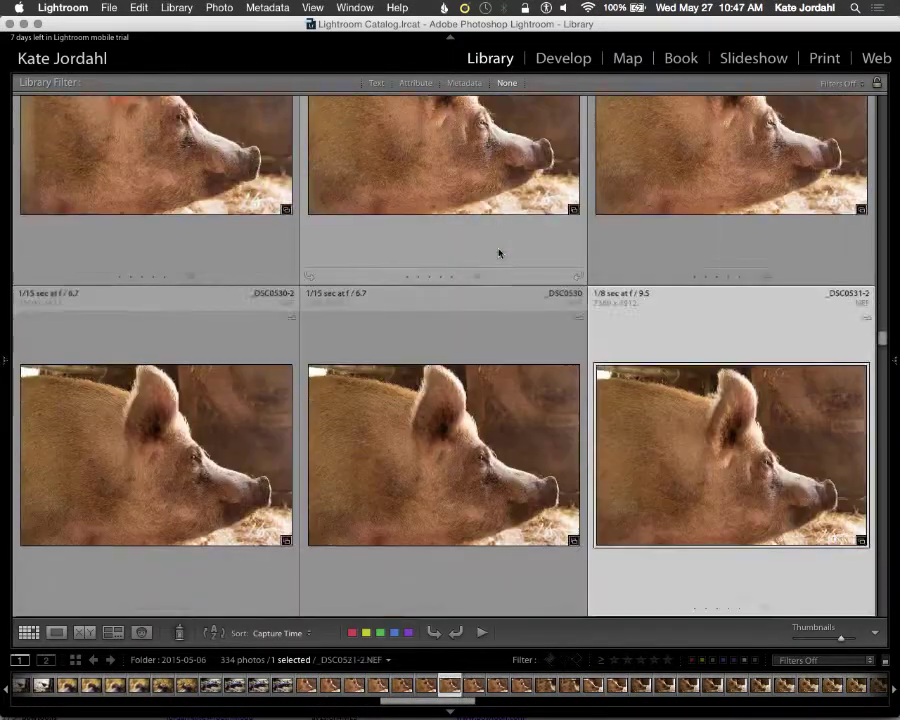
key("Down")
key("Down")
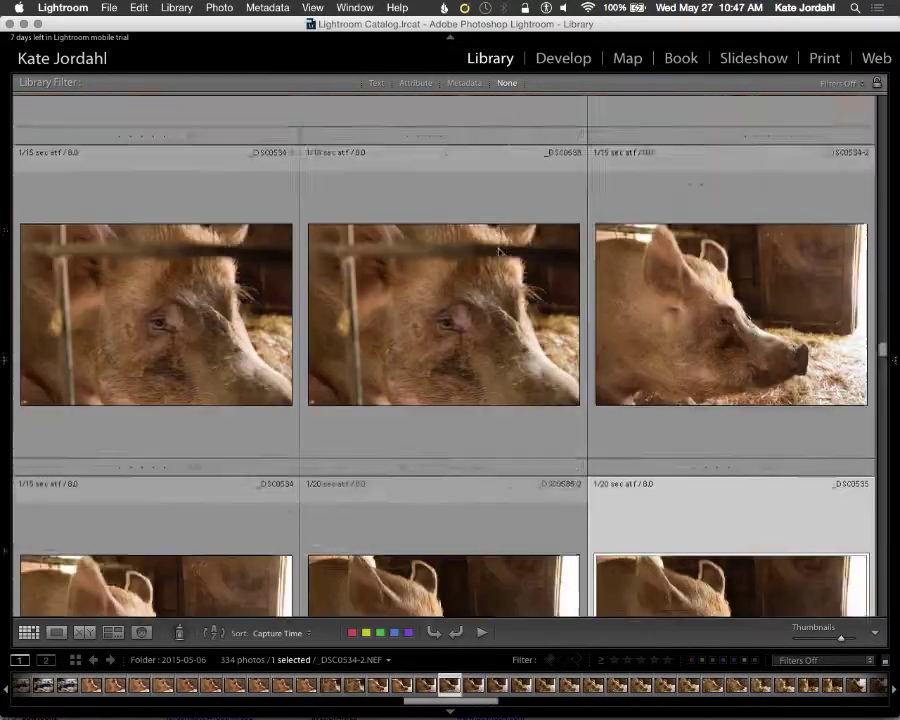
key("Down")
key("Down")
key("Down")
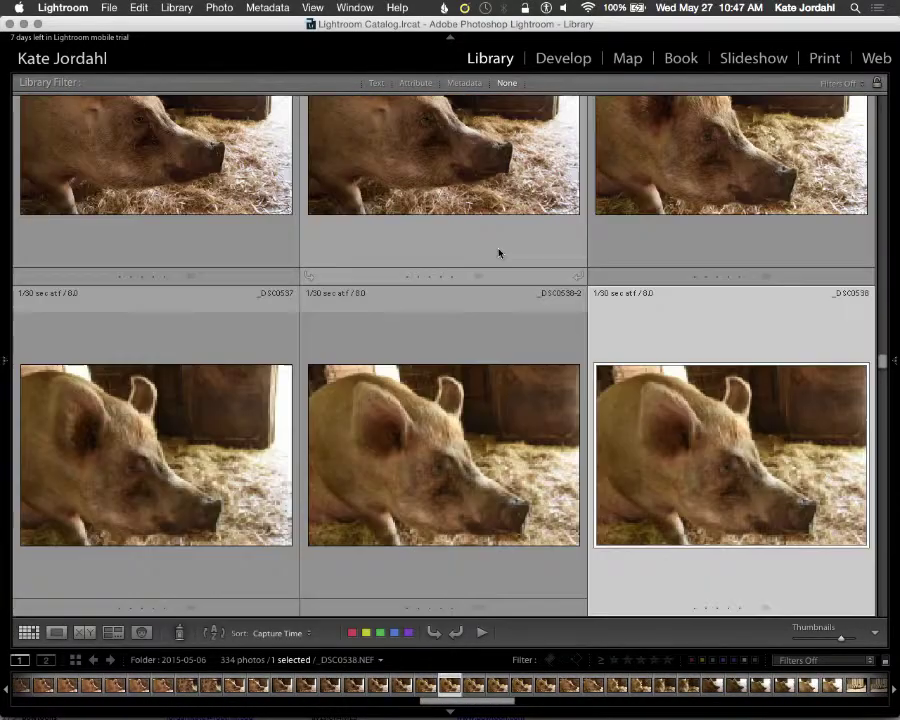
key("Down")
key("Down")
key("Down")
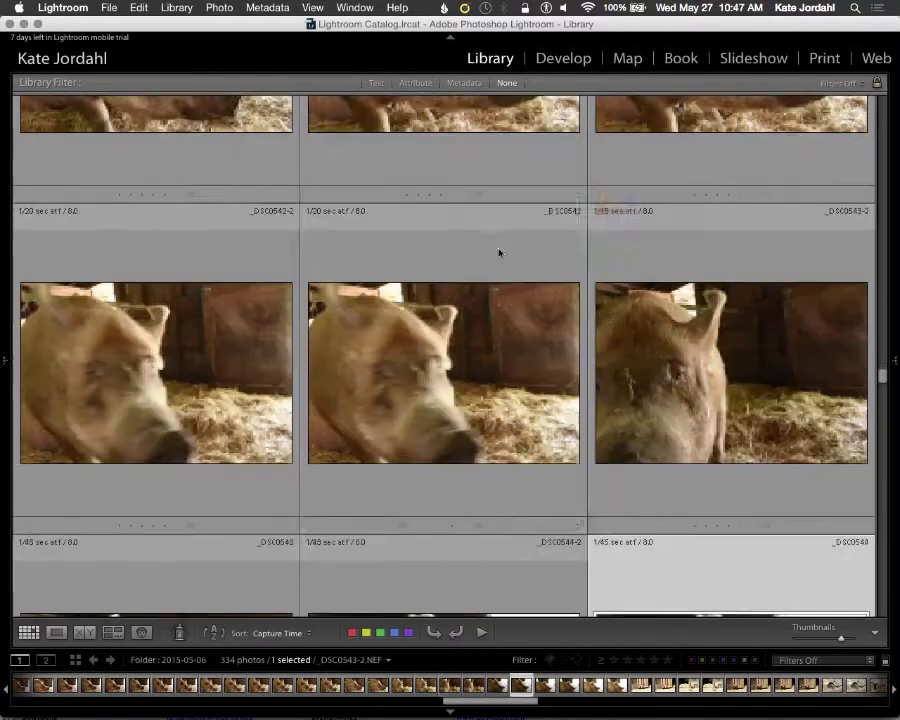
key("Down")
key("Down")
key("Down")
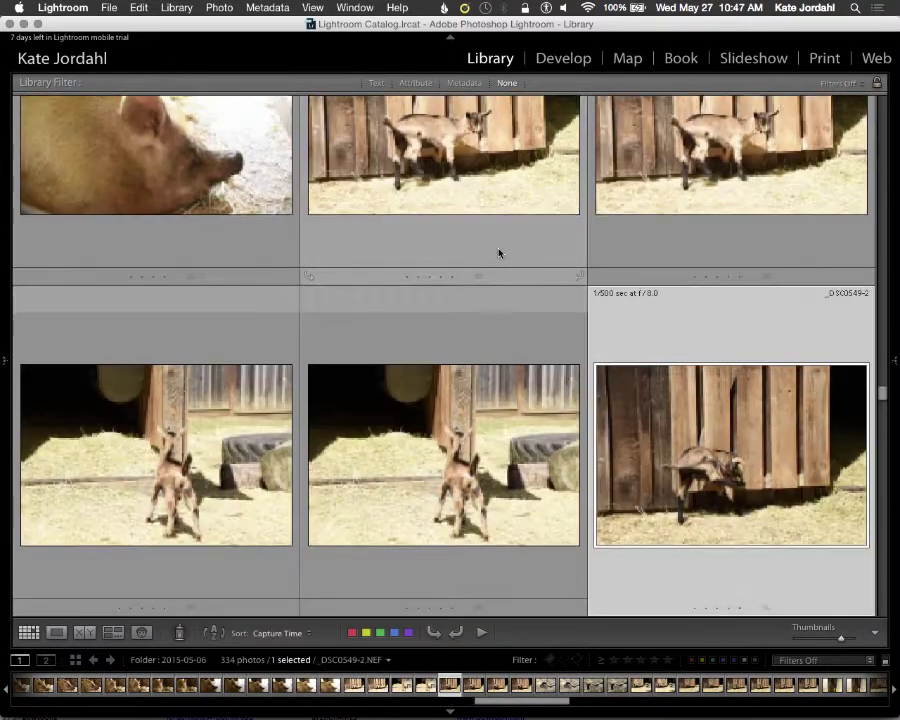
key("Up")
key("3")
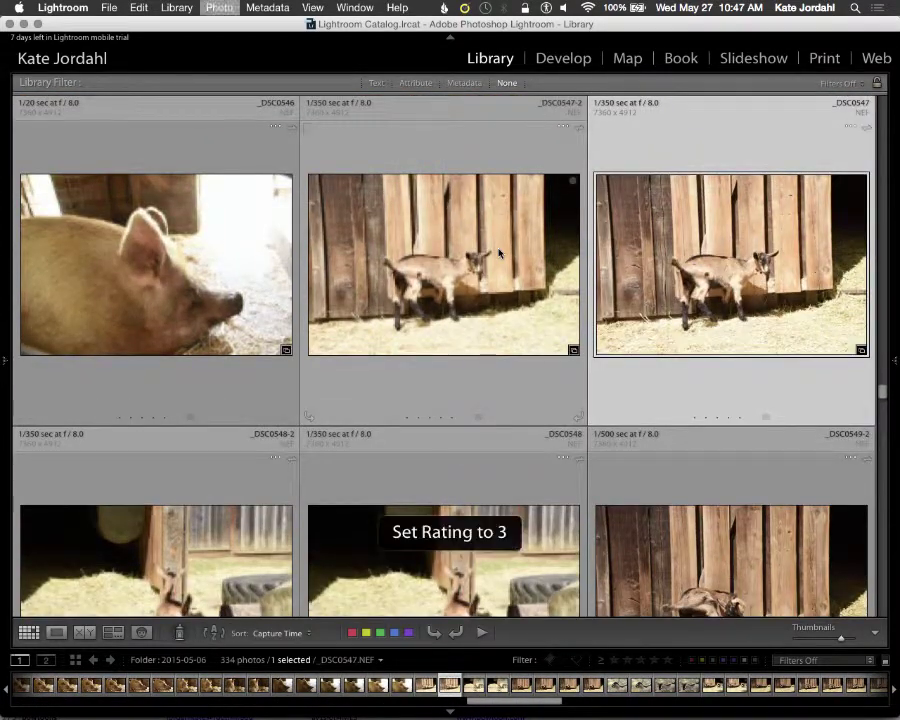
Step: Browse further through the goat photos, then filter the folder by attribute to show only photos rated 2 stars and higher
key("Down")
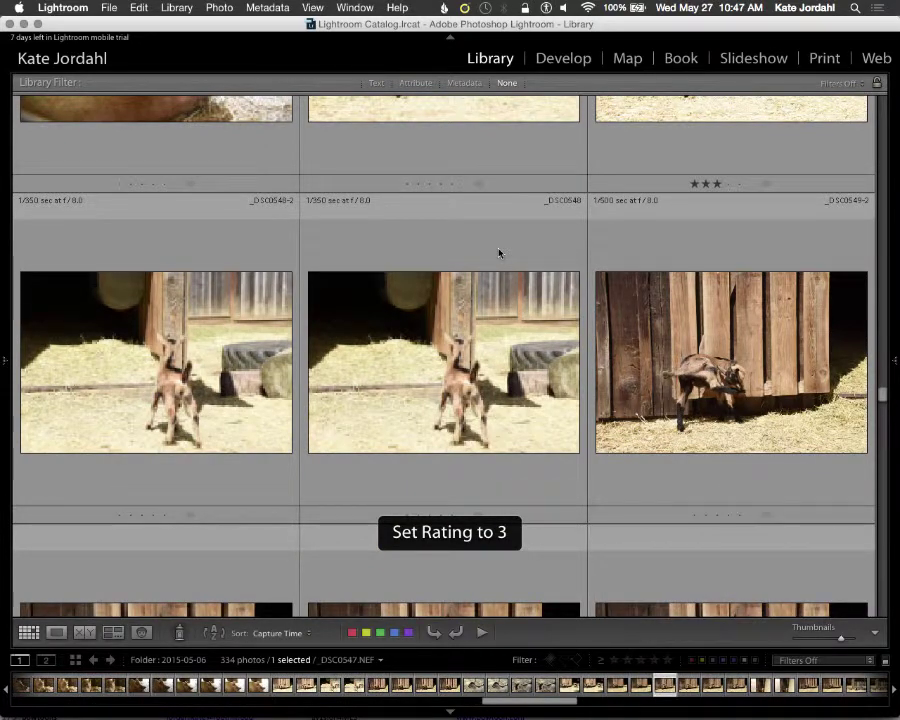
key("Down")
key("Down")
key("Down")
key("Down")
left_click(405, 85)
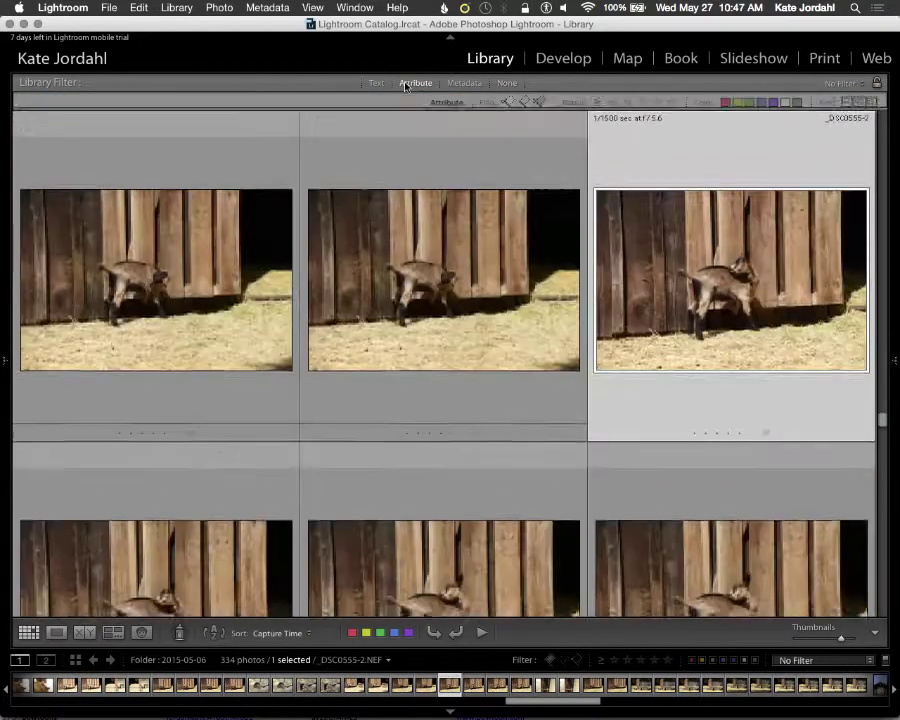
left_click(627, 103)
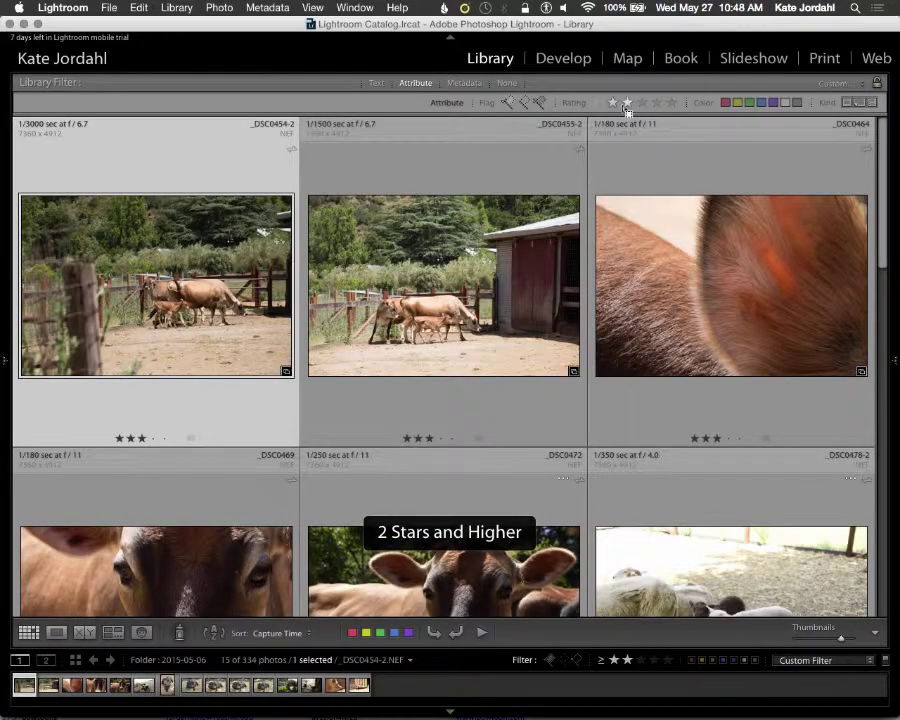
Step: Select all the filtered photos and create a collection named "Hidden Villa 2 star +" that includes them
key("super+a")
left_click(176, 9)
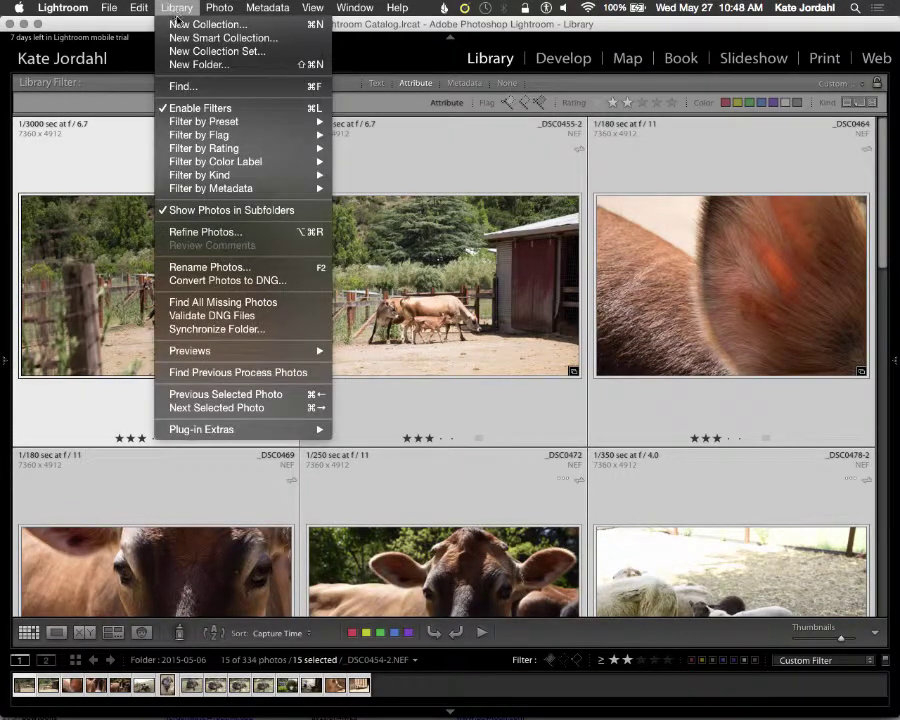
left_click(183, 27)
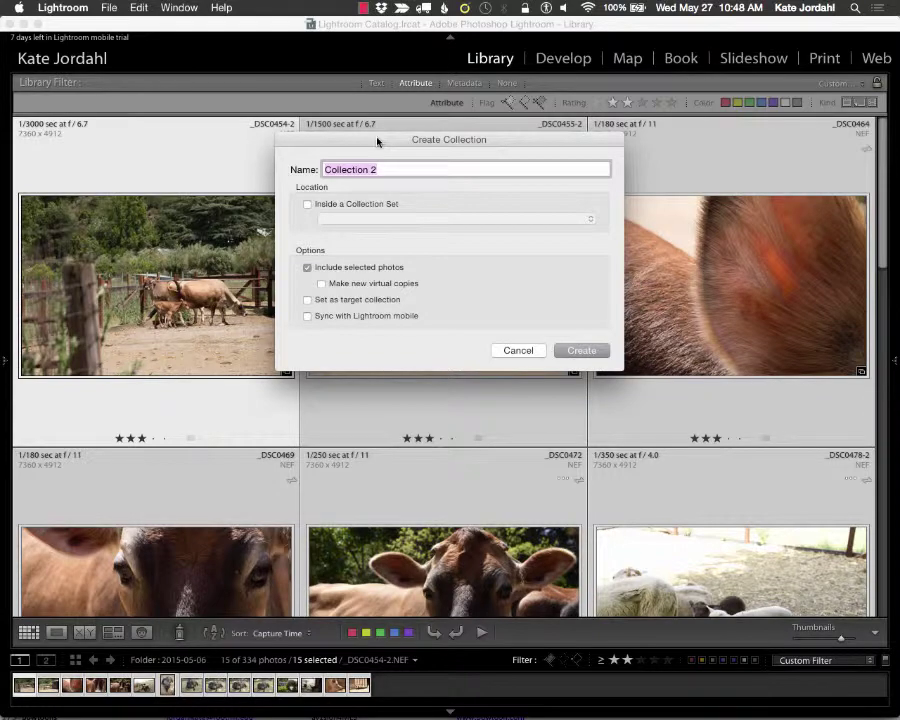
type("Hidden Villa 2 star +")
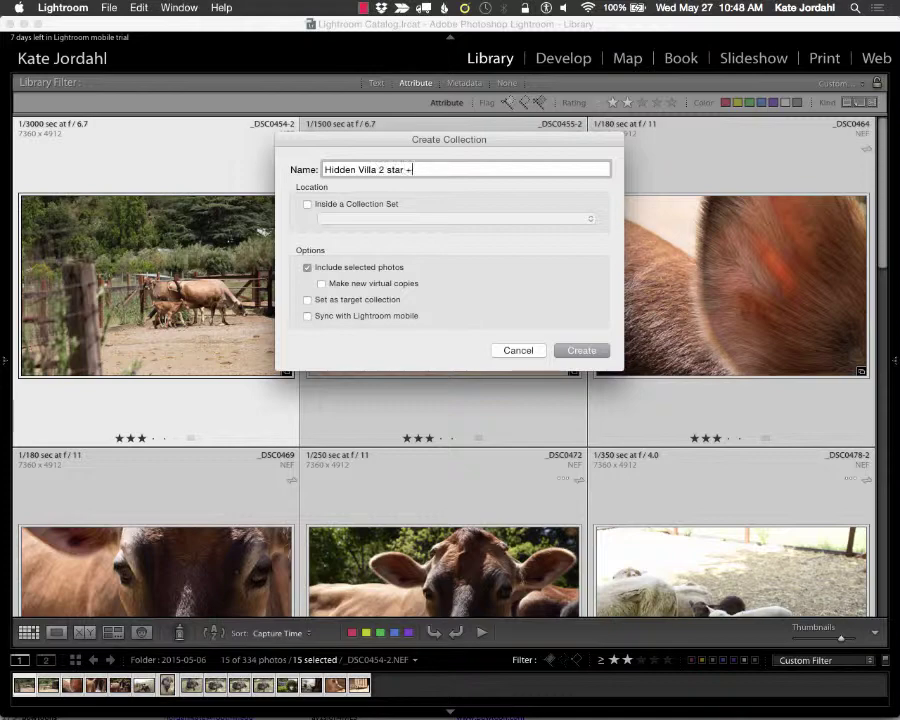
key("Return")
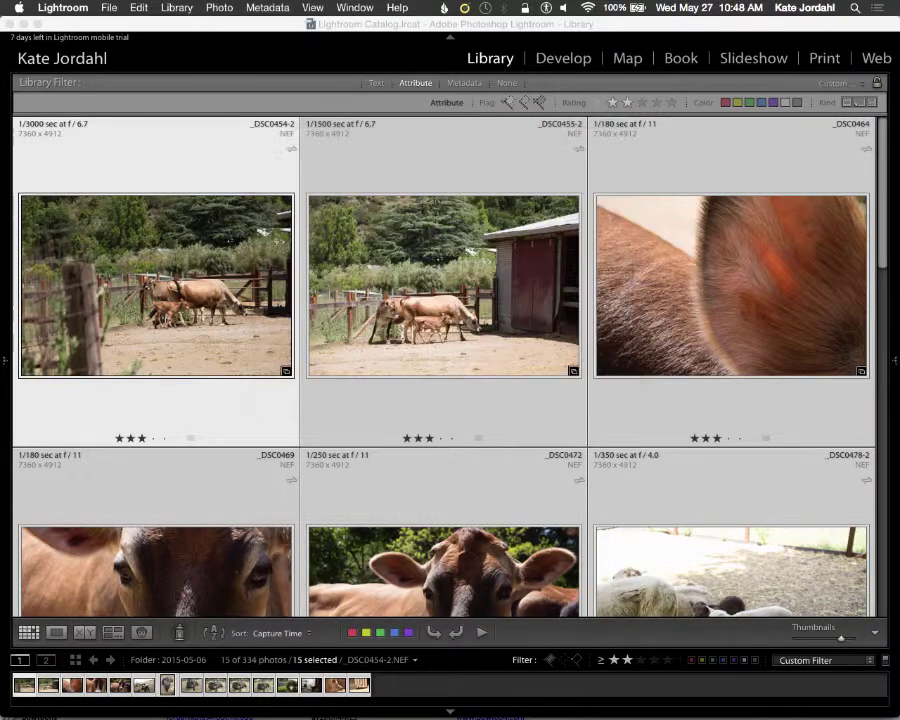
Step: Enlarge the collection's first cow photo, _DSC0454-2, show the adjustment side panels and open the photo in Develop
scroll(355, 405, "down", 5)
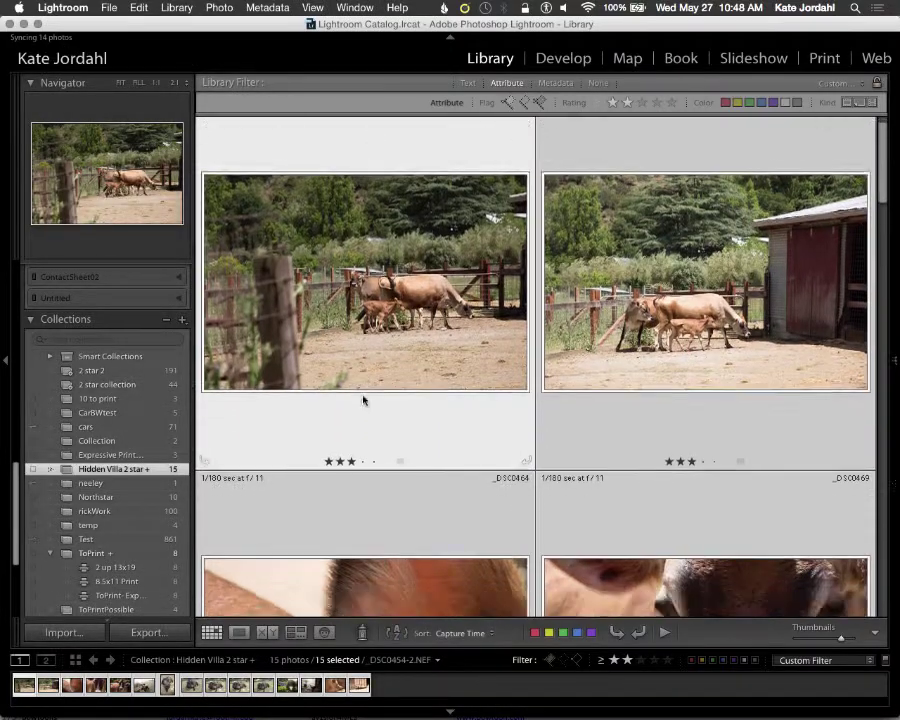
scroll(362, 400, "up", 3)
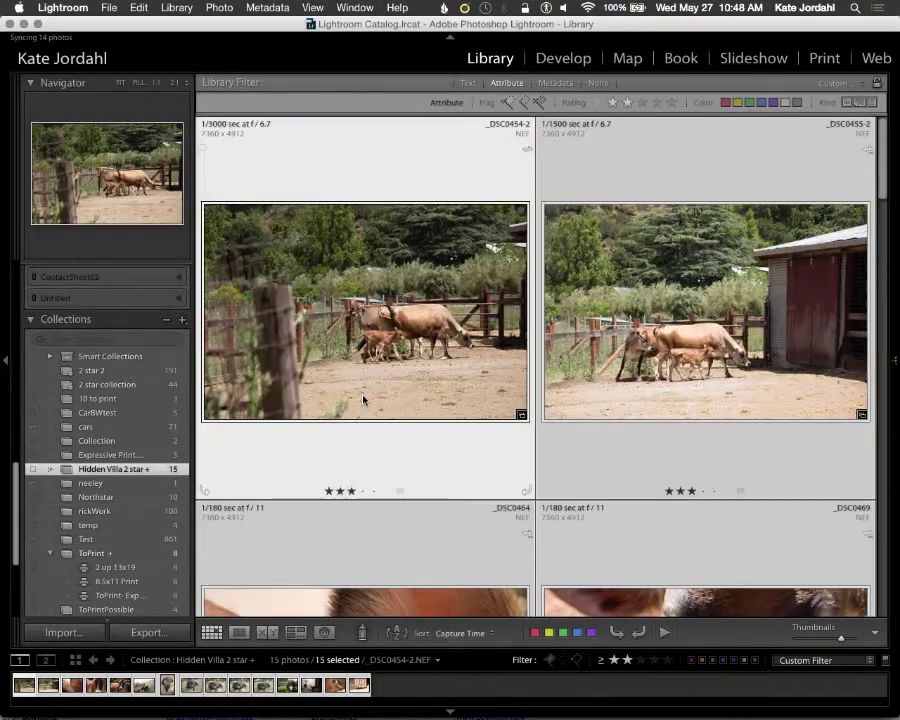
double_click(379, 338)
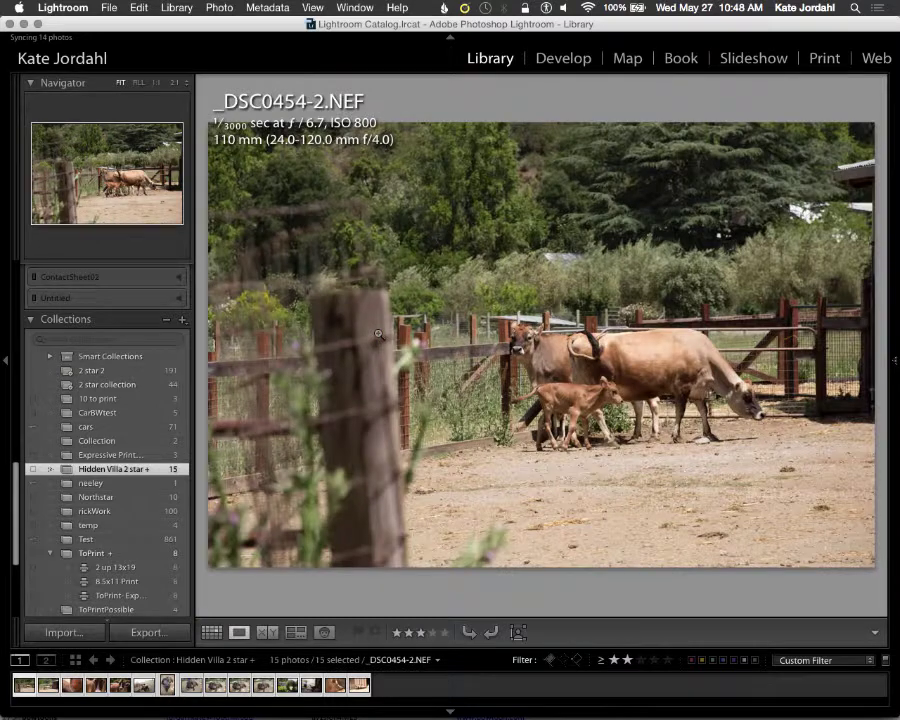
key("F8")
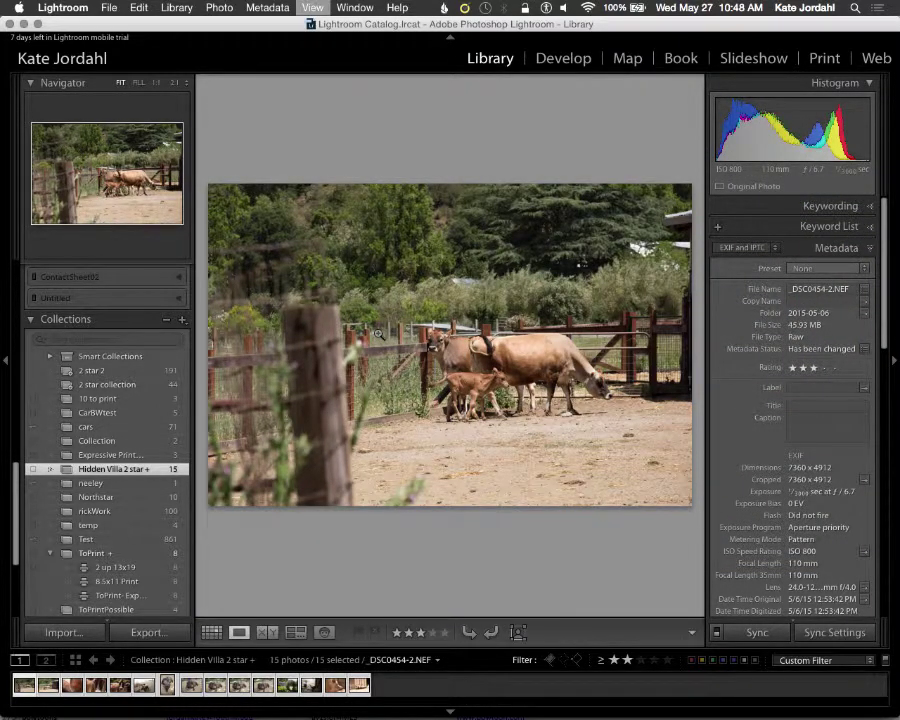
key("d")
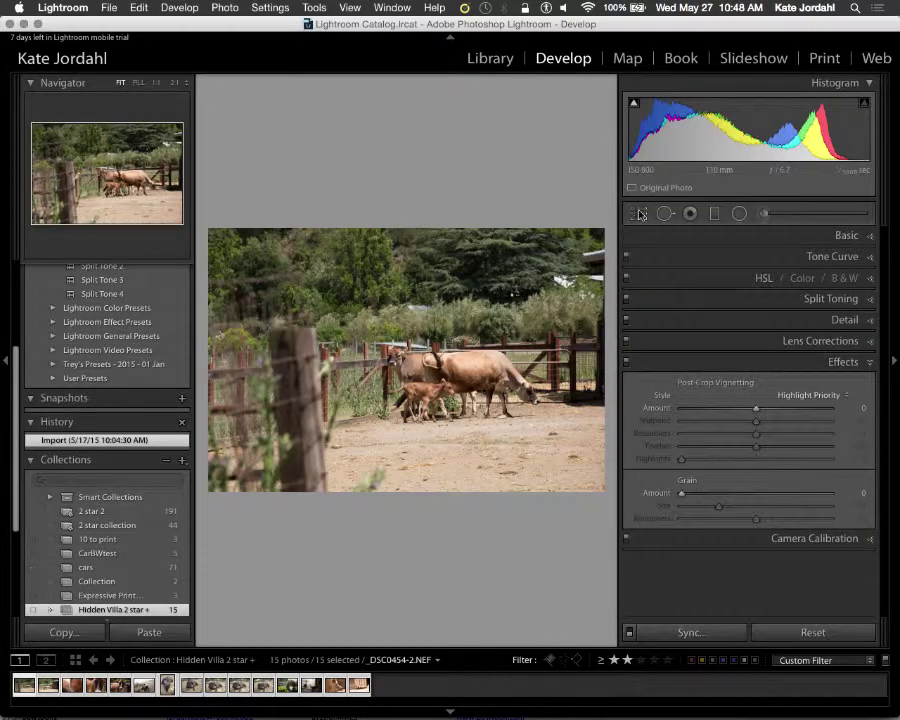
Step: Crop the photo tighter around the cows and calf, cutting off the blurred foreground post, to about 4335 x 3126 pixels
key("r")
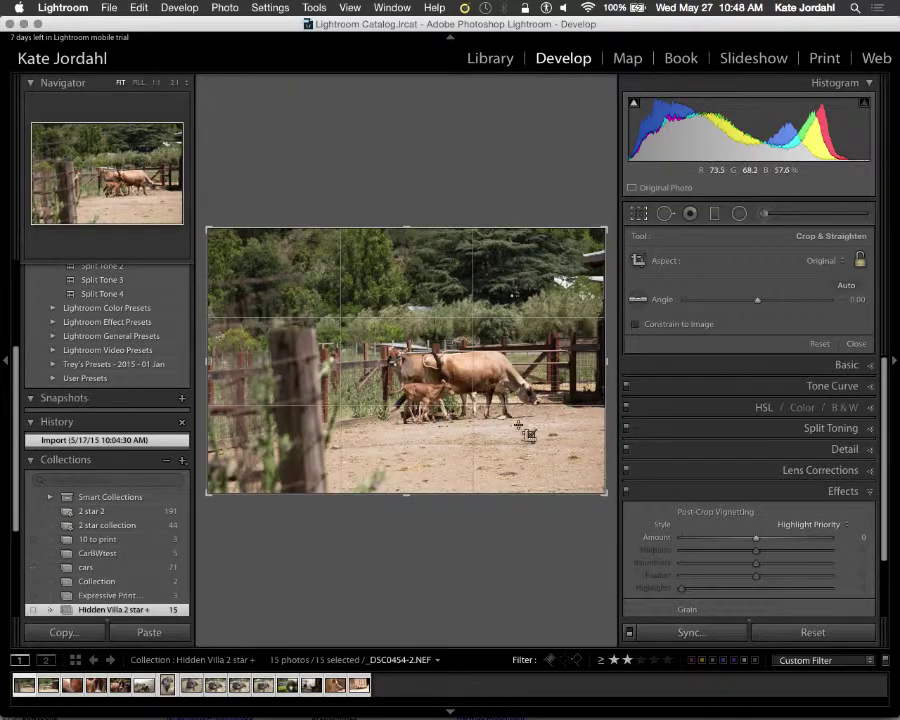
left_click_drag(605, 494, 590, 470)
left_click_drag(222, 252, 288, 275)
key("Return")
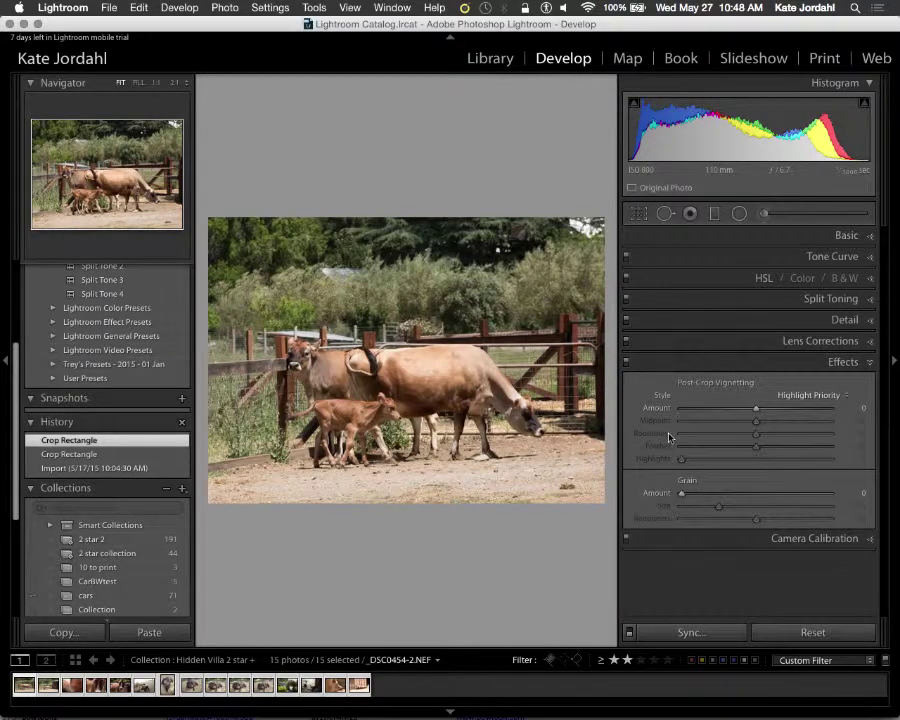
Step: Set the photo's white balance by sampling the pale roof among the trees as the target neutral
left_click(870, 237)
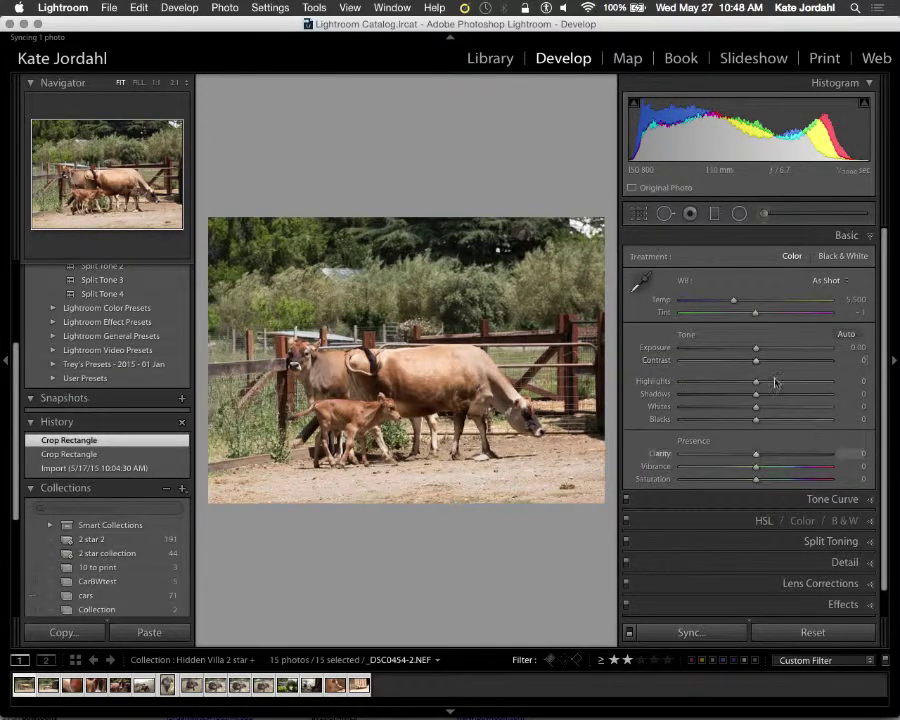
left_click(643, 277)
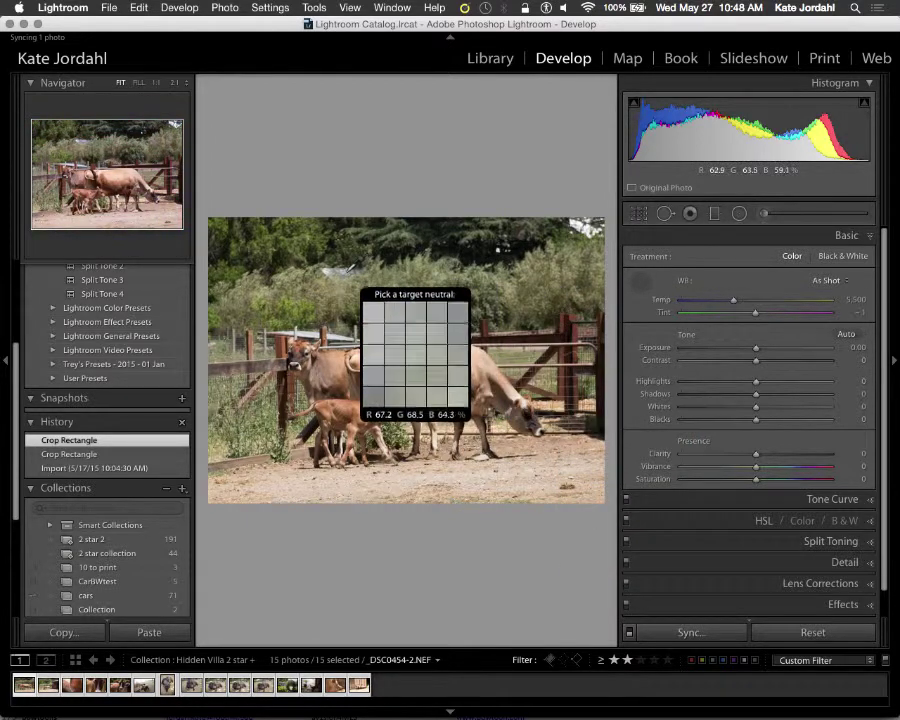
left_click(345, 272)
Step: Darken the photo's edges with a Highlight Priority post-crop vignette, setting its amount to -19
scroll(692, 400, "down", 3)
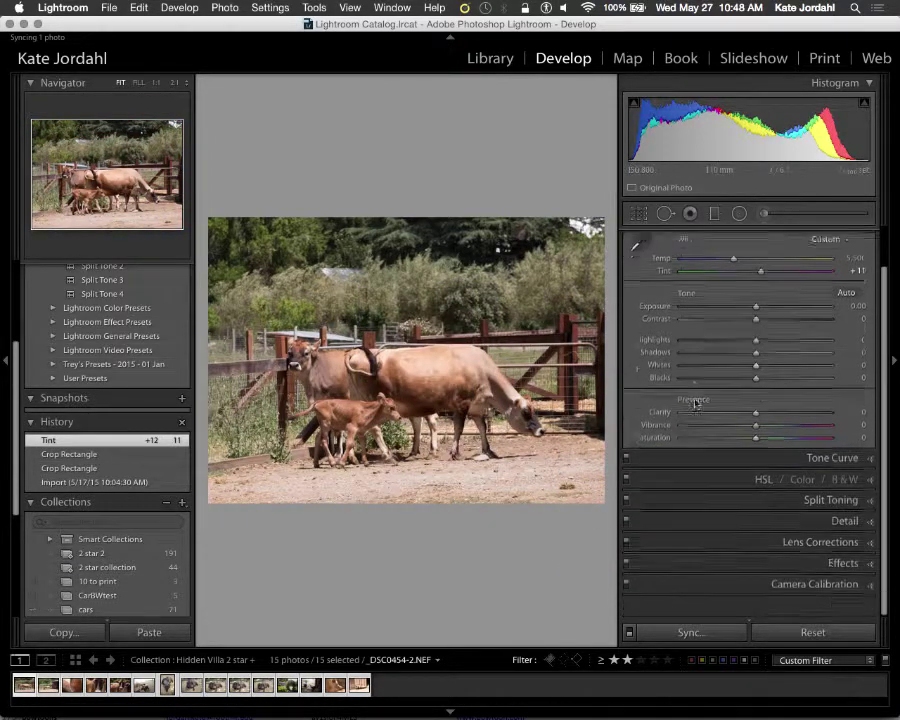
left_click(866, 578)
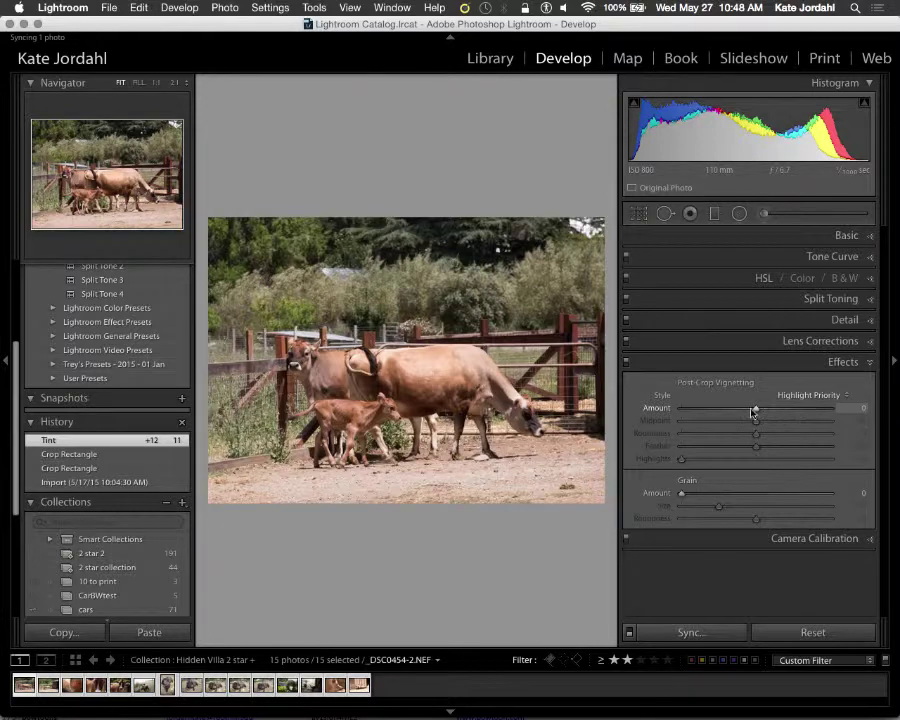
left_click_drag(757, 410, 741, 410)
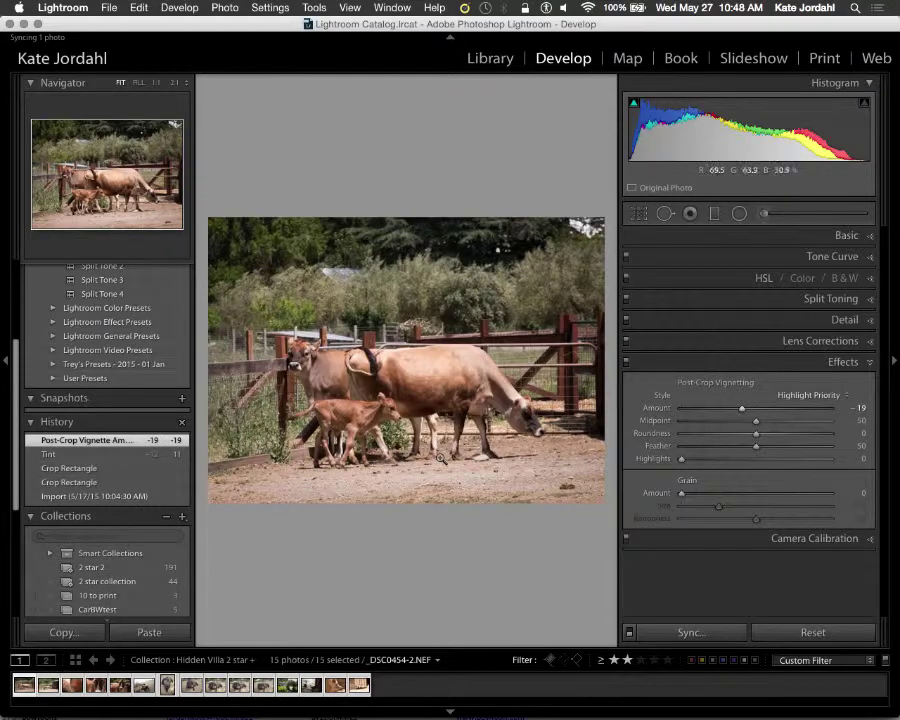
Step: View the edited cow photo large without side panels and compare the before and after versions side by side
key("Tab")
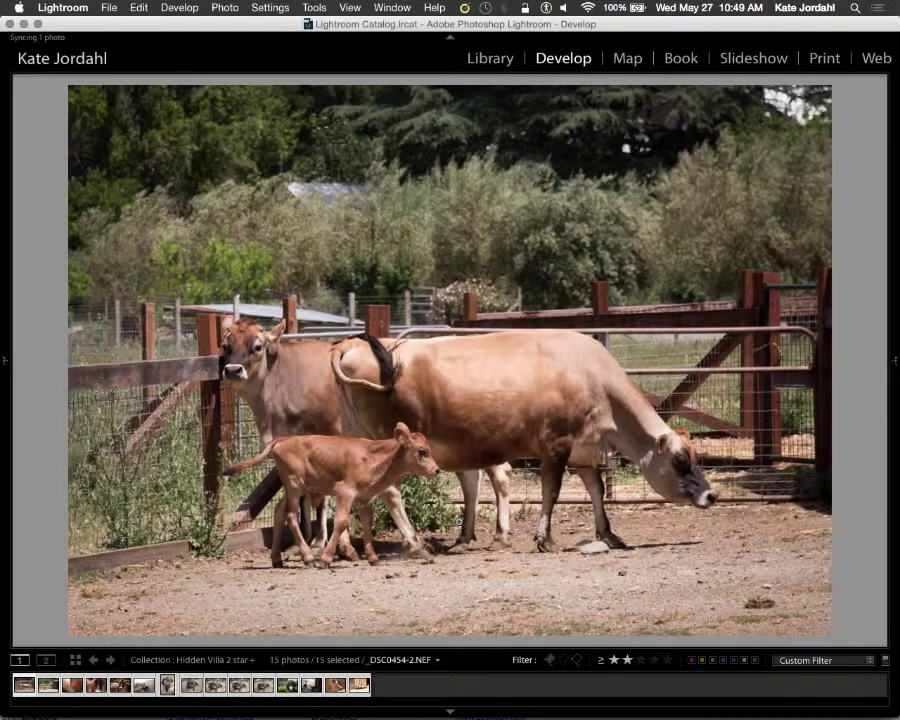
key("y")
key("Tab")
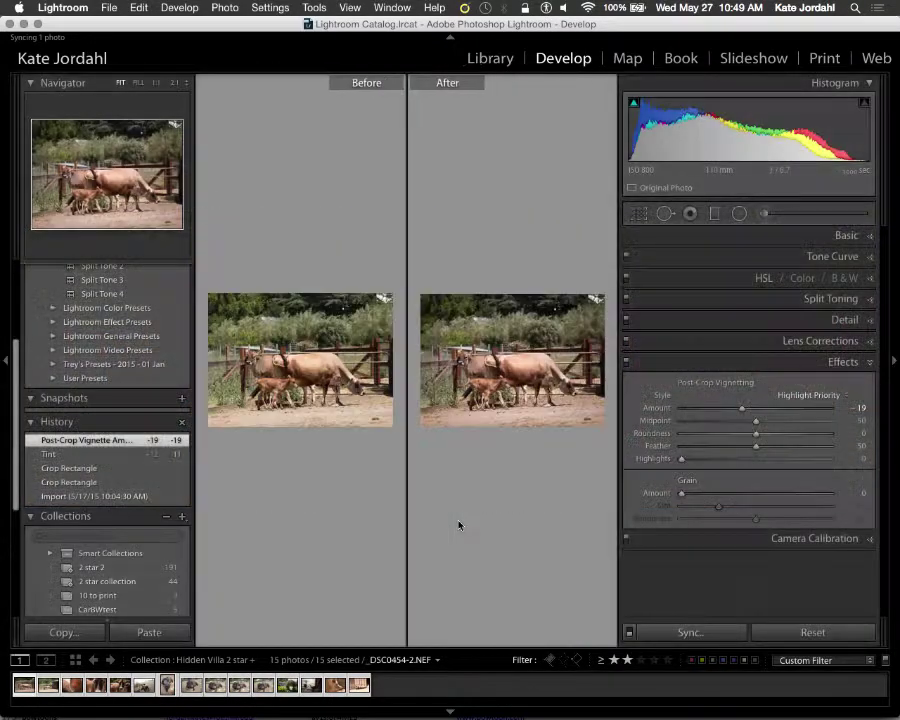
key("Tab")
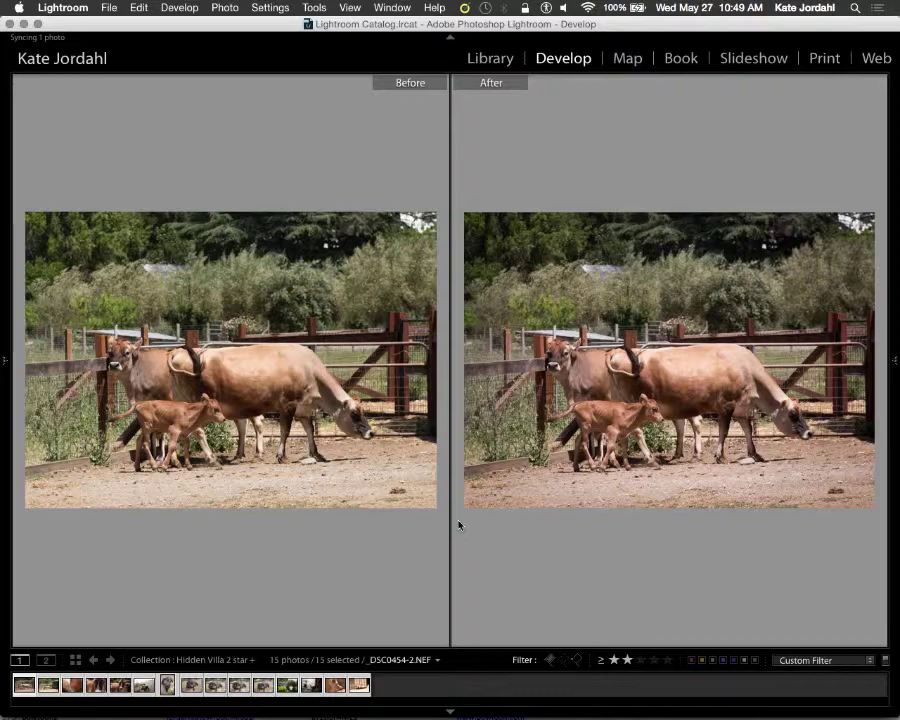
key("Tab")
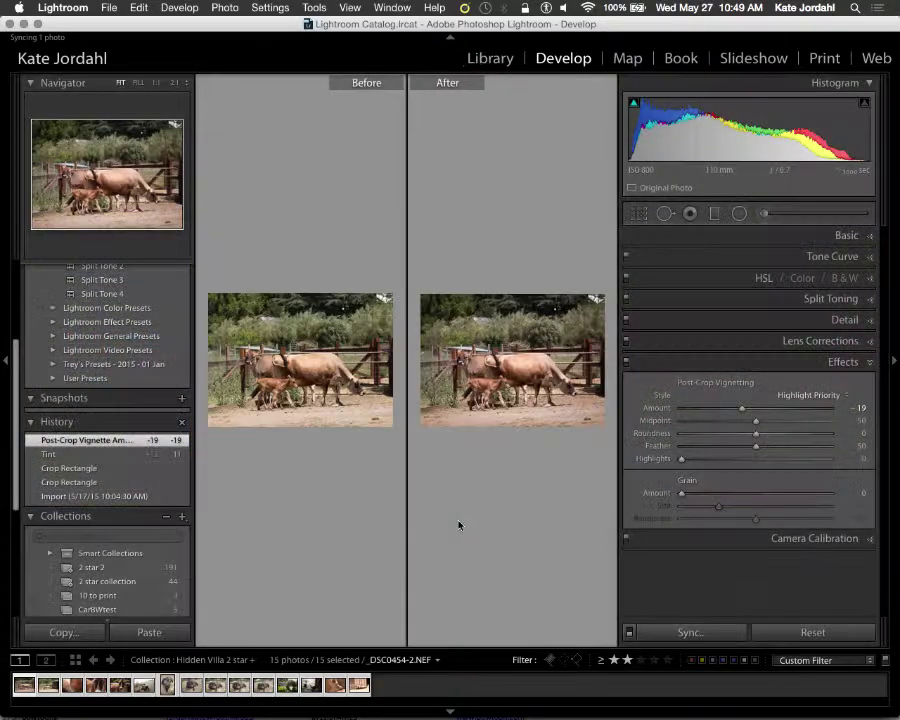
Step: Leave the before/after comparison and browse the collection to the photo of the sheep with the white and dark lambs for editing
key("Right")
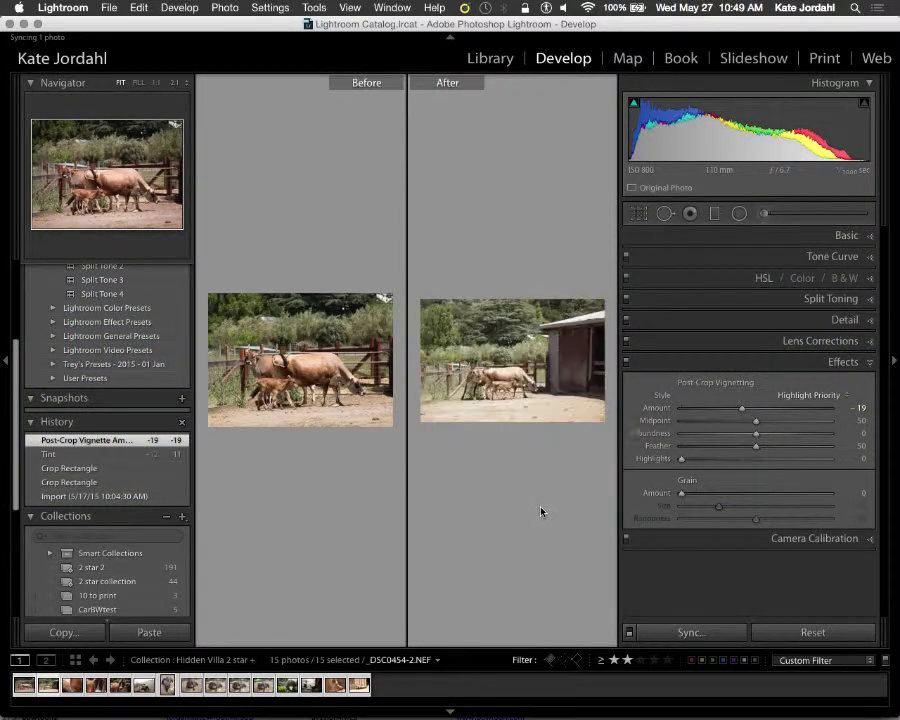
key("e")
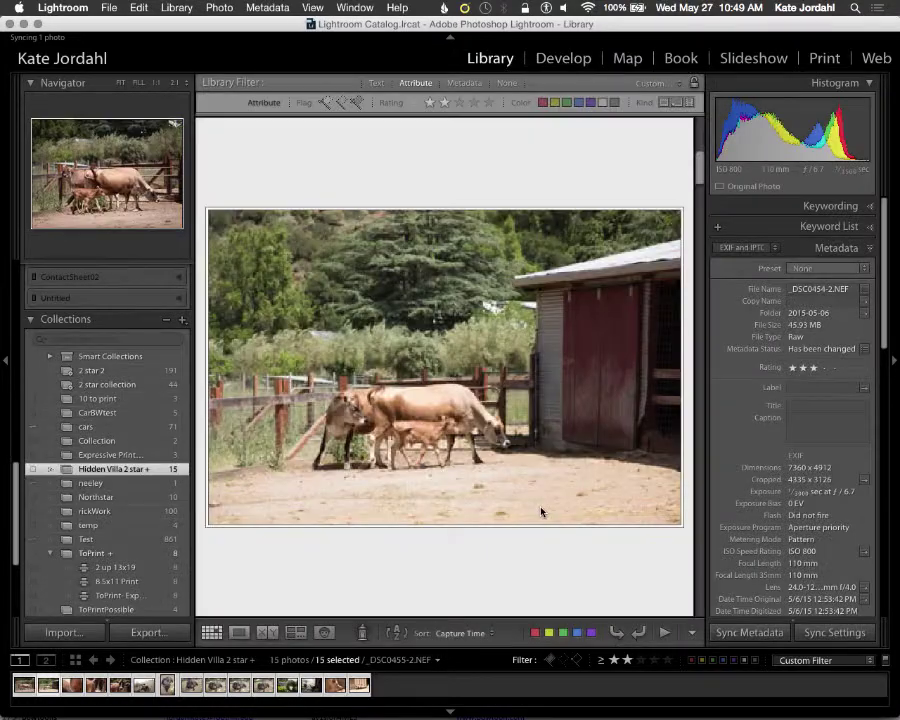
key("d")
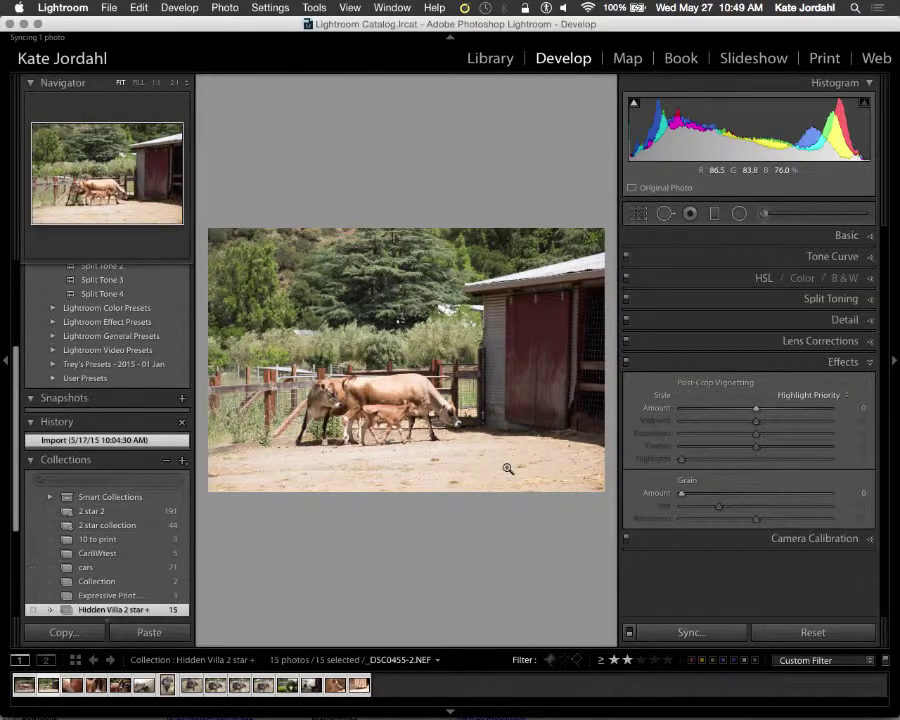
key("Right")
key("Right")
key("Right")
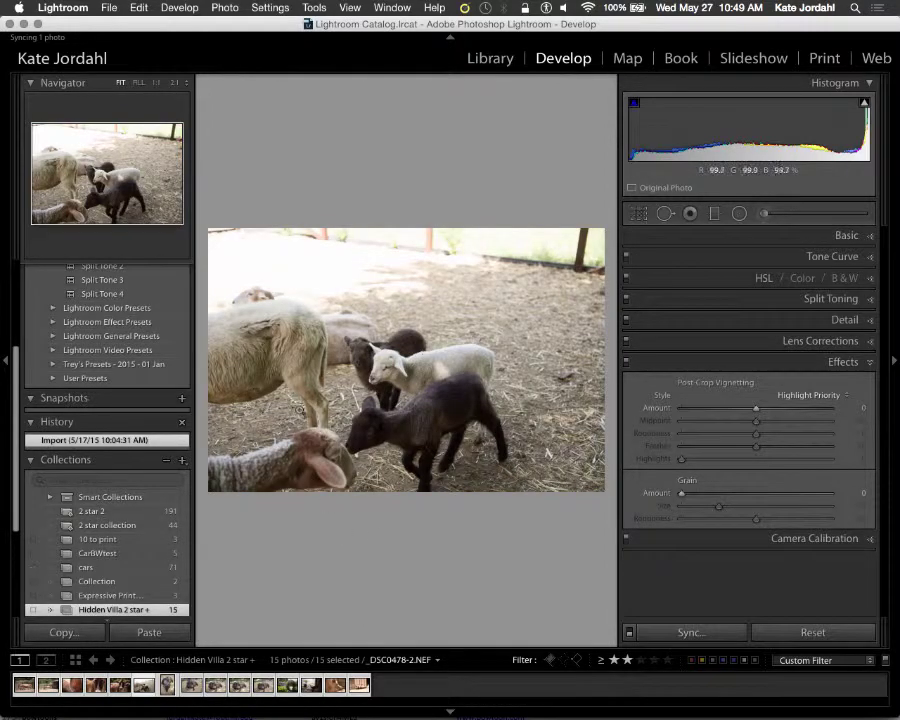
key("Right")
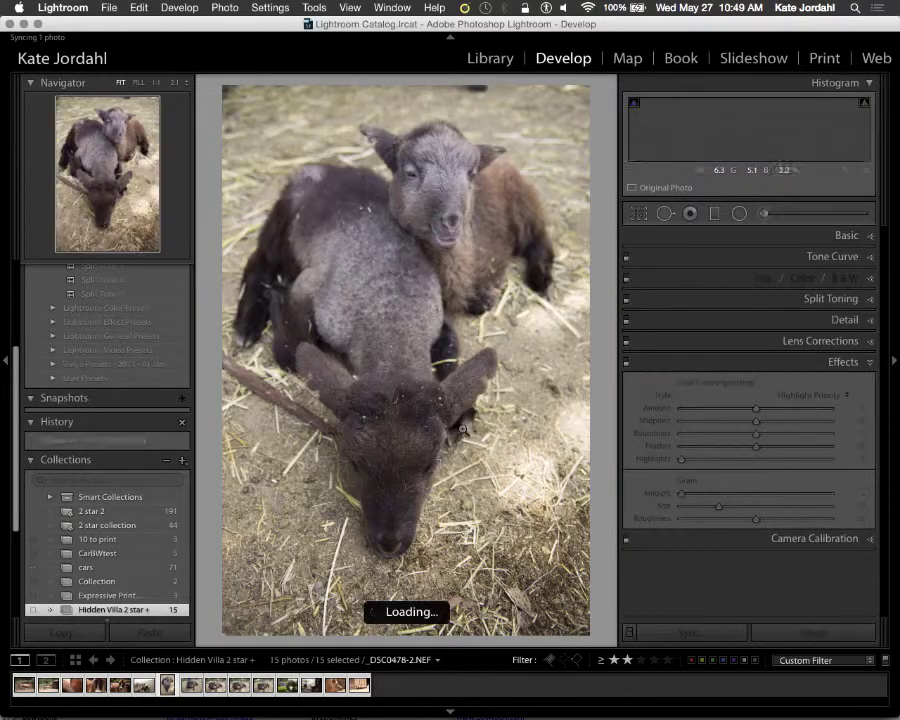
key("Right")
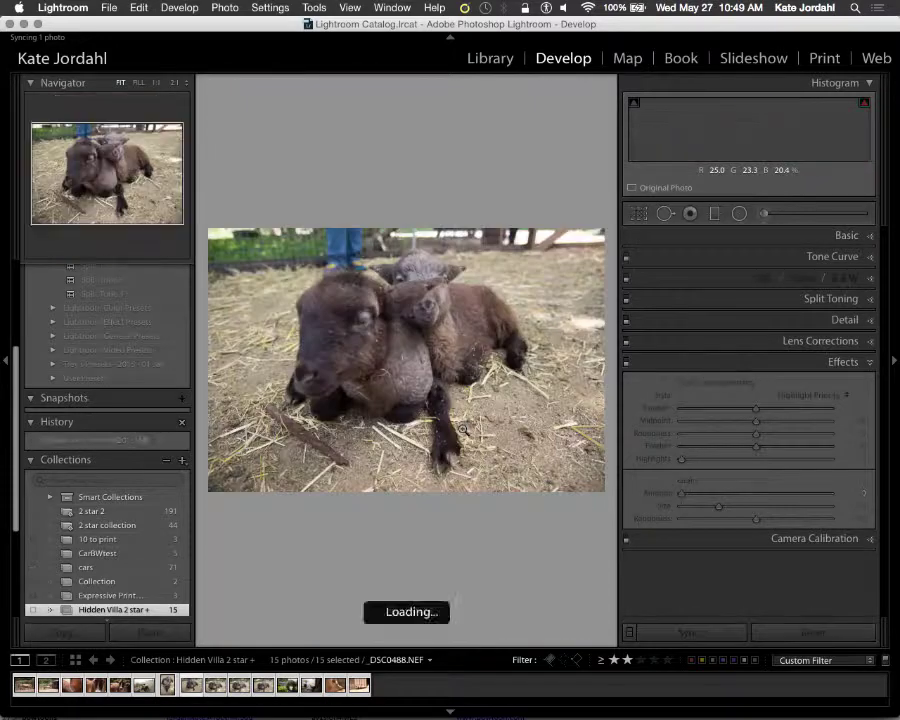
key("Left")
key("Left")
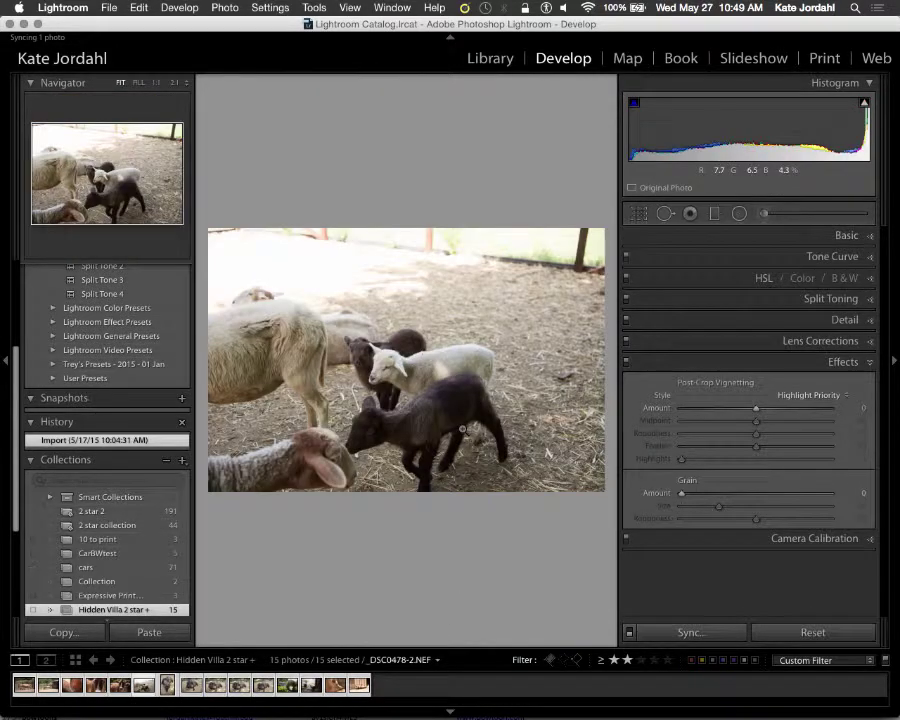
Step: Adjust the lamb photo's tones: Highlights -100, Whites -100, Exposure -0.65, Shadows +31, Blacks +45, Clarity +21 and Vibrance +26
left_click(868, 236)
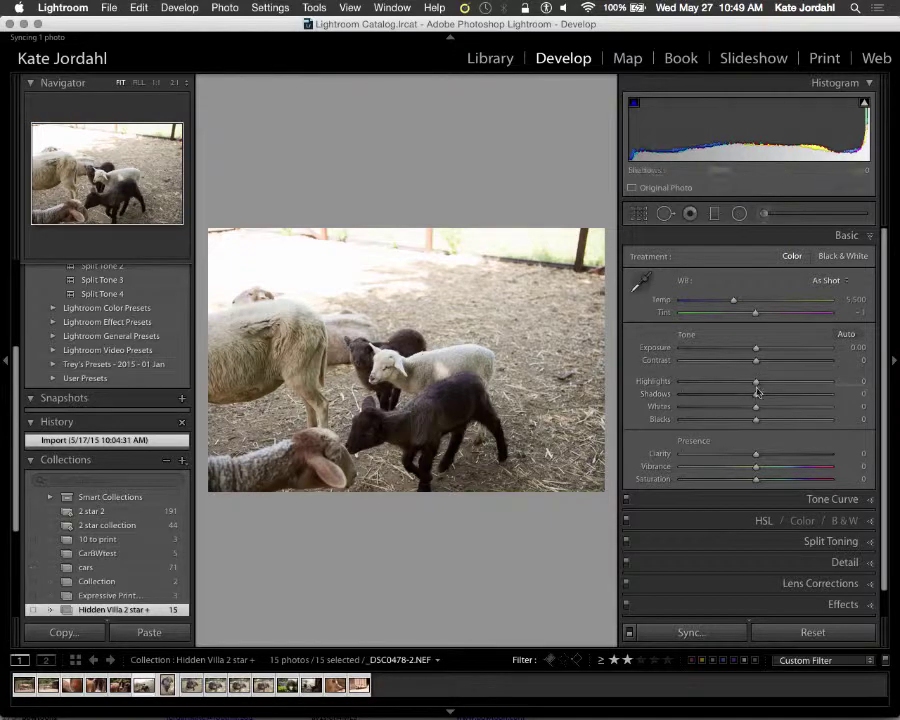
left_click_drag(757, 381, 676, 388)
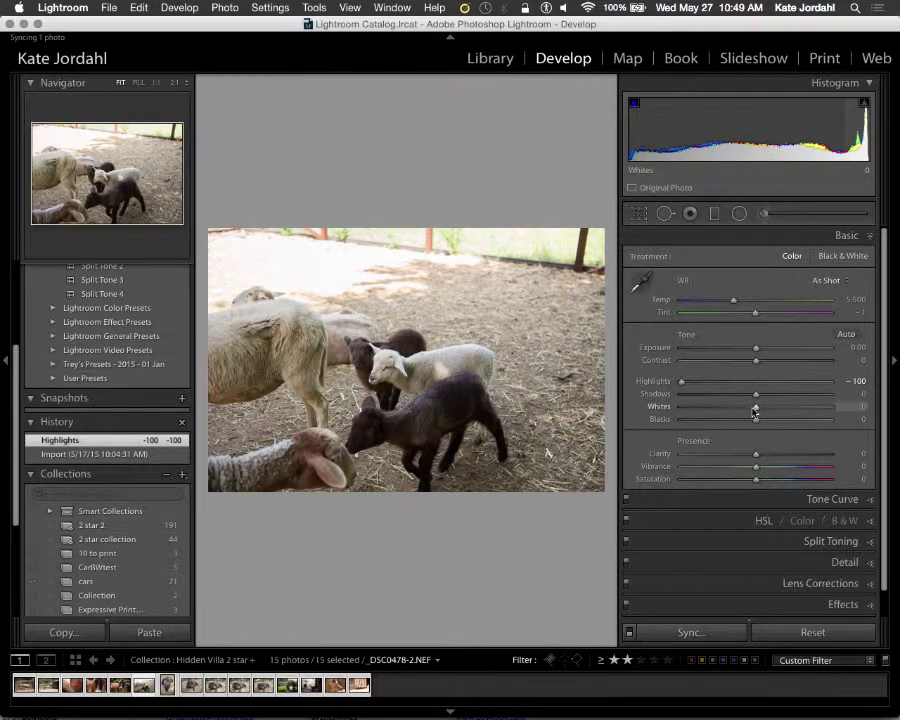
left_click_drag(754, 410, 679, 412)
left_click_drag(757, 348, 747, 350)
left_click_drag(755, 394, 773, 466)
Step: Add a graduated filter over the bright upper ground of the lamb photo with Exposure -0.97 and Highlights -40
left_click(716, 214)
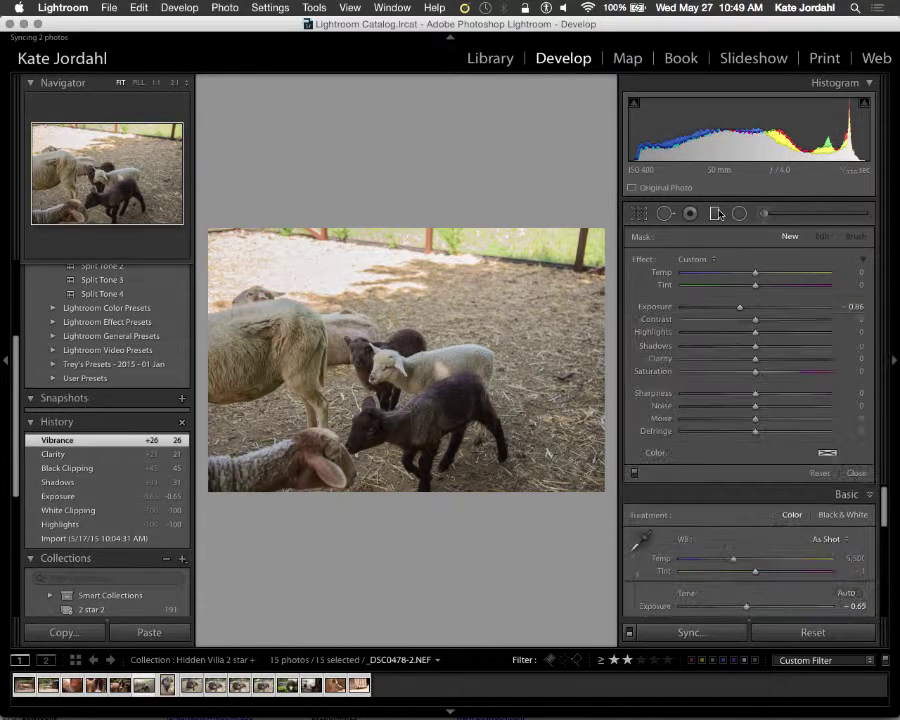
left_click_drag(304, 278, 322, 364)
double_click(658, 311)
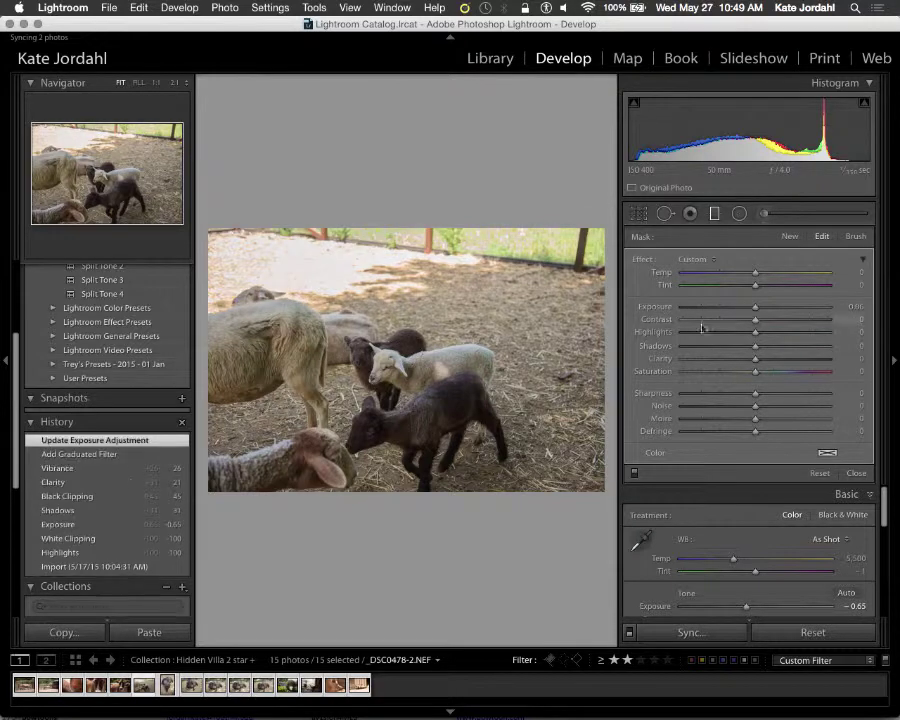
left_click_drag(756, 335, 739, 309)
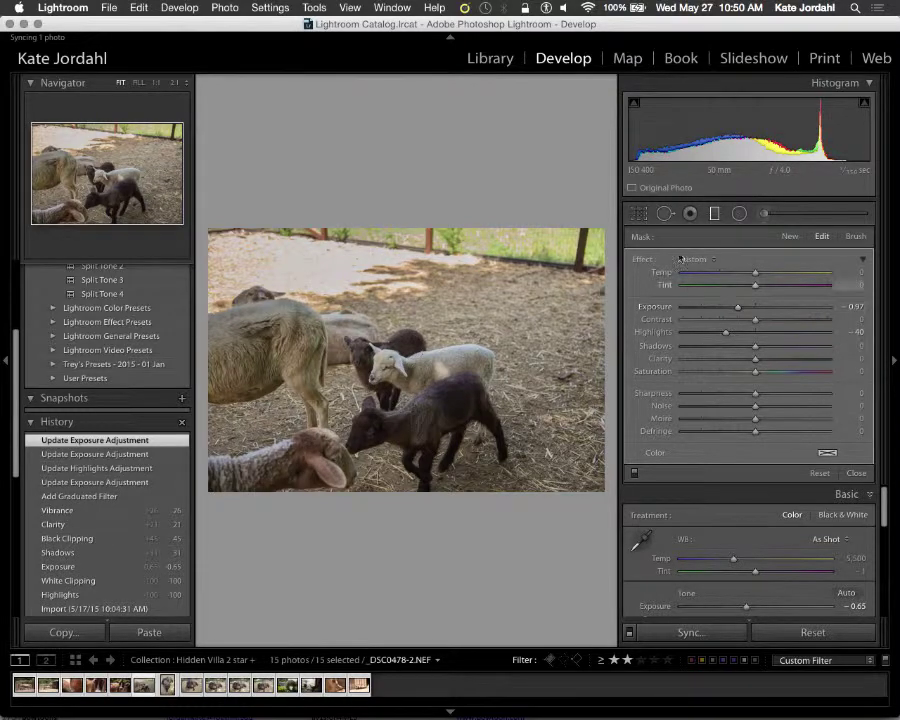
Step: Crop the lamb photo, trimming the empty straw beside the dark lamb and a thin strip along the top edge
left_click(636, 213)
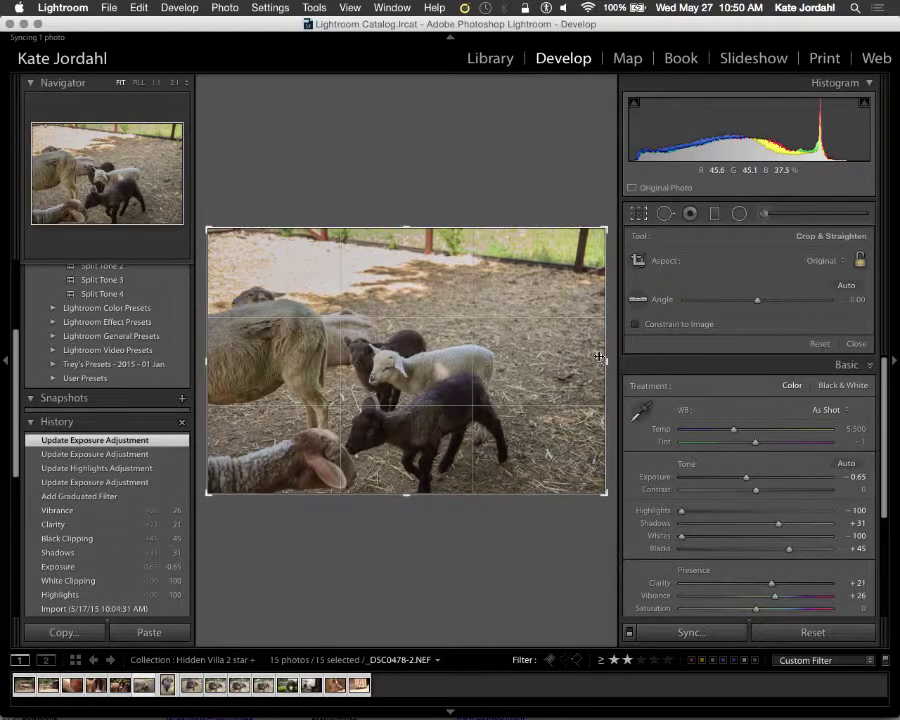
left_click_drag(605, 362, 560, 366)
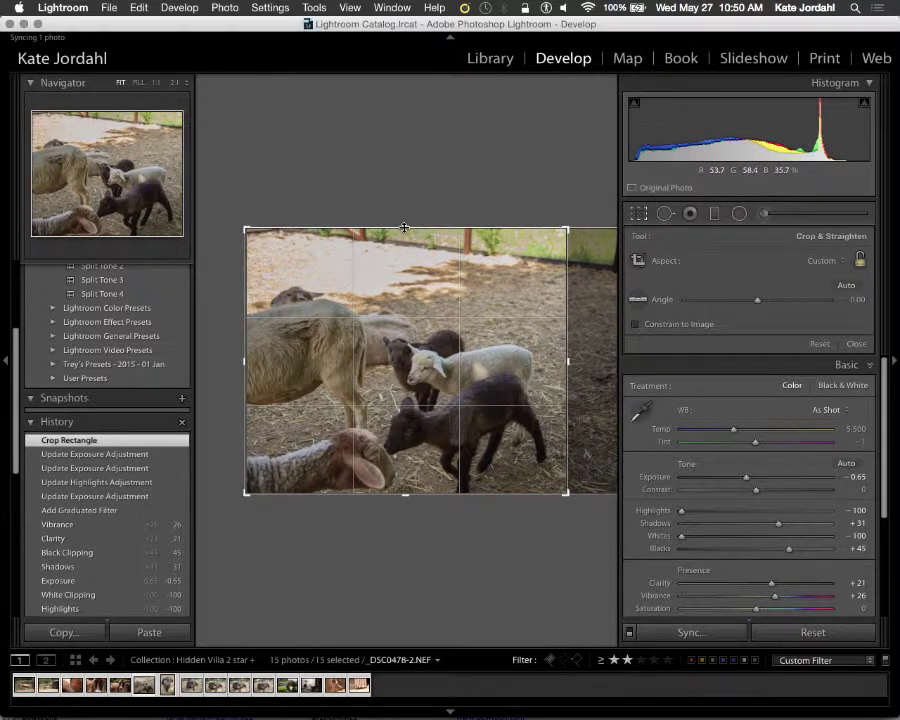
left_click_drag(404, 228, 402, 241)
key("r")
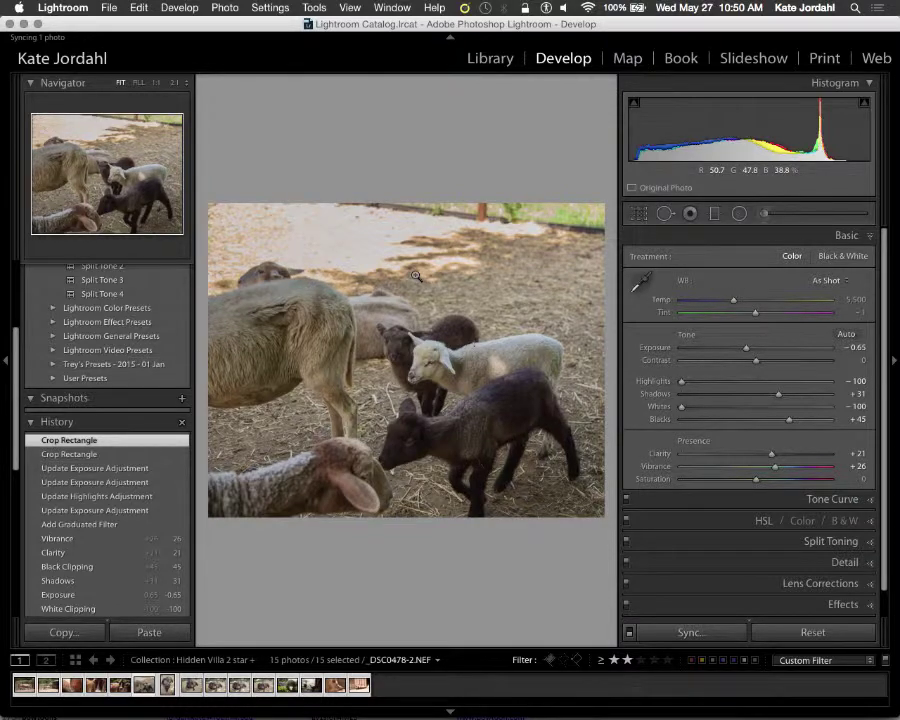
Step: View the edited lamb photo large without side panels and compare its before and after versions side by side
key("Tab")
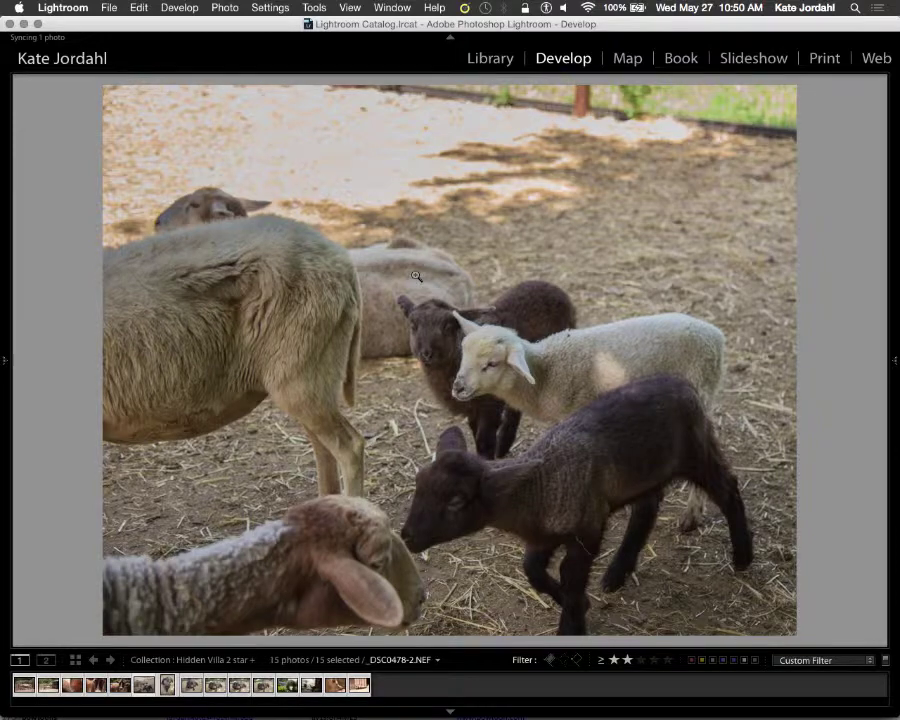
key("y")
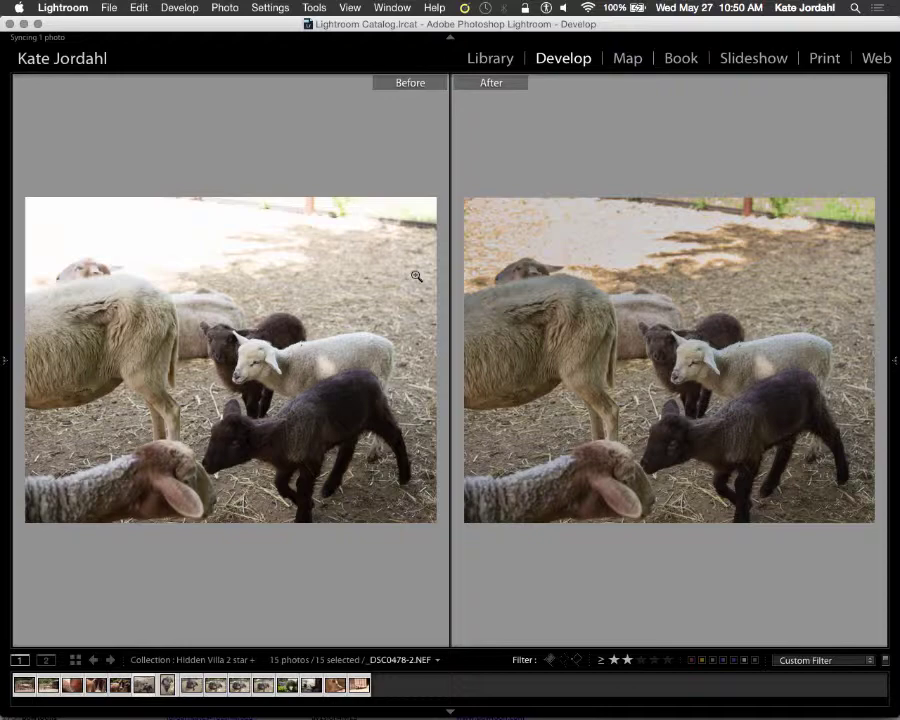
key("Tab")
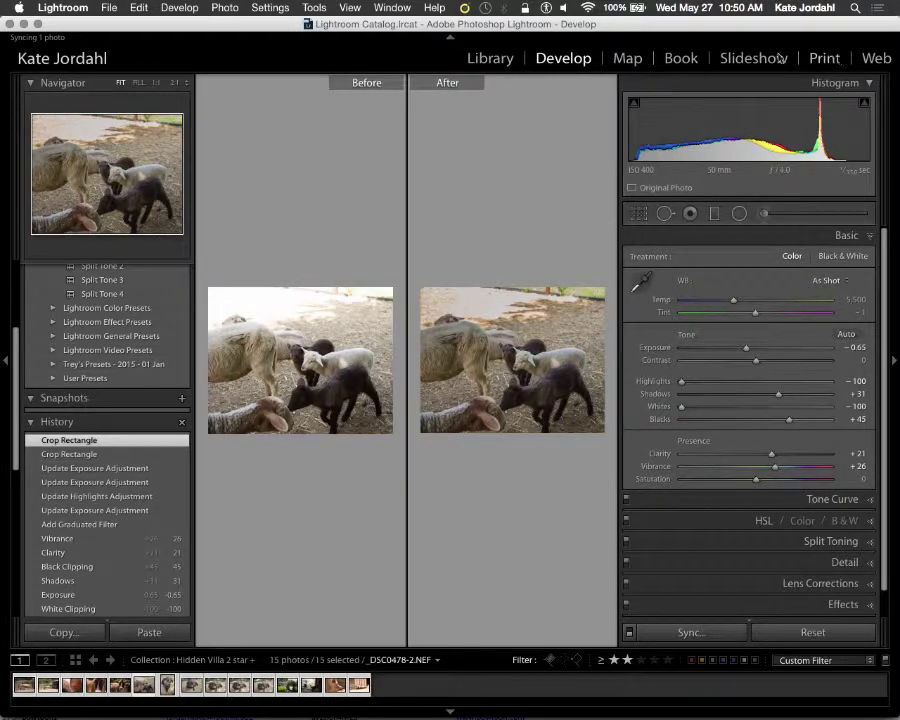
key("super+Tab")
key("super+shift+Tab")
Step: Open the Map module and switch the photo source from the Hidden Villa collection to All Photographs
left_click(628, 60)
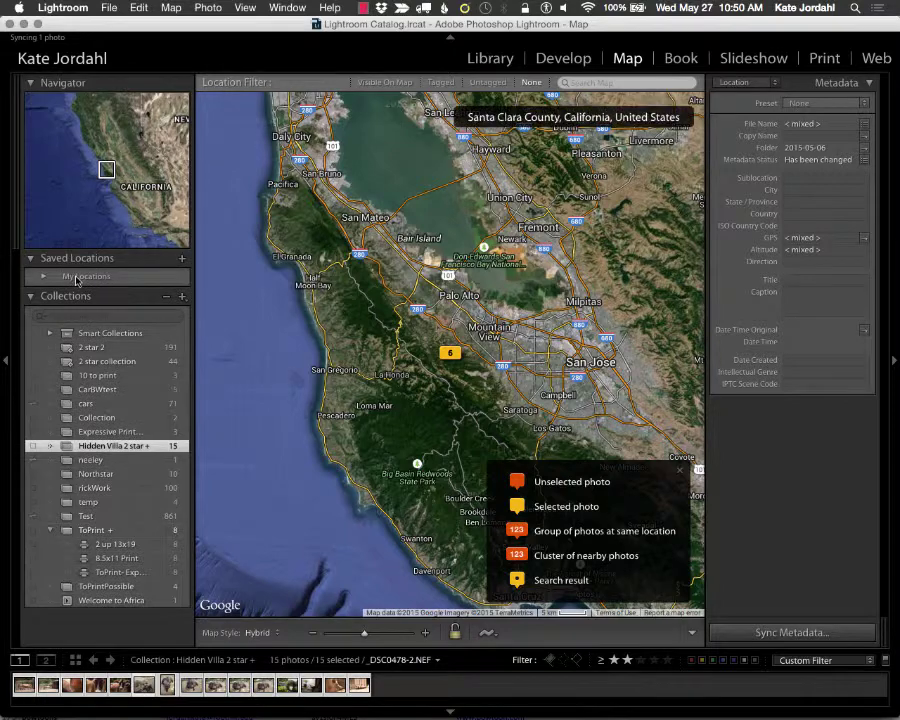
left_click(77, 277)
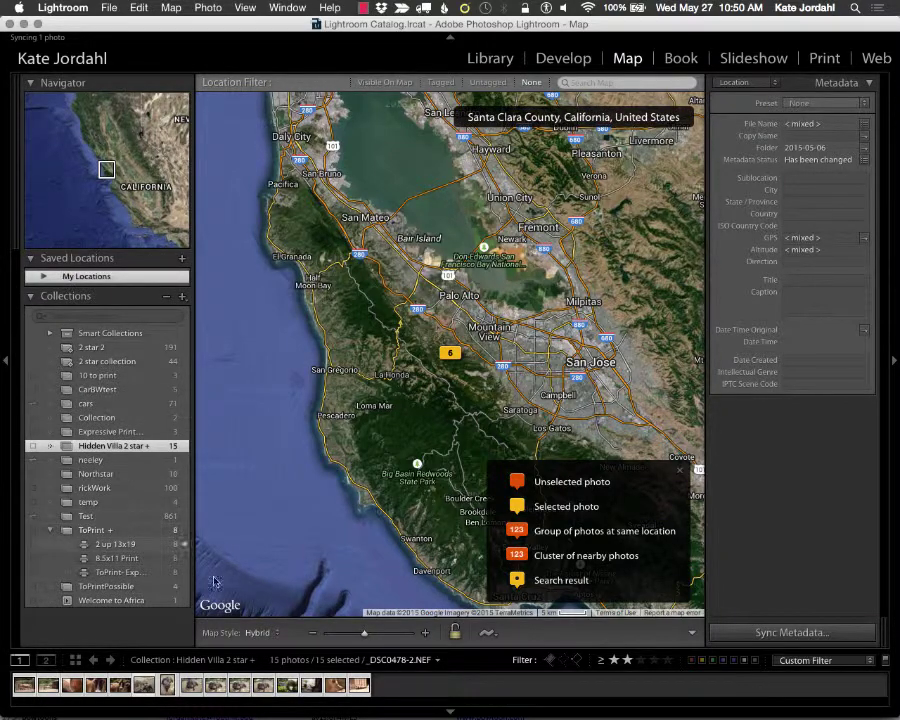
left_click(160, 660)
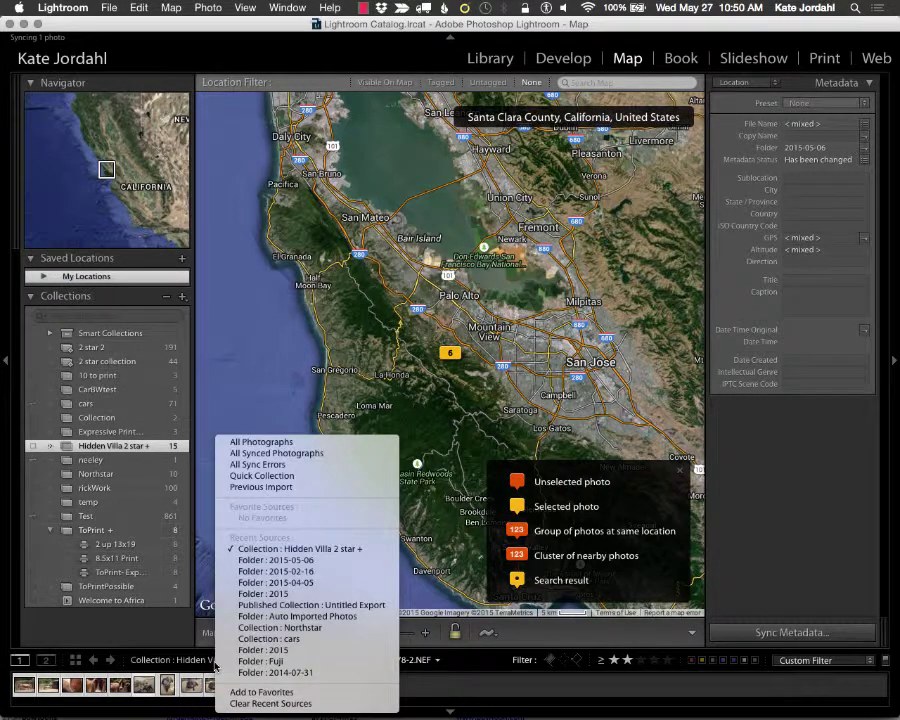
left_click(256, 441)
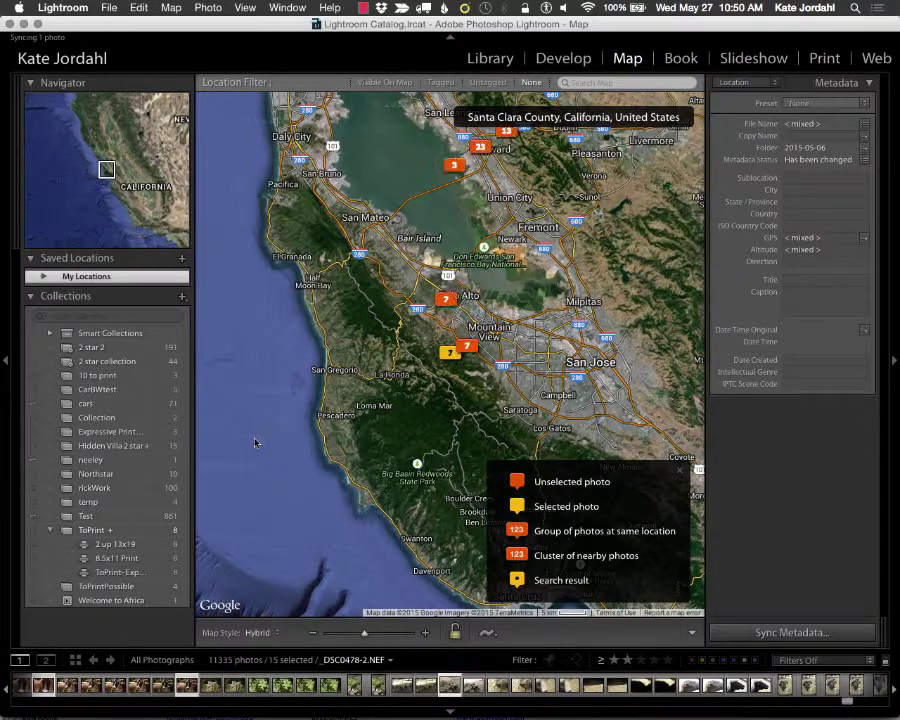
Step: Examine where the catalog's photos were taken, from California out to Asia, Europe and the Americas on the world map
left_click(313, 637)
left_click(313, 637)
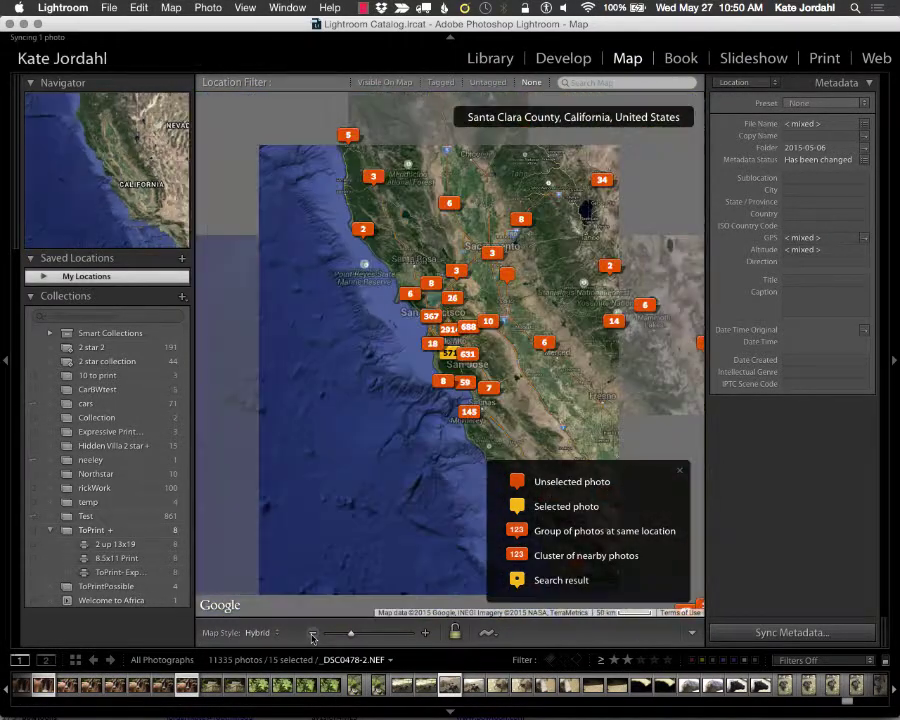
left_click(313, 637)
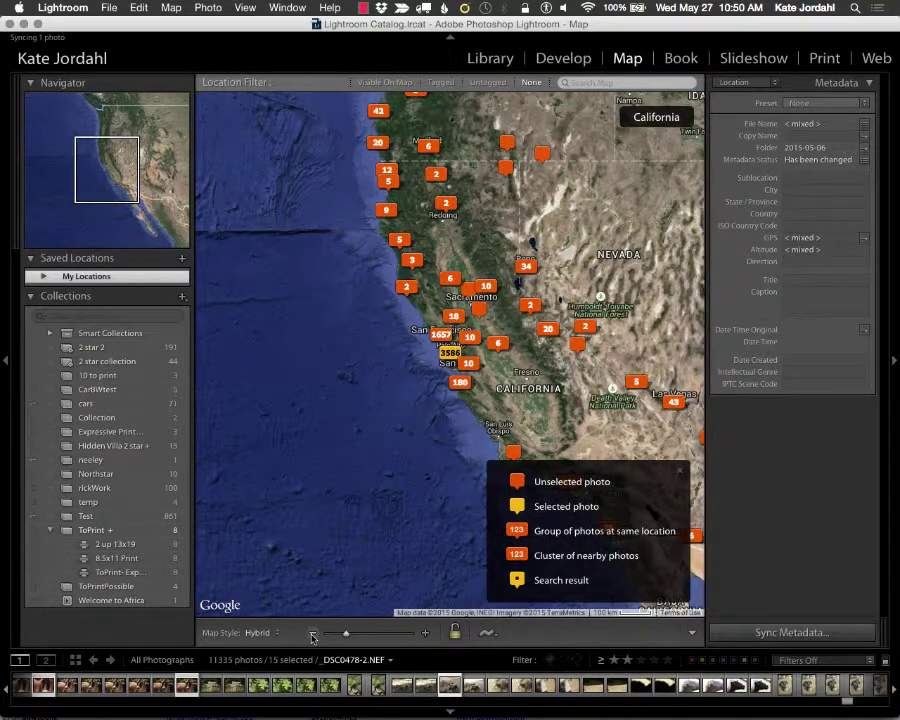
left_click(313, 637)
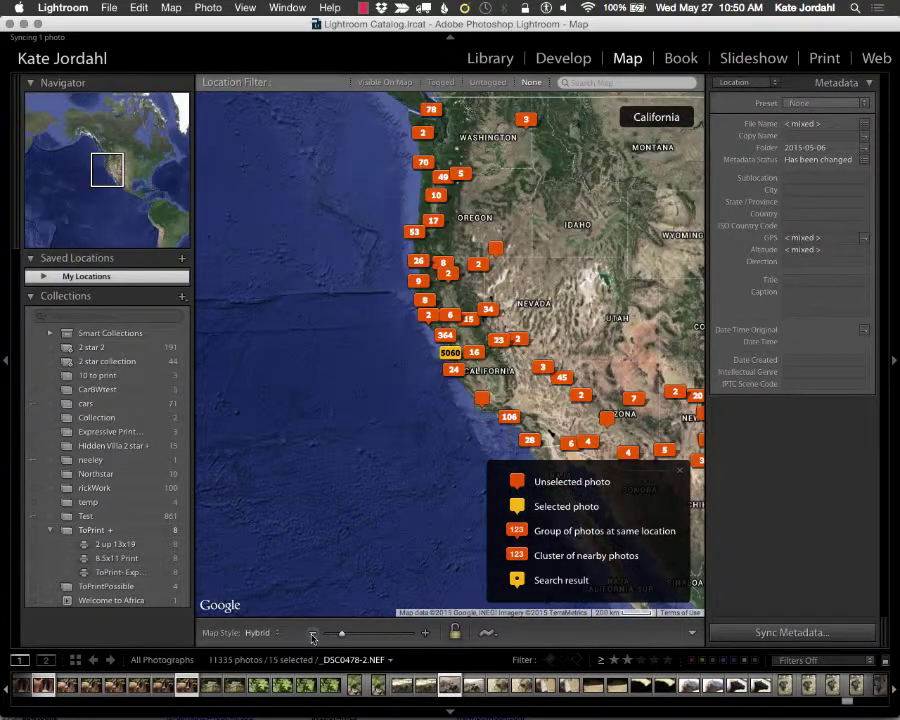
left_click(313, 637)
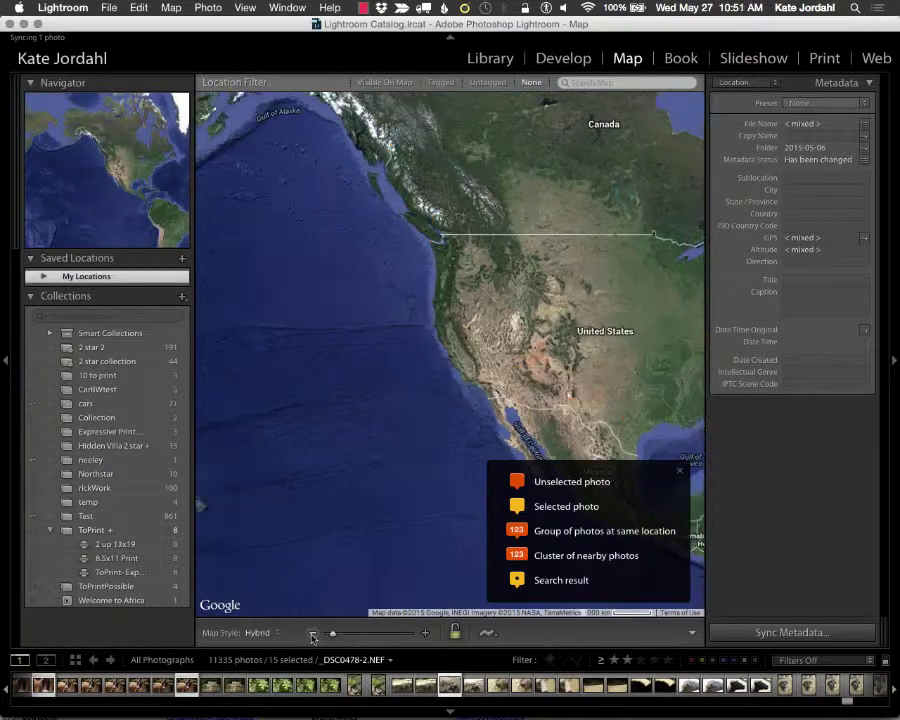
left_click(313, 637)
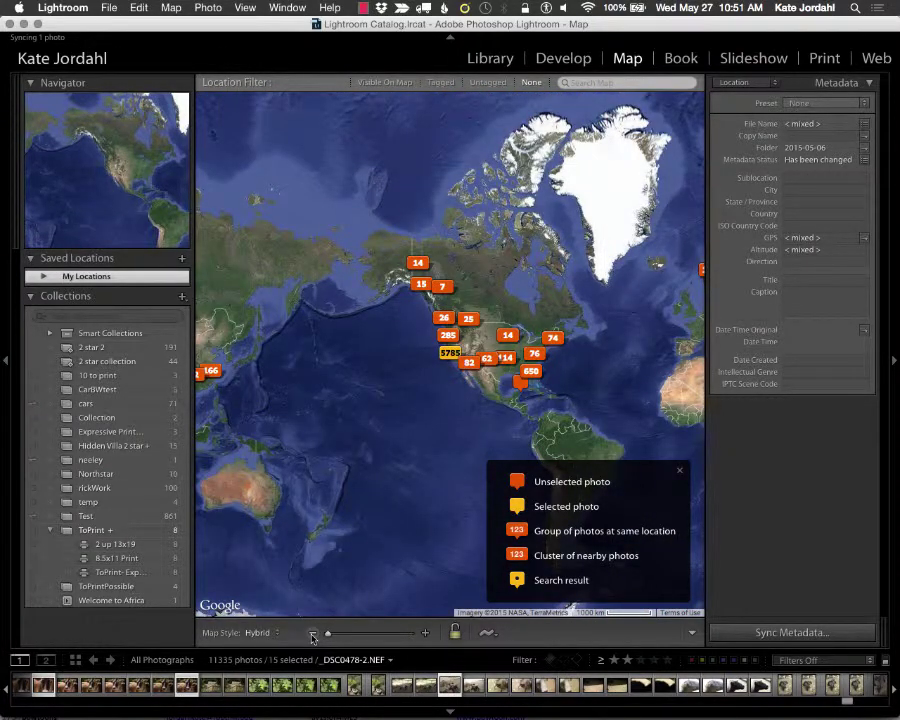
left_click_drag(335, 408, 618, 385)
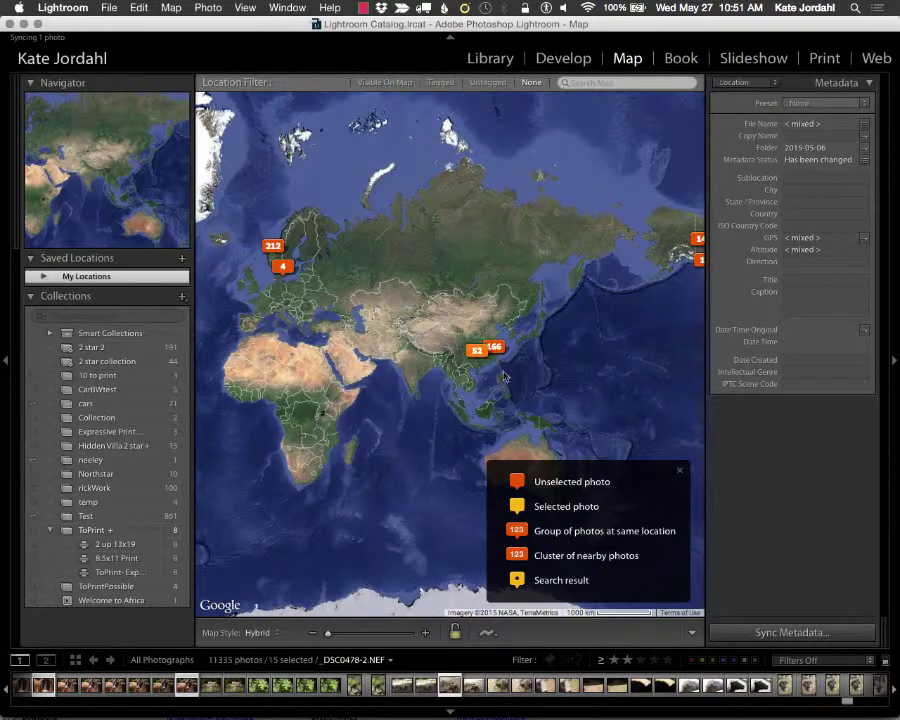
left_click_drag(267, 241, 507, 220)
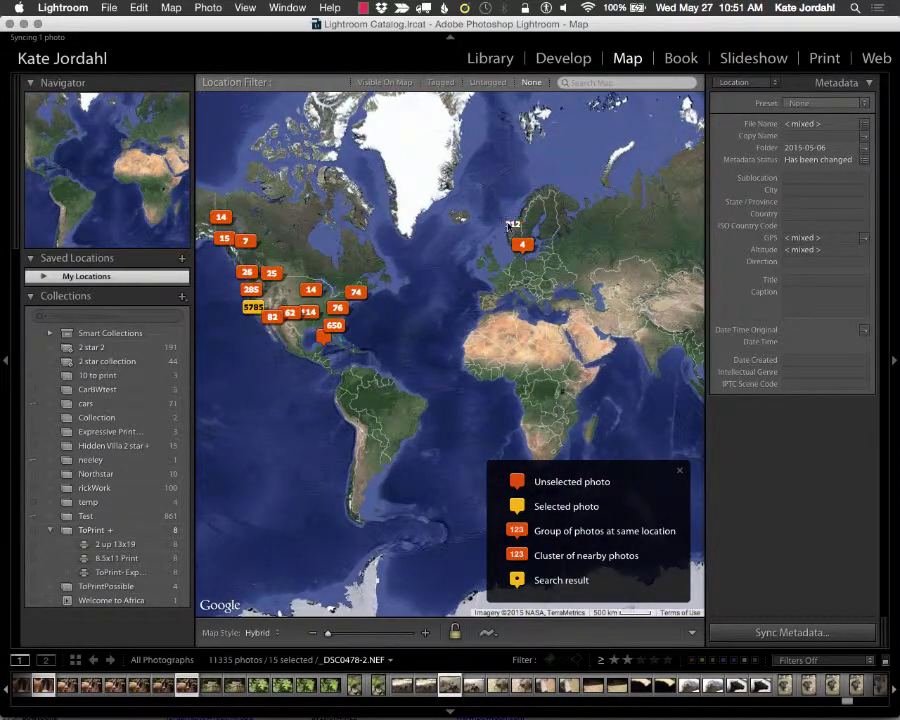
left_click_drag(394, 346, 530, 324)
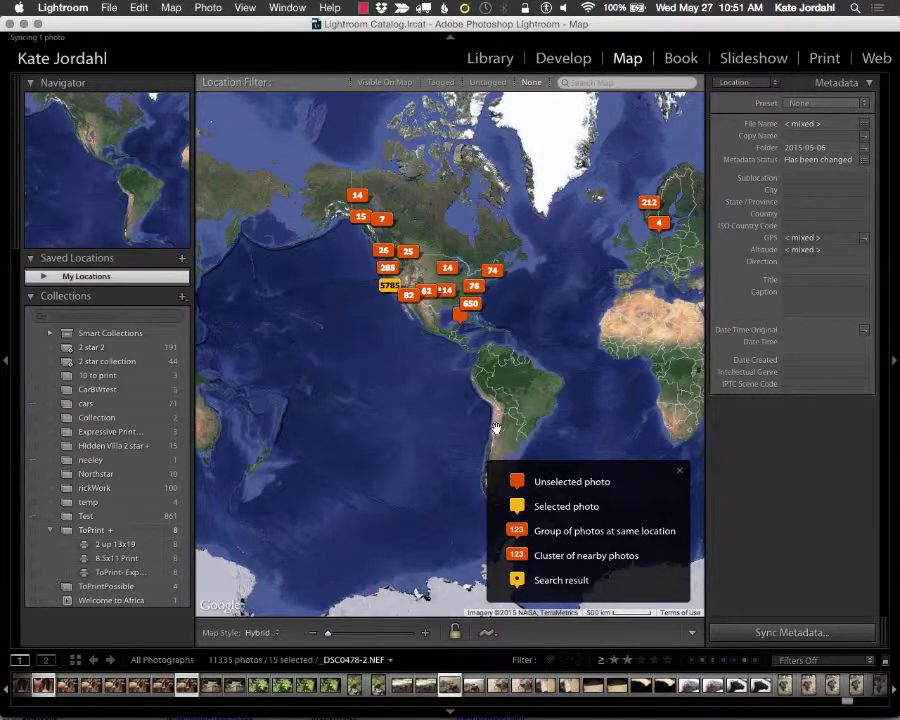
Step: Open the Slideshow module, preview the Caption and Rating template, apply the Simple template and review its overlay and backdrop settings
left_click(754, 58)
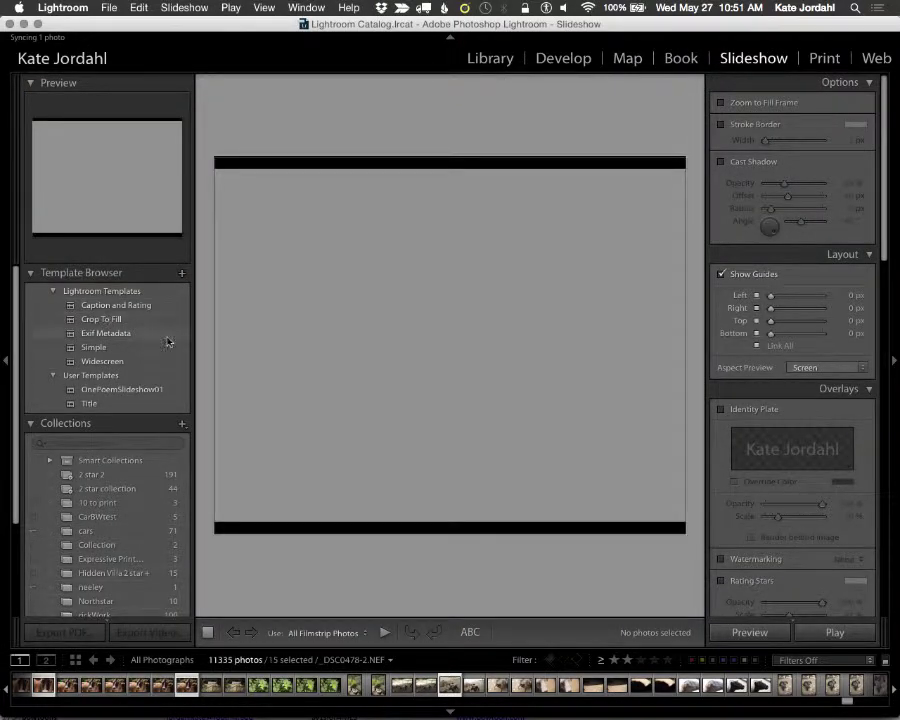
left_click(97, 306)
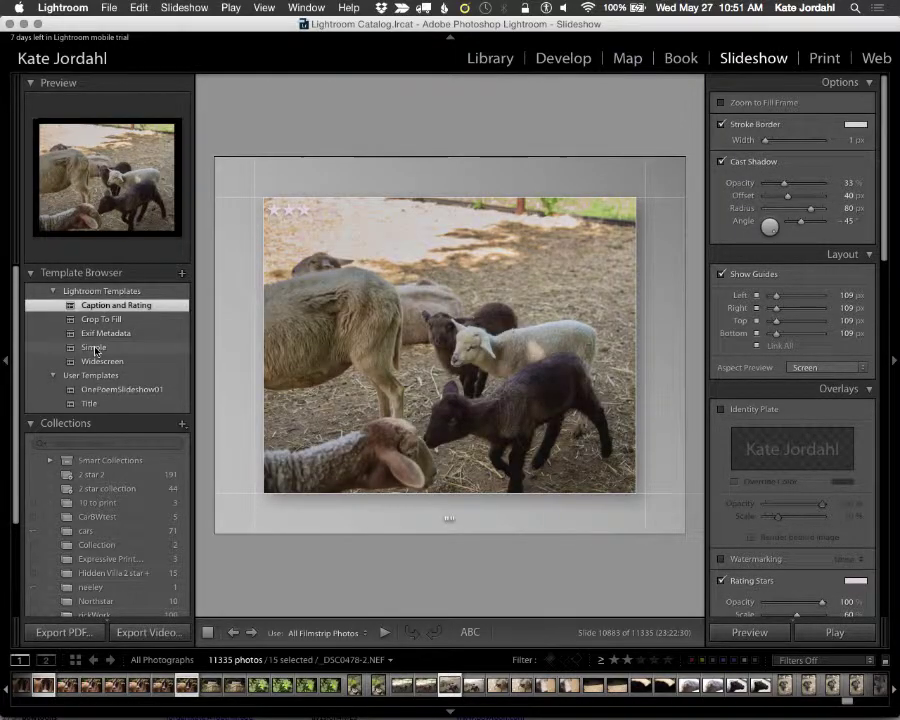
left_click(98, 347)
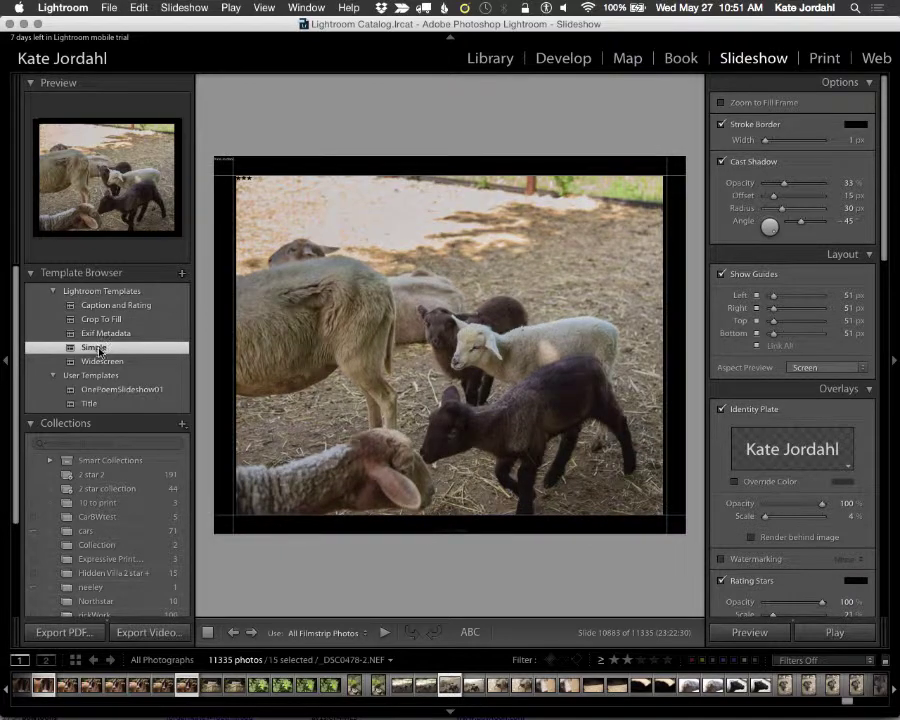
scroll(726, 409, "down", 8)
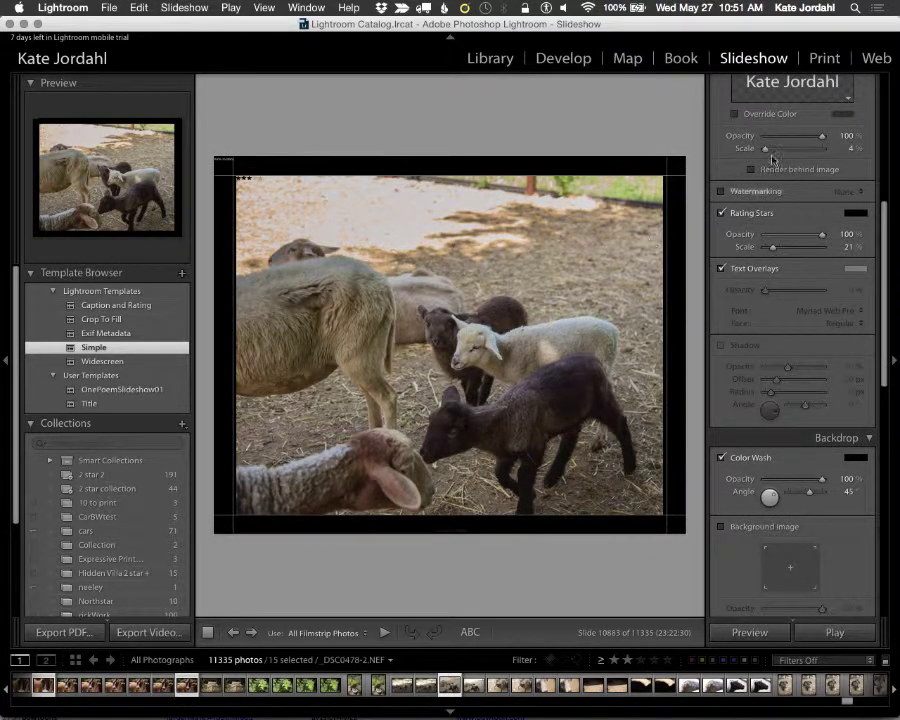
Step: Open the Print module, apply the 4x5 Contact Sheet template and select all photos in the catalog
left_click(834, 61)
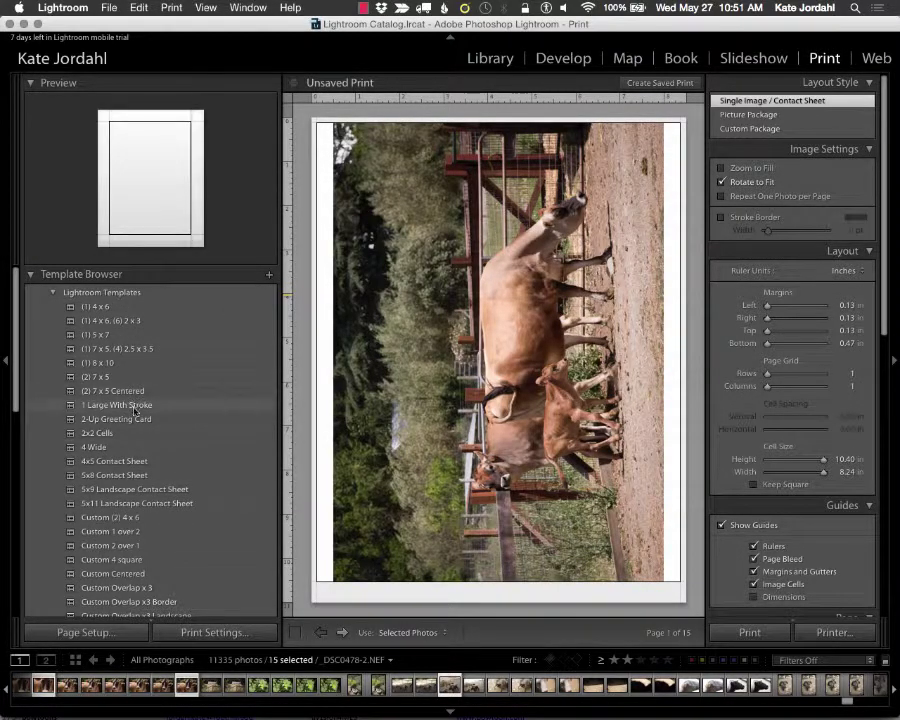
left_click(120, 463)
key("super+a")
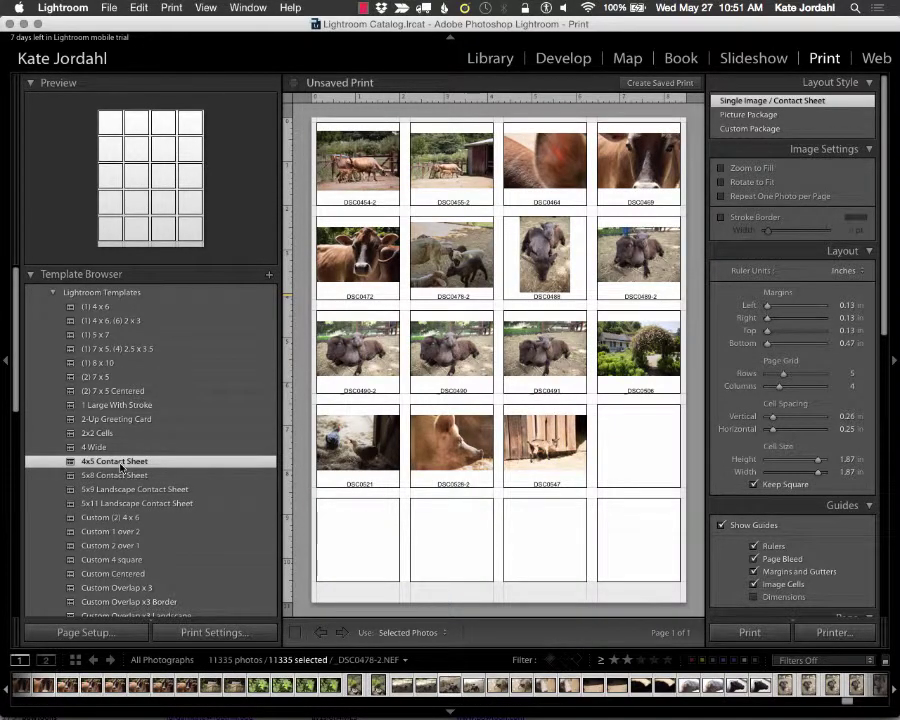
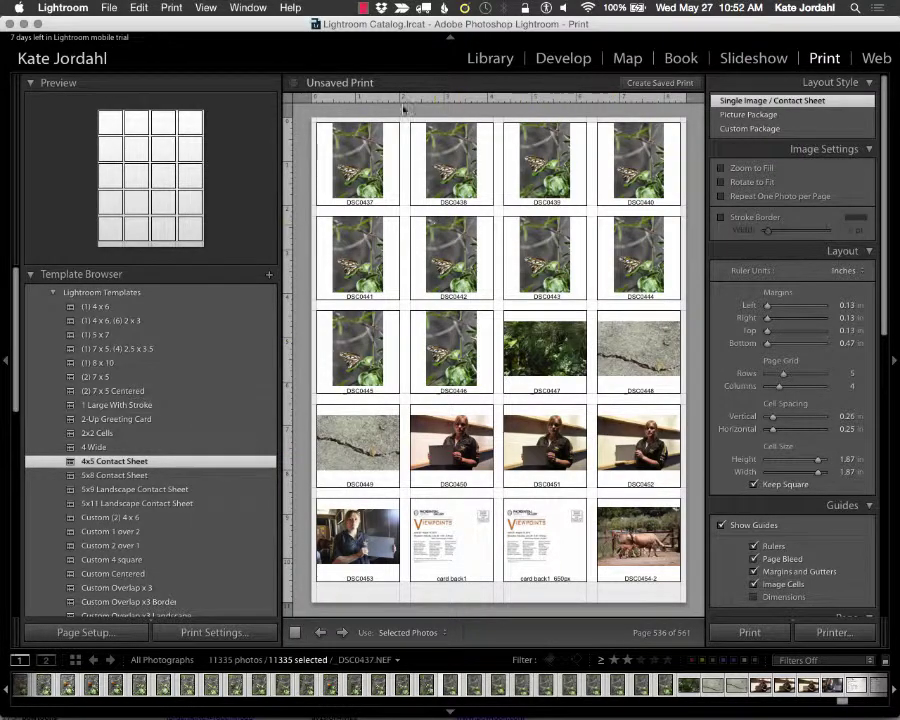
Step: Try the 5x8 Contact Sheet, 5x11 Landscape Contact Sheet and (1) 5 x 7 print templates, ending on (1) 4 x 6, (6) 2 x 3
left_click(96, 478)
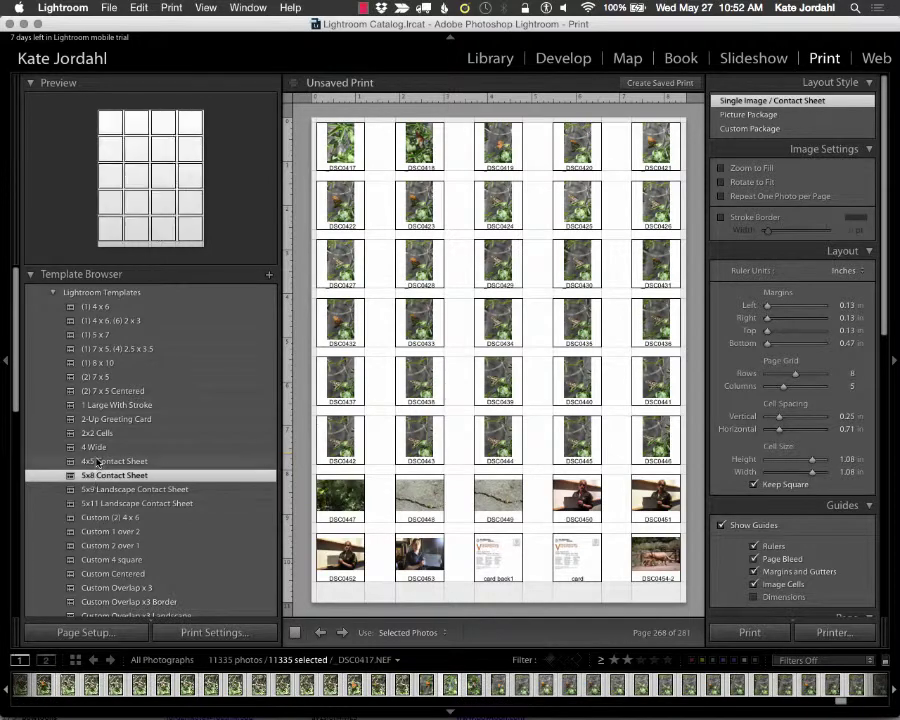
left_click(110, 503)
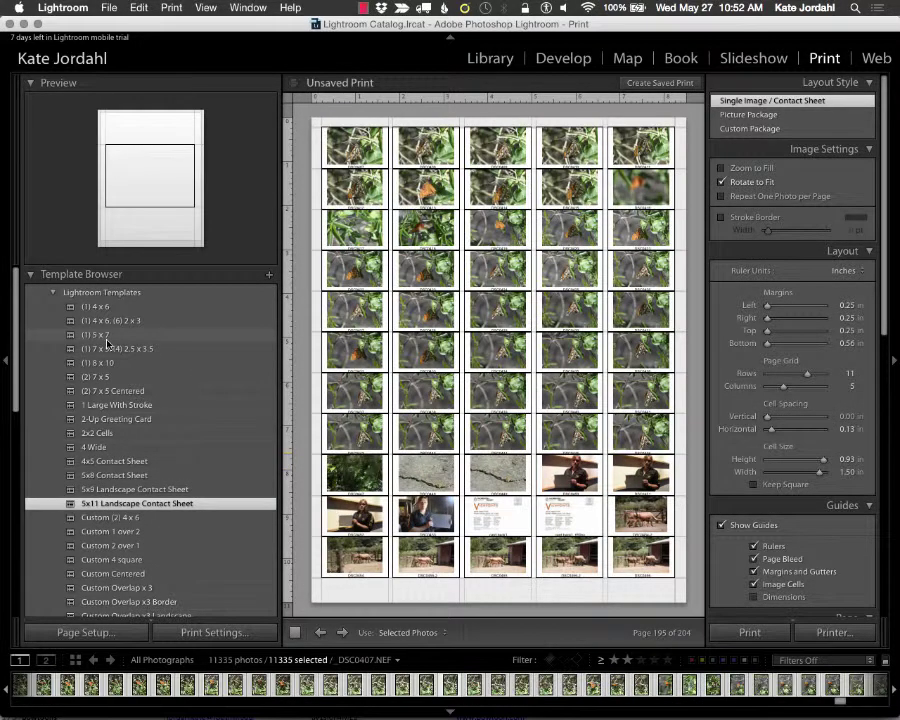
left_click(106, 340)
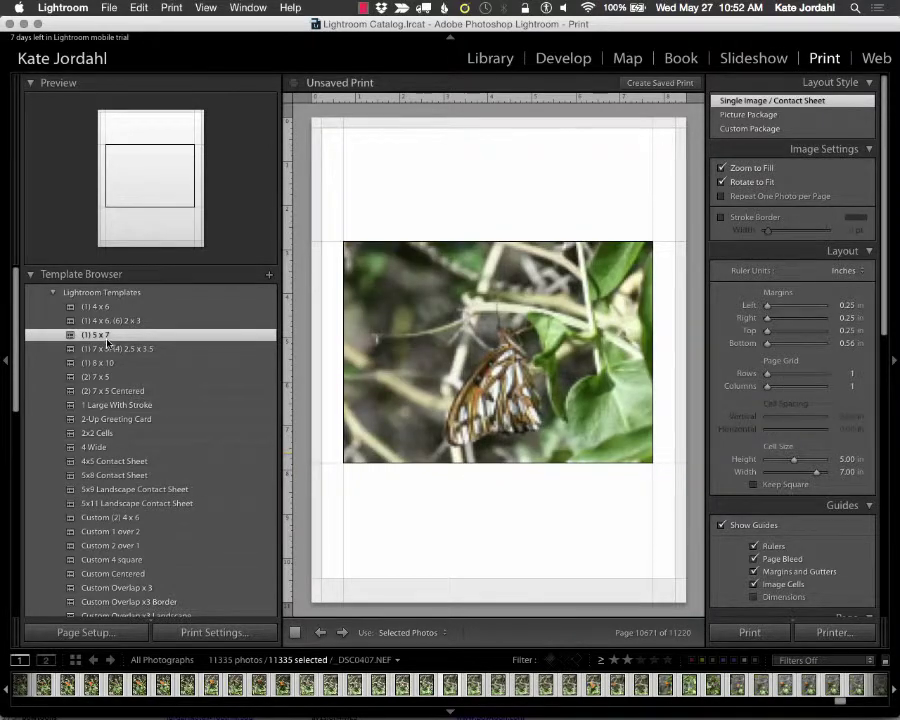
left_click(110, 322)
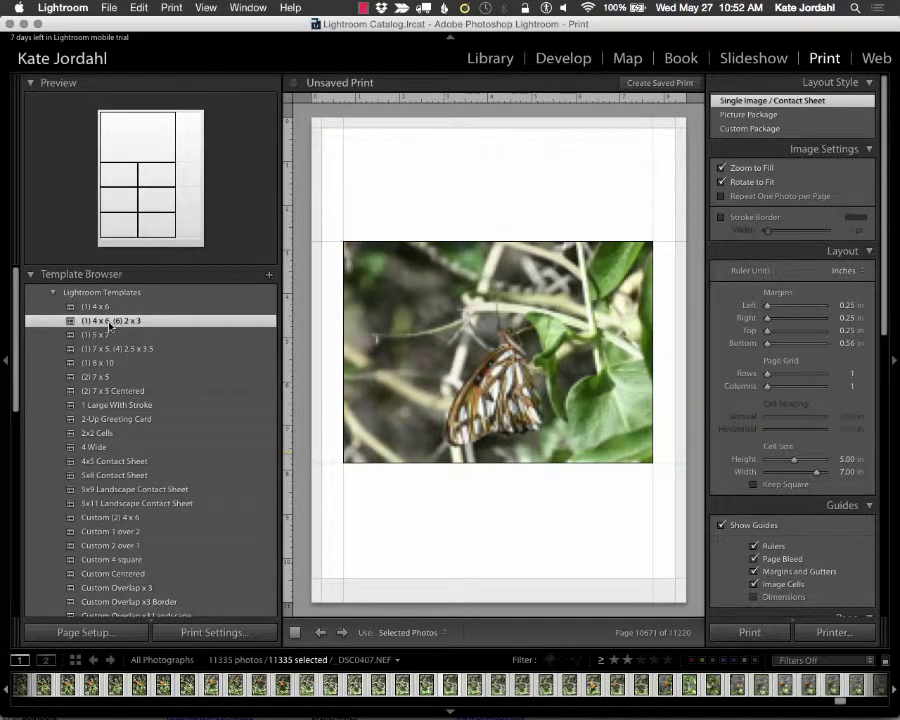
Step: Open the Web module, try the Charcoal gallery template, undo it and apply the Stationery template
left_click(877, 58)
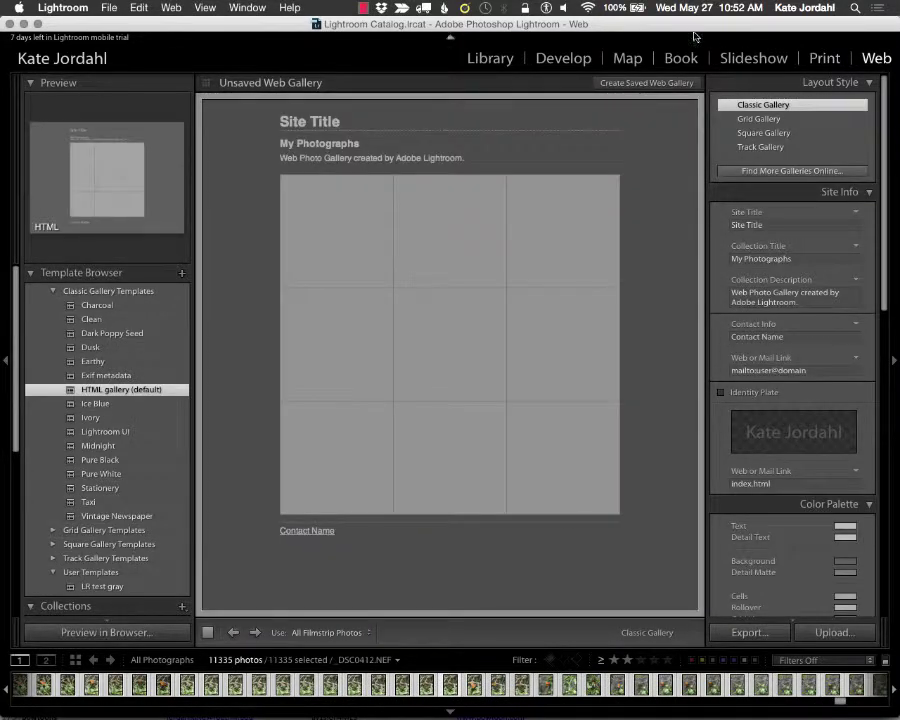
left_click(118, 314)
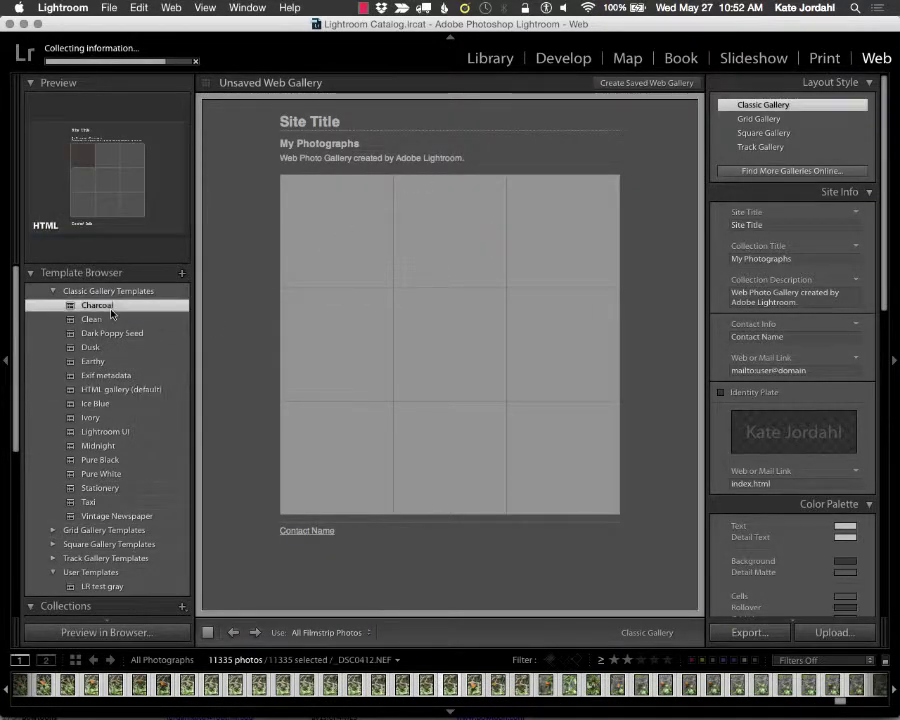
key("ctrl+z")
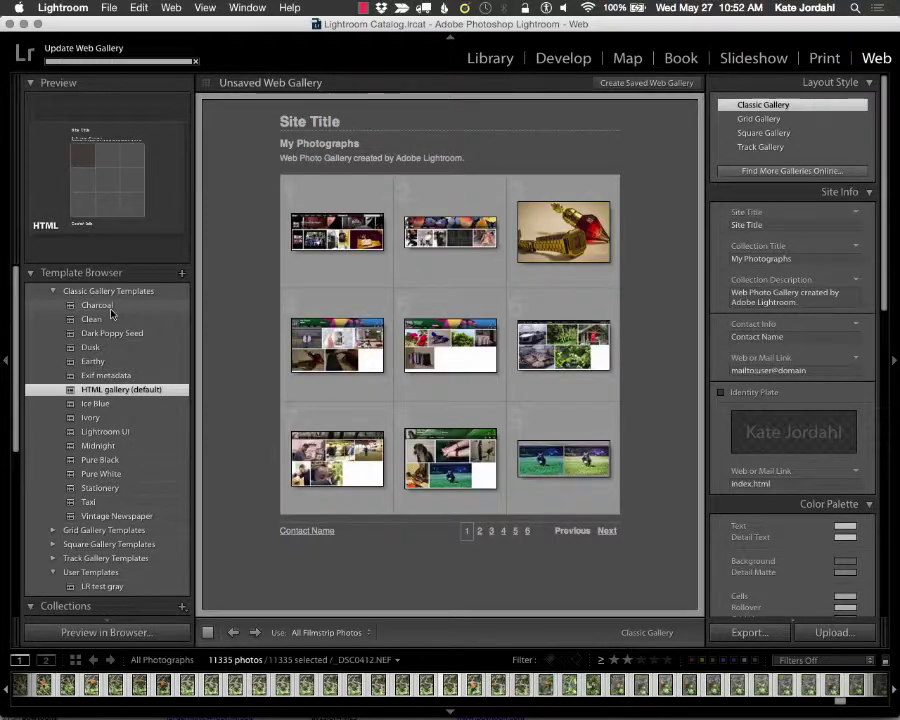
left_click(112, 488)
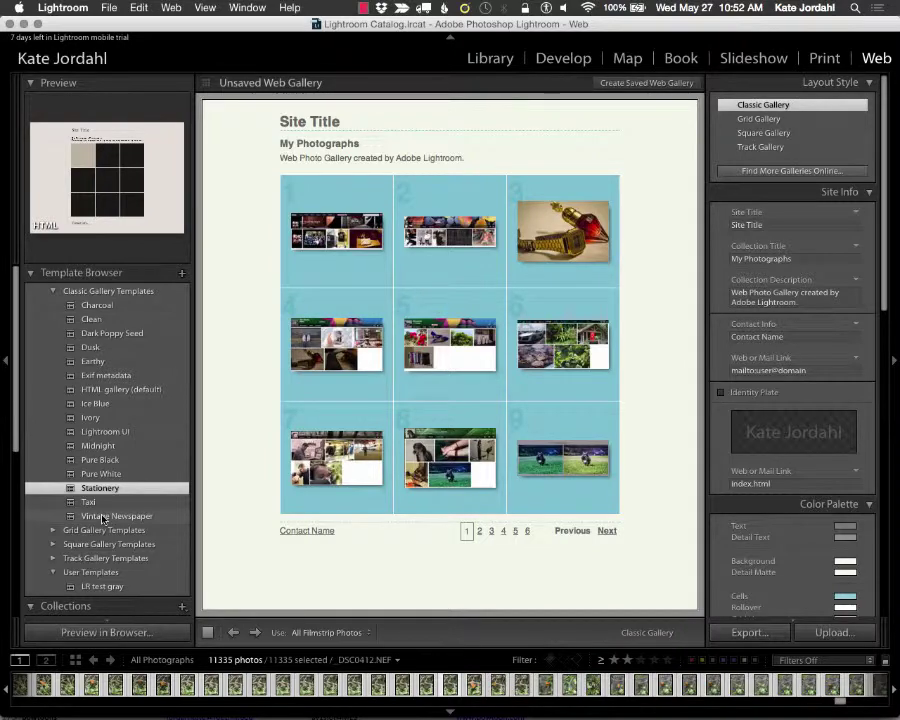
Step: Switch to the course website in Chrome and advance to the page on Lightroom Develop mode
key("super+Tab")
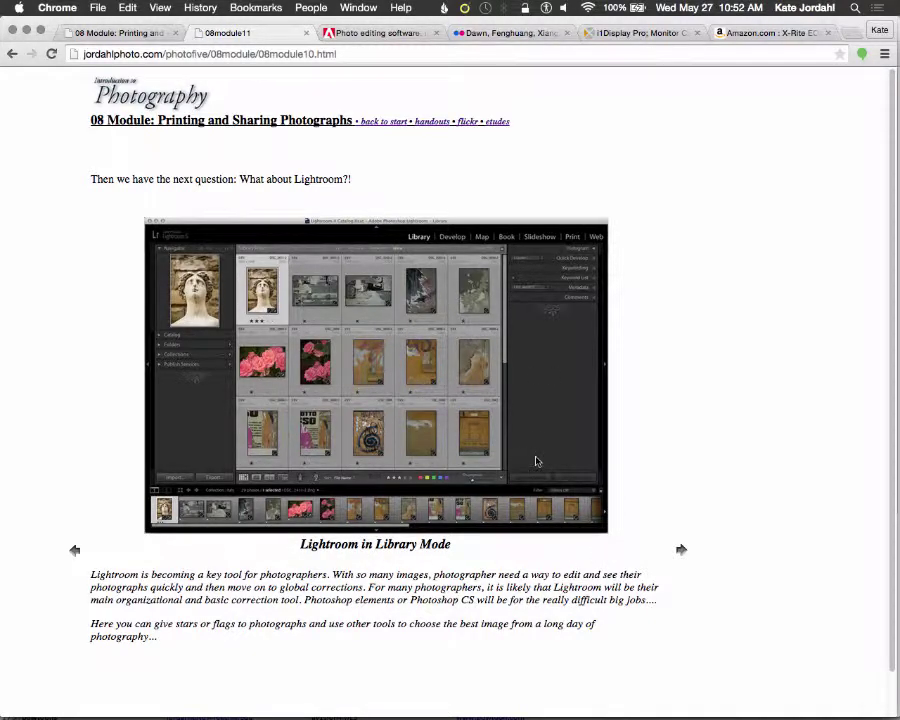
left_click(681, 551)
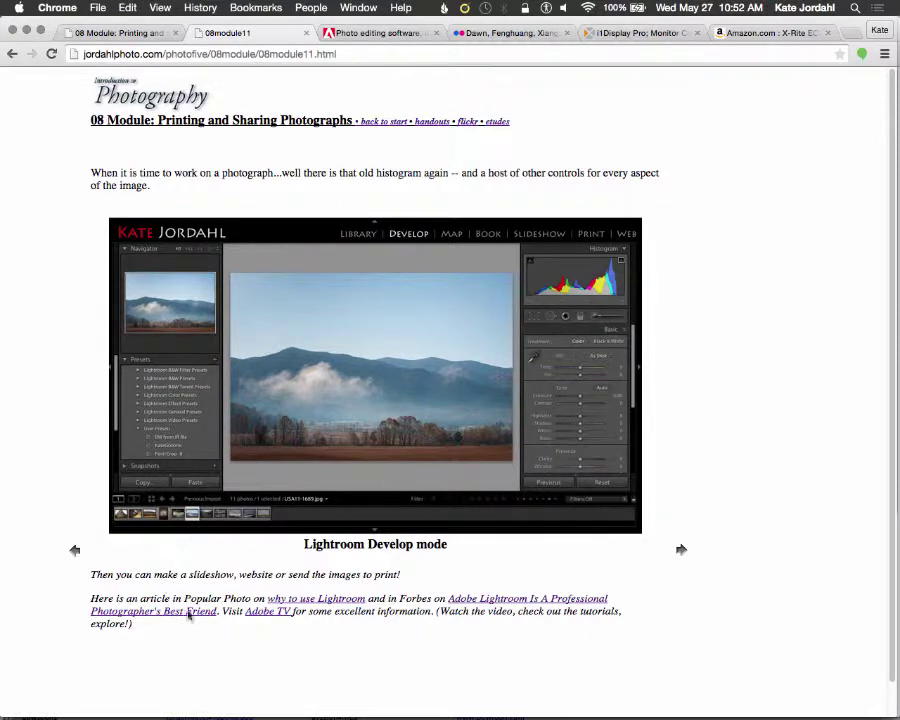
Step: Open the linked Popular Photography article on why to use Lightroom, skip the ad and skim the text
left_click(309, 607)
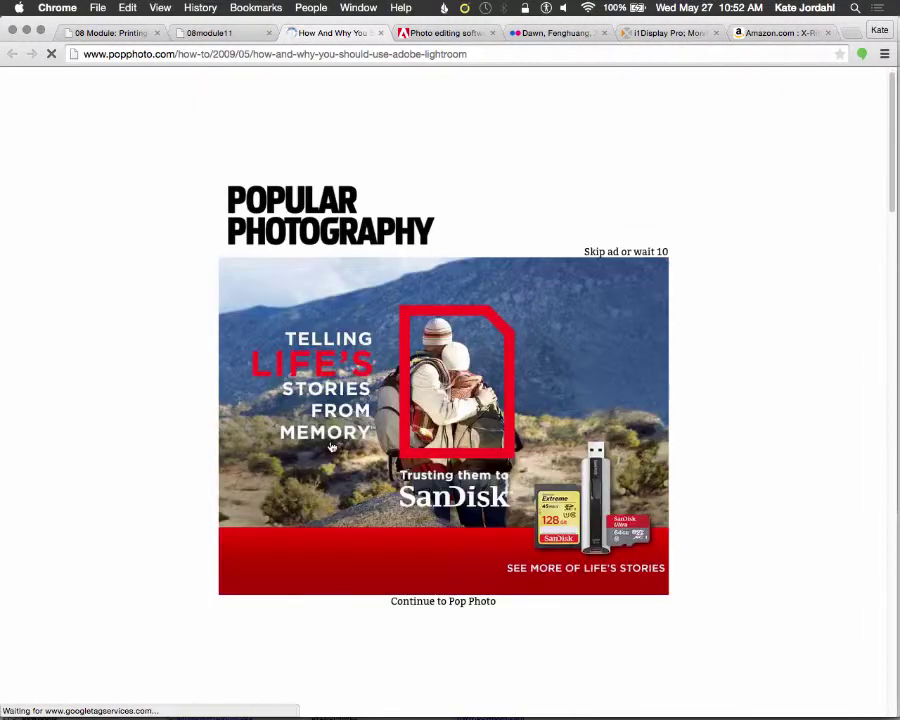
left_click(645, 252)
scroll(384, 438, "down", 4)
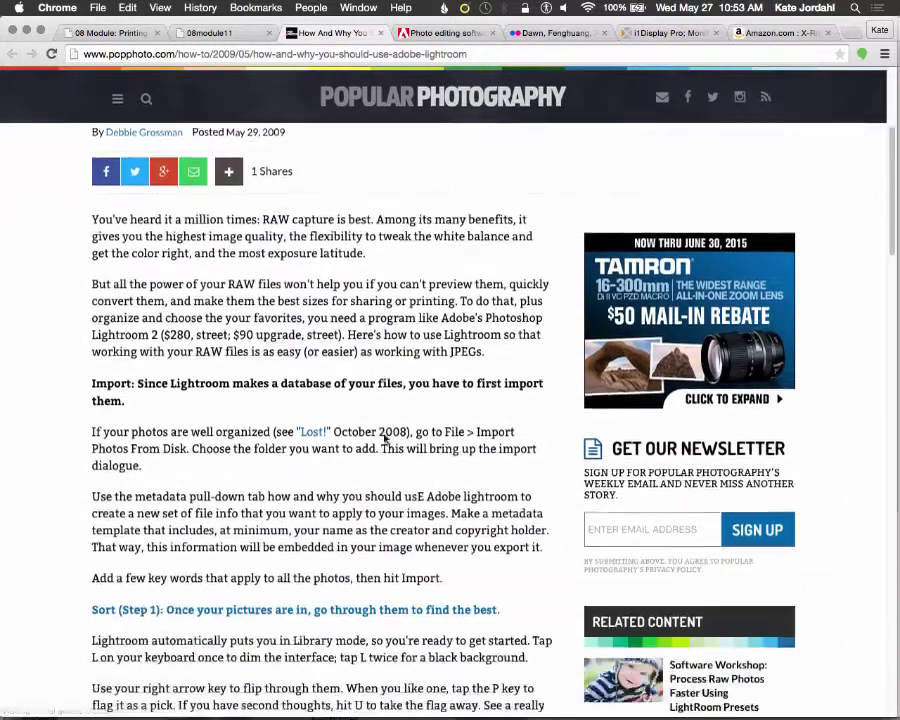
scroll(384, 437, "down", 4)
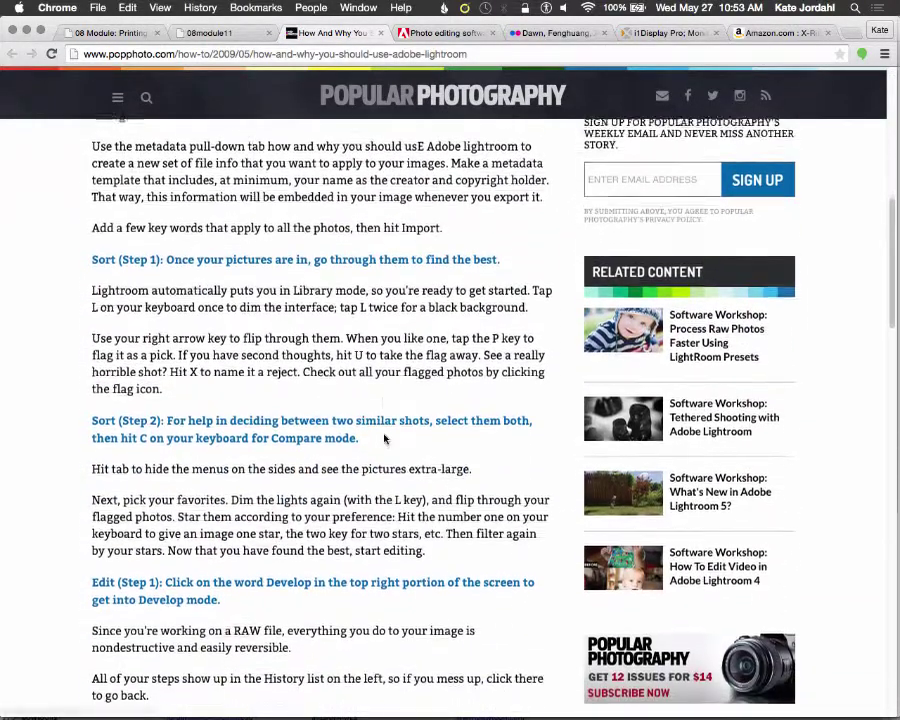
scroll(384, 438, "down", 1)
scroll(384, 438, "up", 10)
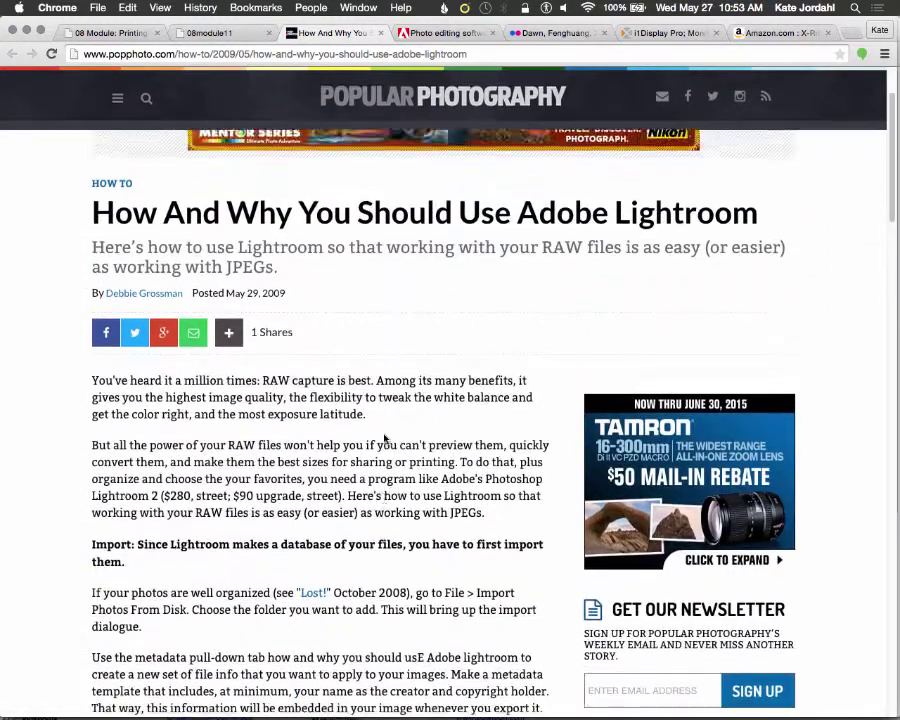
scroll(384, 439, "up", 1)
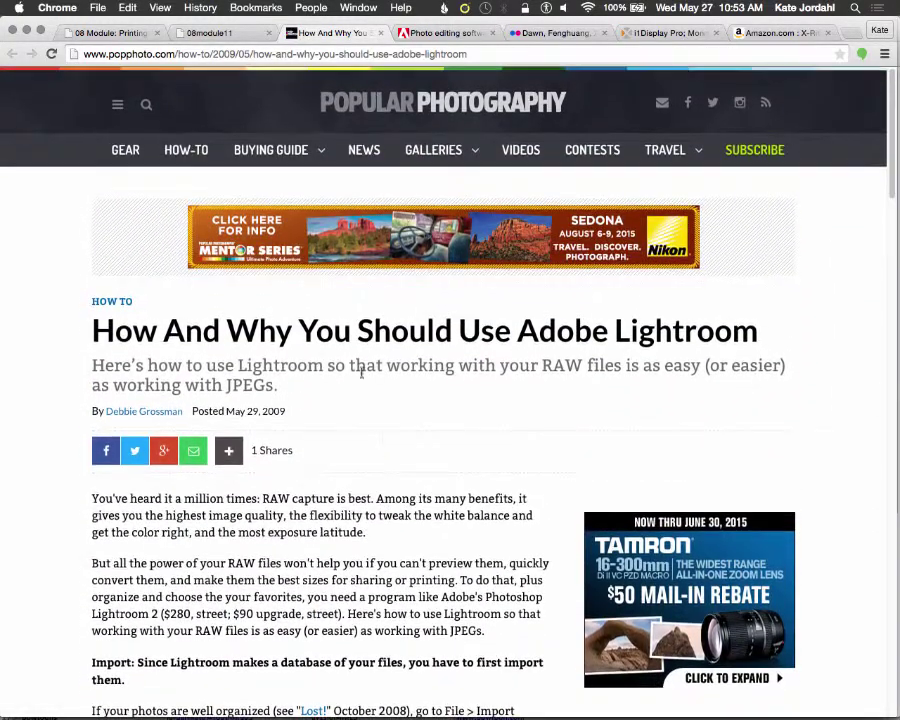
Step: Return to the course page, open the linked Forbes article on Lightroom, continue past the welcome screen and skim it
left_click(235, 37)
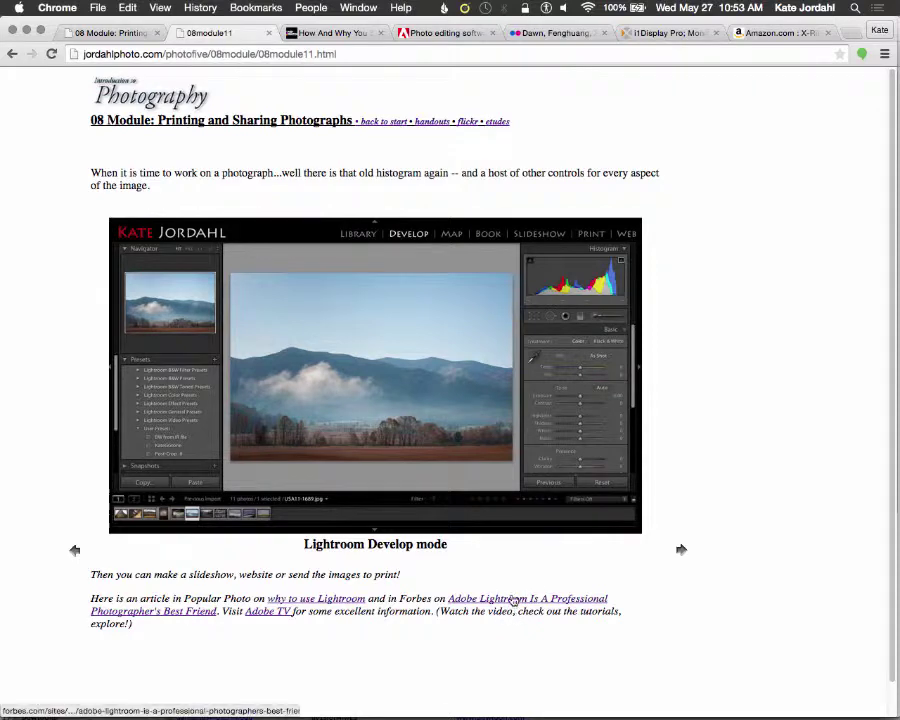
left_click(512, 600)
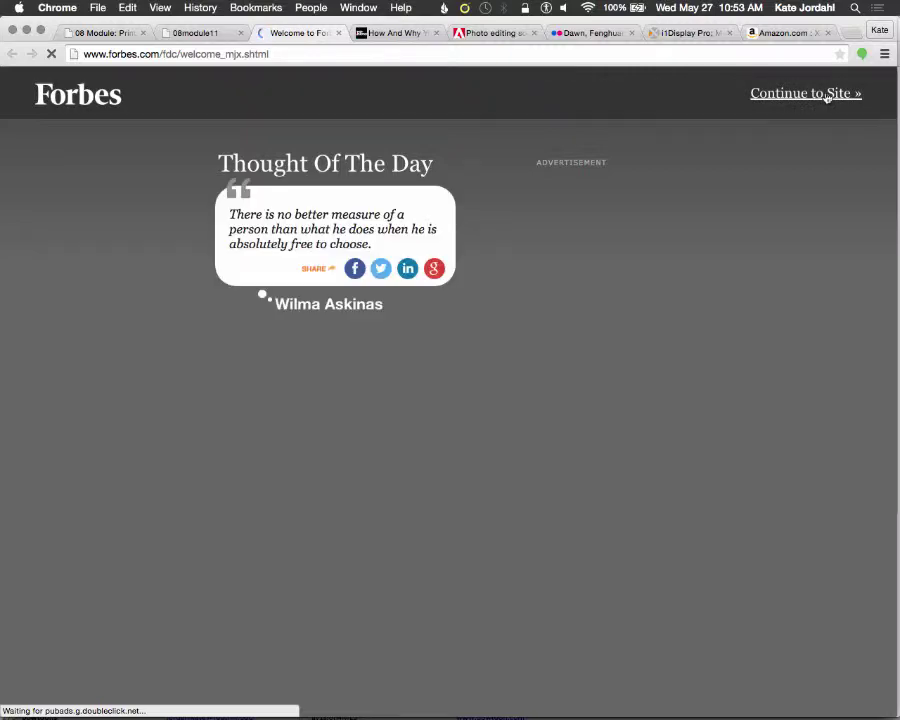
left_click(827, 97)
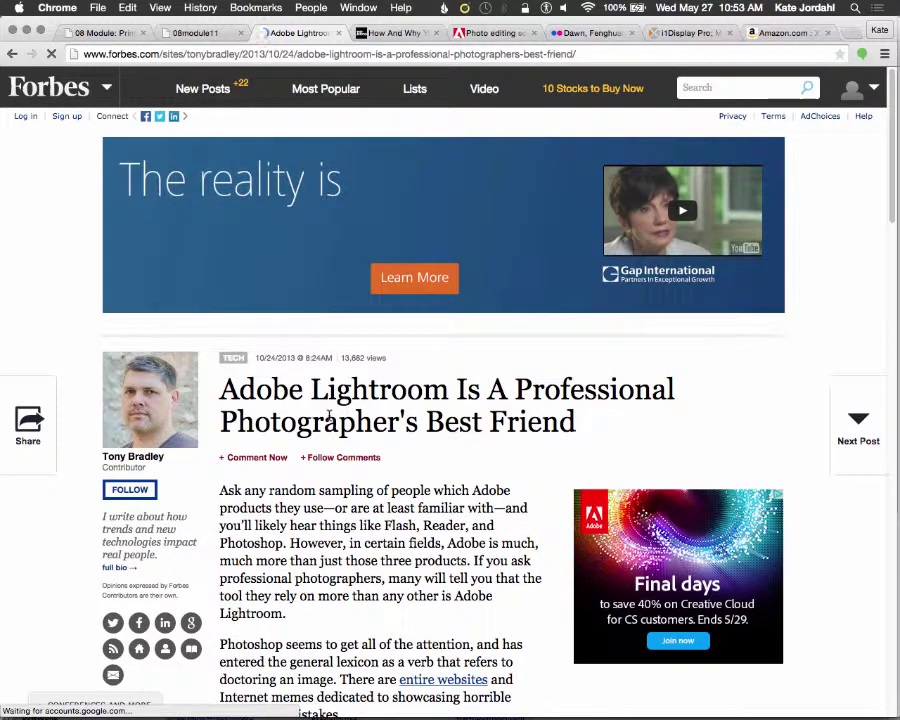
scroll(328, 418, "down", 10)
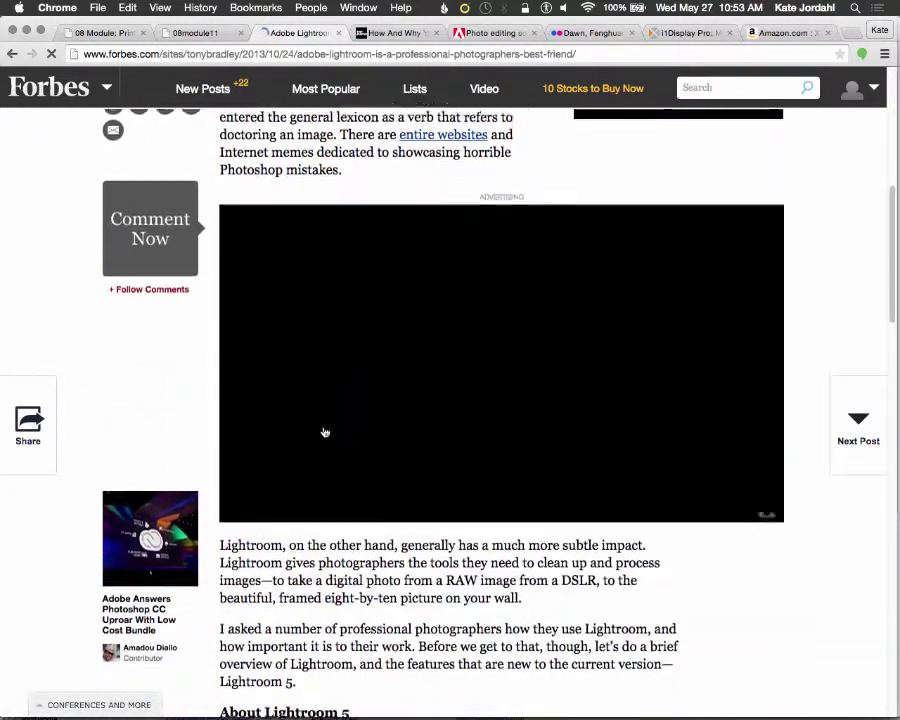
scroll(325, 432, "up", 10)
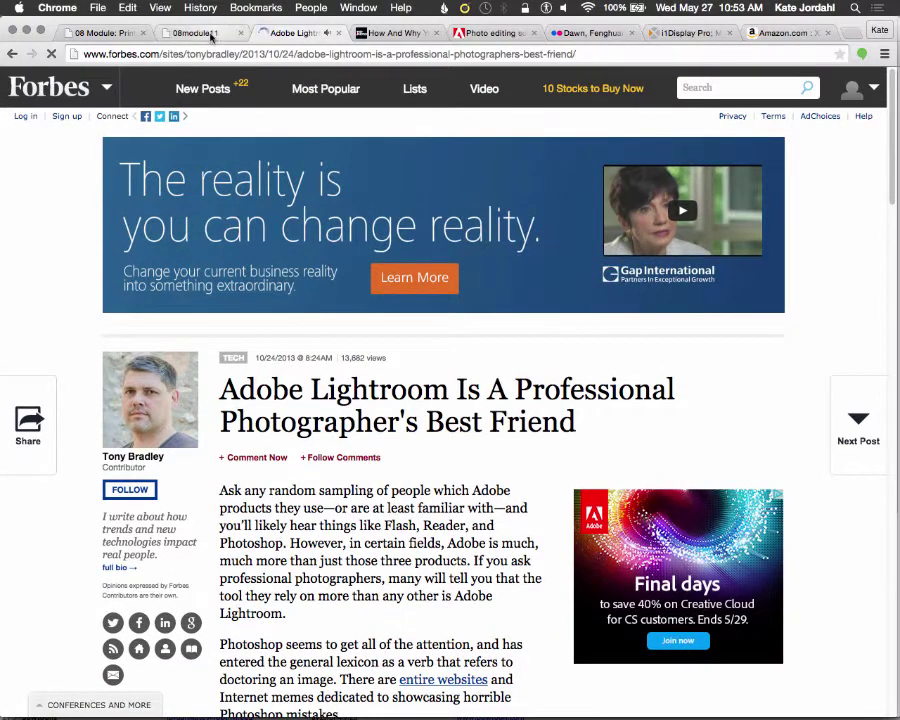
Step: From the course page, open the Adobe TV Lightroom page and browse its featured and highest-rated episodes
left_click(211, 36)
scroll(286, 464, "down", 1)
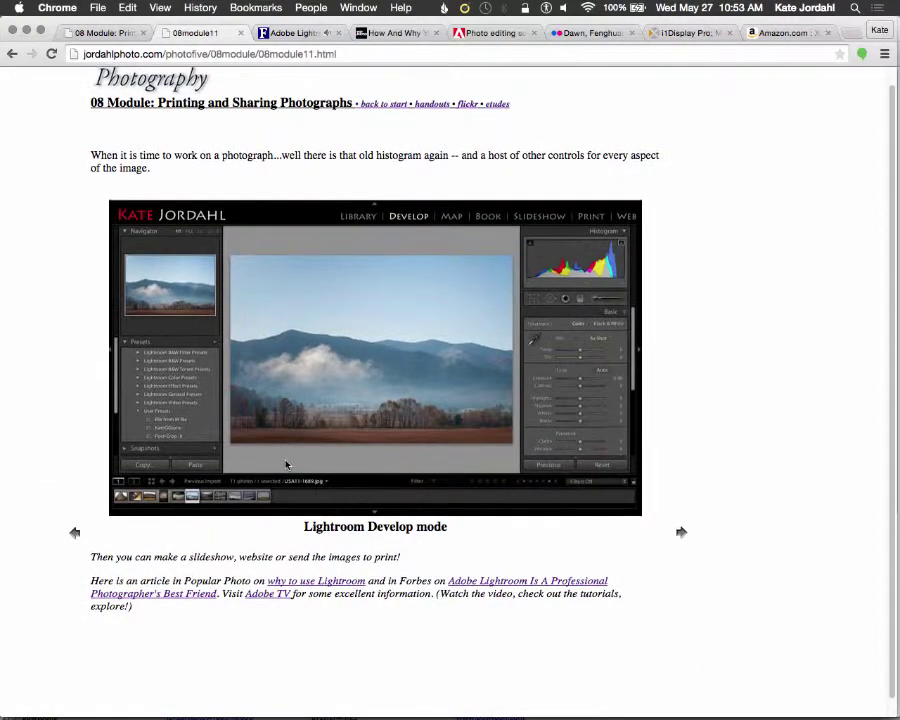
left_click(272, 595)
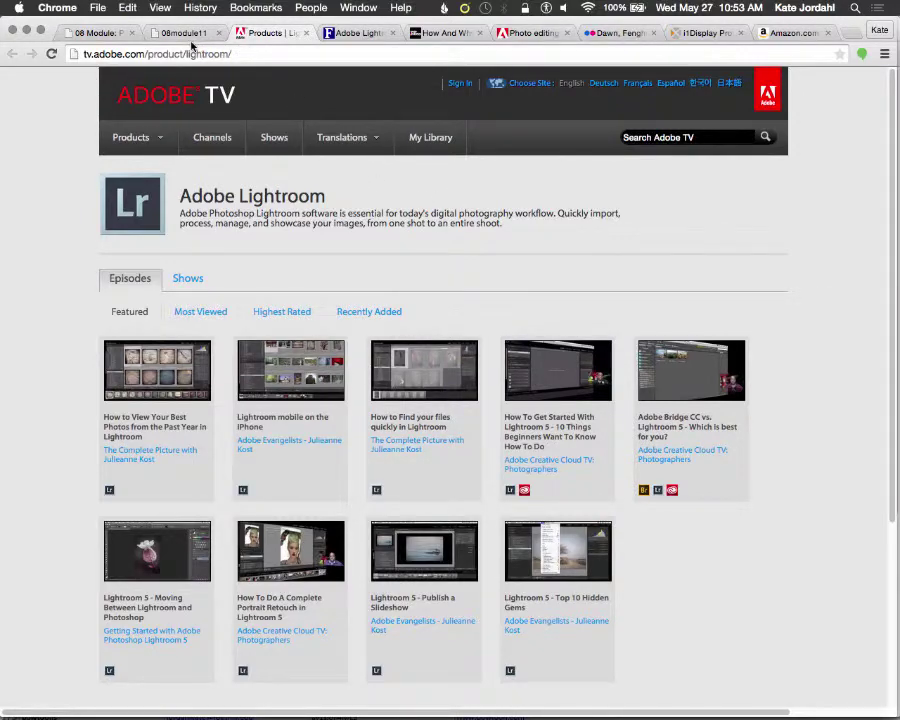
mouse_move(323, 447)
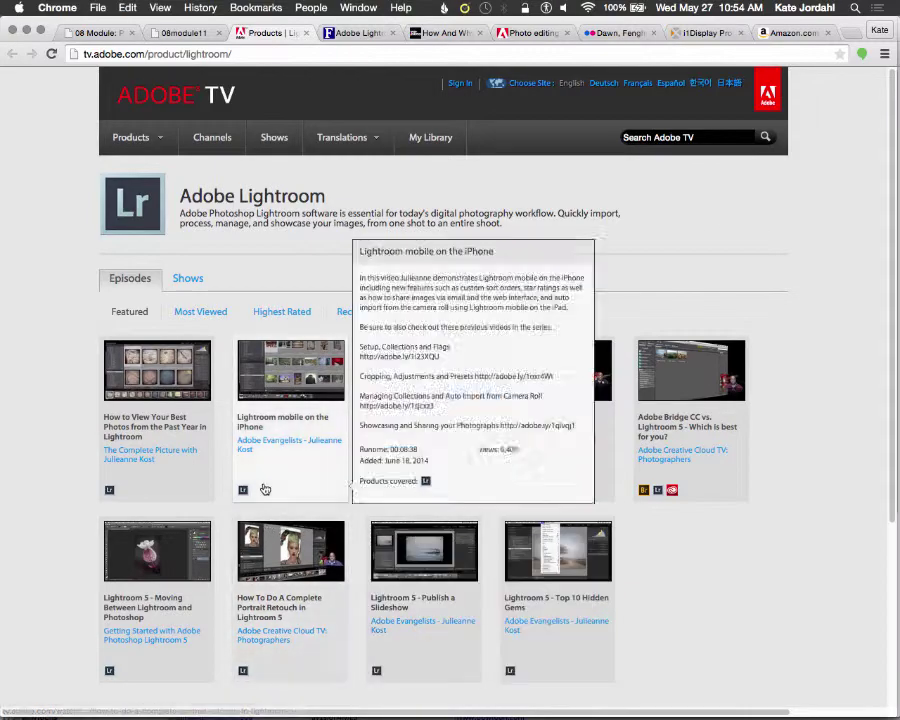
scroll(265, 280, "down", 1)
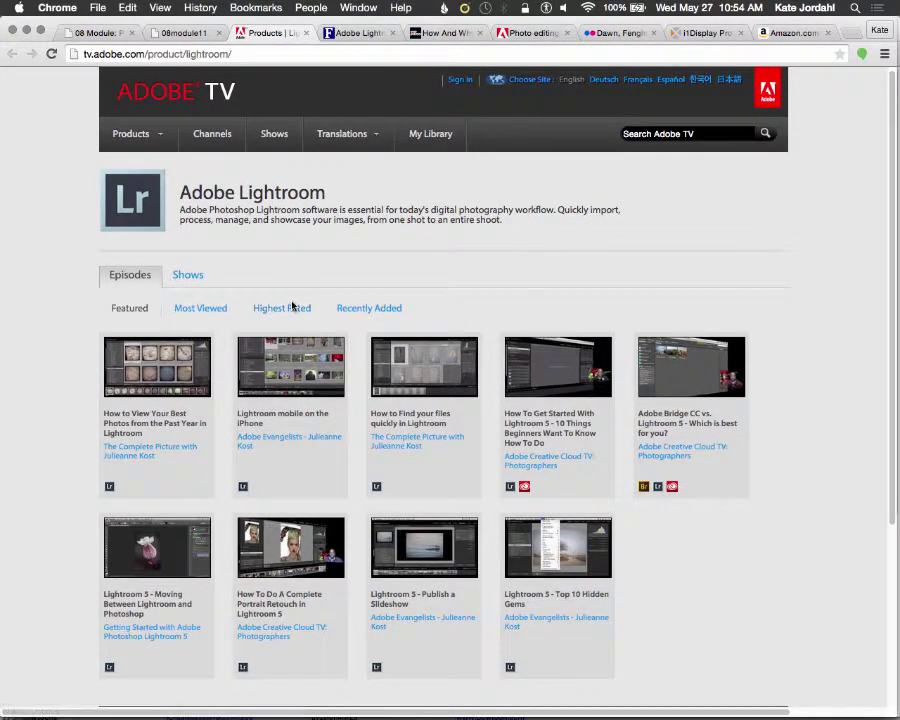
left_click(292, 311)
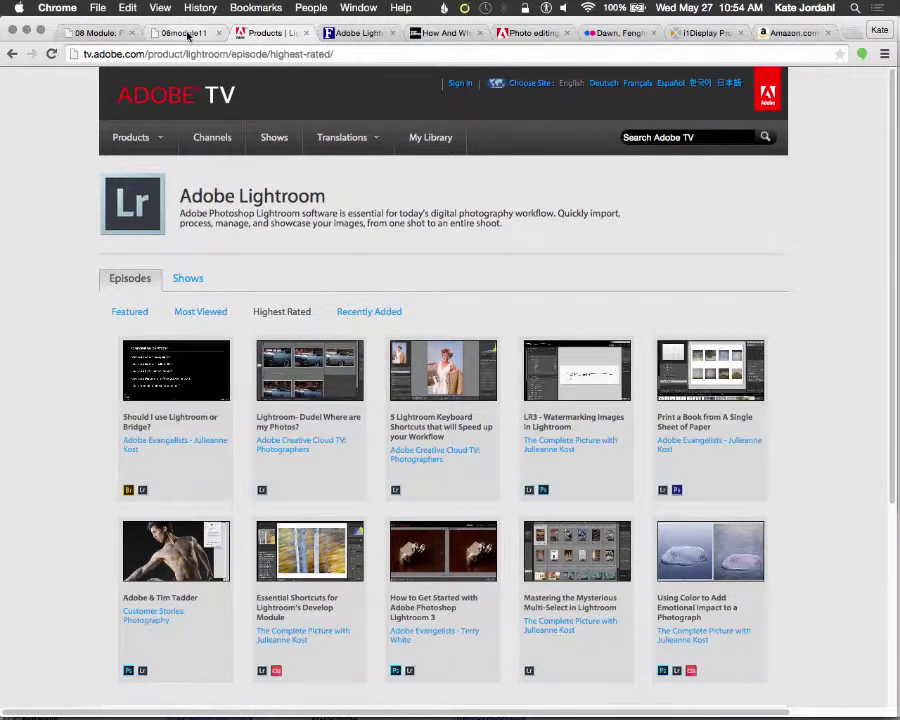
Step: Advance the course to the Photography Editing Terms #1 page and review the exposure, contrast, highlight and shadow examples
left_click(187, 34)
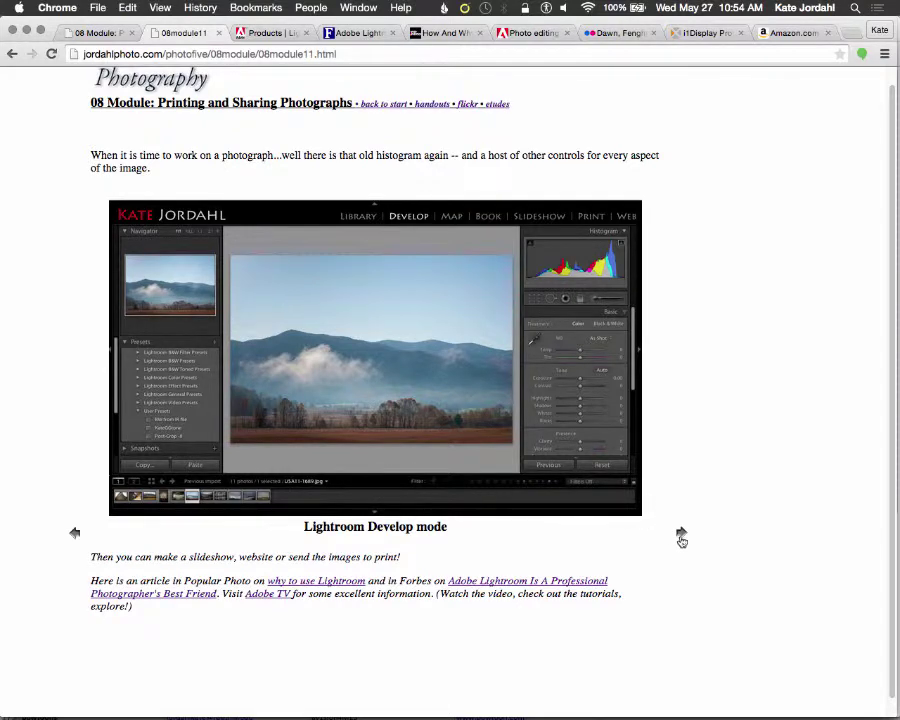
left_click(681, 532)
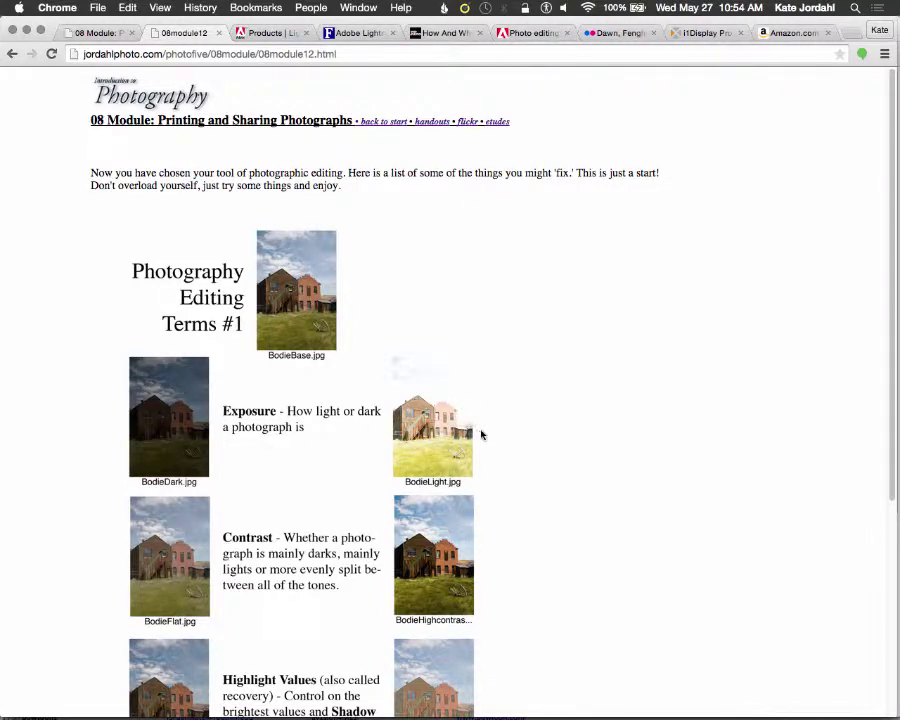
scroll(481, 435, "down", 3)
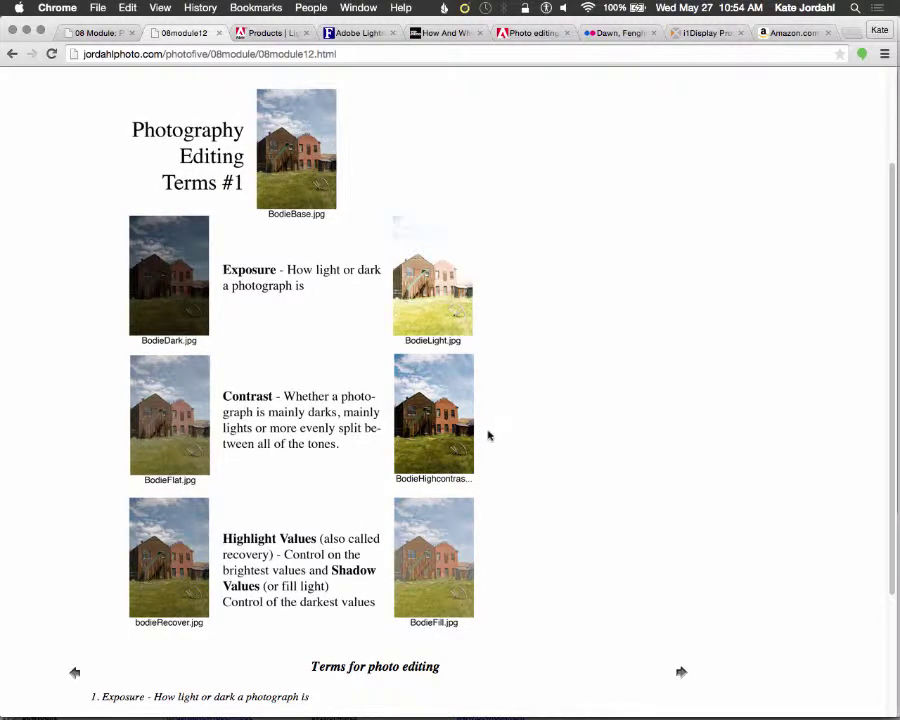
scroll(440, 453, "down", 1)
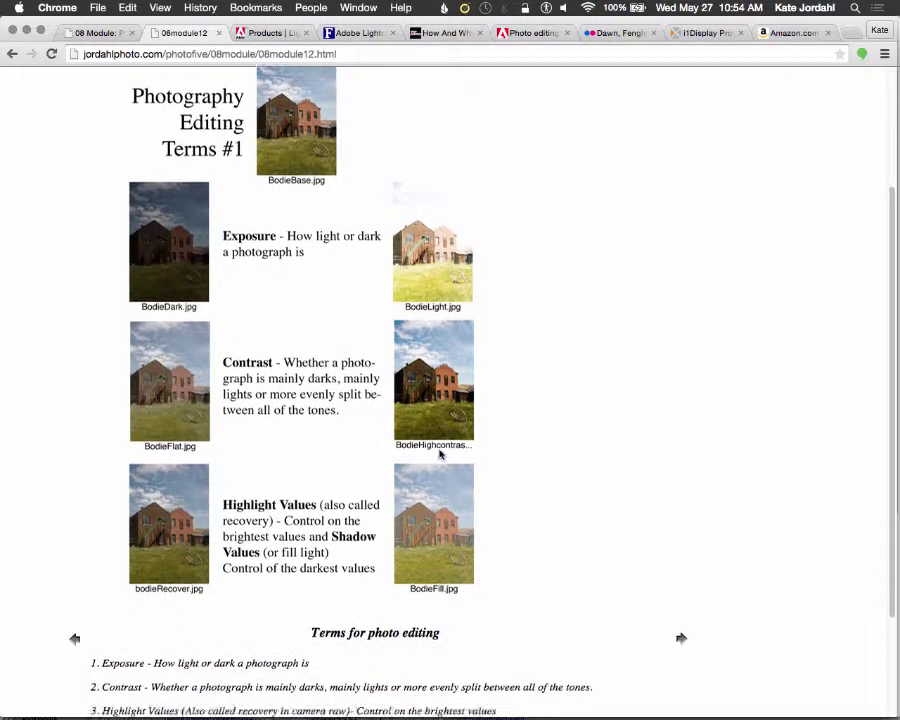
scroll(440, 453, "down", 2)
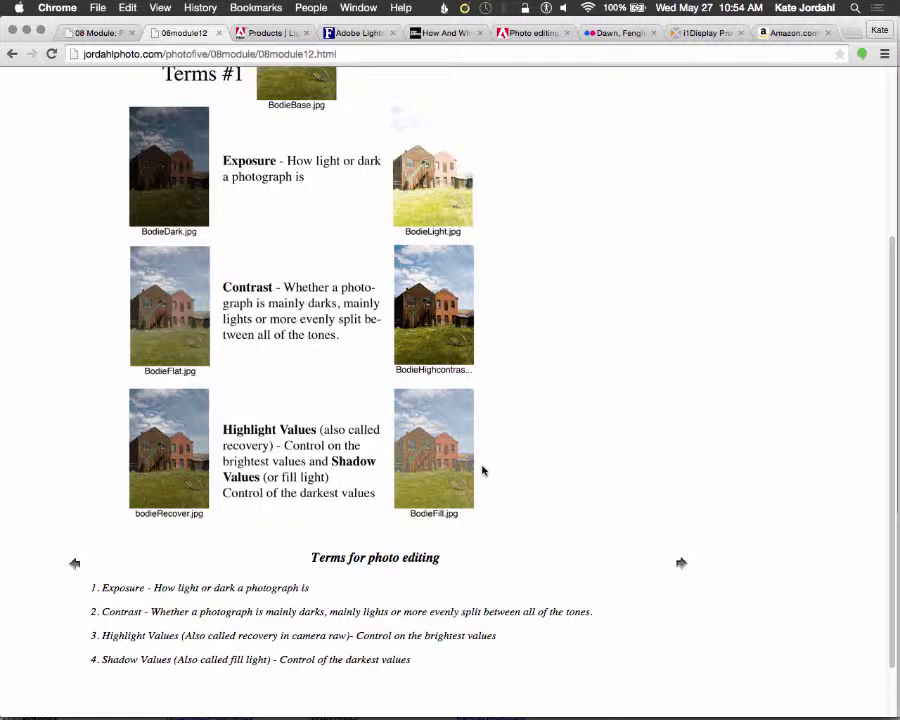
Step: Switch to Lightroom's Develop module and set the butterfly photo's Highlights to -9, Shadows to +4 and Blacks to -5
key("super+Tab")
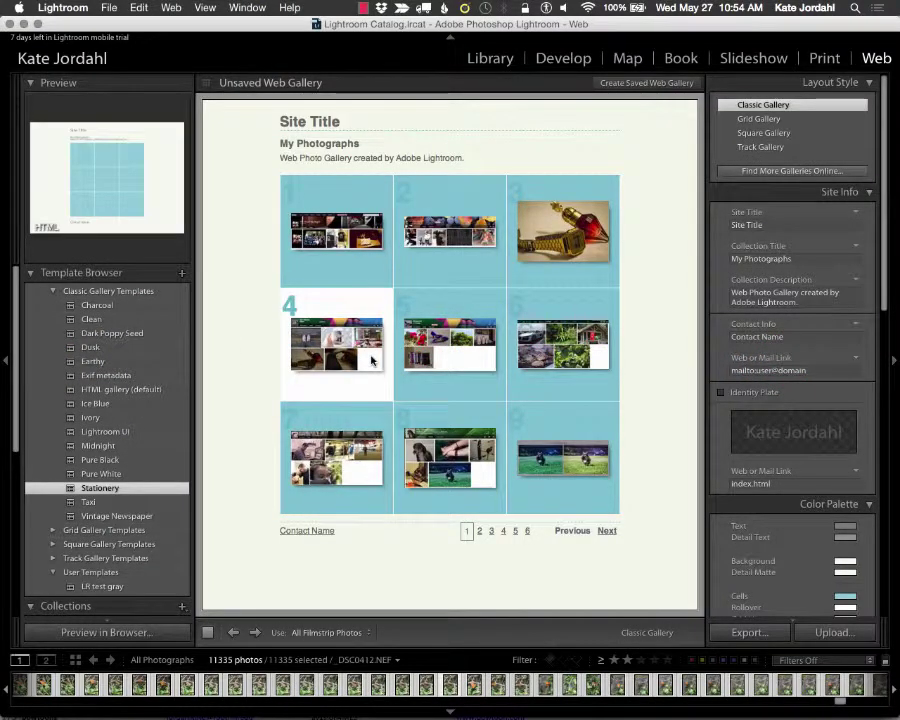
key("d")
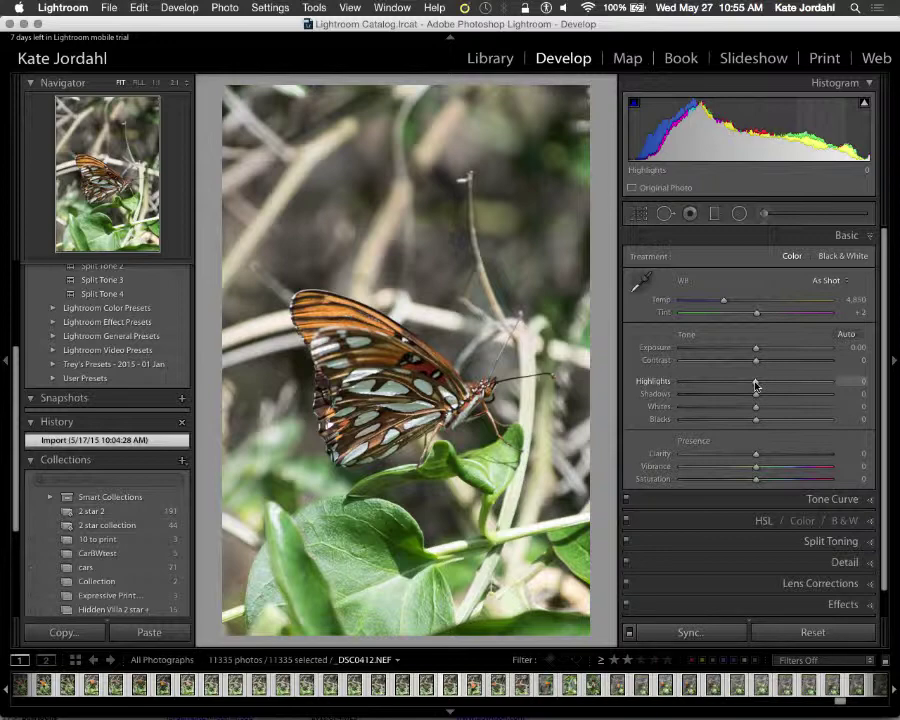
mouse_move(755, 385)
left_mouse_down()
mouse_move(714, 381)
mouse_move(748, 384)
left_mouse_up()
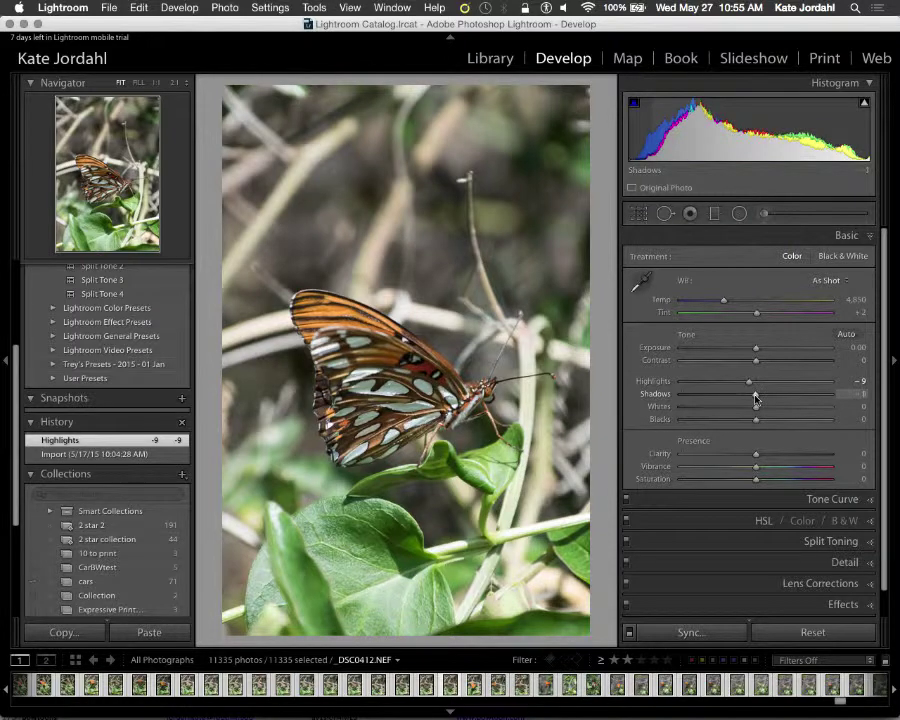
mouse_move(747, 397)
left_mouse_down()
mouse_move(816, 398)
mouse_move(750, 396)
mouse_move(758, 396)
left_mouse_up()
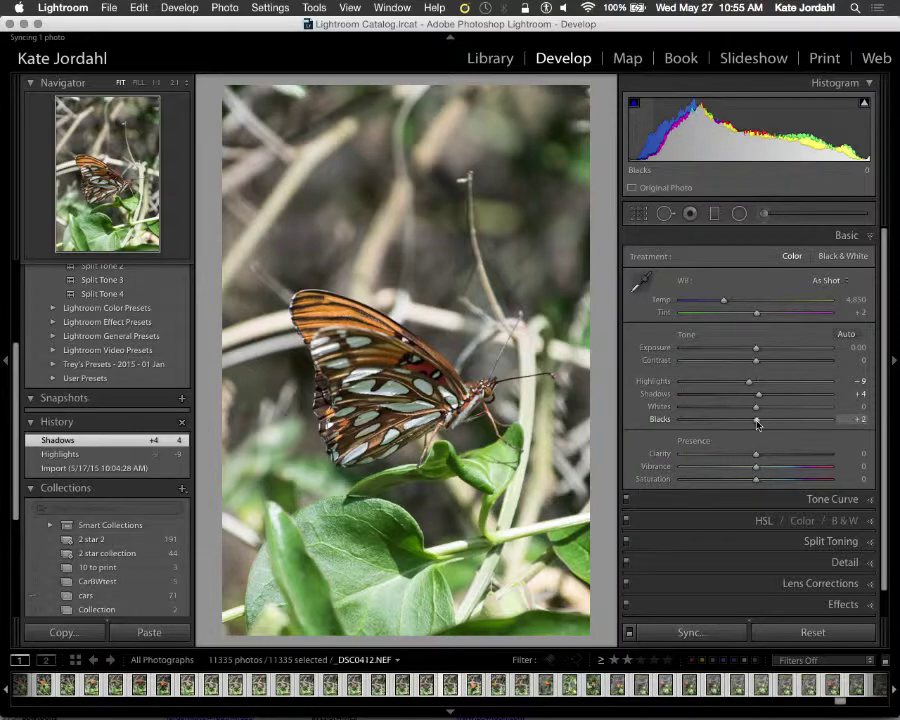
mouse_move(757, 424)
left_mouse_down()
mouse_move(680, 423)
mouse_move(845, 429)
mouse_move(670, 427)
mouse_move(752, 431)
left_mouse_up()
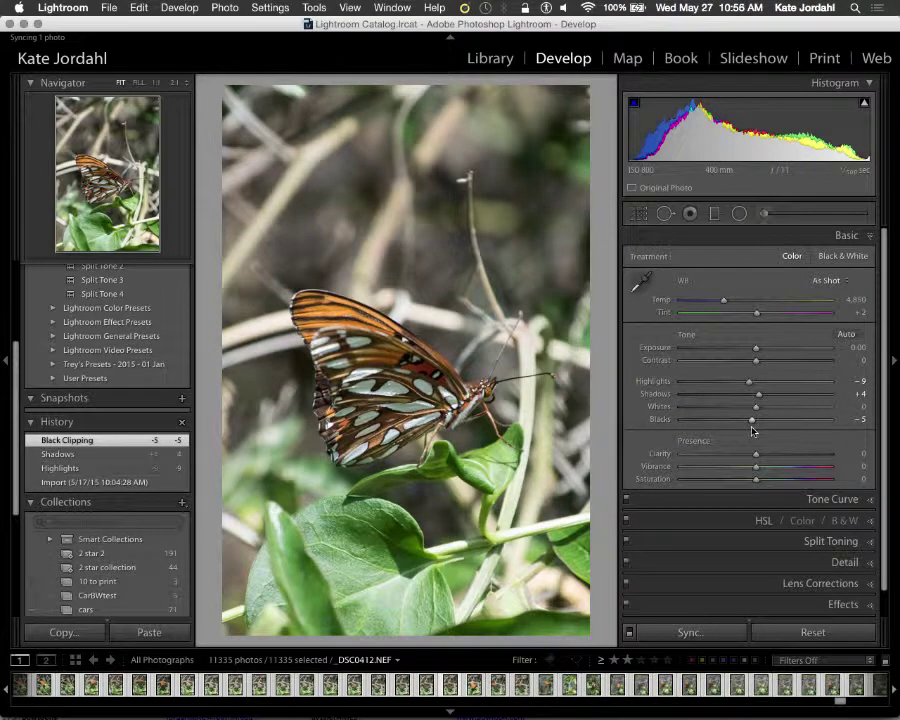
Step: Return to the course page in Chrome, advance to Photography Editing Terms #2 and review the saturation, temperature and tint examples
key("super+Tab")
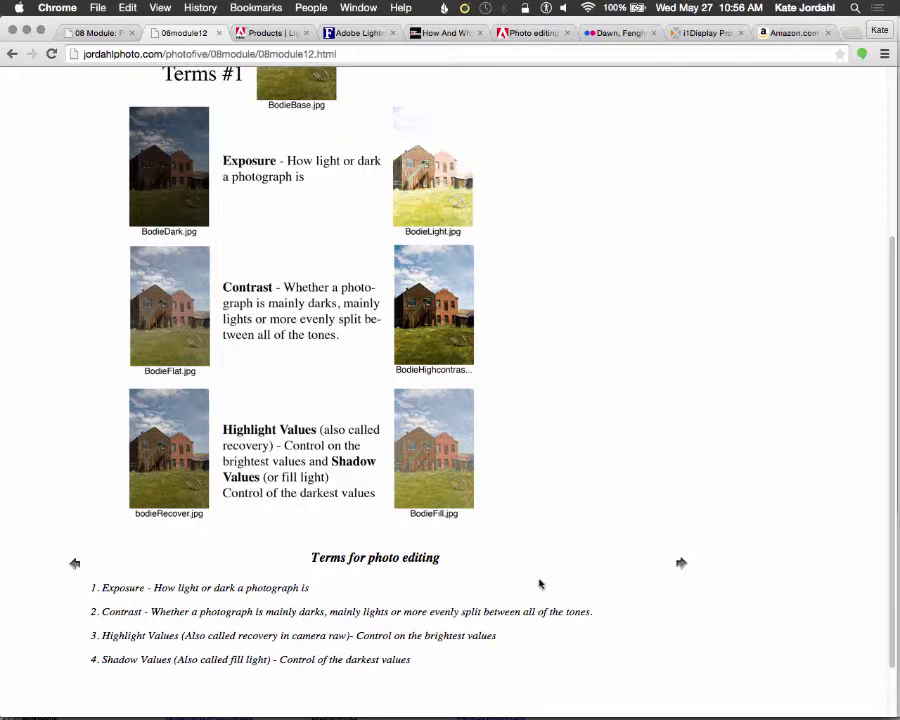
left_click(681, 565)
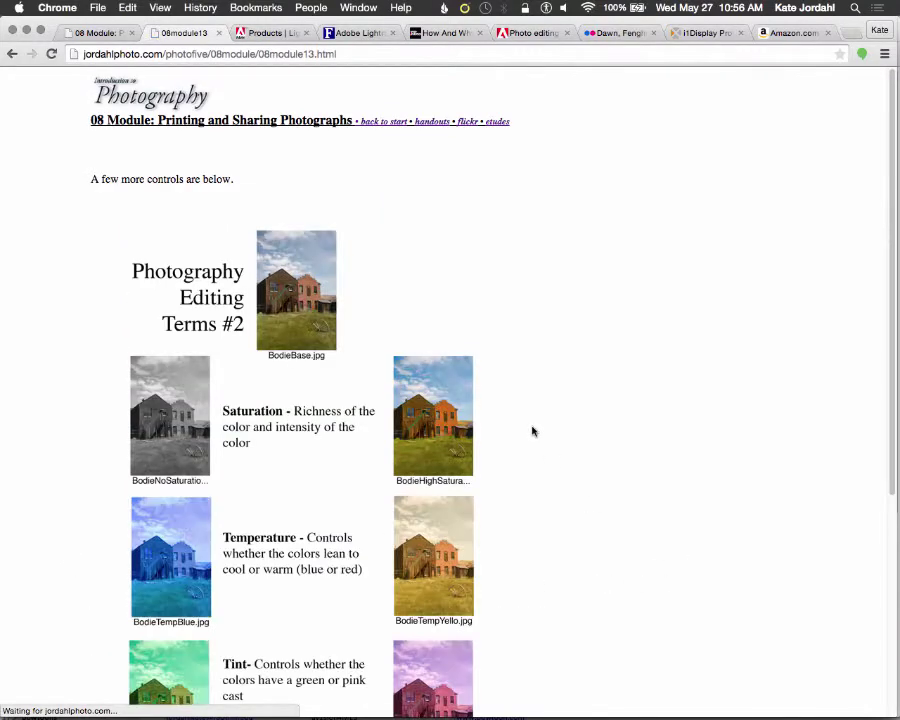
scroll(532, 428, "down", 3)
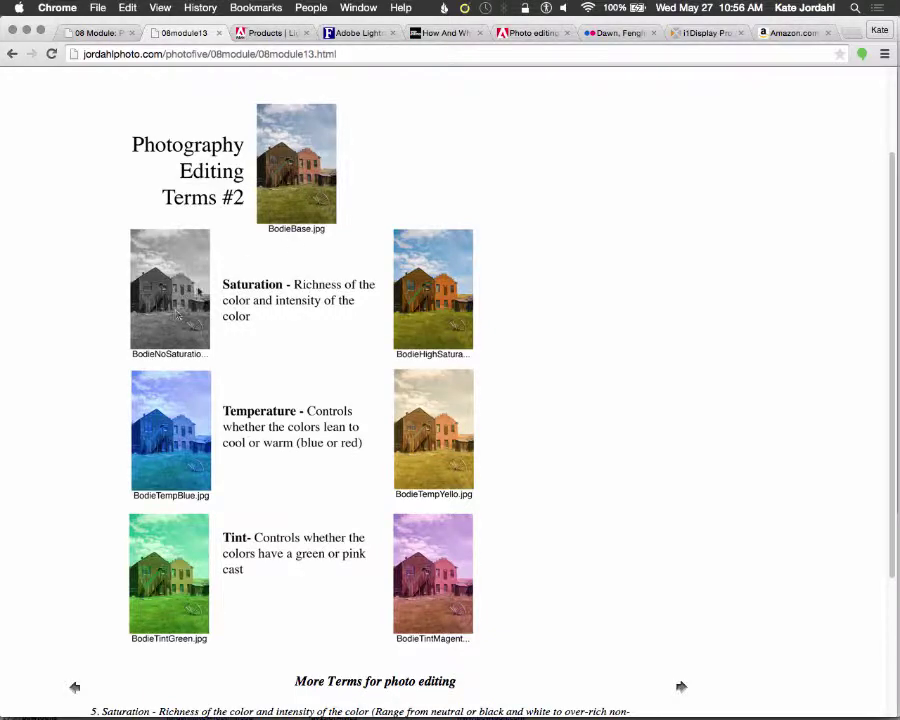
Step: Switch to Lightroom, try the butterfly photo's Saturation at -100 and +100, and reset it to 0
key("super+Tab")
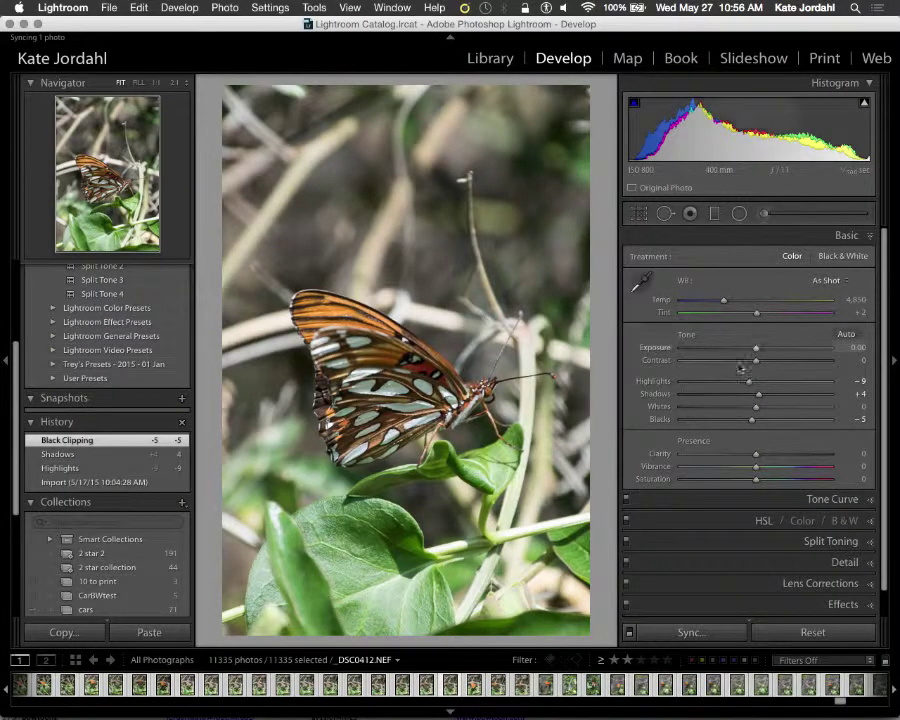
left_click_drag(758, 479, 857, 490)
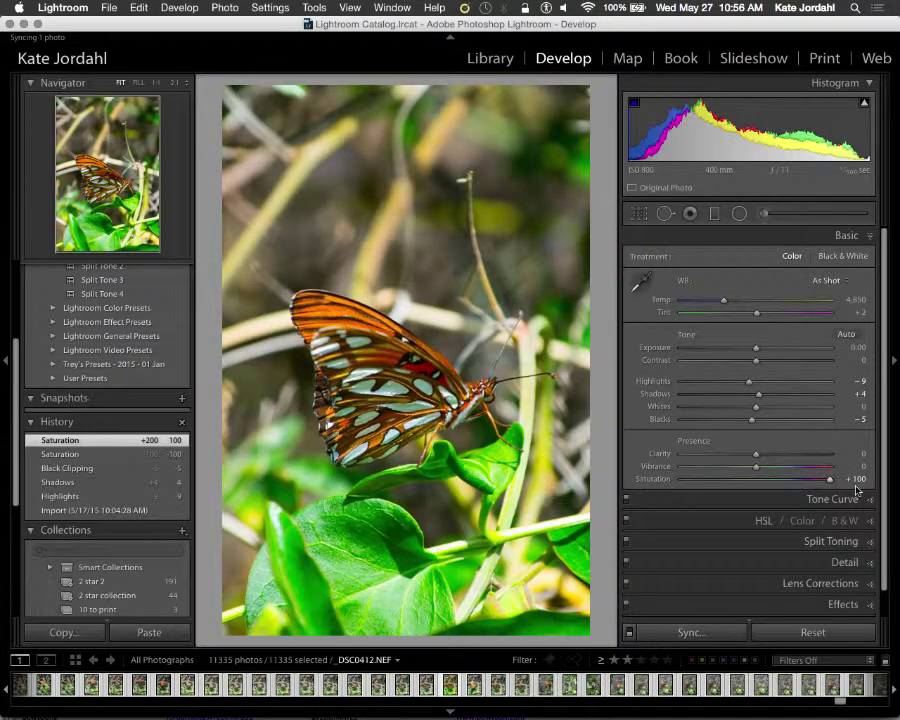
double_click(656, 481)
Step: After checking the temperature term, try a warmer temperature of about 6.5K and a tint of about -21, restoring the As Shot white balance
key("super+Tab")
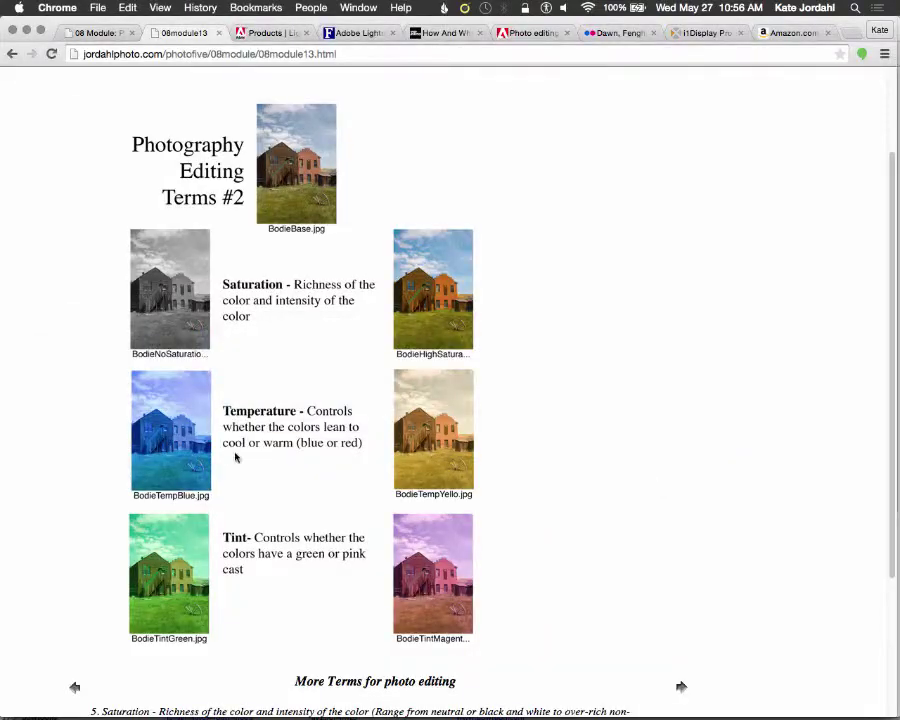
key("super+Tab")
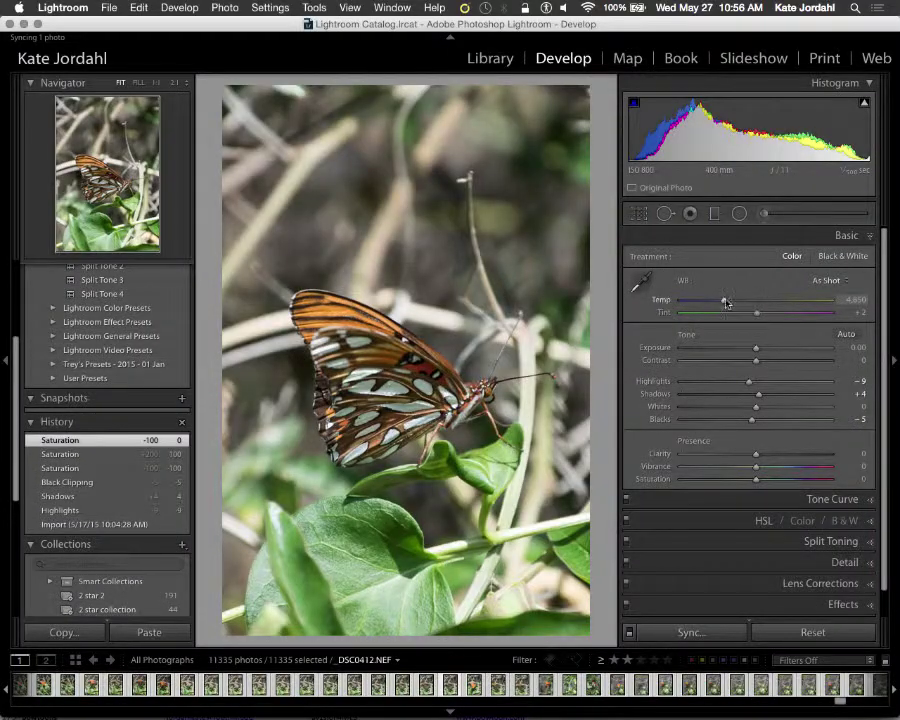
left_click_drag(690, 300, 744, 296)
double_click(660, 300)
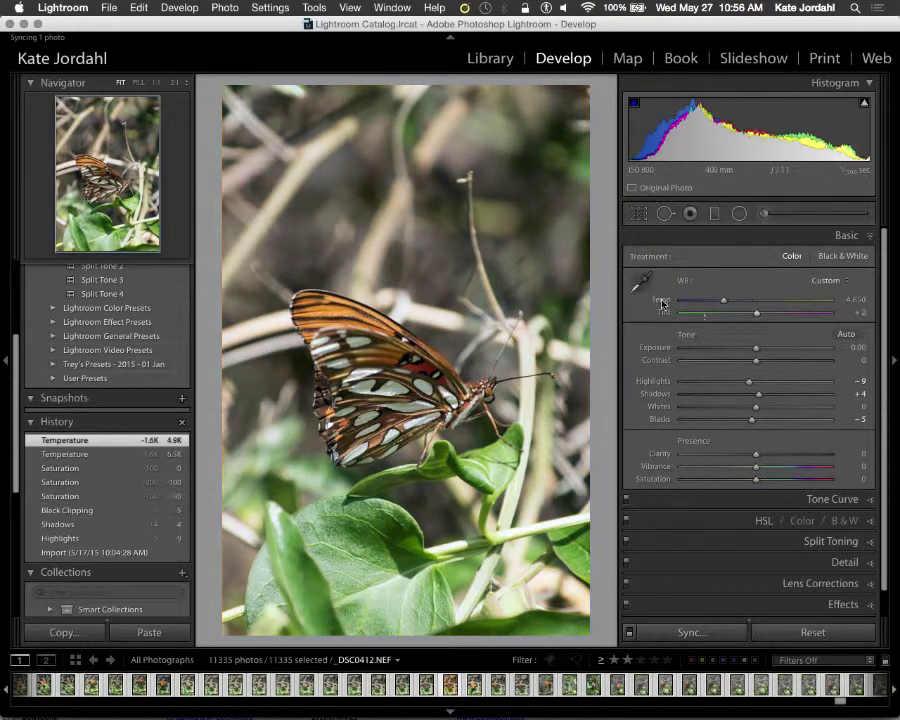
left_click(826, 280)
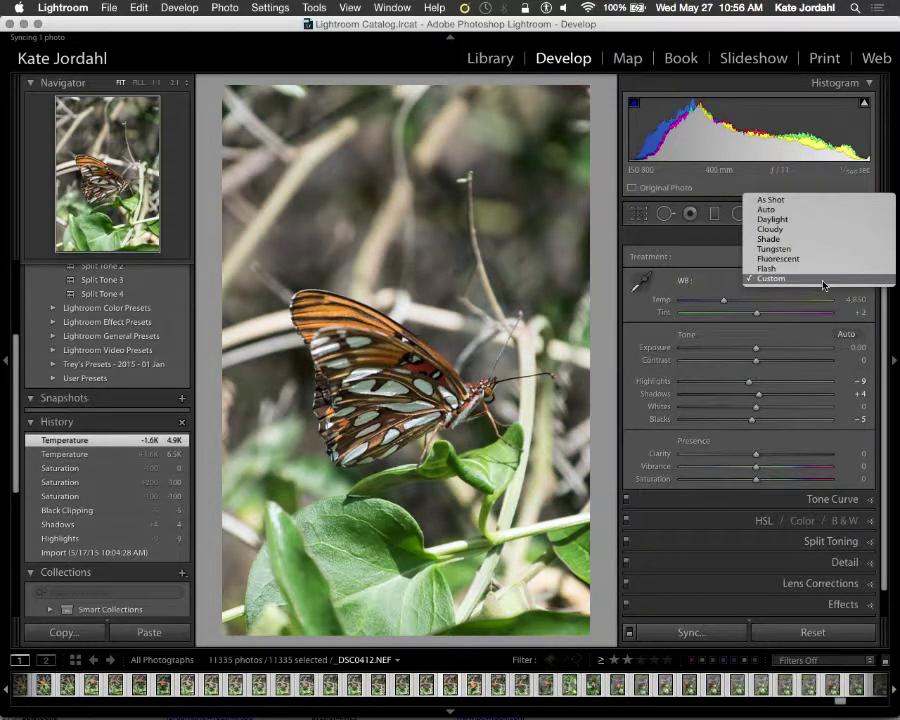
left_click(793, 199)
mouse_move(757, 313)
left_mouse_down()
mouse_move(675, 313)
mouse_move(842, 321)
mouse_move(745, 314)
left_mouse_up()
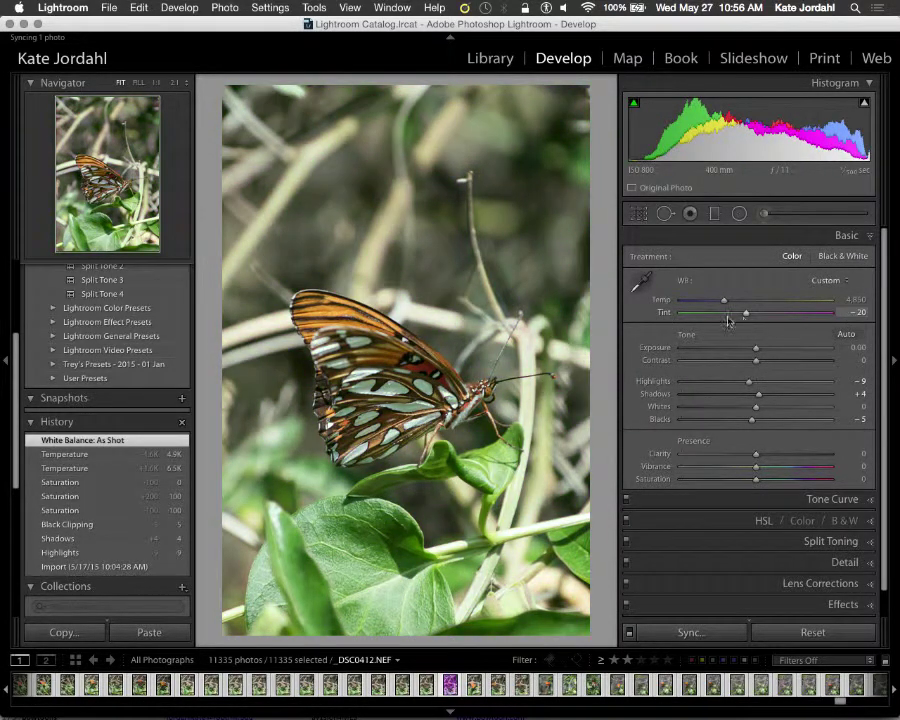
key("super+z")
Step: Return to the course page in Chrome and read the More Terms for photo editing list below the examples
key("super+Tab")
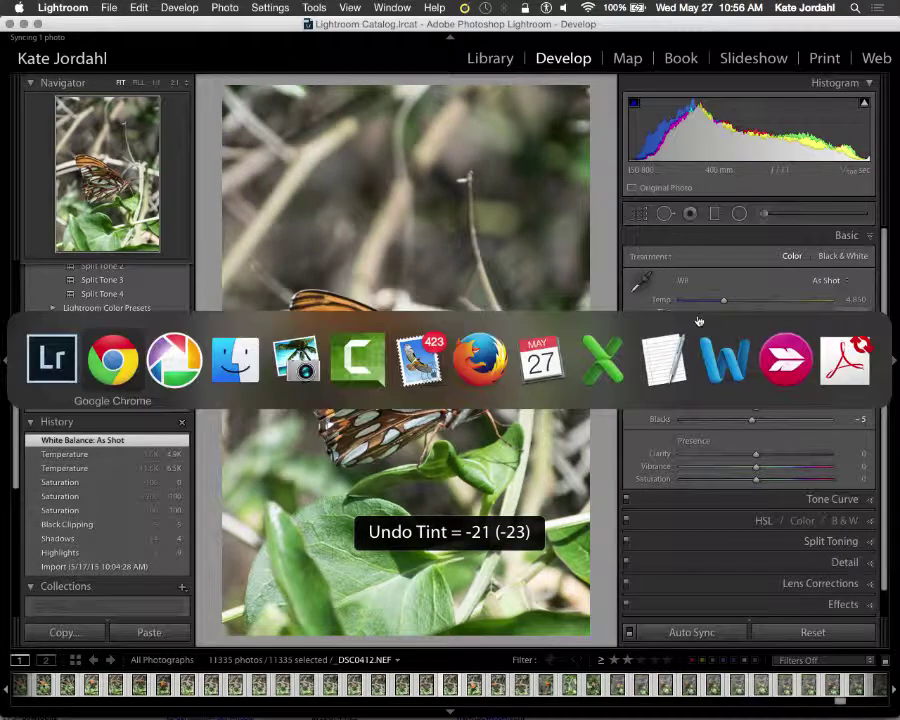
scroll(362, 423, "down", 2)
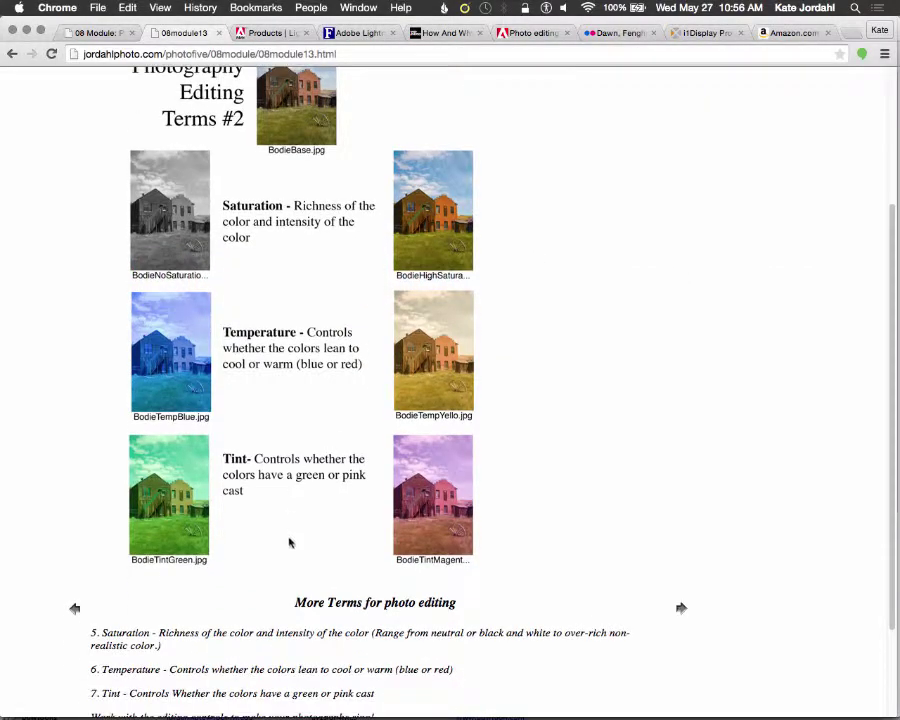
scroll(289, 540, "down", 3)
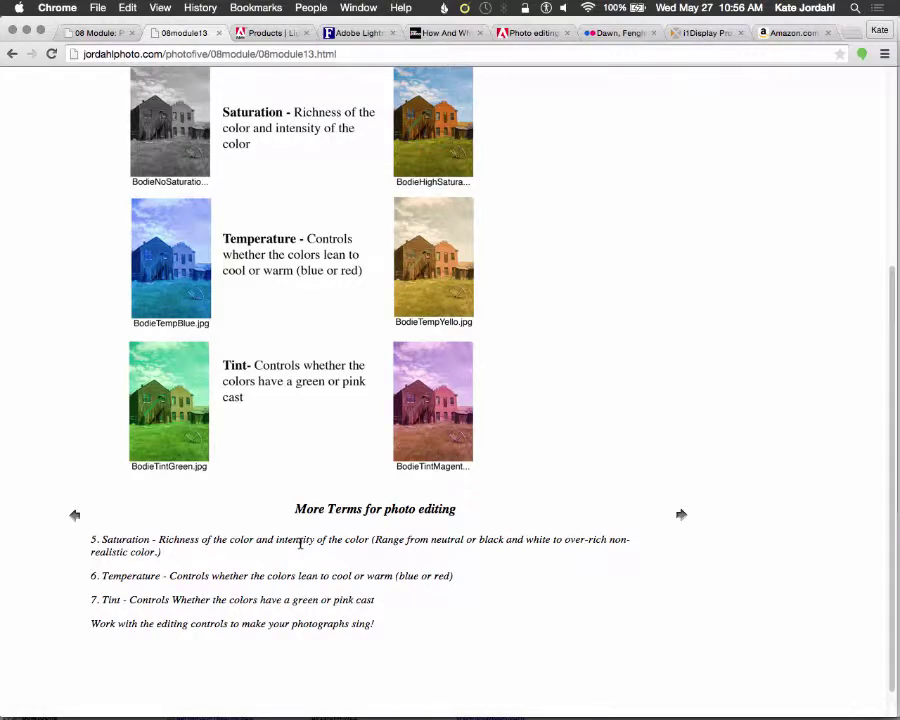
Step: Switch to Lightroom, show all HSL controls, narrow them to Saturation and activate the targeted adjustment tool
key("super+Tab")
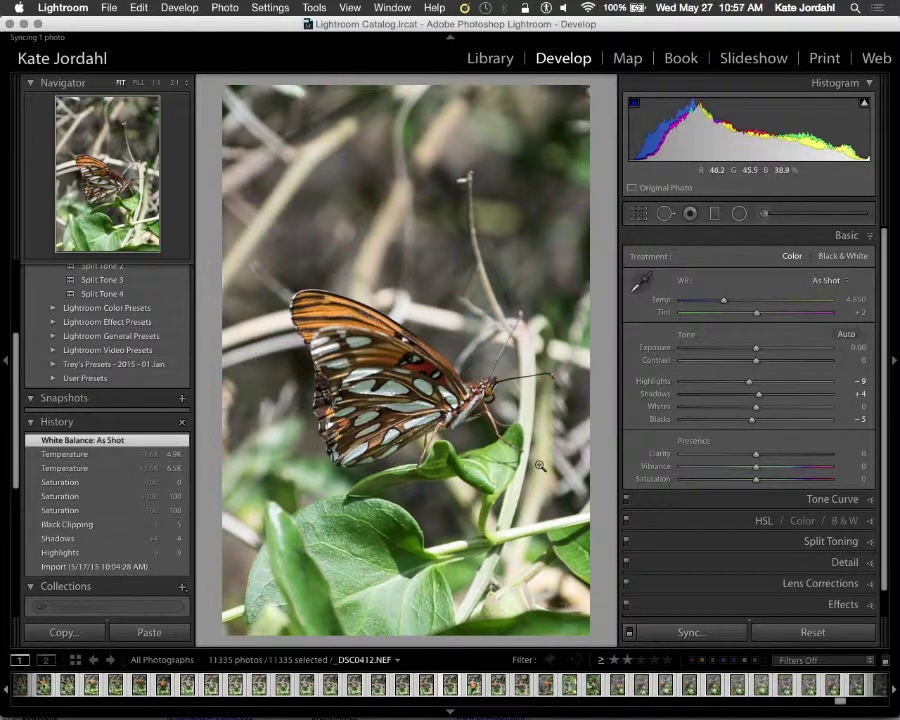
left_click(869, 525)
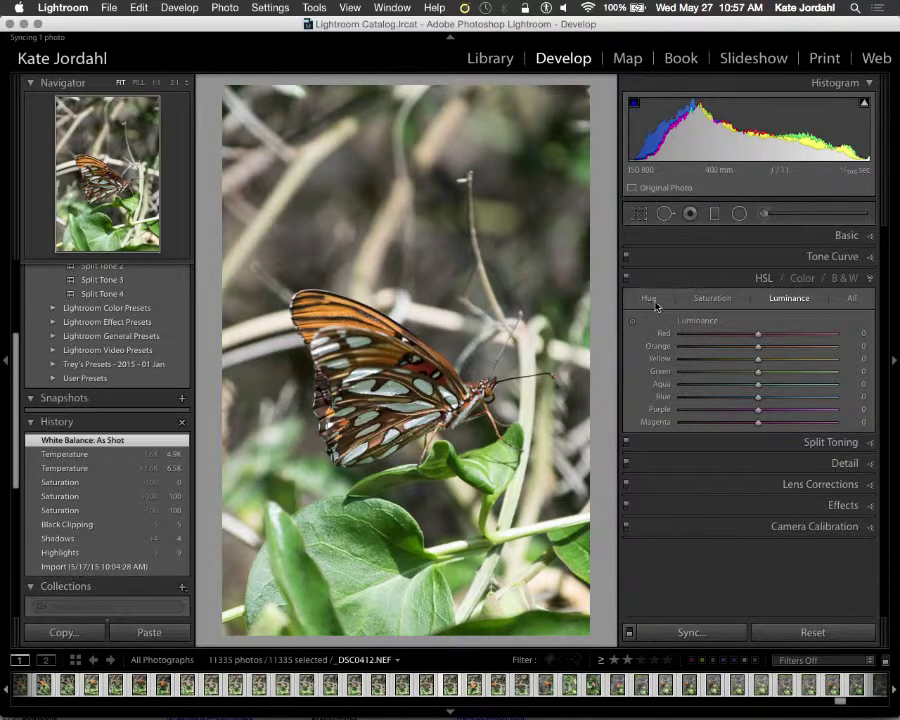
left_click(853, 301)
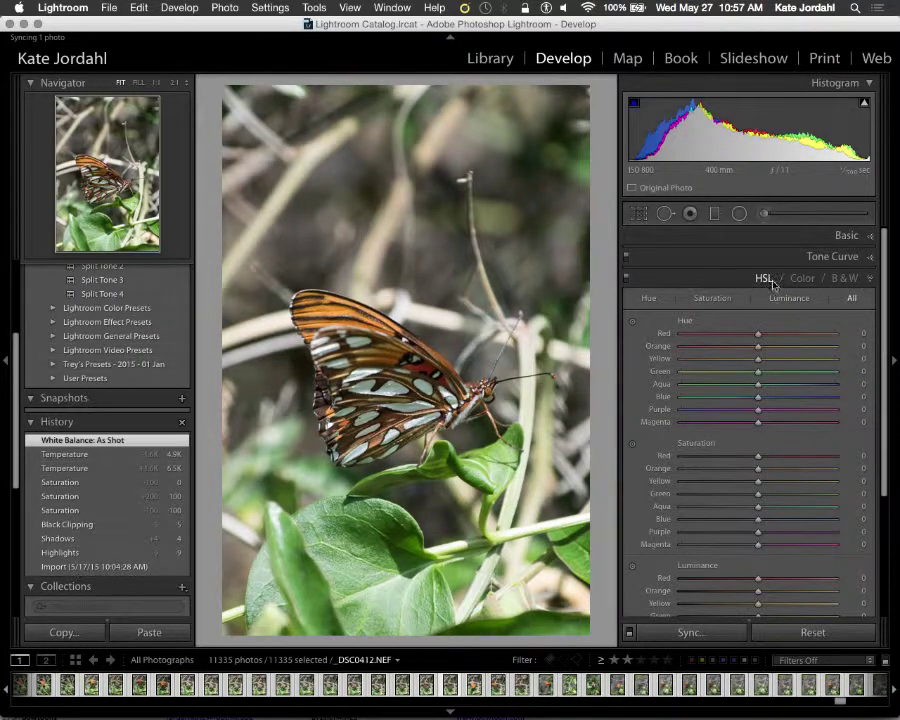
left_click(711, 298)
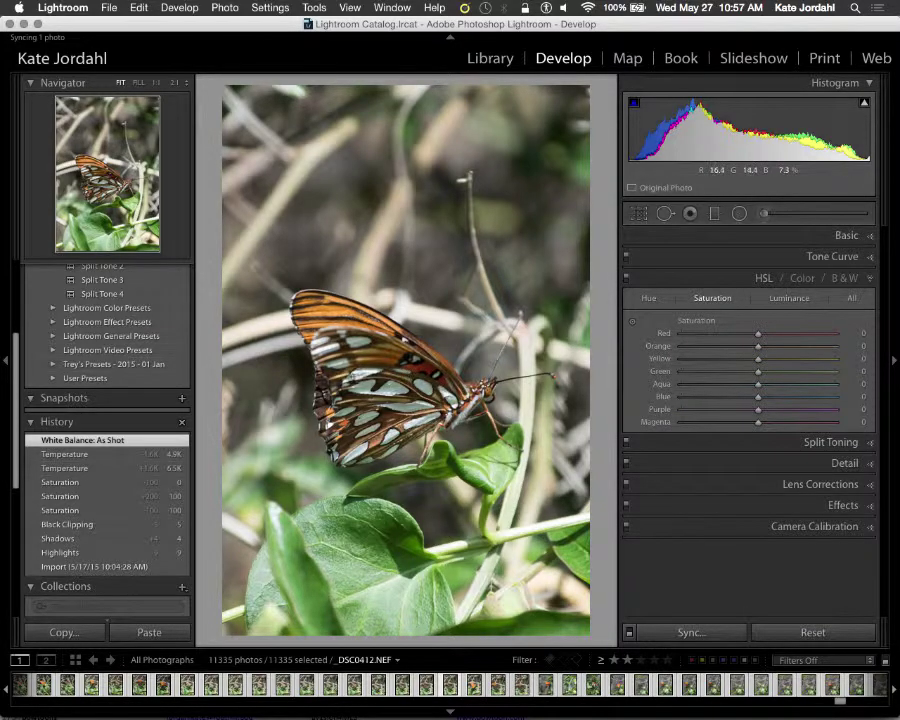
left_click(632, 320)
Step: Try targeted saturation shifts that mute the background greens and yellows and raise the wing's orange to +95
left_click_drag(236, 382, 218, 424)
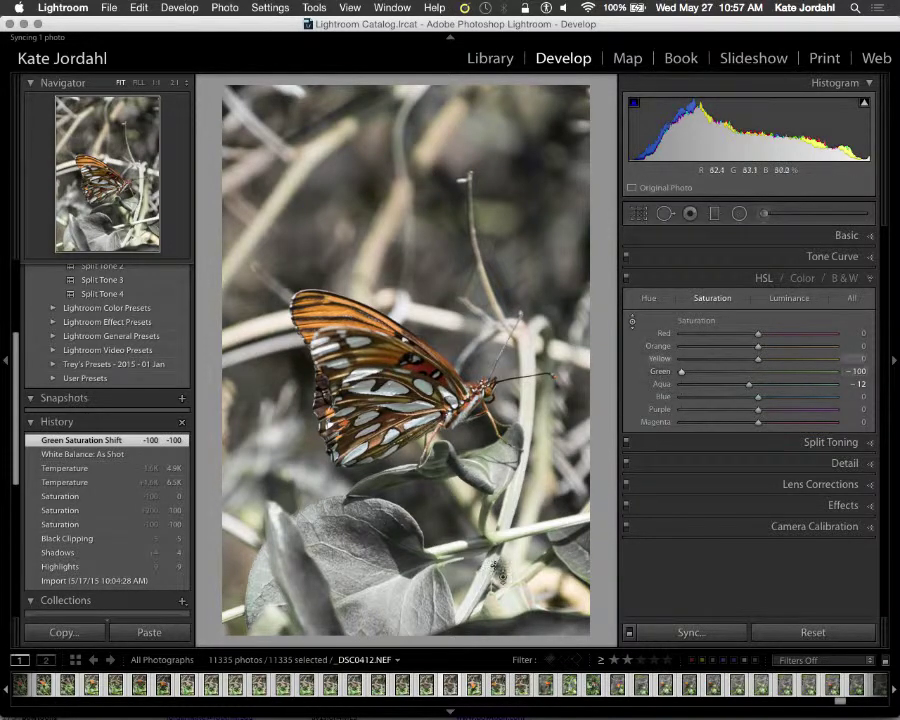
left_click_drag(528, 248, 511, 253)
left_click_drag(492, 470, 492, 463)
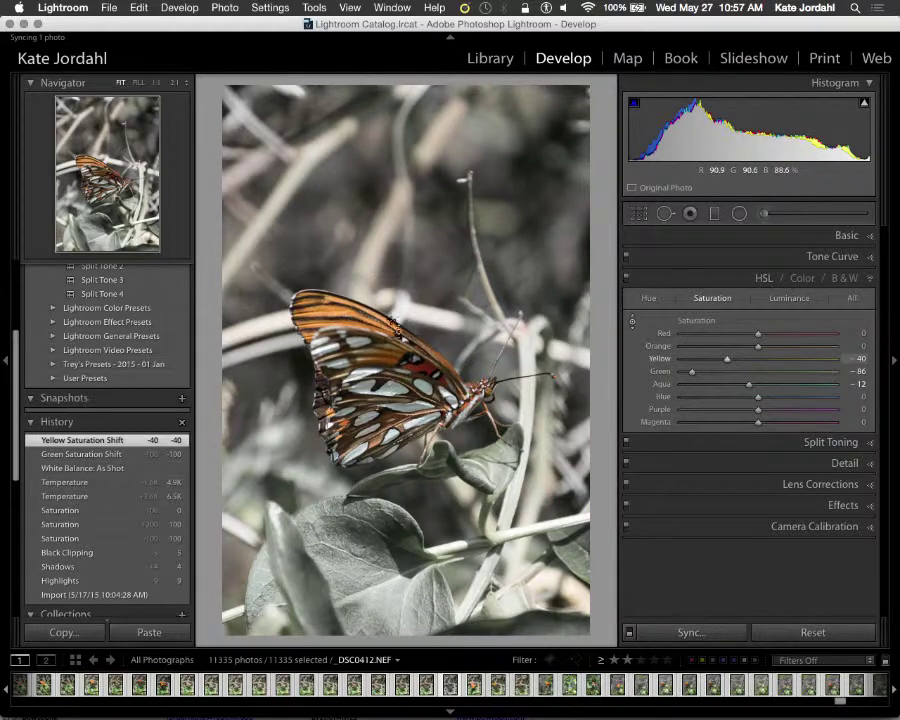
left_click_drag(321, 325, 321, 287)
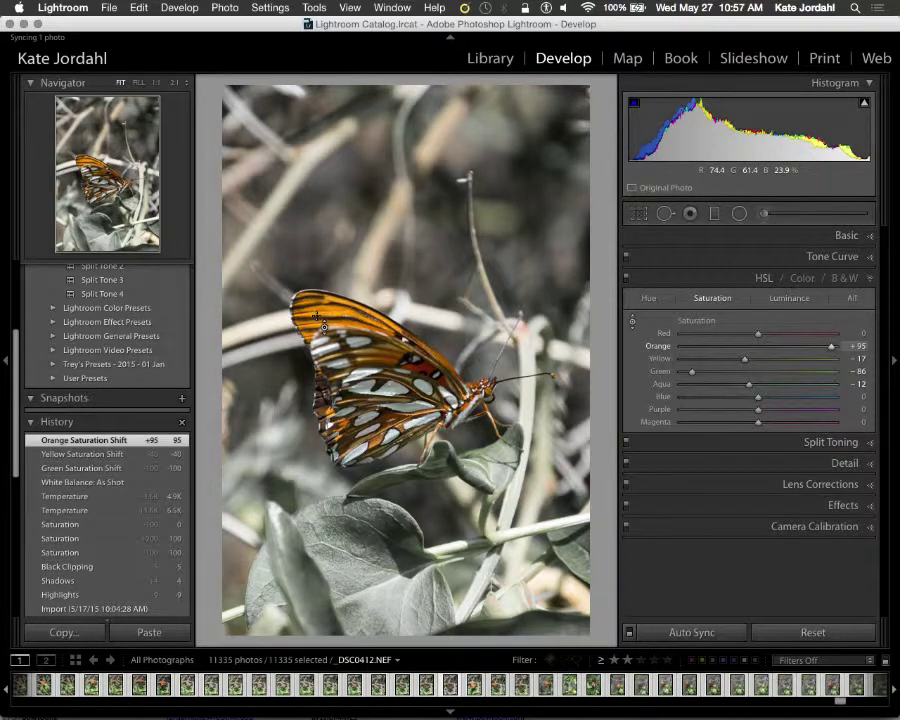
Step: Undo the HSL saturation shifts and the As Shot white balance change, and reopen the Basic adjustments
key("super+z")
key("super+z")
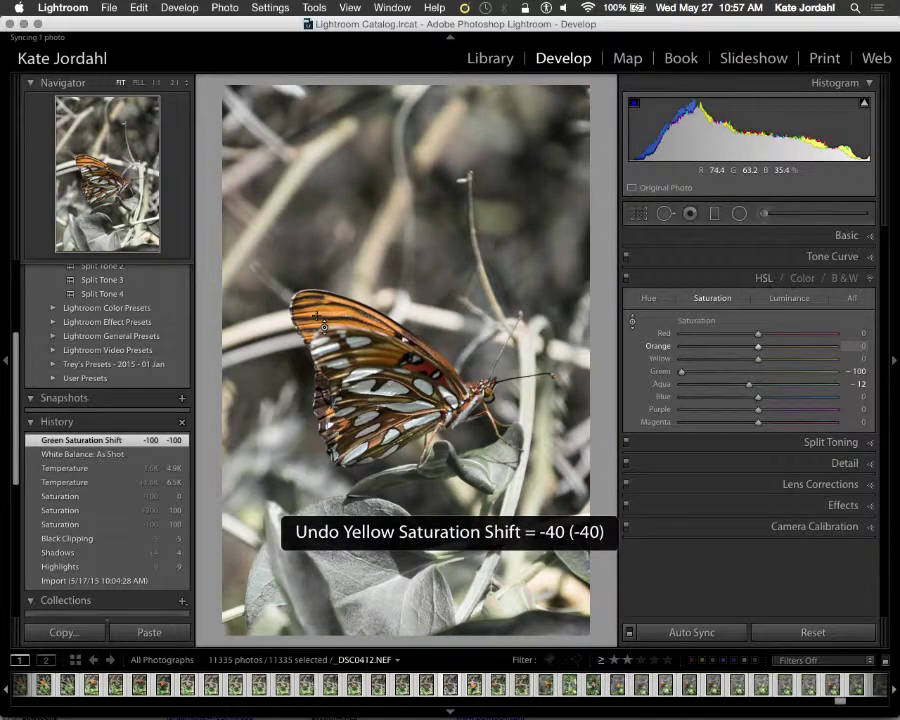
key("super+z")
key("super+z")
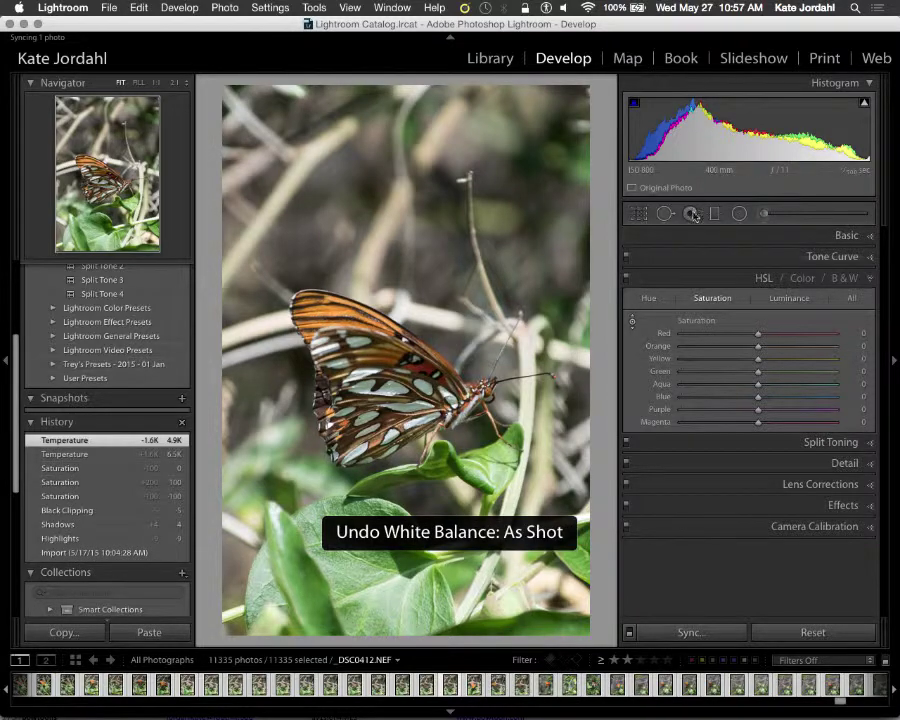
left_click(870, 237)
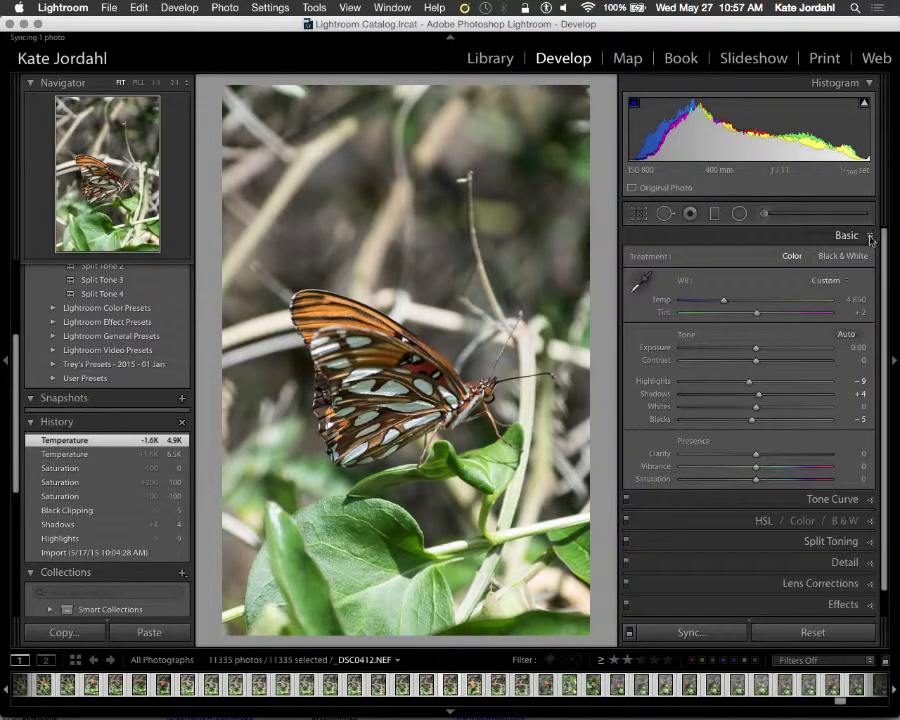
Step: Add a diagonal graduated filter with -0.86 exposure, fading from just above the butterfly's wing to its middle
left_click(714, 217)
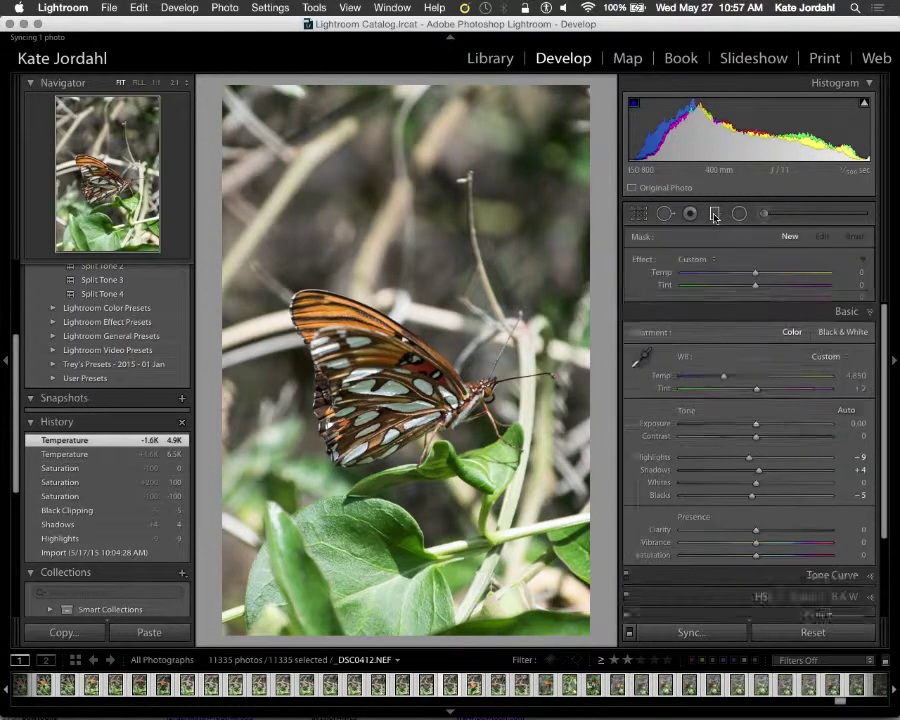
left_click_drag(370, 283, 413, 395)
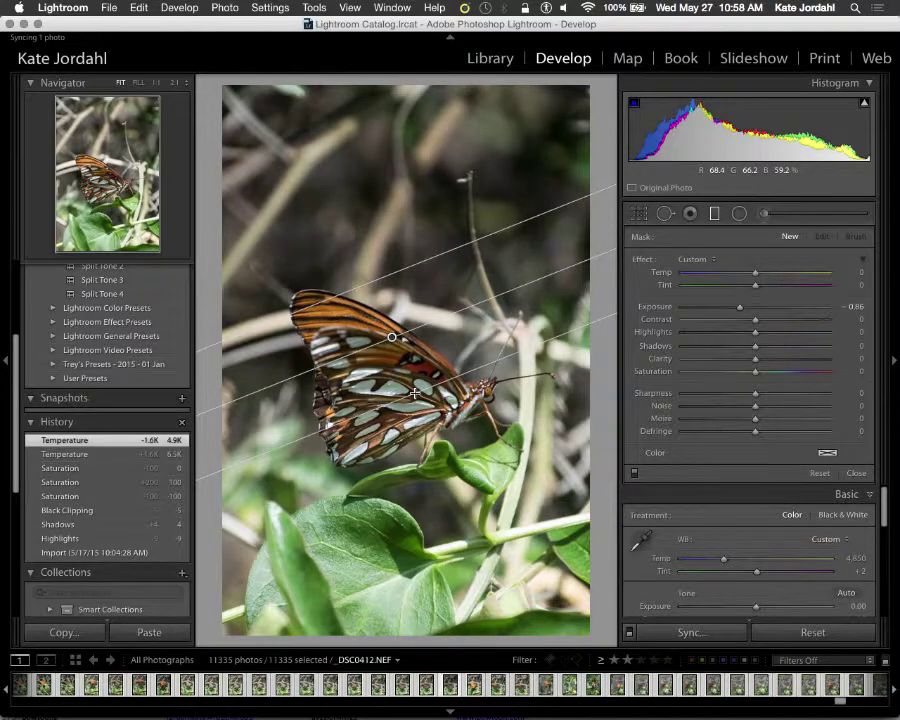
left_click_drag(414, 393, 414, 393)
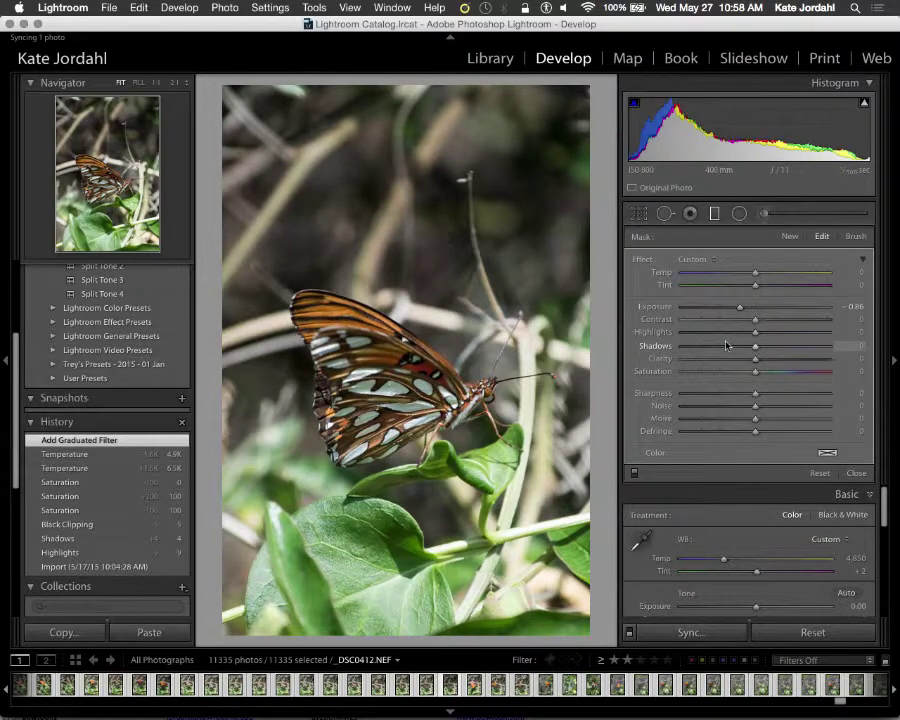
Step: Try the graduated filter with Contrast 51 and Saturation 8, and delete the filter
left_click_drag(740, 309, 792, 319)
mouse_move(757, 375)
left_mouse_down()
mouse_move(684, 373)
mouse_move(761, 372)
left_mouse_up()
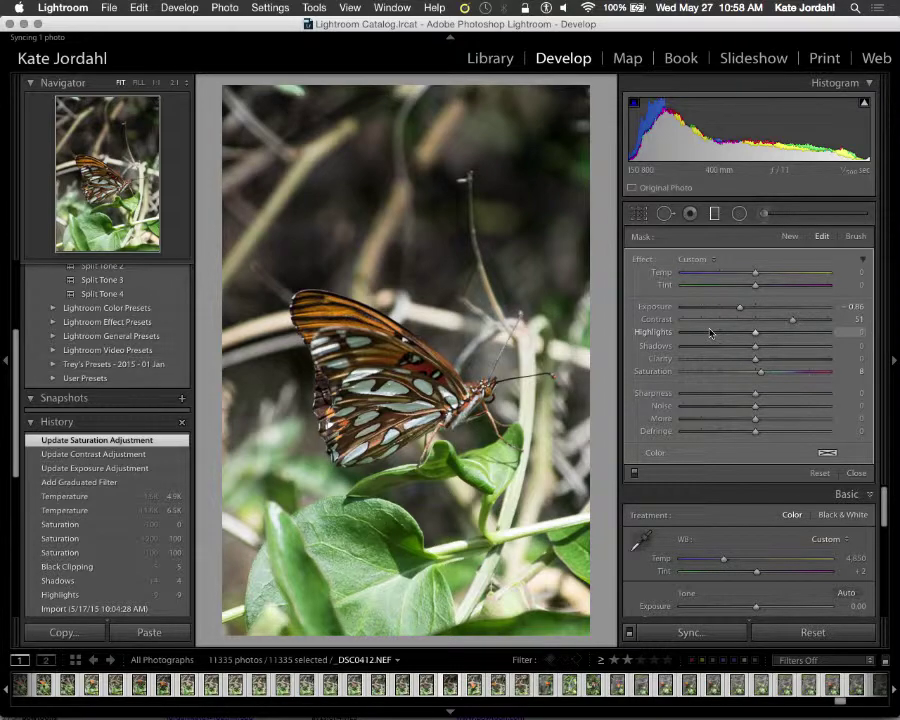
key("Delete")
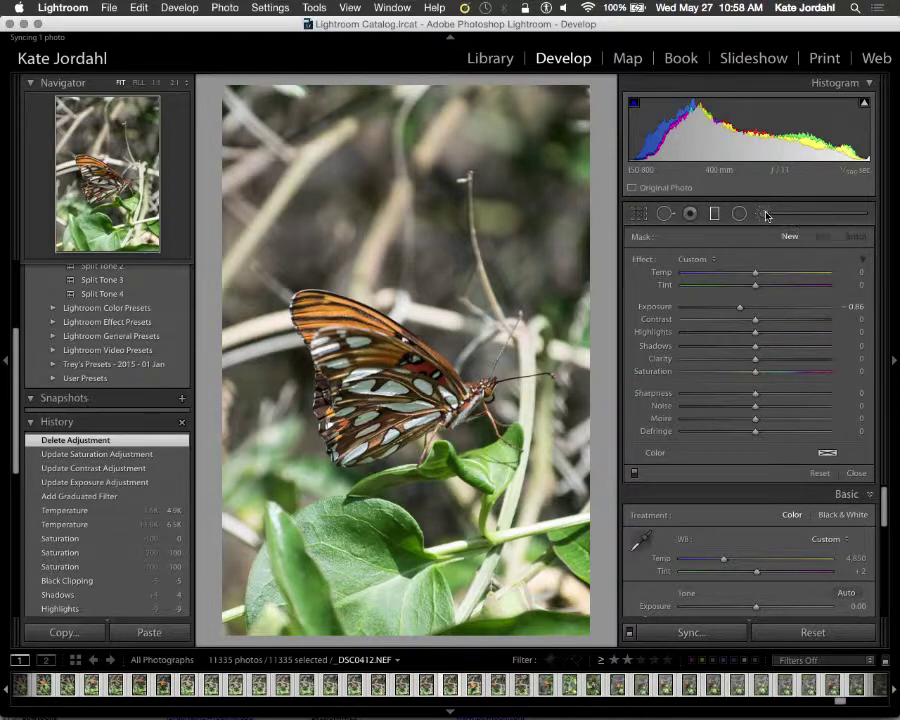
Step: Brush a -0.86 exposure adjustment over the photo's lower edges beside the leaves, using the Adjustment Brush at size 23
left_click(762, 214)
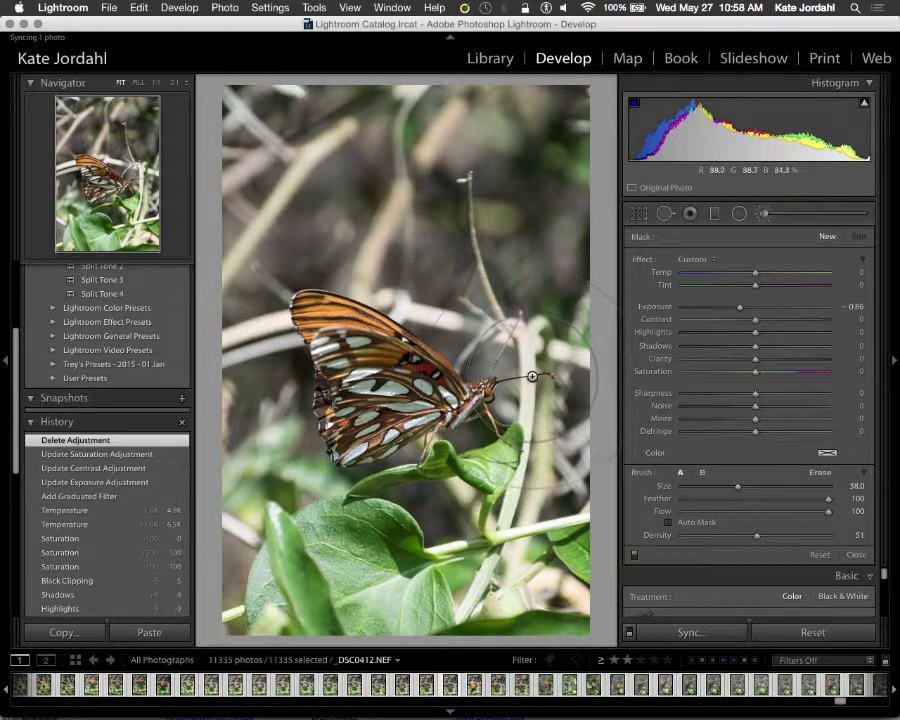
scroll(523, 369, "down", 6)
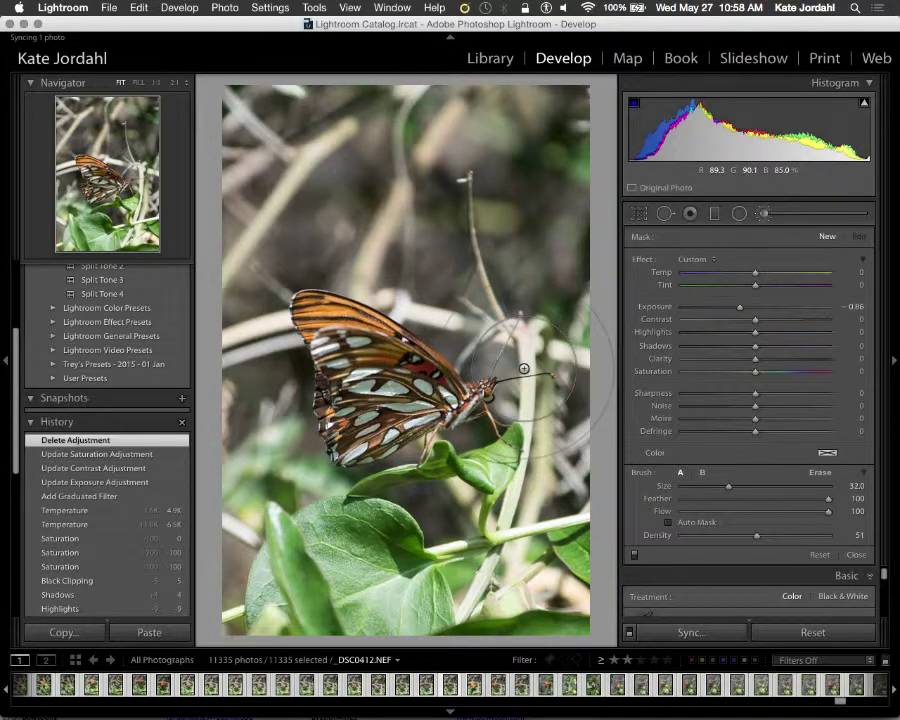
scroll(523, 369, "down", 4)
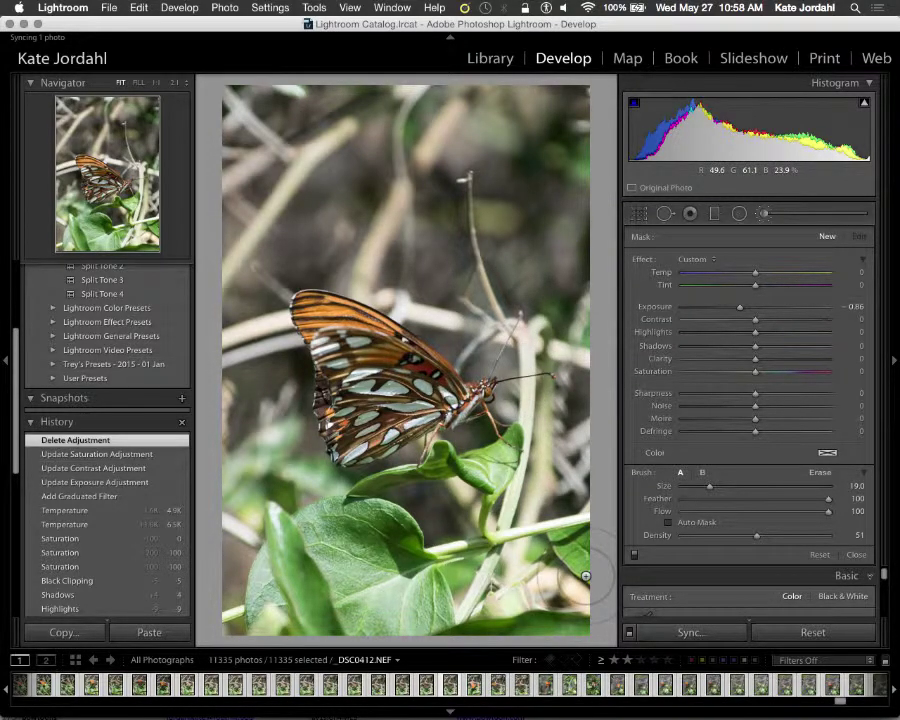
scroll(586, 576, "up", 3)
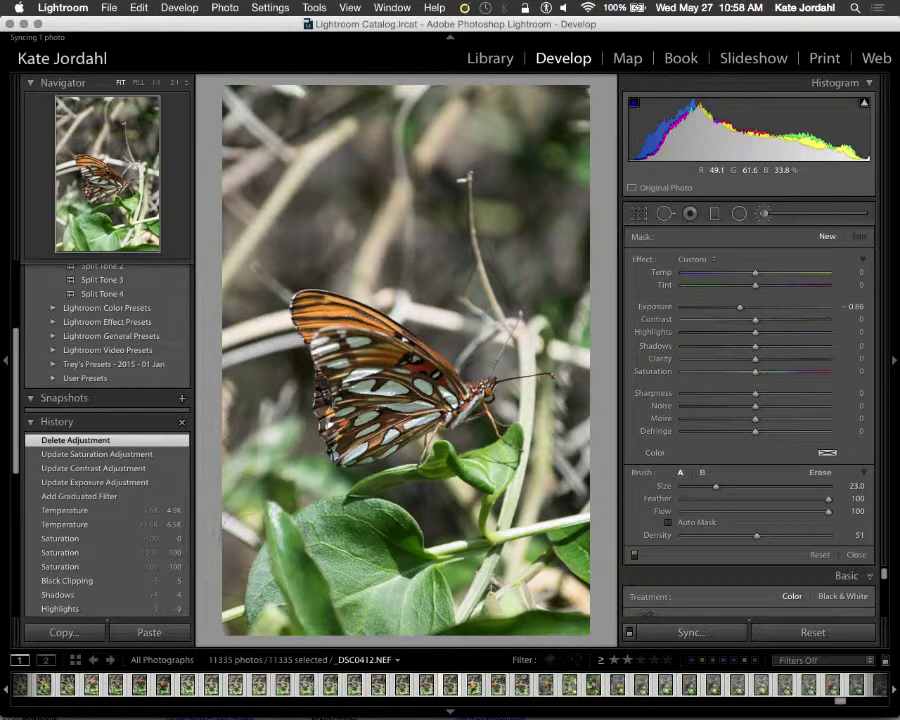
left_click_drag(230, 550, 232, 552)
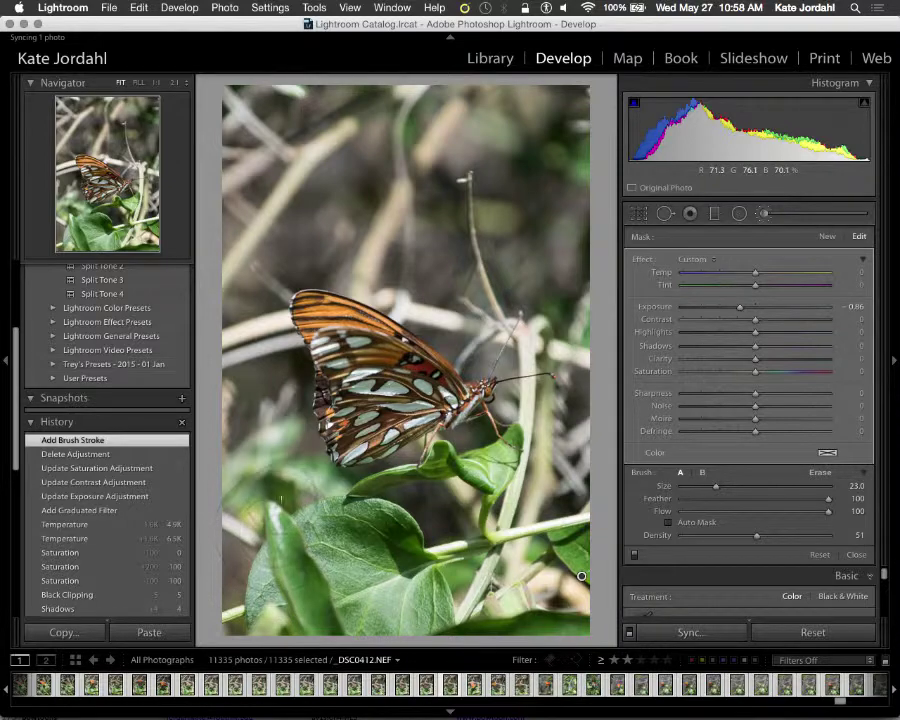
Step: Switch to Photoshop and add a Curves adjustment layer named "darken top", lowering the curve's midtones to input 146, output 87
key("super")
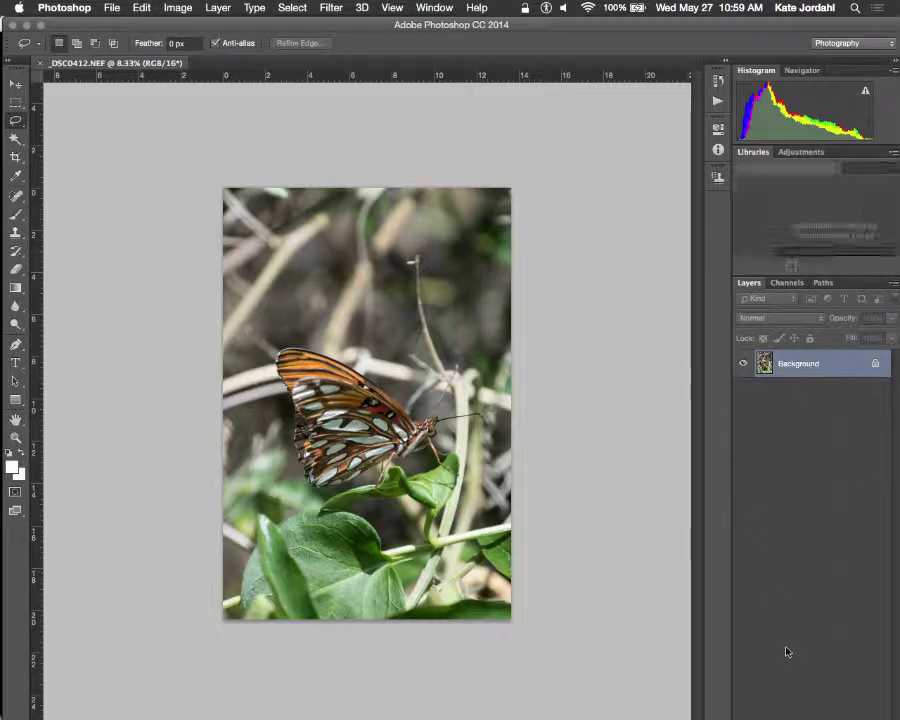
left_click(218, 7)
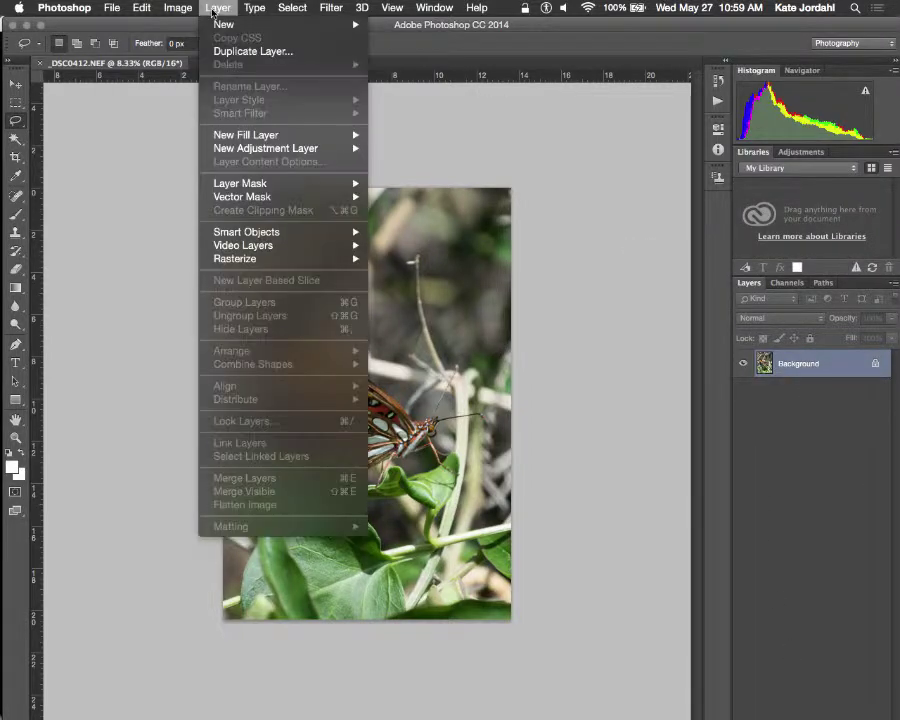
mouse_move(256, 147)
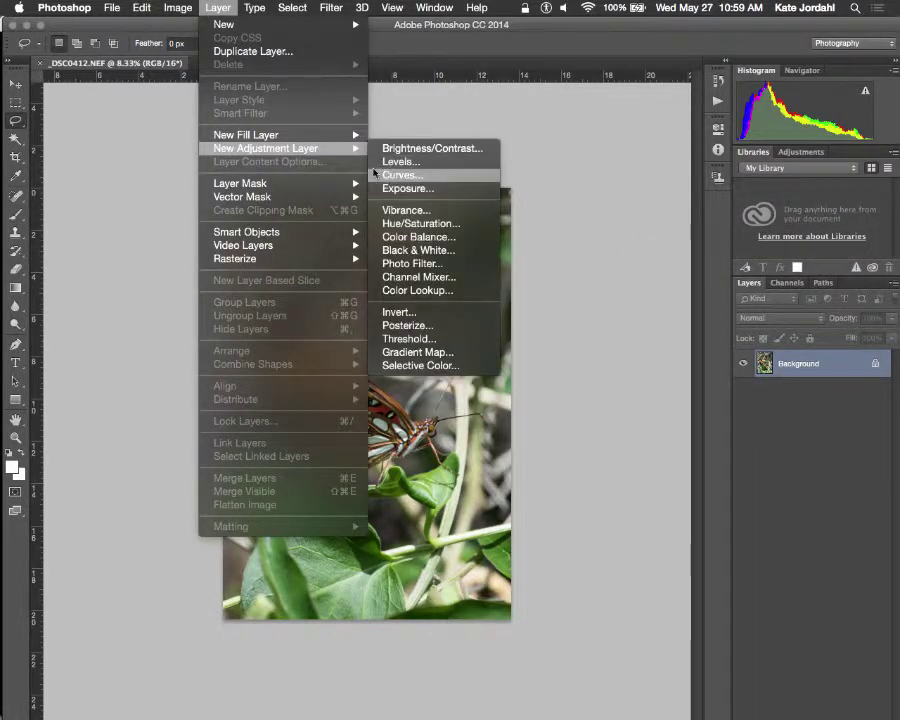
left_click(384, 176)
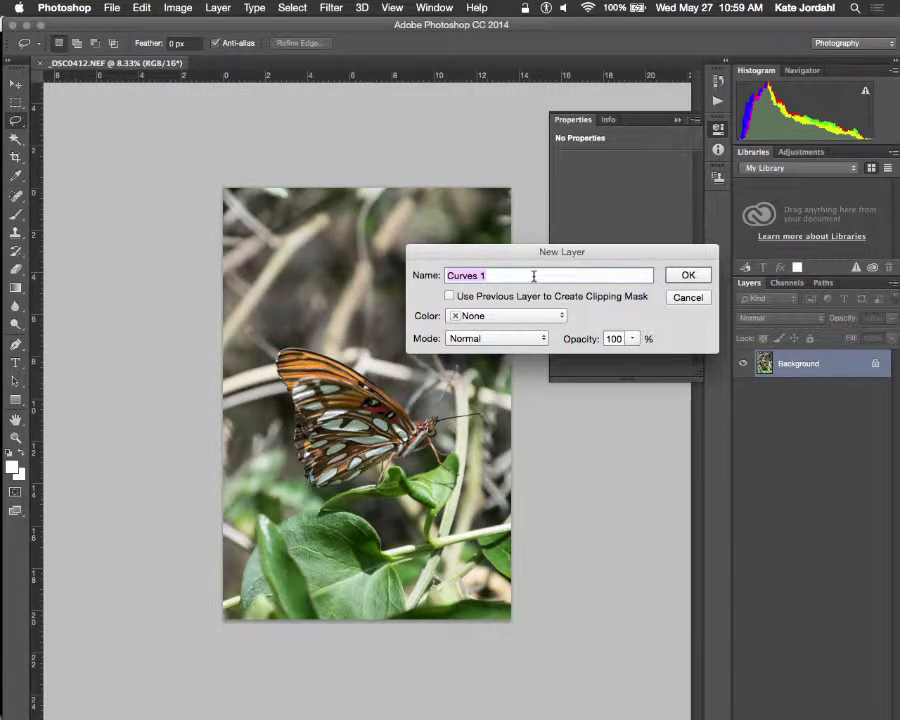
type("darken too")
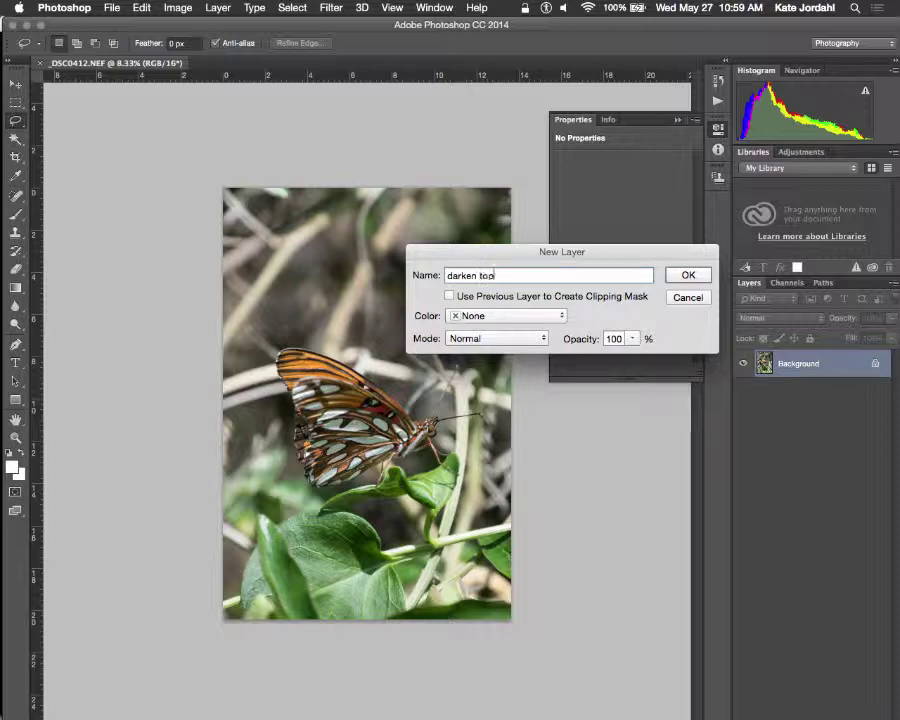
key("Return")
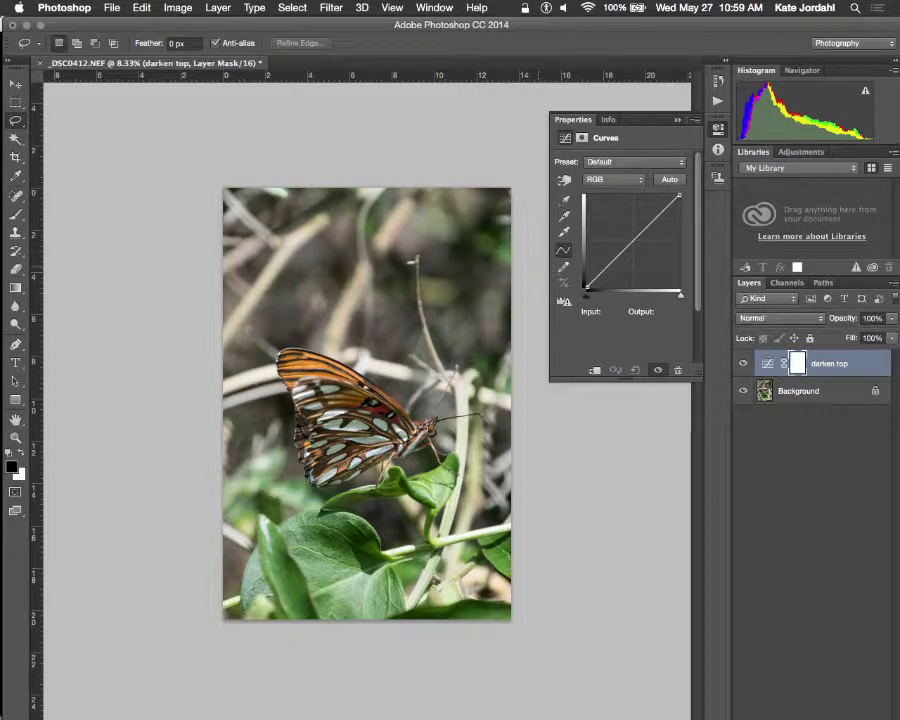
left_click_drag(642, 233, 639, 257)
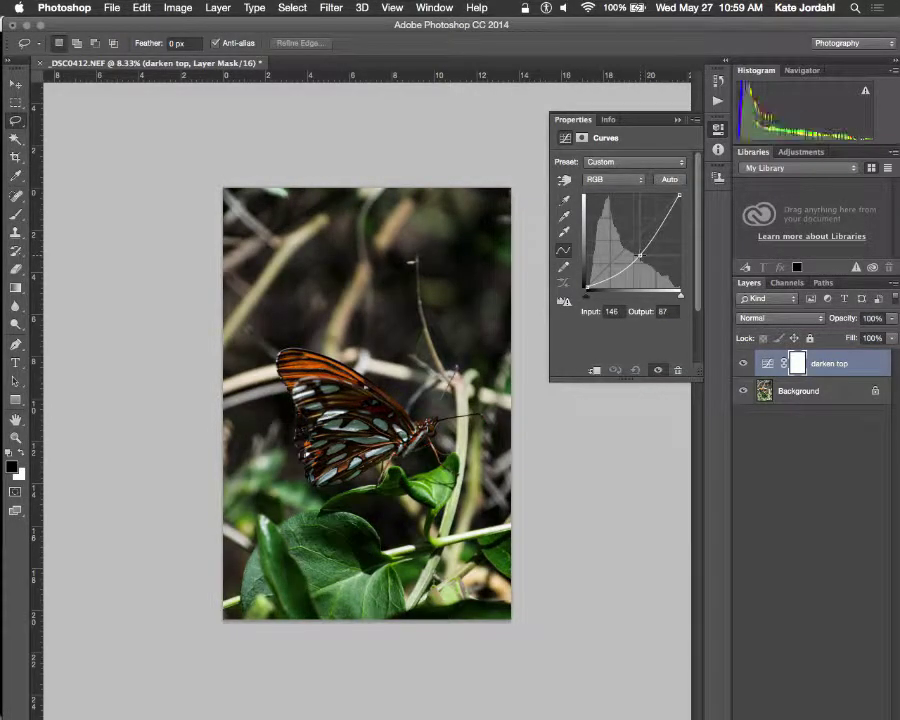
Step: Fill the darken top layer's mask with a diagonal black-and-white linear gradient that limits the darkening to the upper part of the photo
left_click(16, 288)
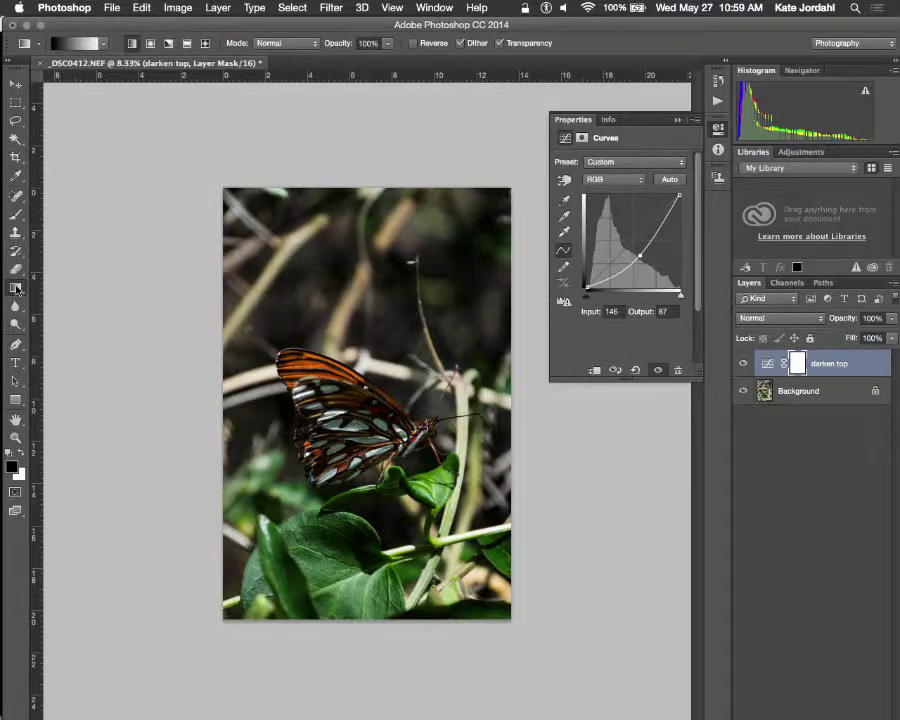
left_click(102, 43)
left_click(72, 80)
key("Return")
left_click_drag(258, 290, 378, 440)
left_click_drag(239, 248, 338, 350)
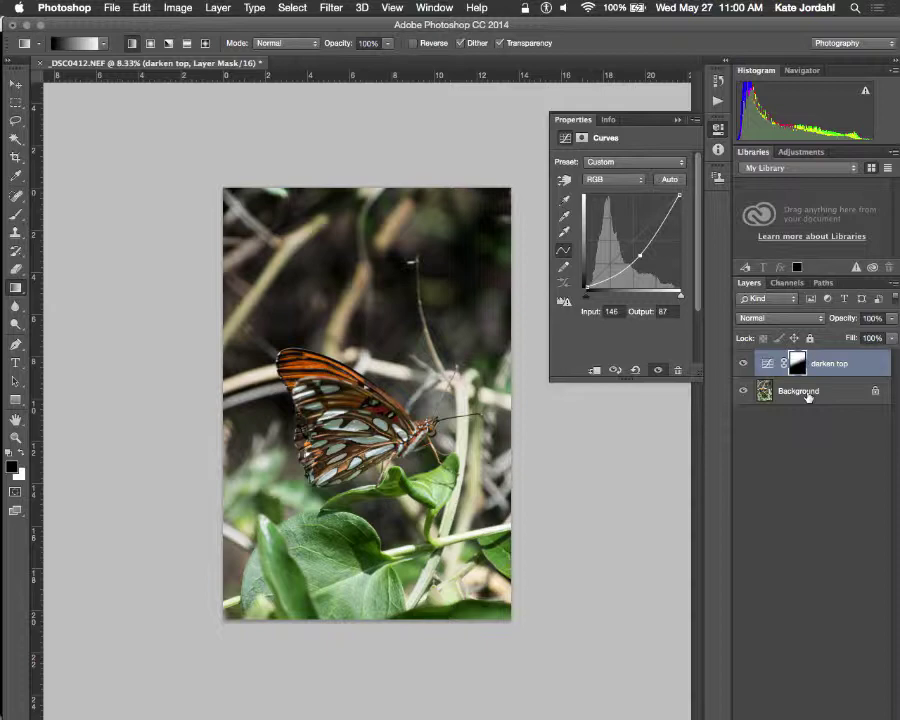
Step: Switch to Chrome and advance the course module to the page with the Adjusting a photograph in Lightroom movie
key("super+Tab")
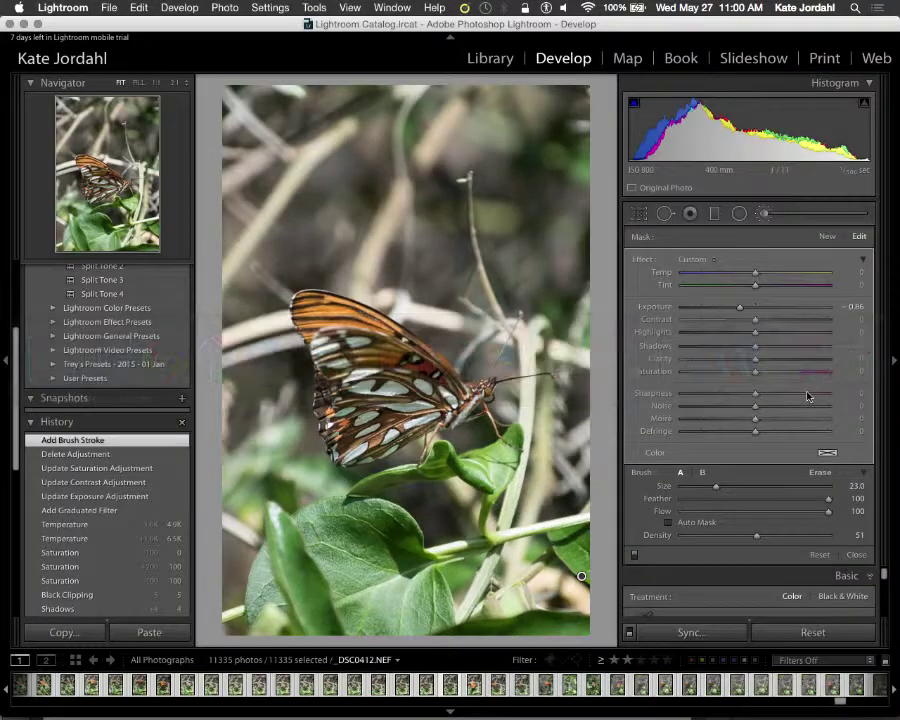
key("super+Tab")
key("super+Tab")
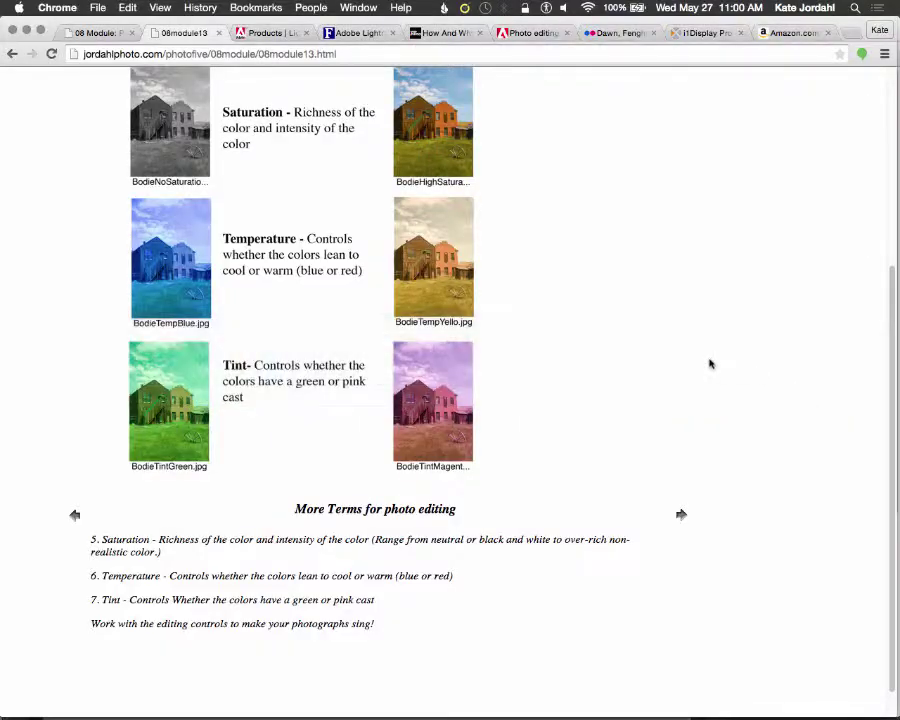
left_click(681, 514)
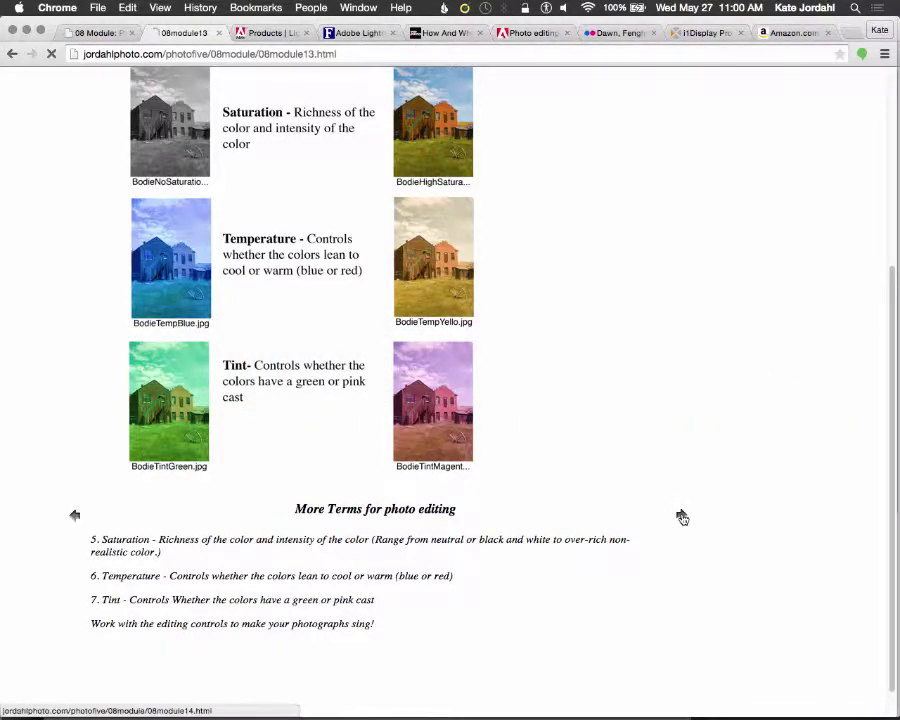
scroll(684, 520, "down", 1)
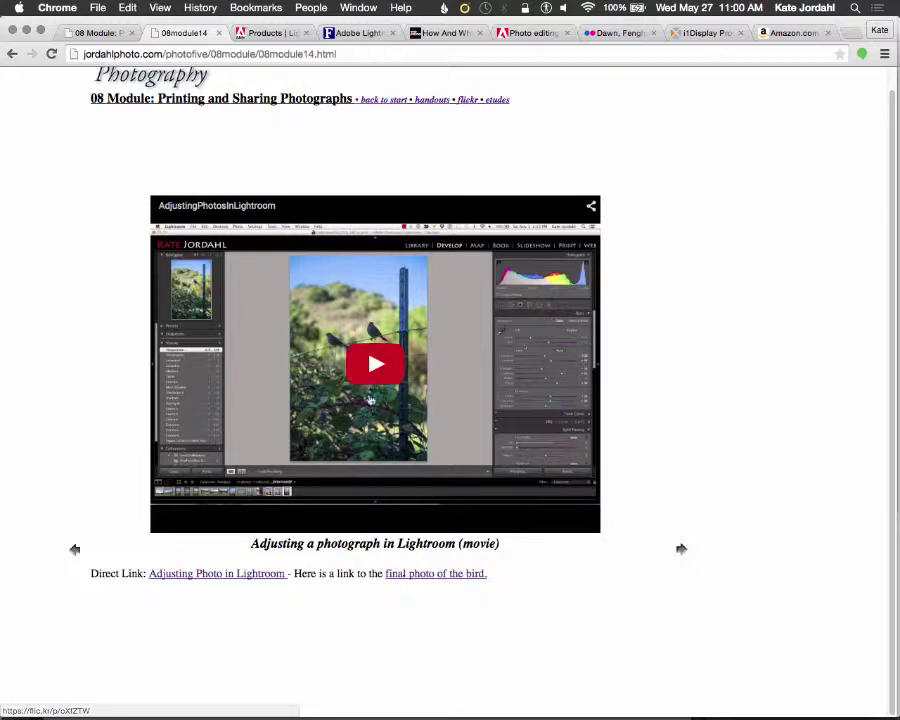
Step: View the final bird photo on Flickr, and return to the course module to advance to its print comparison page
left_click(400, 578)
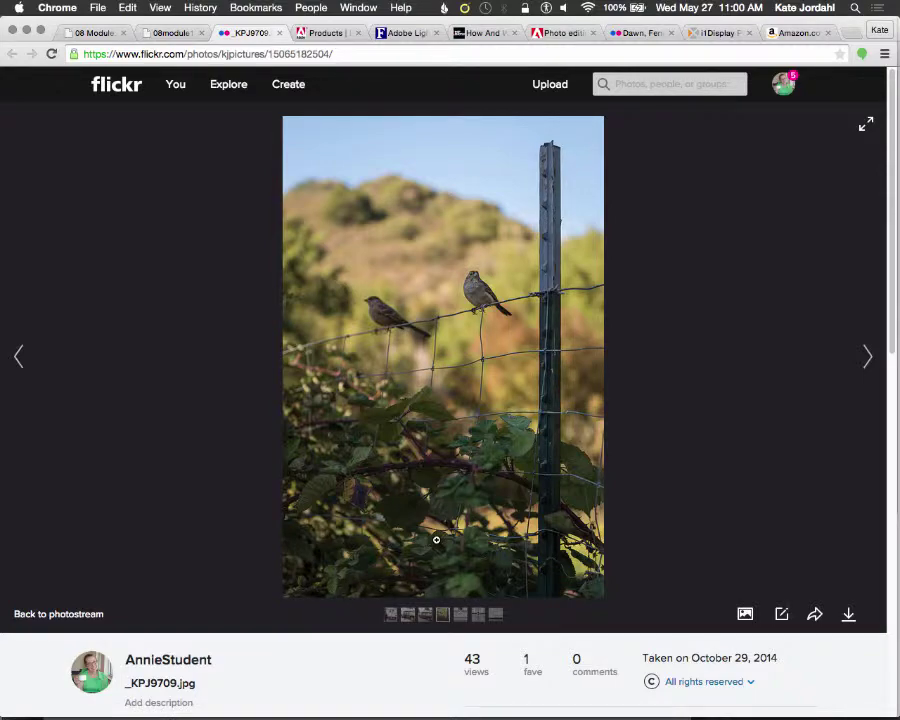
left_click(176, 32)
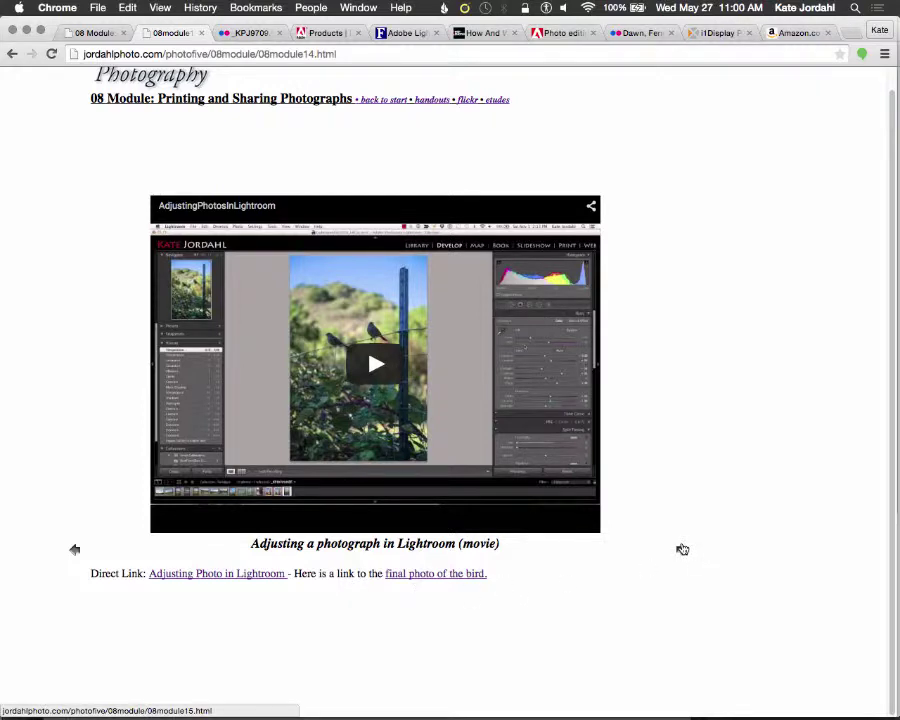
left_click(682, 549)
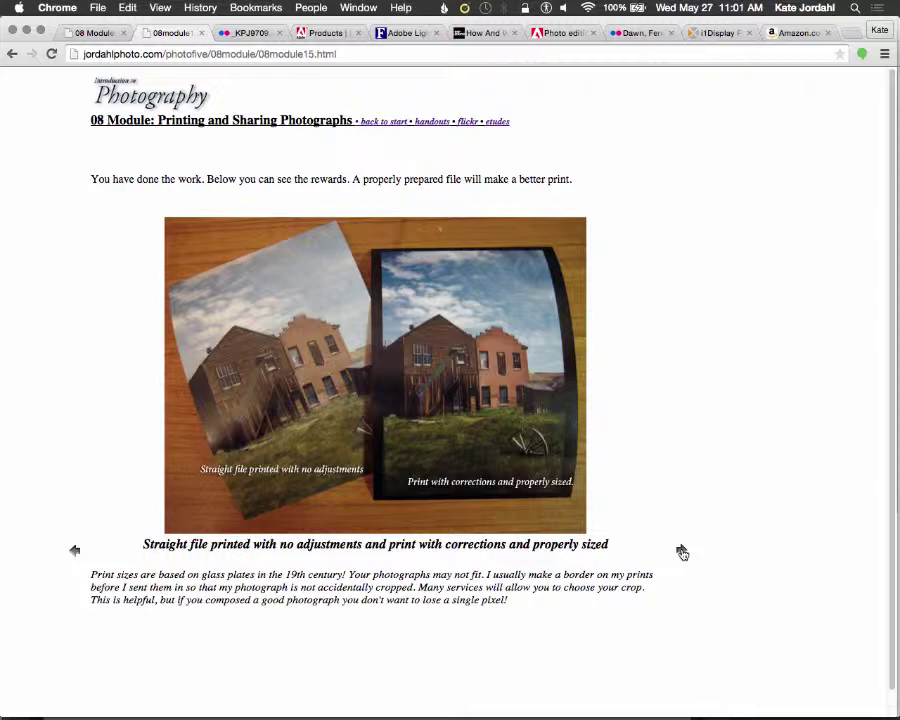
key("super+Tab")
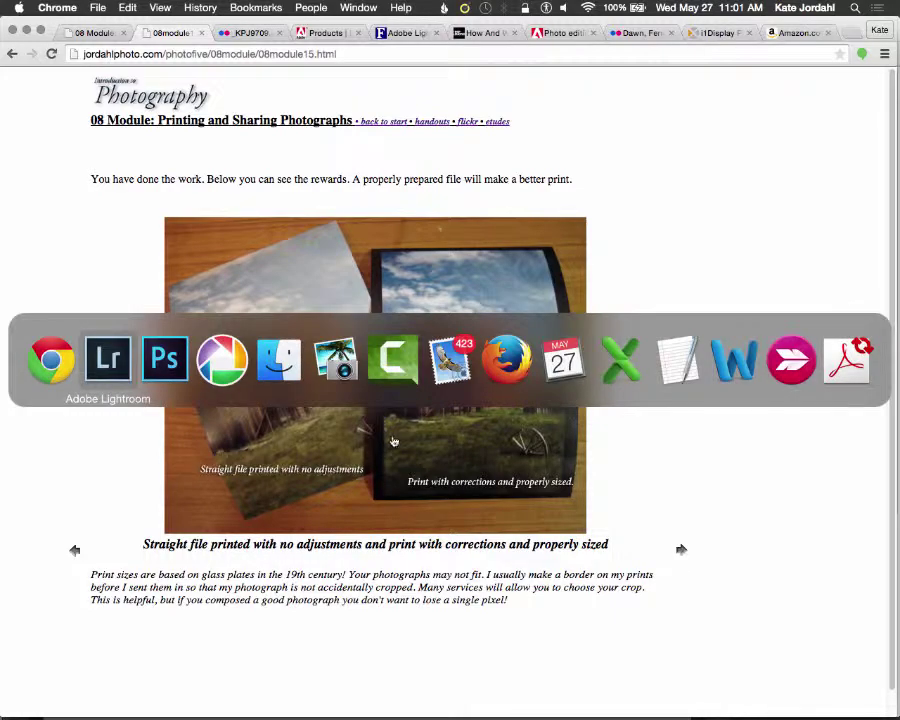
left_click(392, 360)
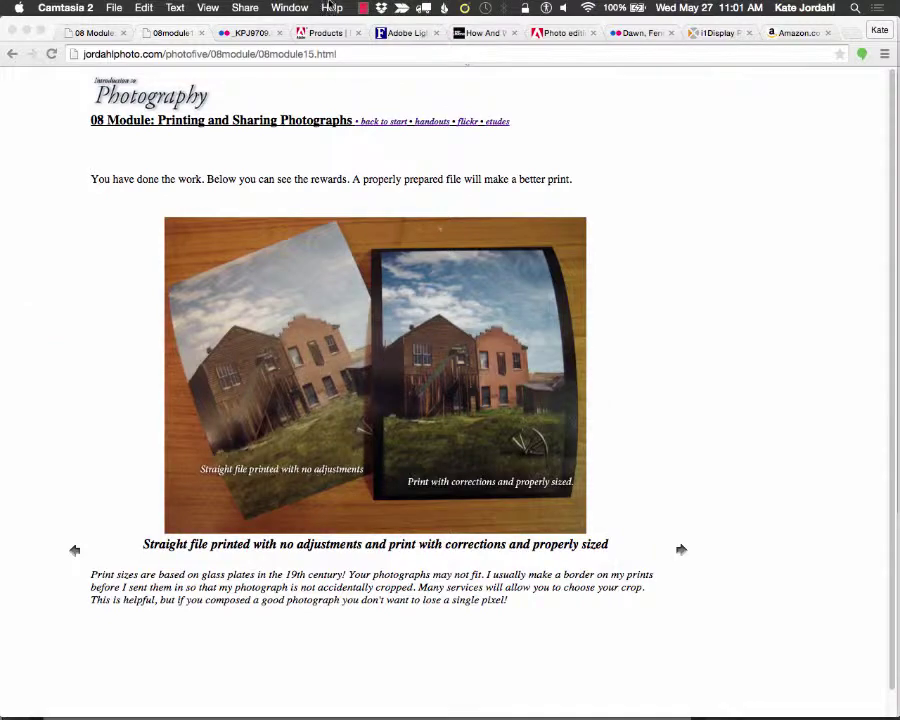